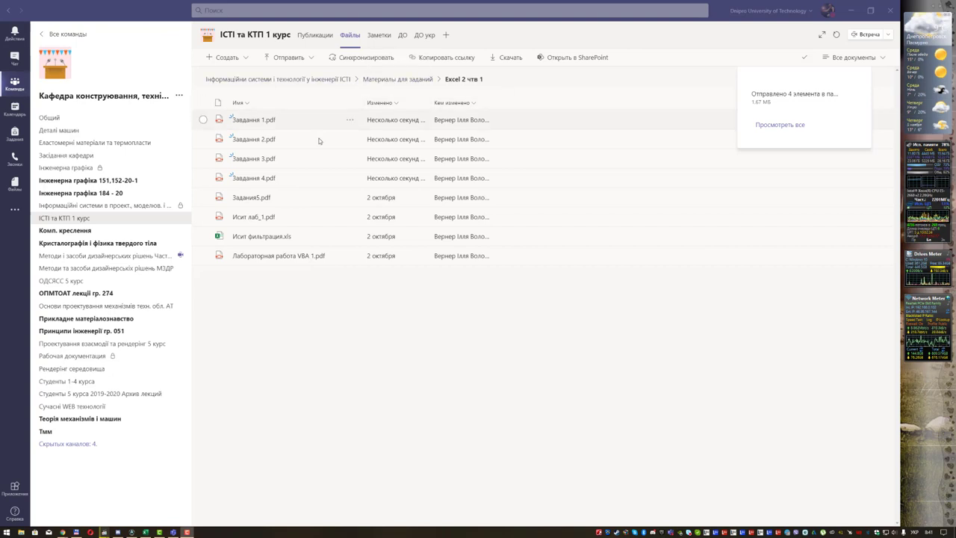
# - Download Завдання 4.pdf from the Excel 2 чтв 1 folder, then go to the ДО укр tab
pyautogui.click(350, 179)
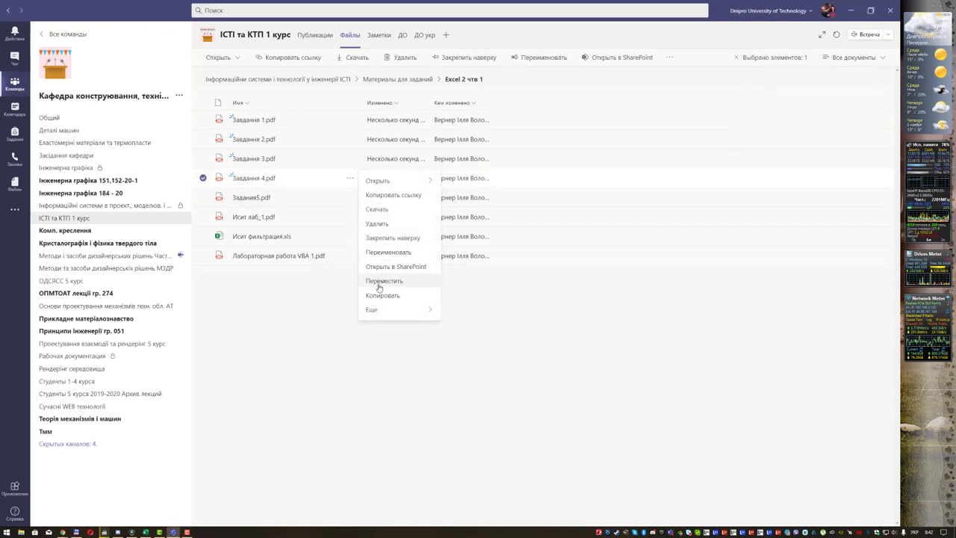
pyautogui.click(386, 212)
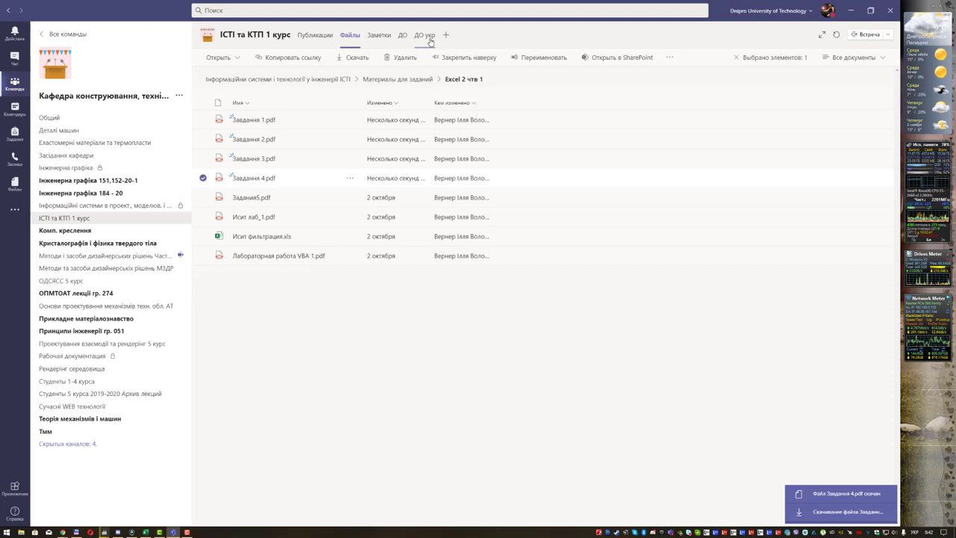
pyautogui.click(430, 42)
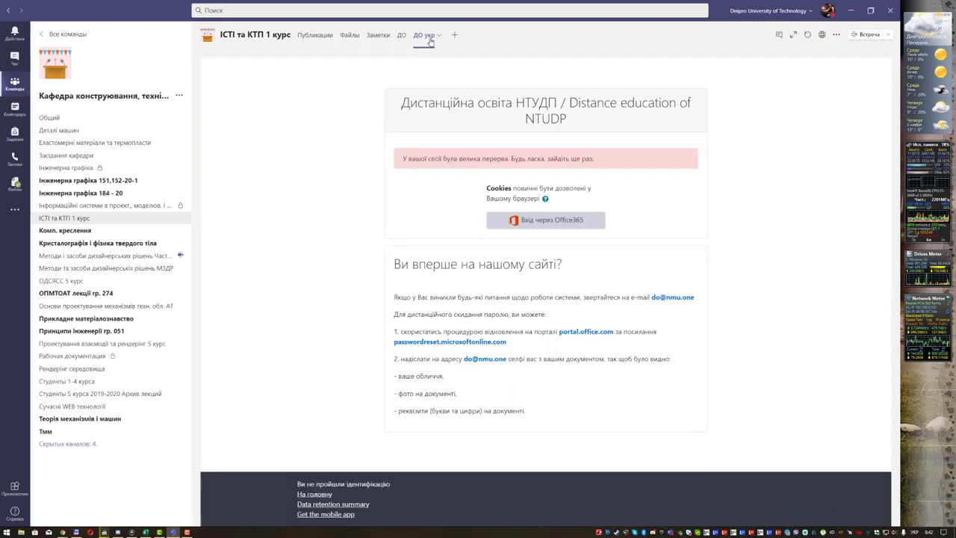
# - Sign in via Office365 and scroll the course page down to the Excel lab section
pyautogui.click(545, 222)
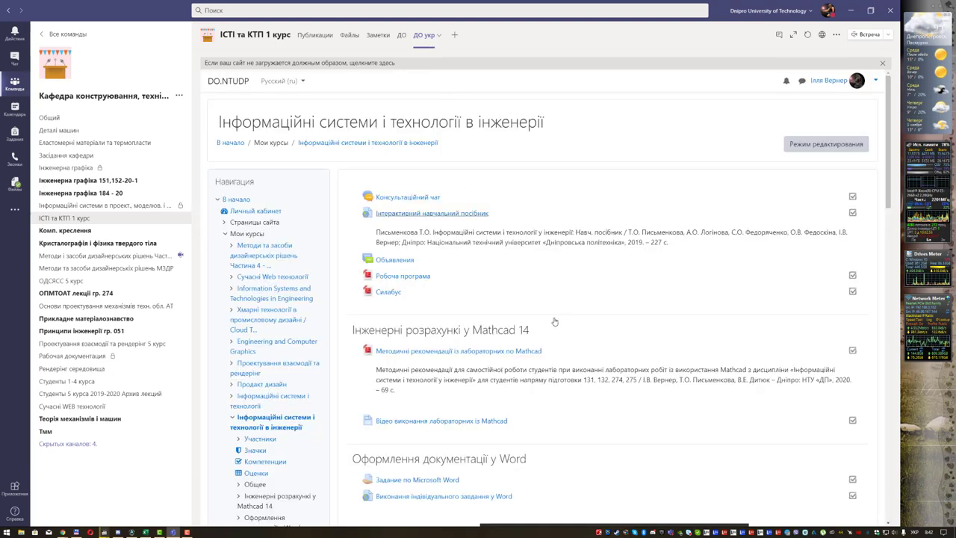
pyautogui.scroll(-3, 609, 335)
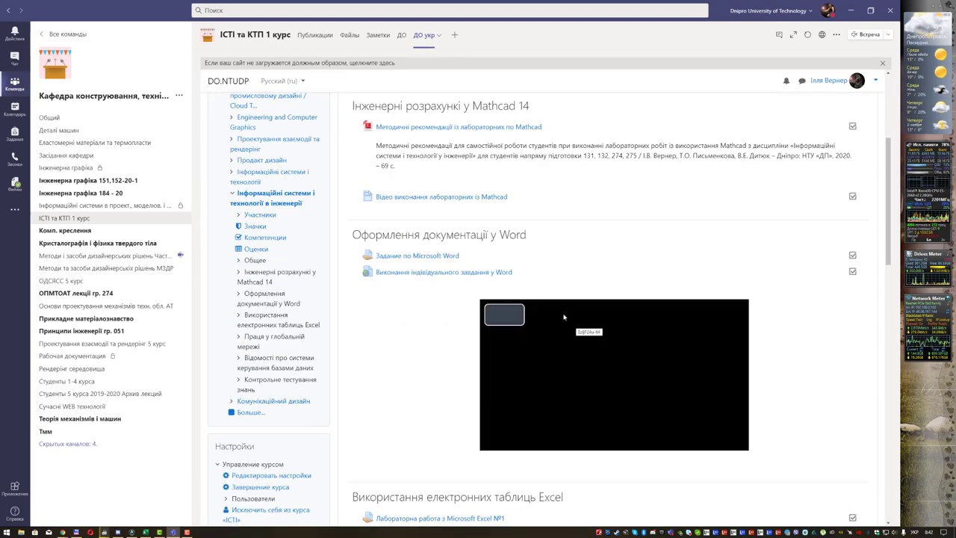
pyautogui.scroll(-3, 565, 316)
pyautogui.scroll(-2, 557, 310)
pyautogui.scroll(-3, 547, 305)
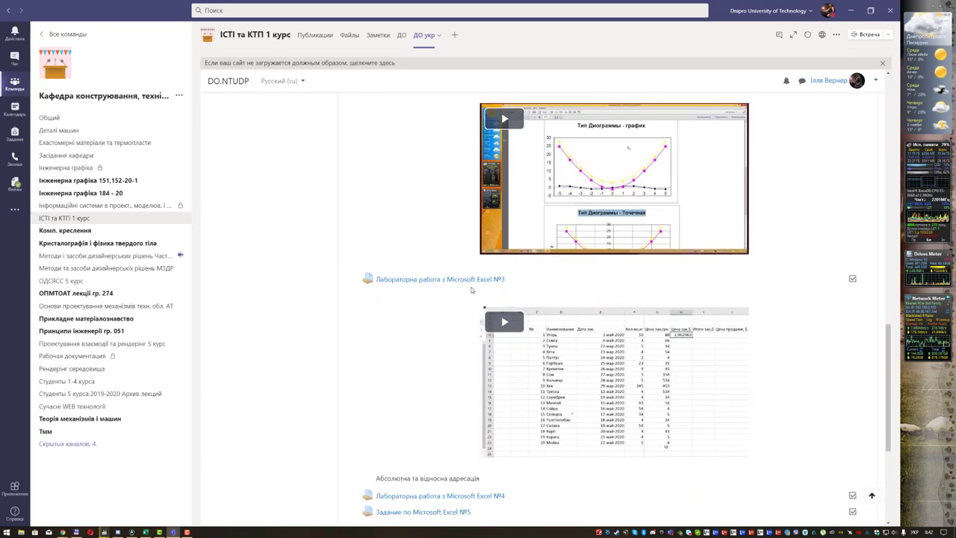
pyautogui.scroll(-2, 473, 289)
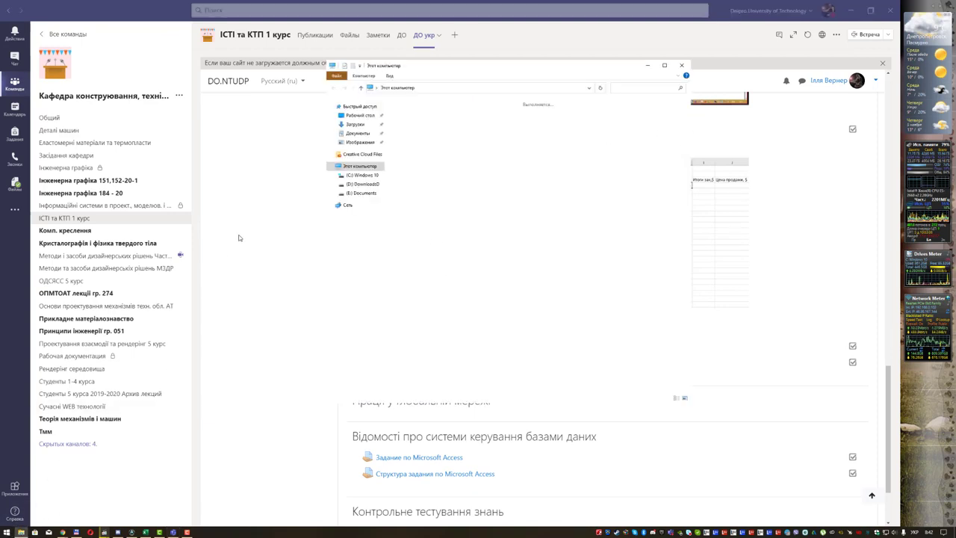
# - Go to Загрузки and open the downloaded Завдання 4.pdf
pyautogui.click(358, 124)
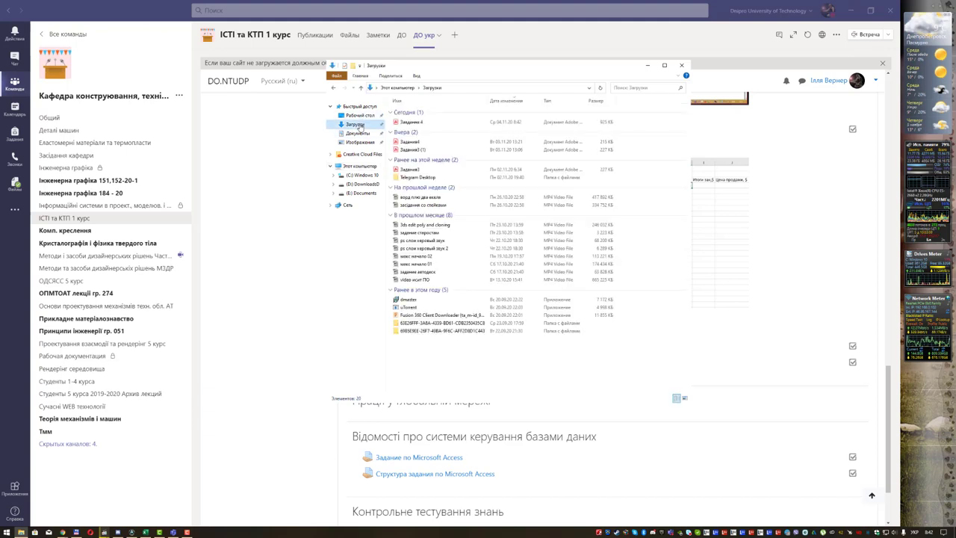
pyautogui.click(425, 121)
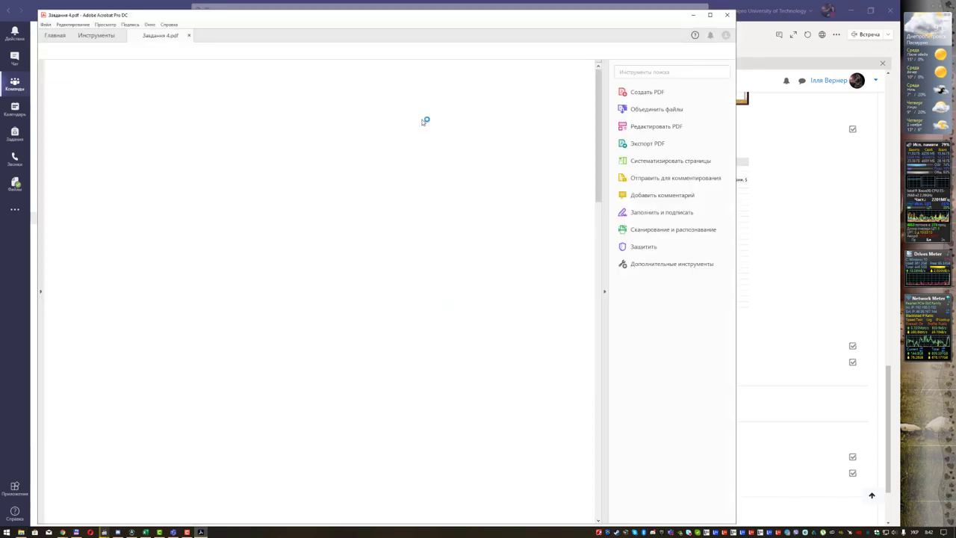
# - Collapse Acrobat's tools pane, shift its window right, and minimise Teams
pyautogui.click(606, 298)
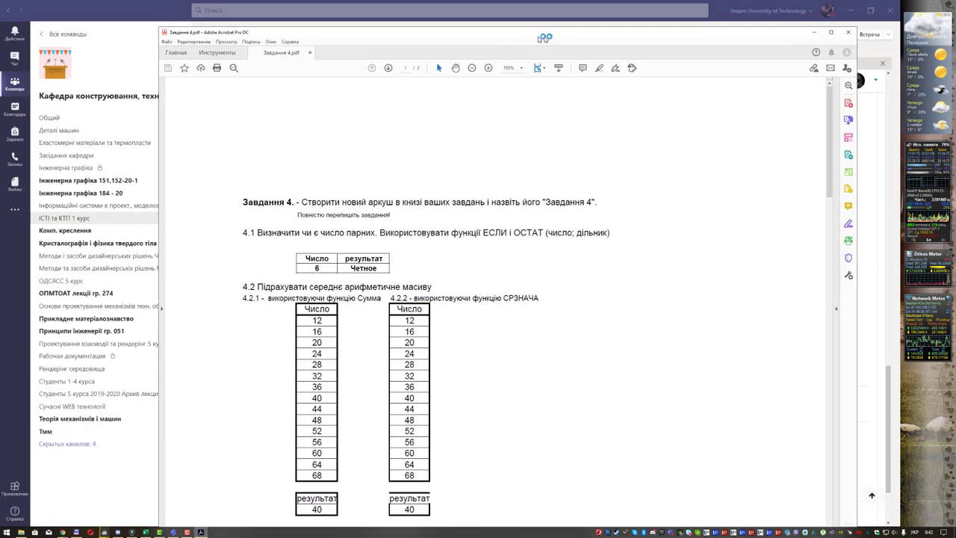
pyautogui.moveTo(419, 18)
pyautogui.mouseDown()
pyautogui.moveTo(583, 18)
pyautogui.moveTo(574, 15)
pyautogui.mouseUp()
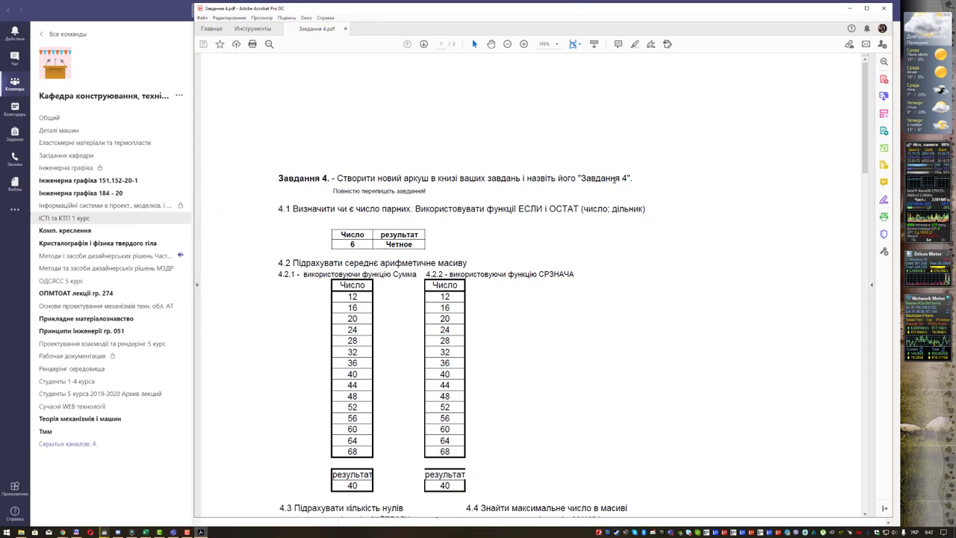
pyautogui.doubleClick(600, 178)
pyautogui.hotkey('ctrl', 'c')
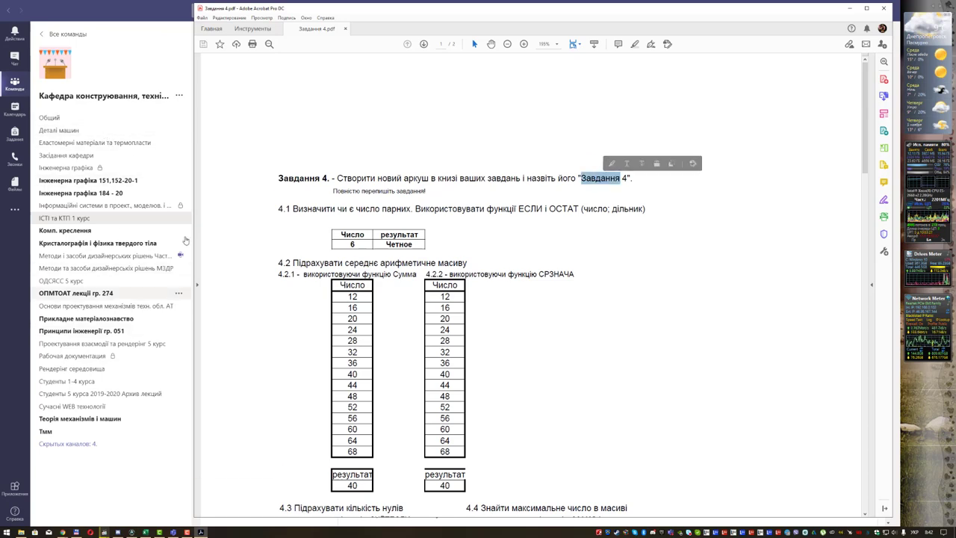
pyautogui.click(120, 14)
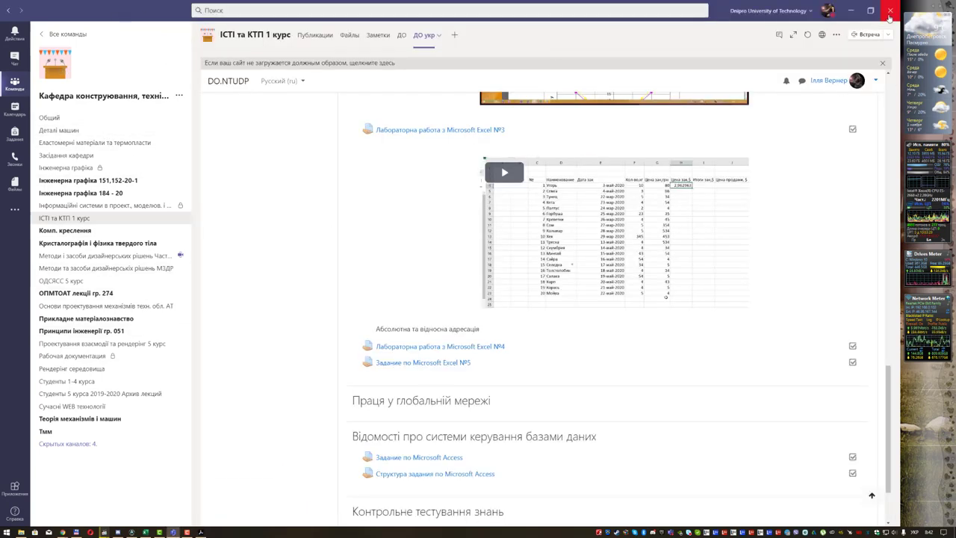
pyautogui.click(844, 9)
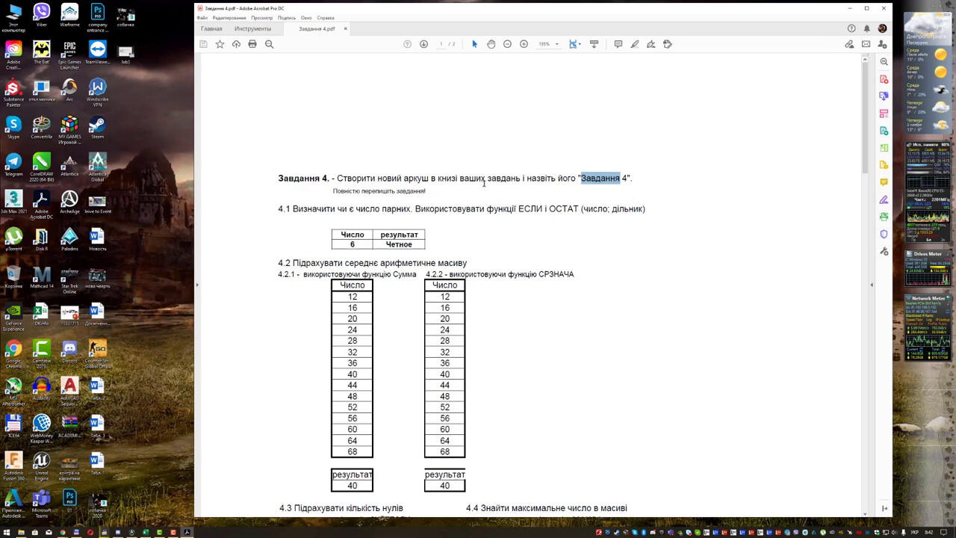
# - Add a new sheet, rename it Завдання 4, and drag it after Завдання 3
pyautogui.click(147, 528)
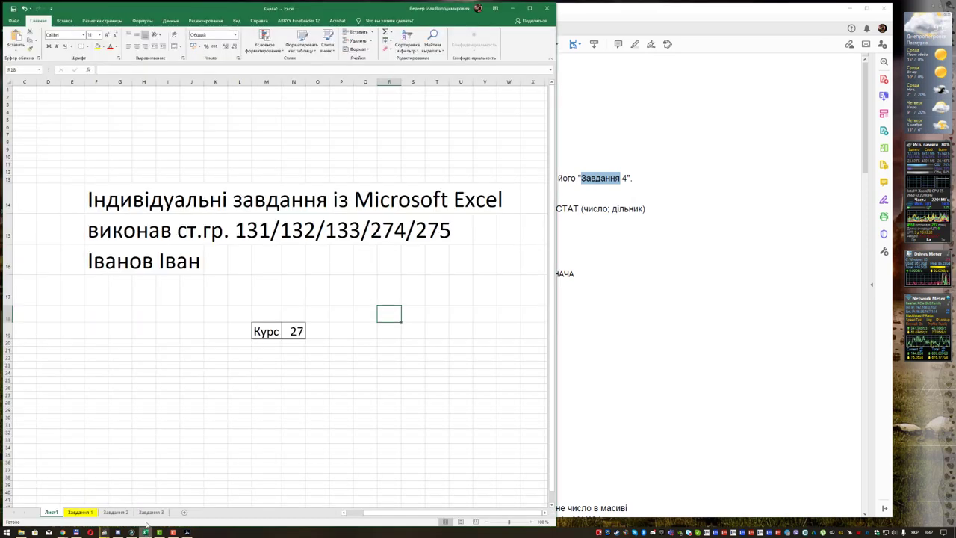
pyautogui.click(184, 512)
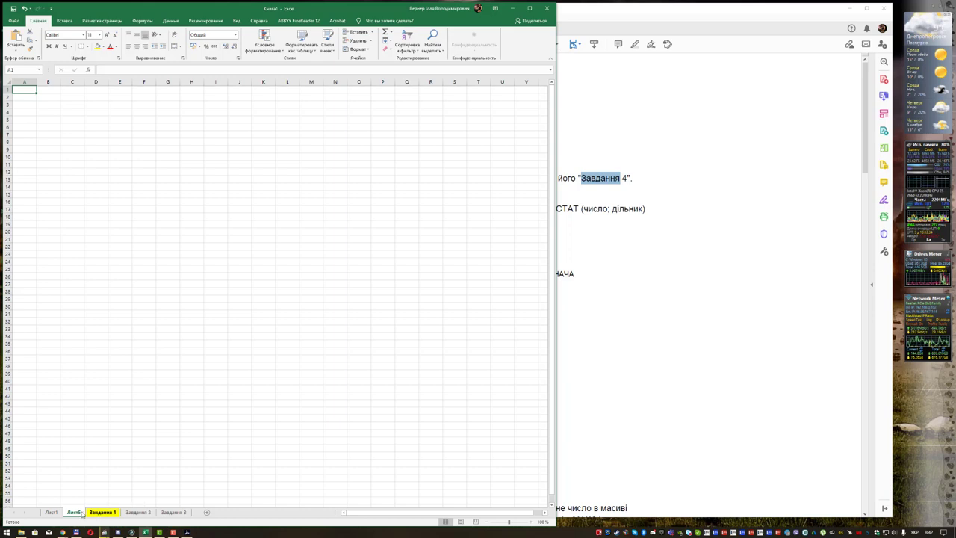
pyautogui.doubleClick(75, 512)
pyautogui.hotkey('ctrl', 'v')
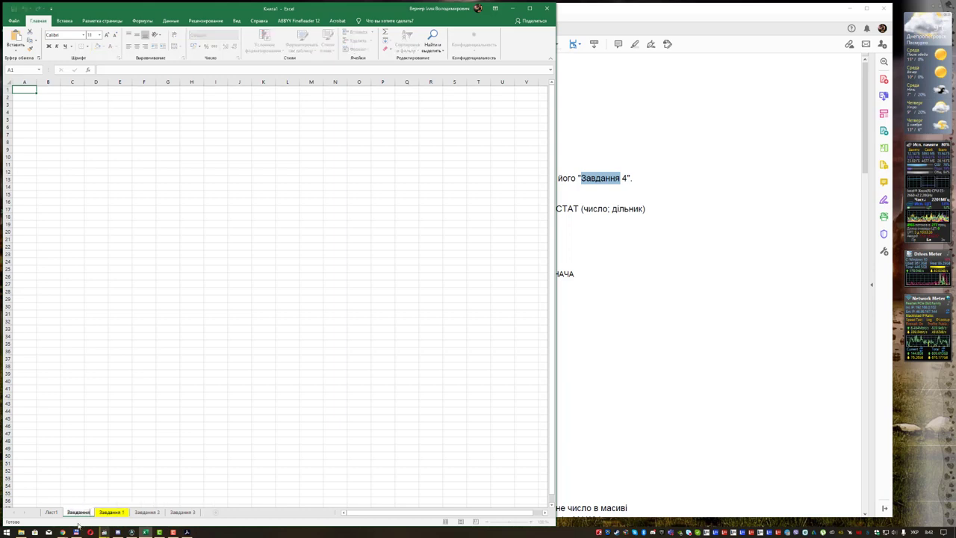
pyautogui.write('4')
pyautogui.press('Return')
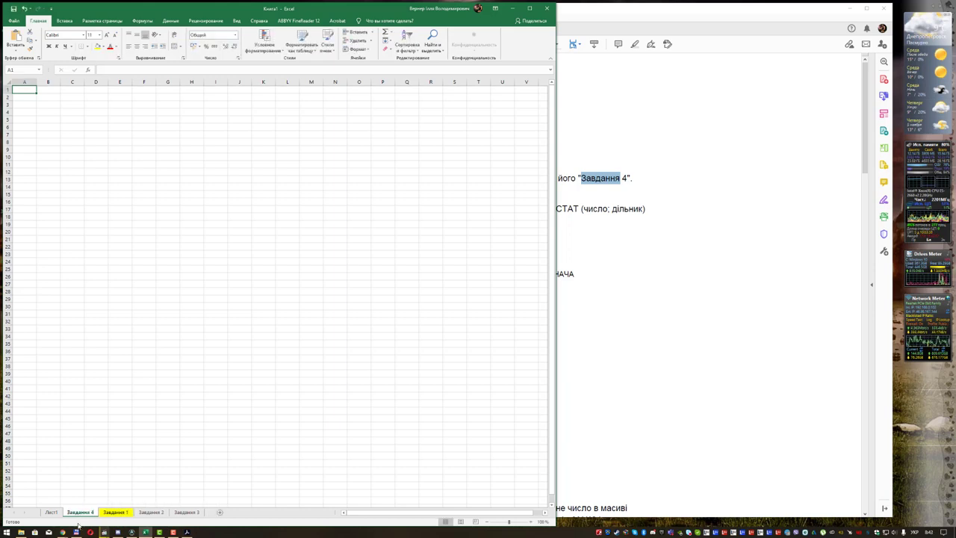
pyautogui.moveTo(185, 514); pyautogui.dragTo(208, 513)
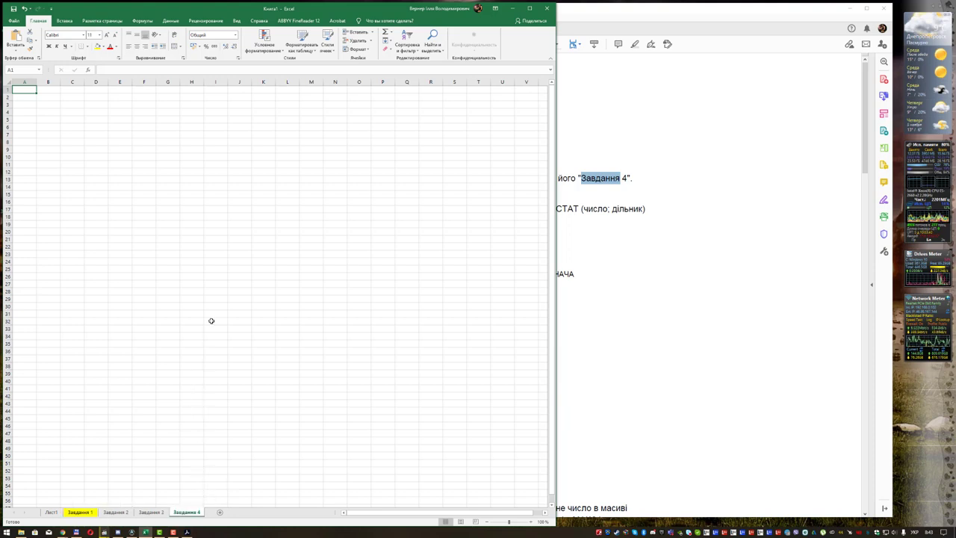
pyautogui.click(141, 163)
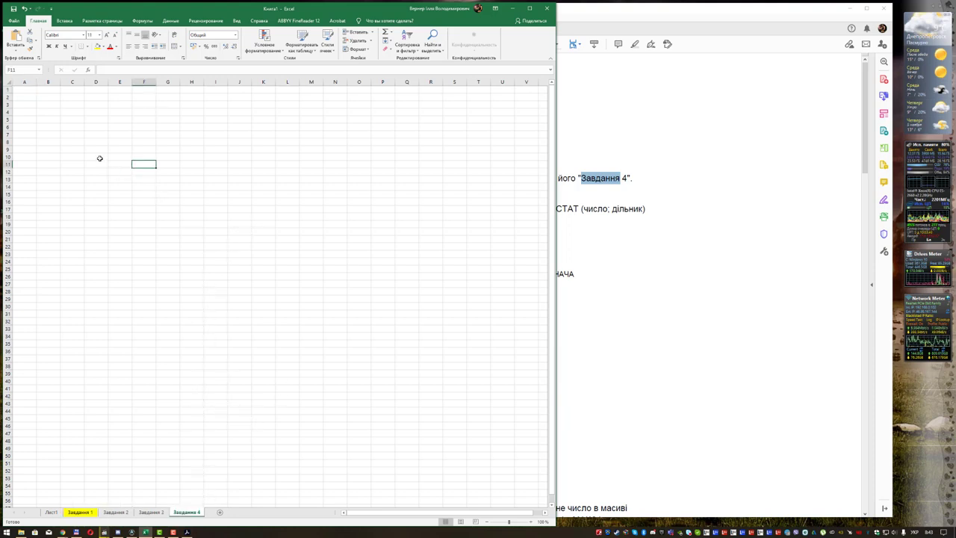
pyautogui.keyDown('ctrl'); pyautogui.scroll(2, 98, 157); pyautogui.keyUp('ctrl')
# - Copy the Завдання 4 heading from the PDF into cell C3
pyautogui.click(575, 158)
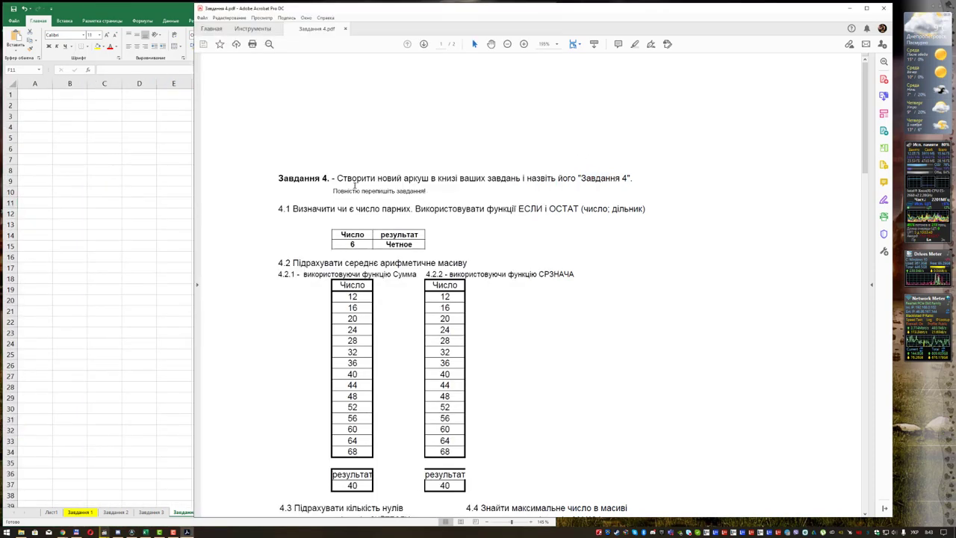
pyautogui.moveTo(278, 178); pyautogui.dragTo(633, 178)
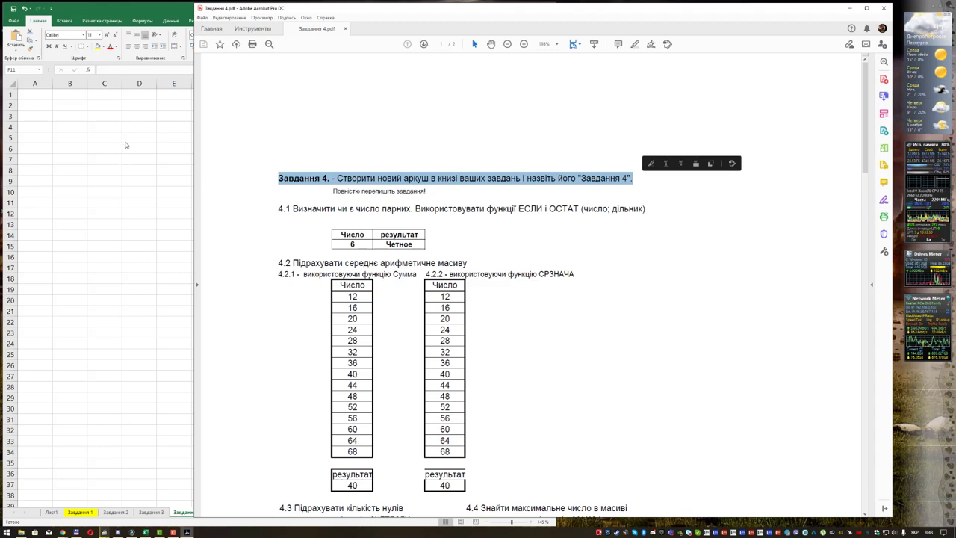
pyautogui.hotkey('alt', 'Tab')
pyautogui.click(103, 117)
pyautogui.write('Завдання 4. - Створити новий аркуш в книзі ваших завдань і назвіть його "Завдання 4".')
# - Copy the 4.1 instruction line from the PDF into cell B5
pyautogui.hotkey('alt', 'Tab')
pyautogui.click(487, 195)
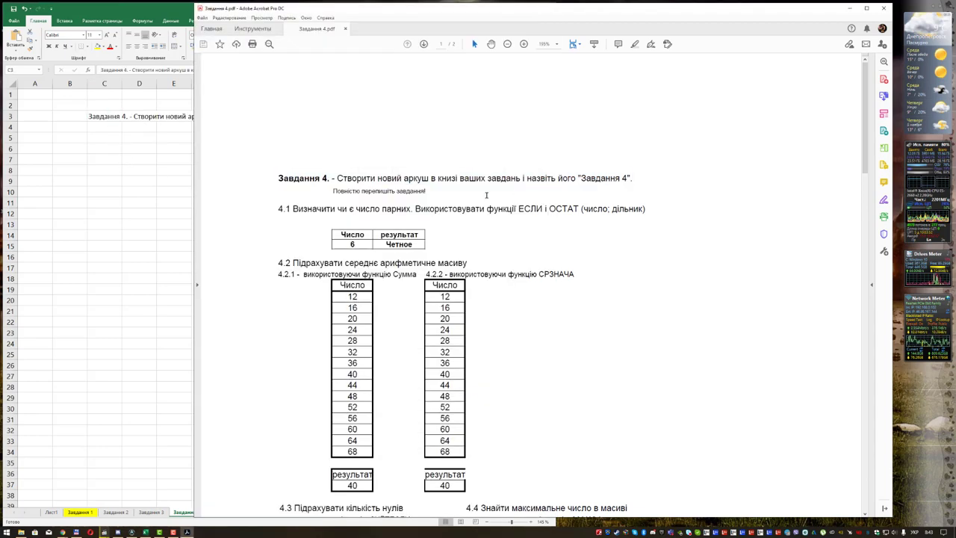
pyautogui.moveTo(273, 210); pyautogui.dragTo(648, 211)
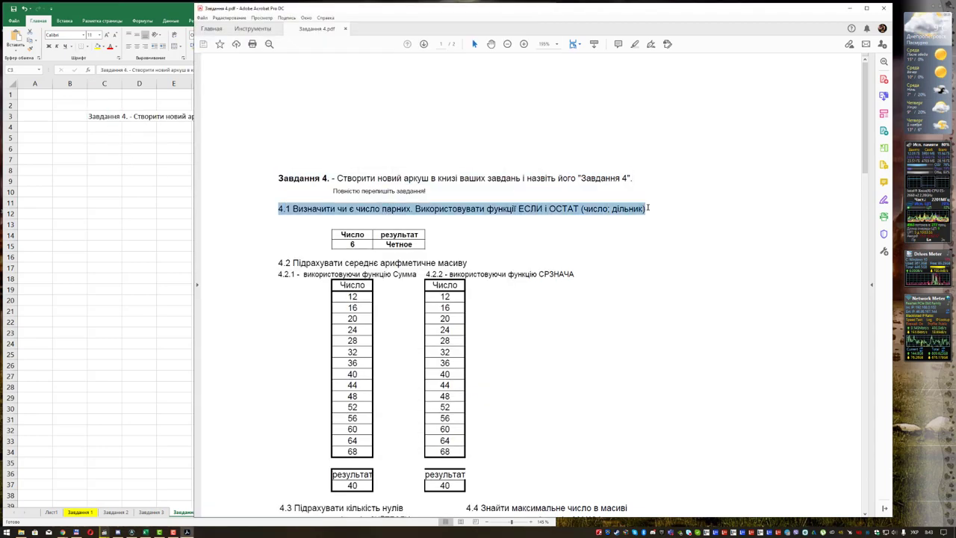
pyautogui.hotkey('ctrl', 'c')
pyautogui.hotkey('alt', 'Tab')
pyautogui.click(71, 139)
pyautogui.hotkey('ctrl', 'v')
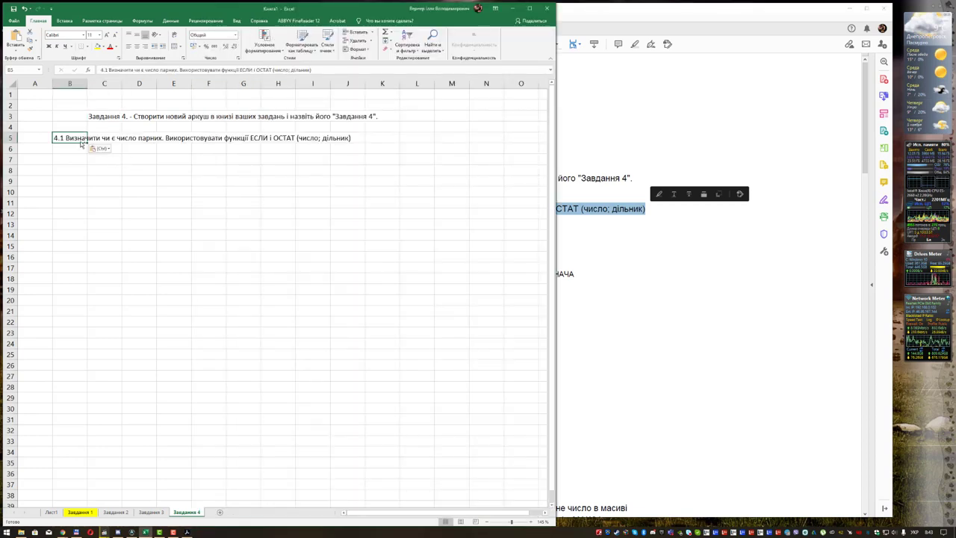
# - Narrow the Acrobat window and select the Число / результат sample table in the PDF
pyautogui.click(609, 249)
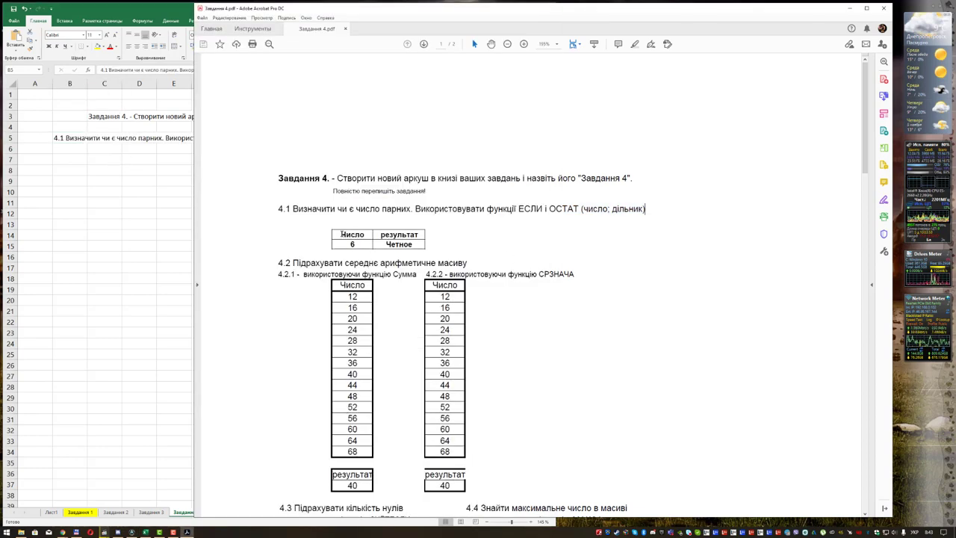
pyautogui.moveTo(194, 227); pyautogui.dragTo(440, 222)
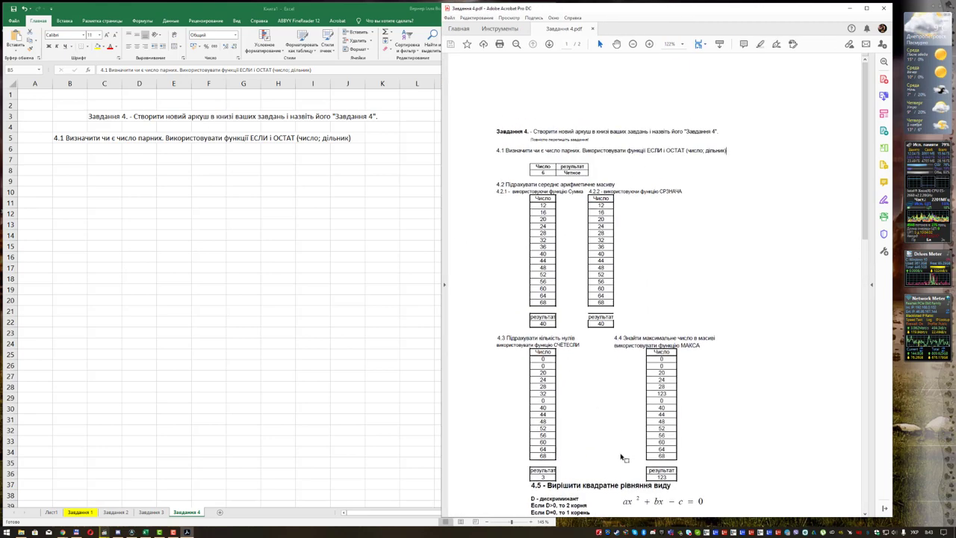
pyautogui.scroll(3, 585, 216)
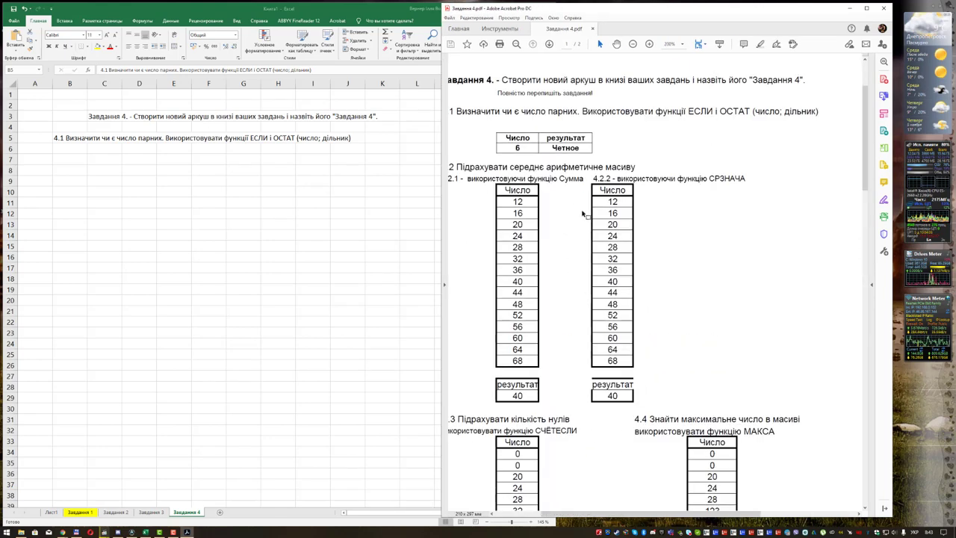
pyautogui.moveTo(547, 514); pyautogui.dragTo(508, 515)
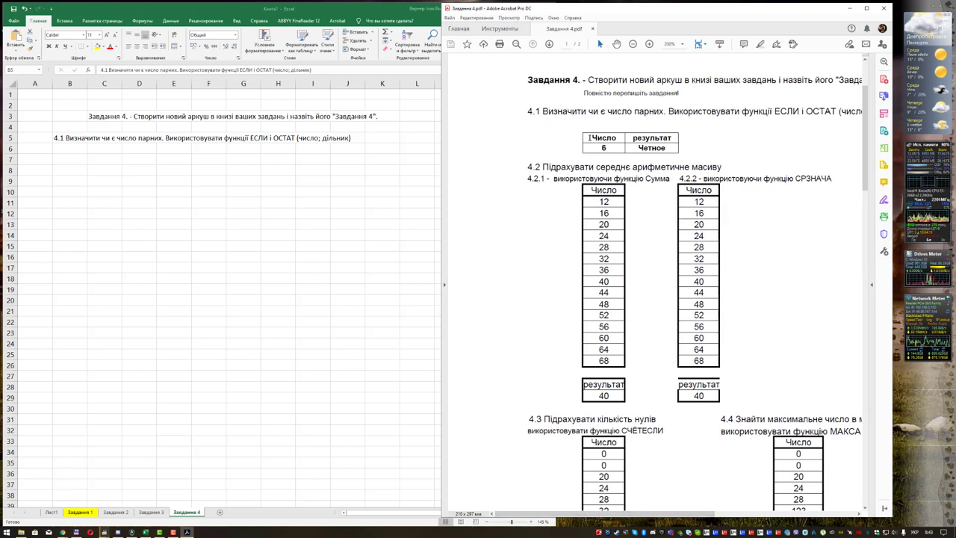
pyautogui.moveTo(589, 137); pyautogui.dragTo(665, 149)
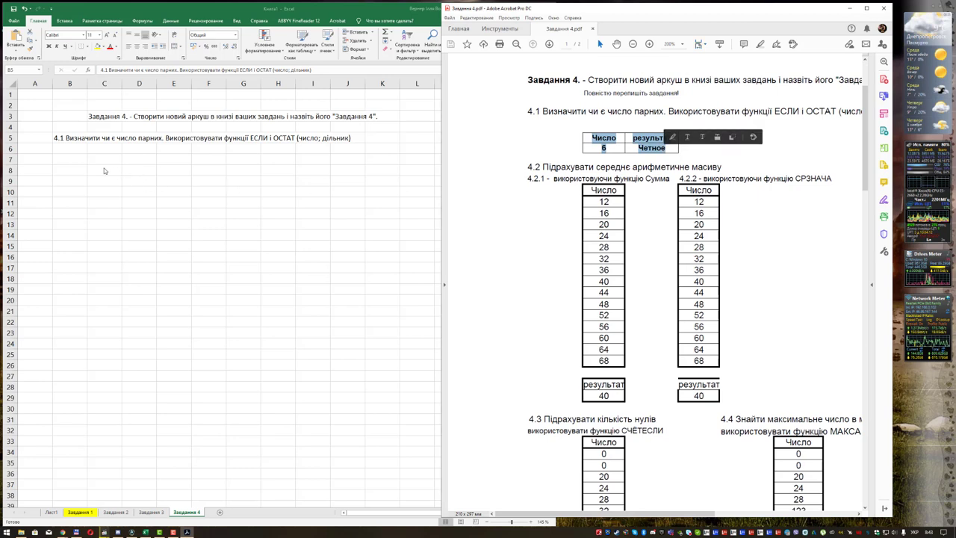
# - Paste the sample table at B8 and move результат into its own header cell C8
pyautogui.click(70, 170)
pyautogui.hotkey('ctrl', 'v')
pyautogui.click(90, 171)
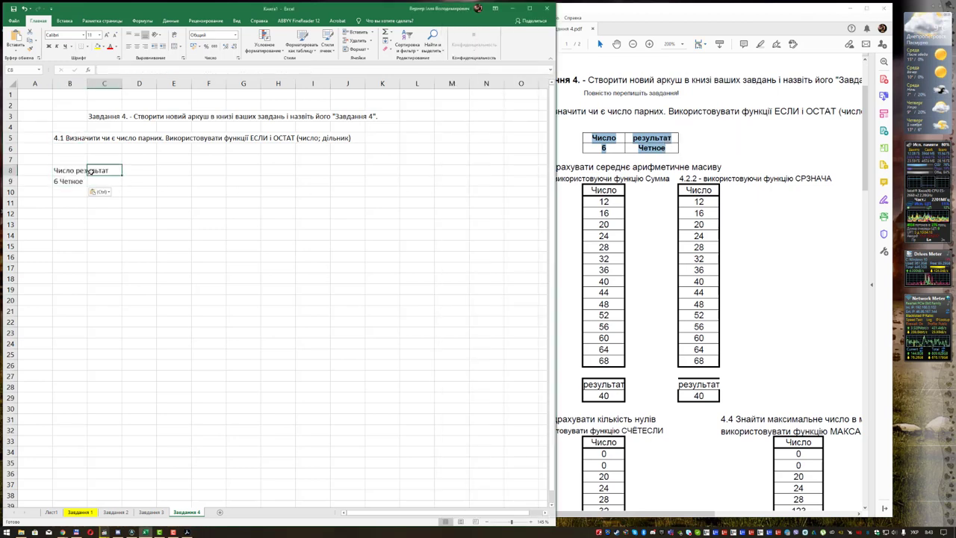
pyautogui.click(69, 171)
pyautogui.doubleClick(121, 70)
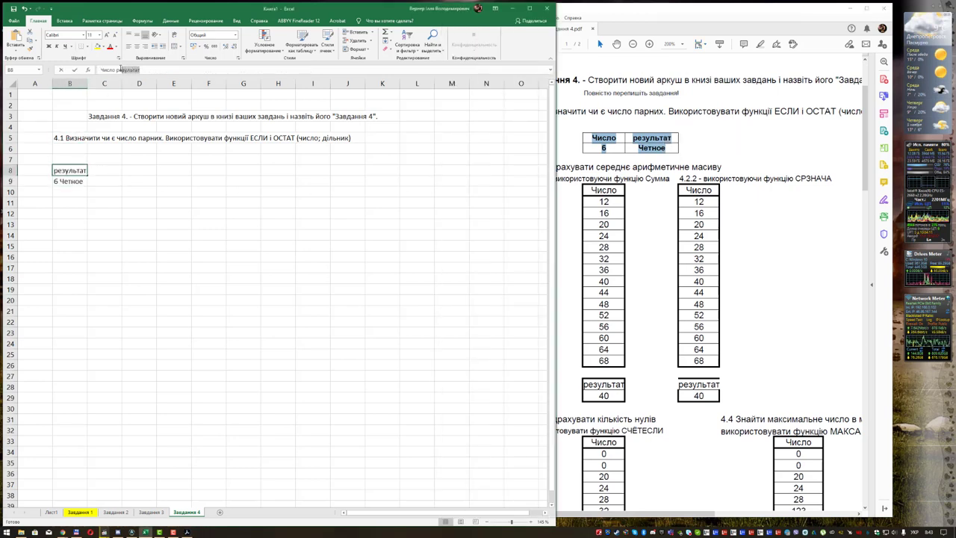
pyautogui.hotkey('ctrl', 'x')
pyautogui.press('Tab')
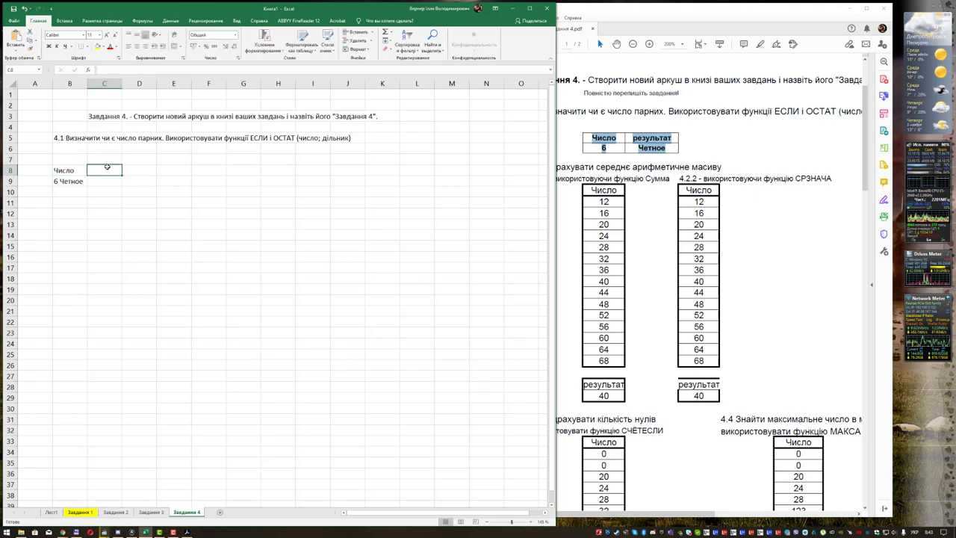
pyautogui.doubleClick(107, 167)
pyautogui.hotkey('ctrl', 'v')
pyautogui.press('Return')
# - Move Четное out of B9 into cell C9
pyautogui.press('F2')
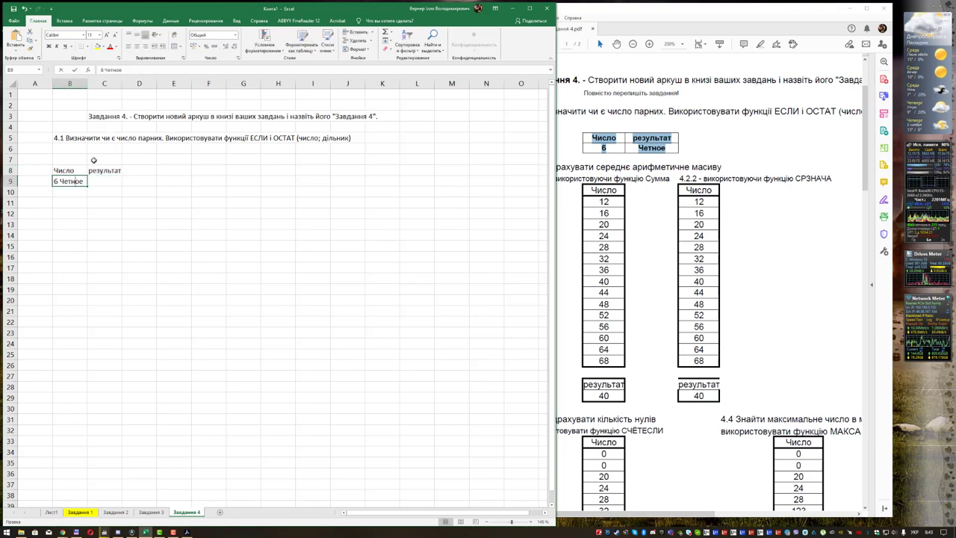
pyautogui.click(128, 70)
pyautogui.hotkey('ctrl', 'x')
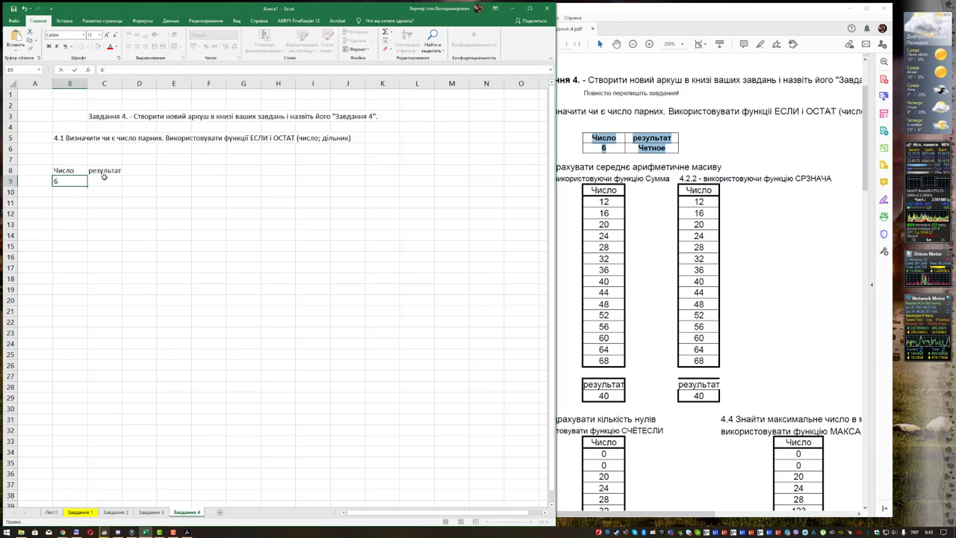
pyautogui.click(104, 181)
pyautogui.press('F2')
pyautogui.hotkey('ctrl', 'v')
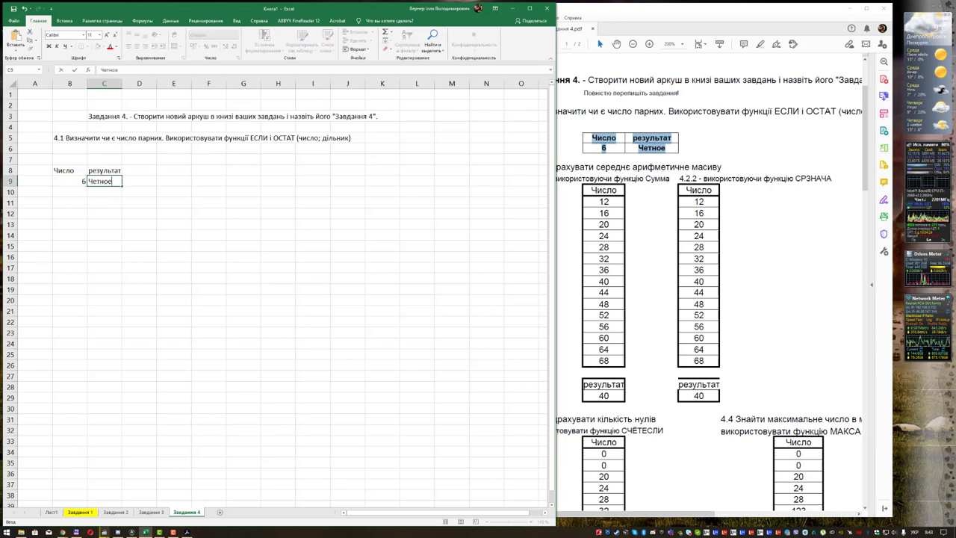
pyautogui.hotkey('ctrl', 'Return')
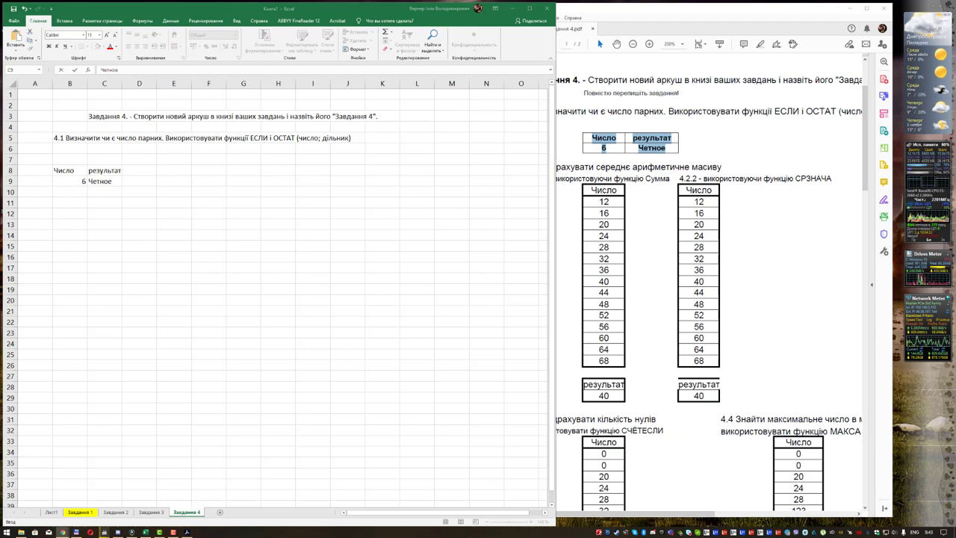
# - Clear C9 so only 6 remains under Число in B9
pyautogui.hotkey('alt', 'shift')
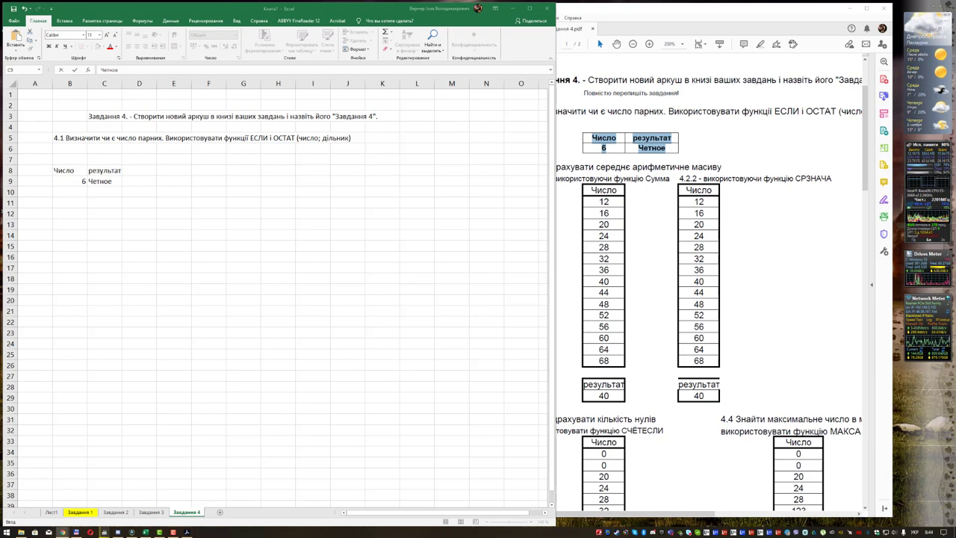
pyautogui.click(101, 181)
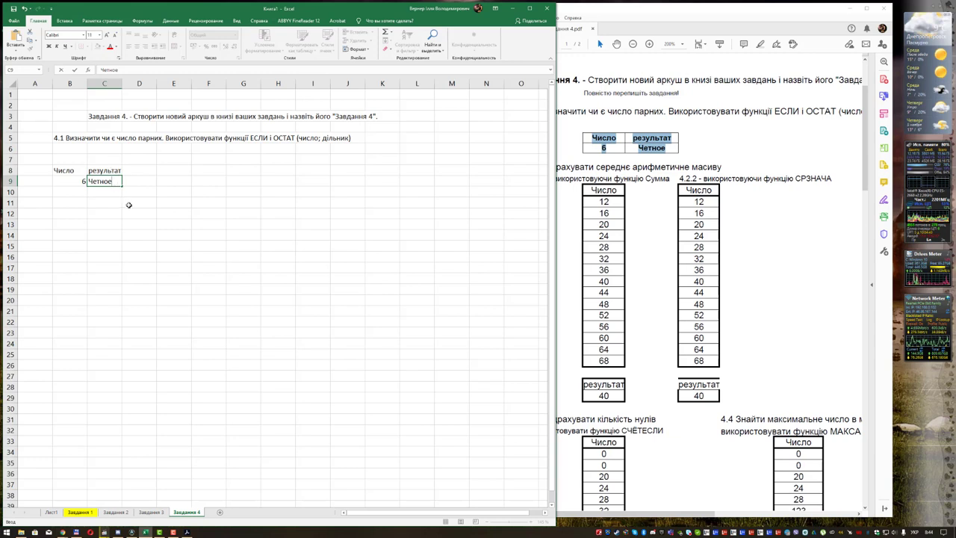
pyautogui.press('Escape')
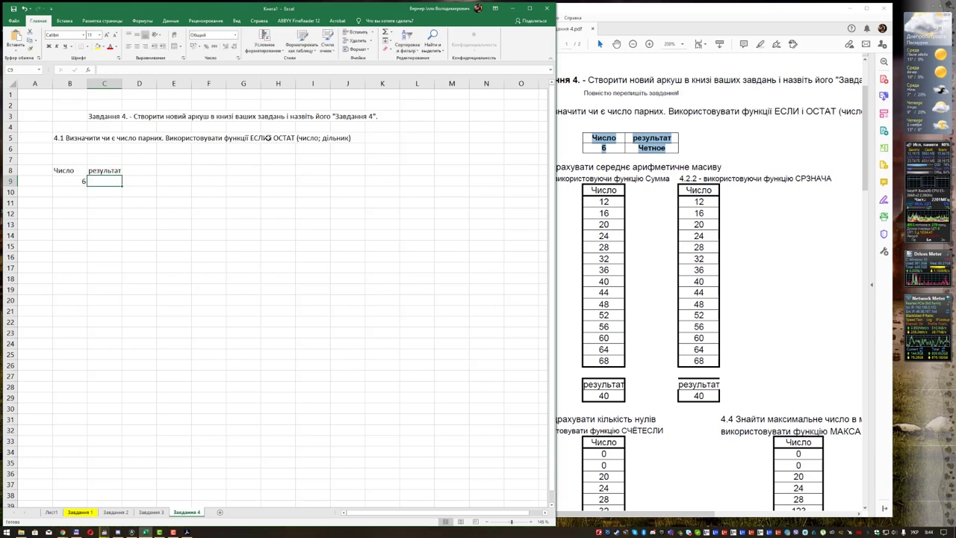
pyautogui.keyDown('ctrl'); pyautogui.scroll(1, 264, 175); pyautogui.keyUp('ctrl')
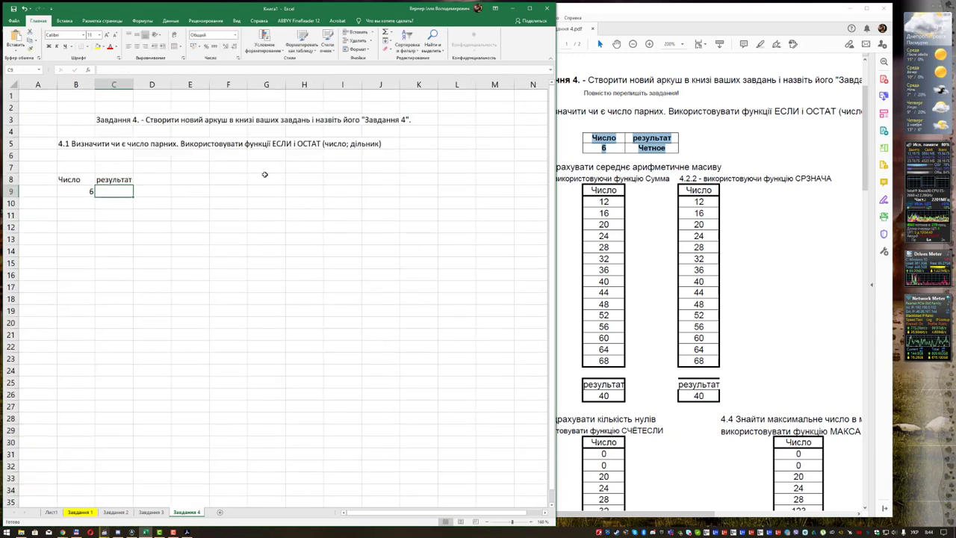
pyautogui.keyDown('ctrl'); pyautogui.scroll(1, 264, 174); pyautogui.keyUp('ctrl')
pyautogui.keyDown('ctrl'); pyautogui.scroll(1, 264, 174); pyautogui.keyUp('ctrl')
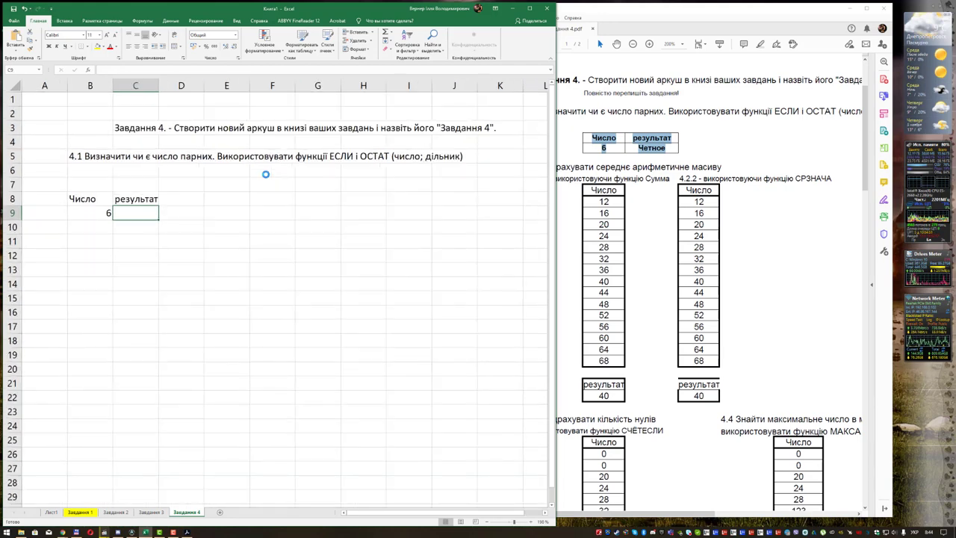
# - Apply Outline and Inside borders to B8:C9 through Format Cells
pyautogui.moveTo(85, 199); pyautogui.dragTo(158, 219)
pyautogui.hotkey('ctrl', '1')
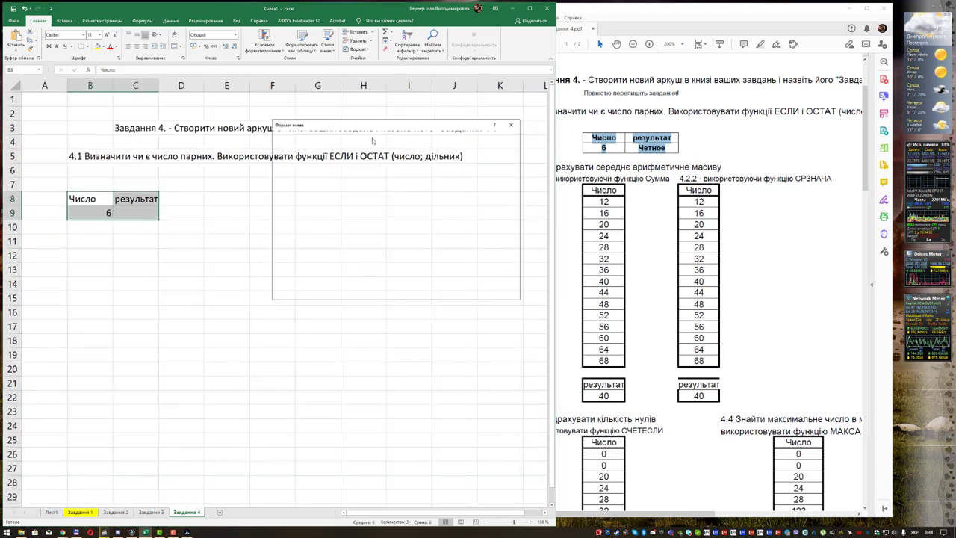
pyautogui.click(387, 159)
pyautogui.click(414, 160)
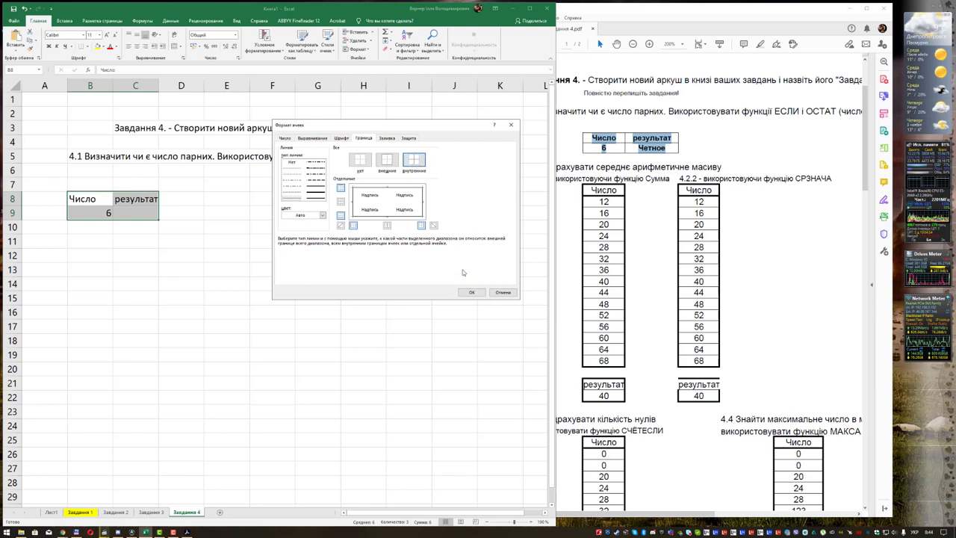
pyautogui.click(471, 292)
pyautogui.hotkey('ctrl', '1')
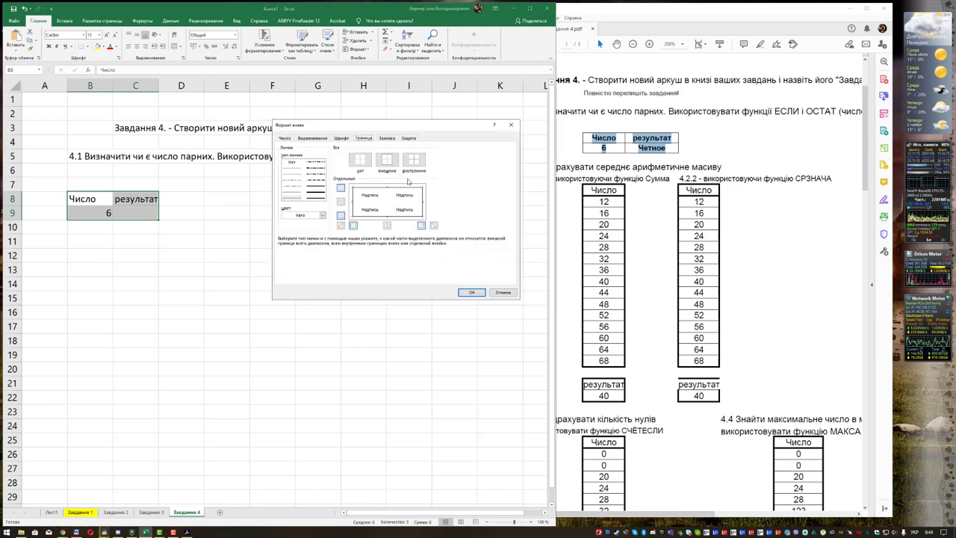
pyautogui.click(413, 159)
pyautogui.click(471, 292)
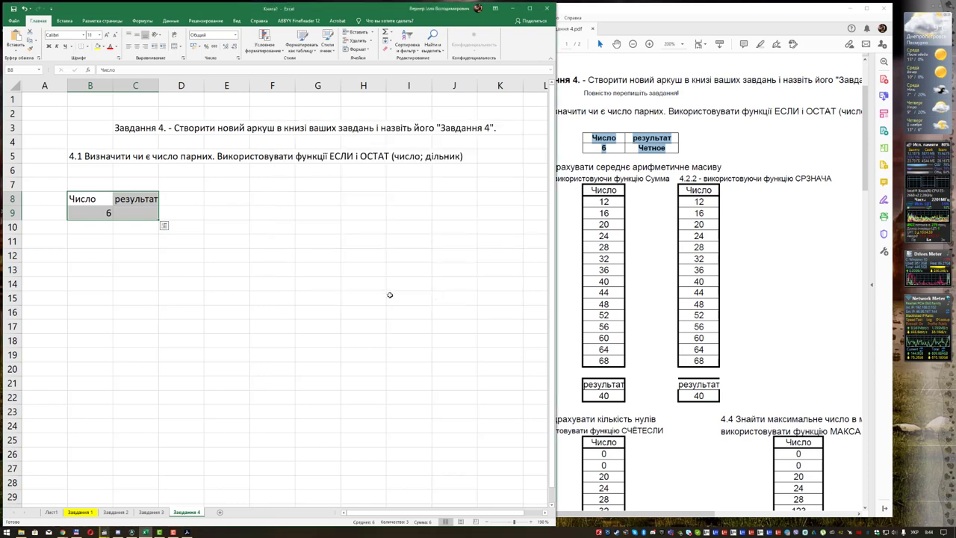
pyautogui.click(272, 284)
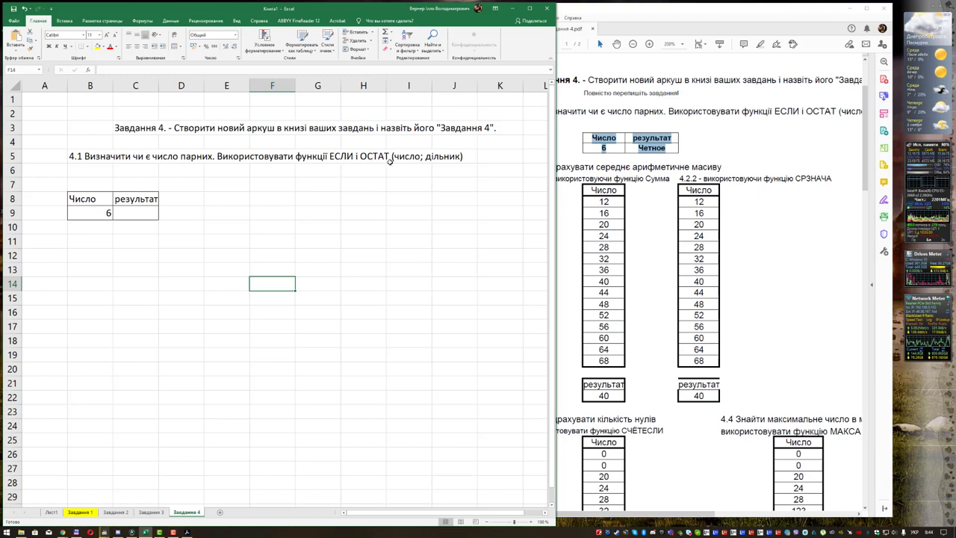
# - Select cell F10 and open Insert Function with Shift+F3
pyautogui.click(188, 225)
pyautogui.click(224, 252)
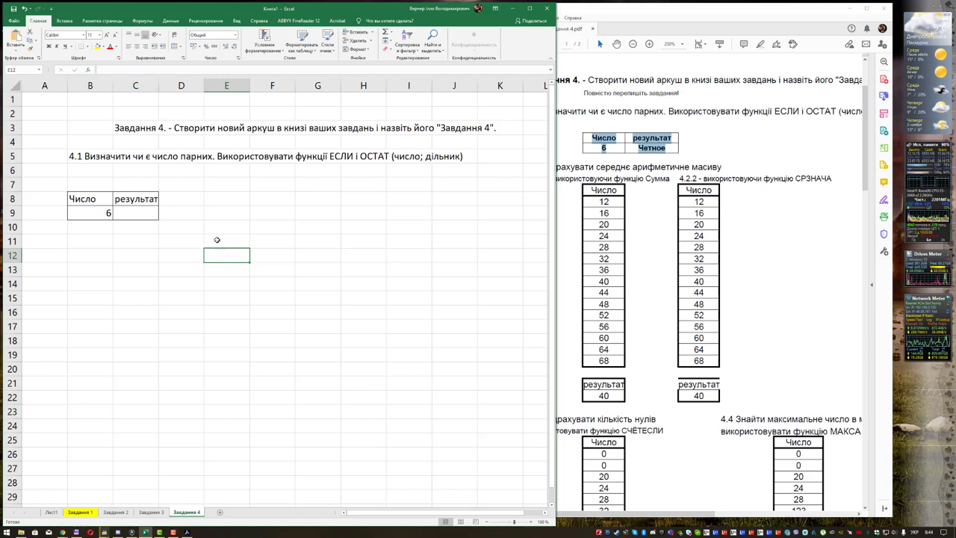
pyautogui.click(281, 228)
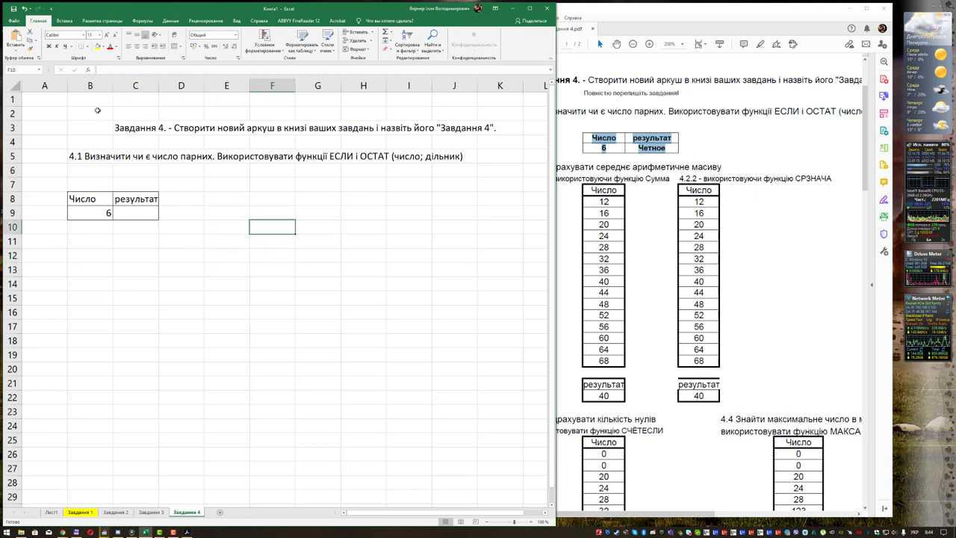
pyautogui.hotkey('shift', 'F3')
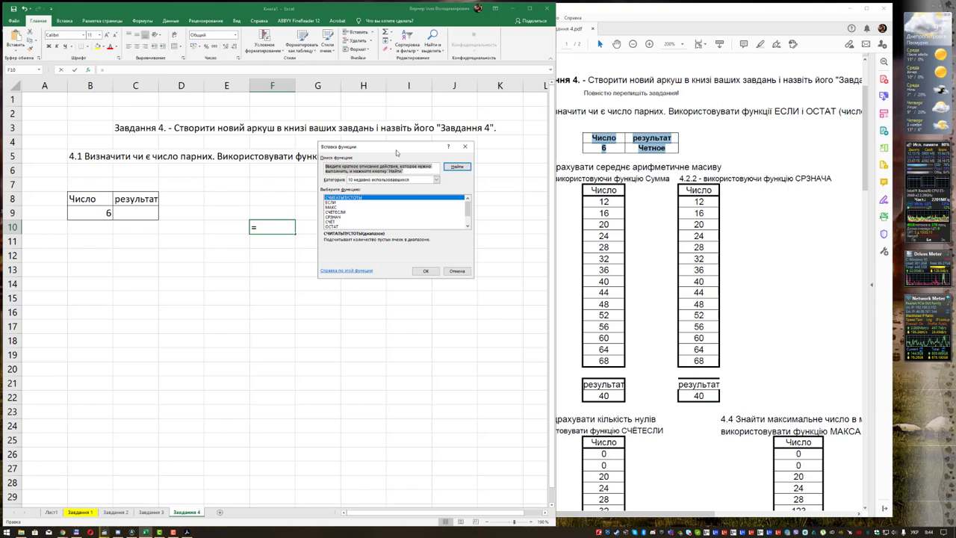
# - Pick ОСТАТ from the Полный алфавитный перечень category and confirm it for F10
pyautogui.moveTo(405, 147); pyautogui.dragTo(406, 184)
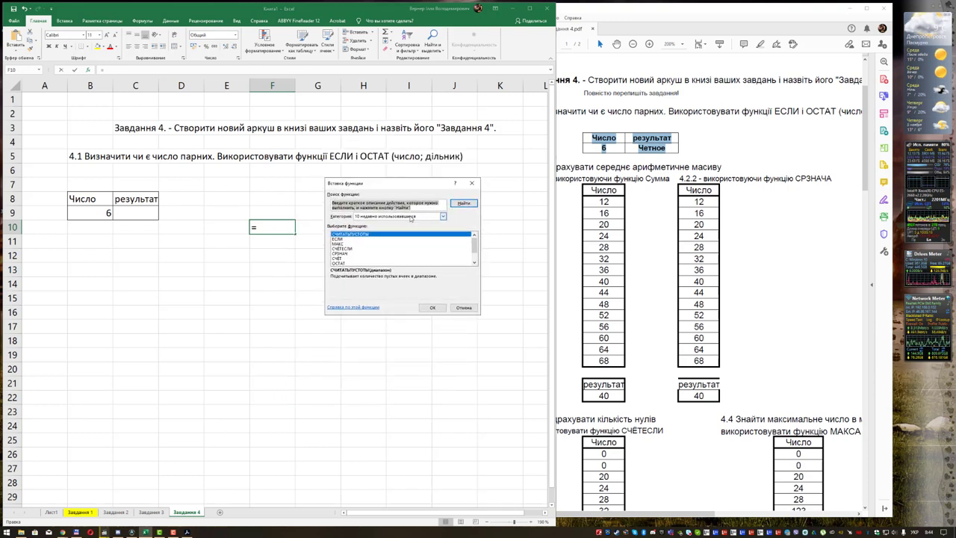
pyautogui.click(410, 217)
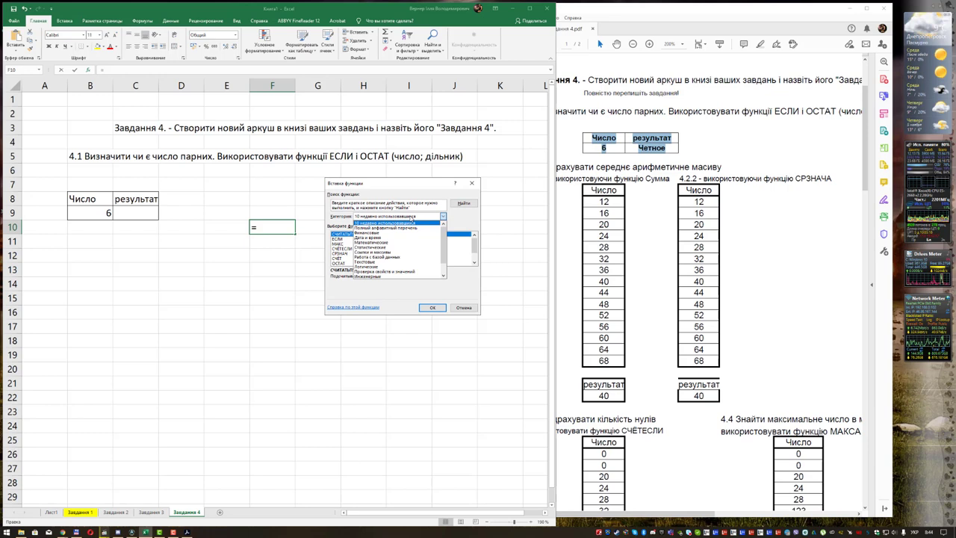
pyautogui.click(401, 228)
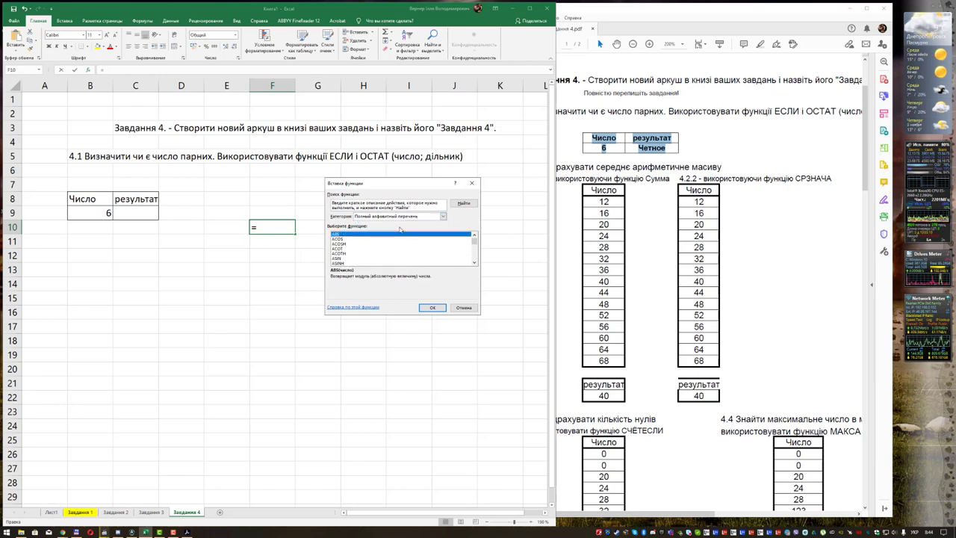
pyautogui.click(387, 254)
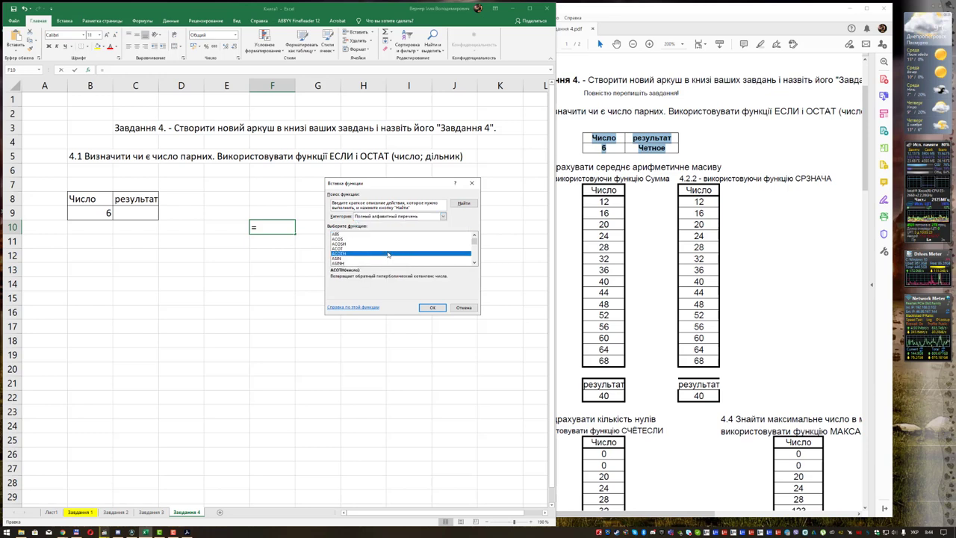
pyautogui.write('остат')
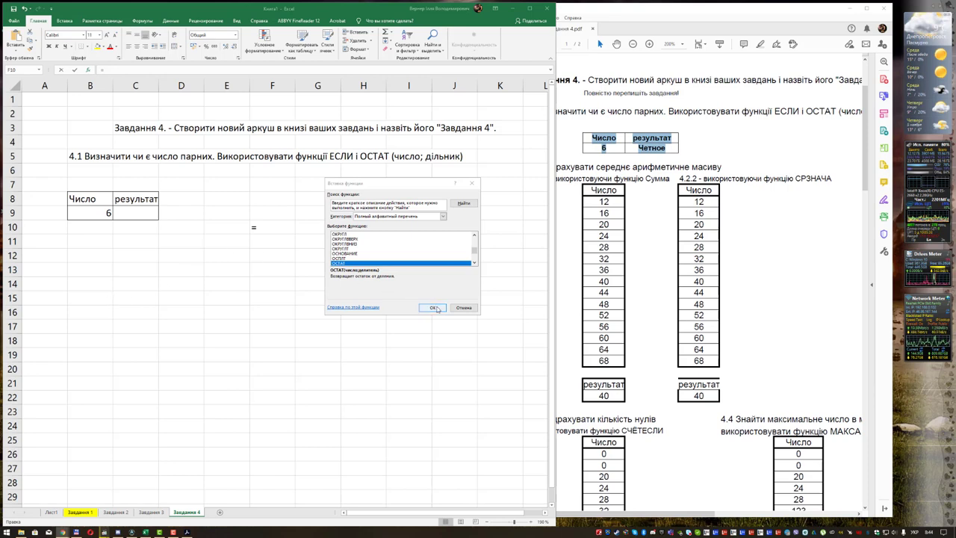
pyautogui.click(432, 307)
pyautogui.moveTo(369, 209); pyautogui.dragTo(382, 199)
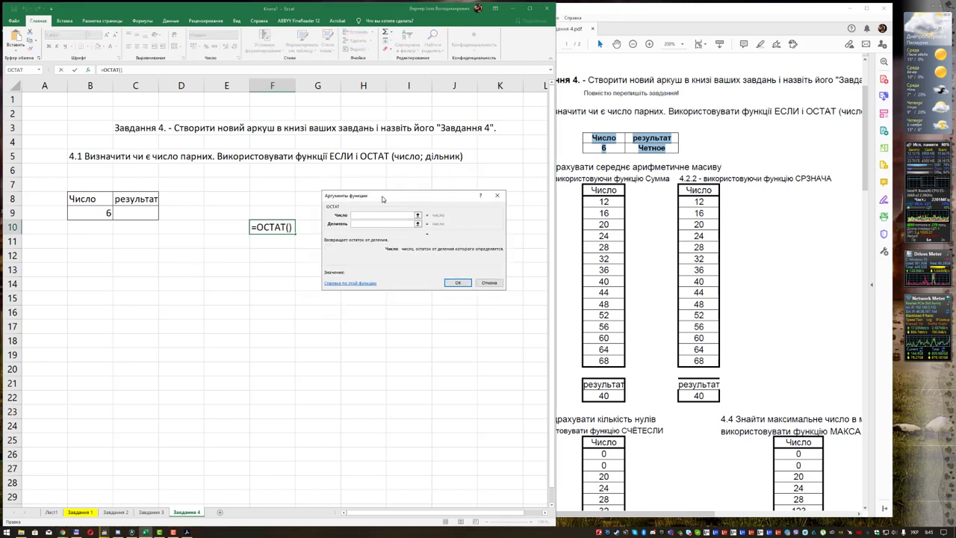
# - Enter =ОСТАТ(B9;2) in F10, giving remainder 0 for the 6 in B9
pyautogui.click(90, 214)
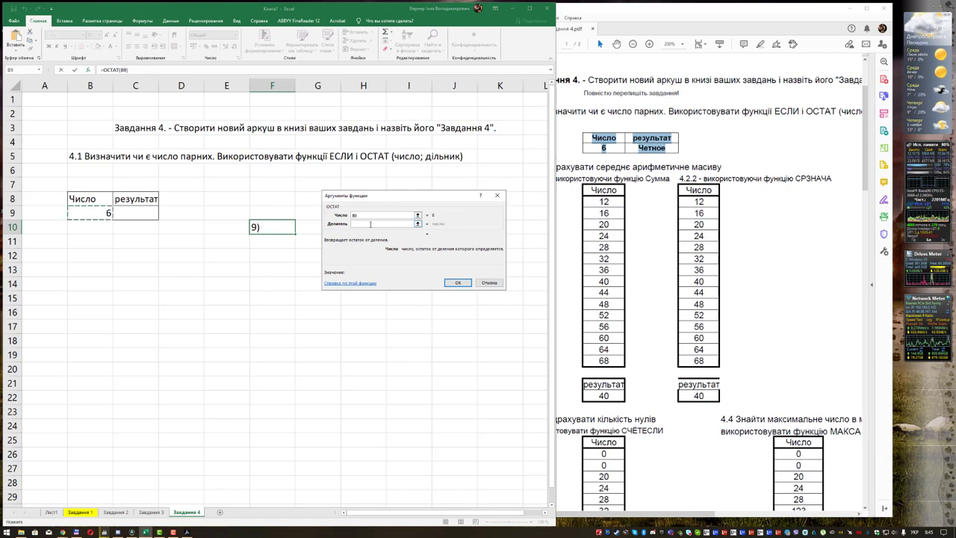
pyautogui.click(370, 225)
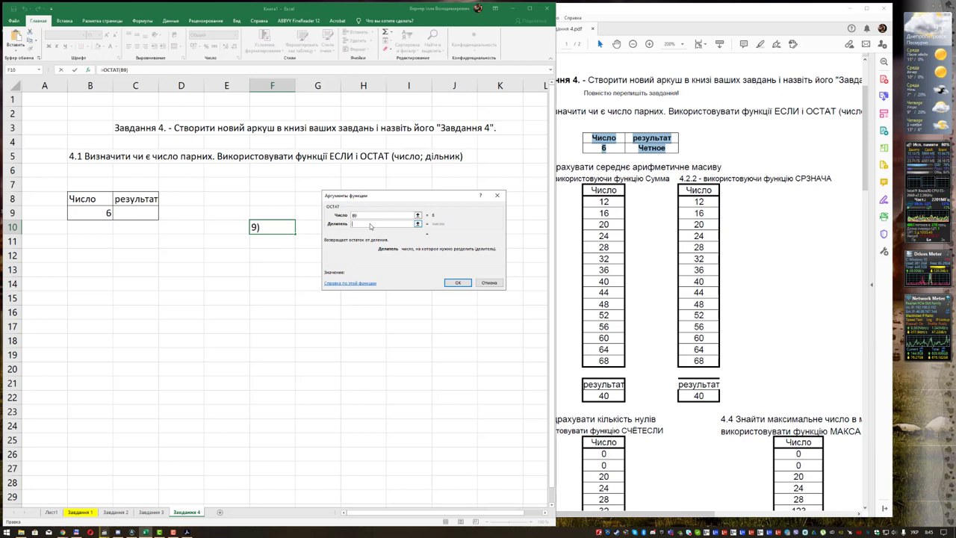
pyautogui.write('2')
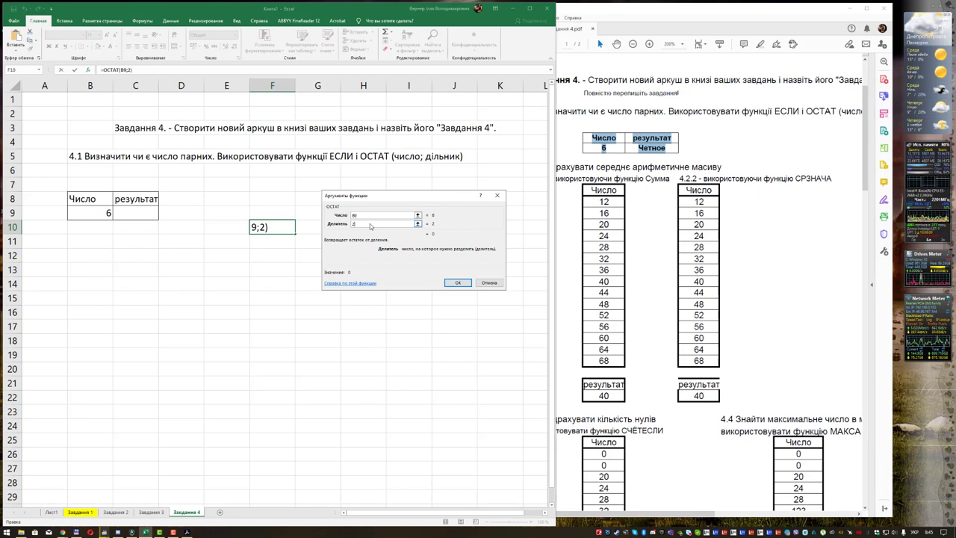
pyautogui.click(458, 283)
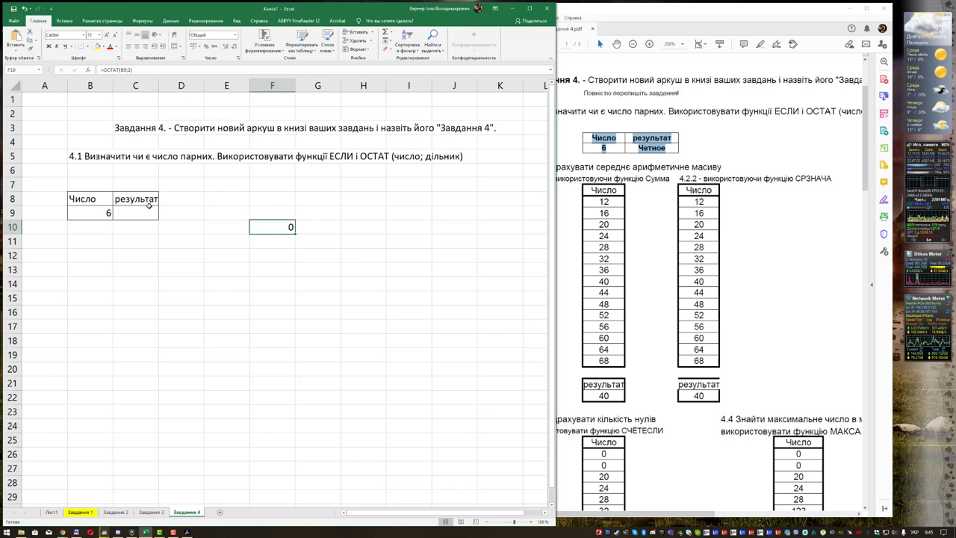
pyautogui.click(278, 198)
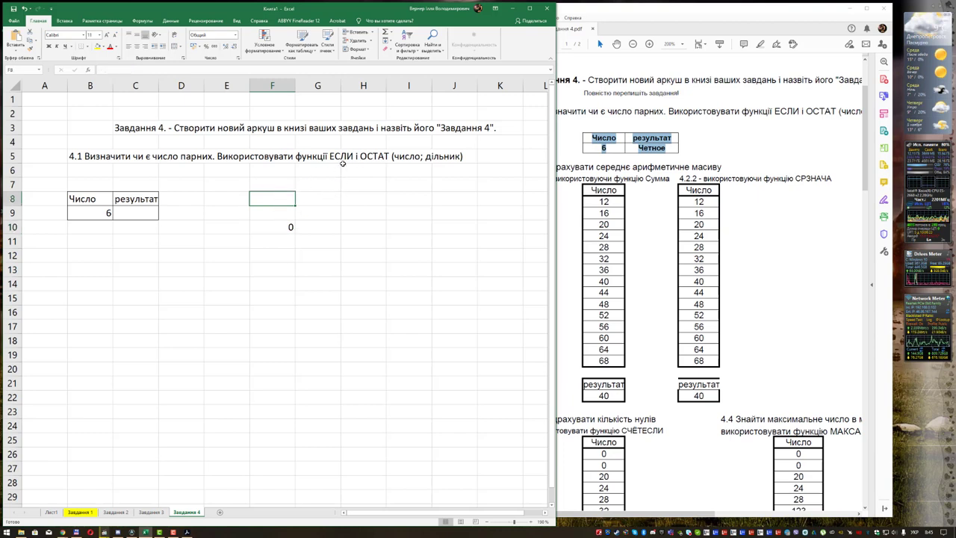
# - Copy the ОСТАТ(B9;2) expression from the F10 formula for reuse
pyautogui.click(270, 227)
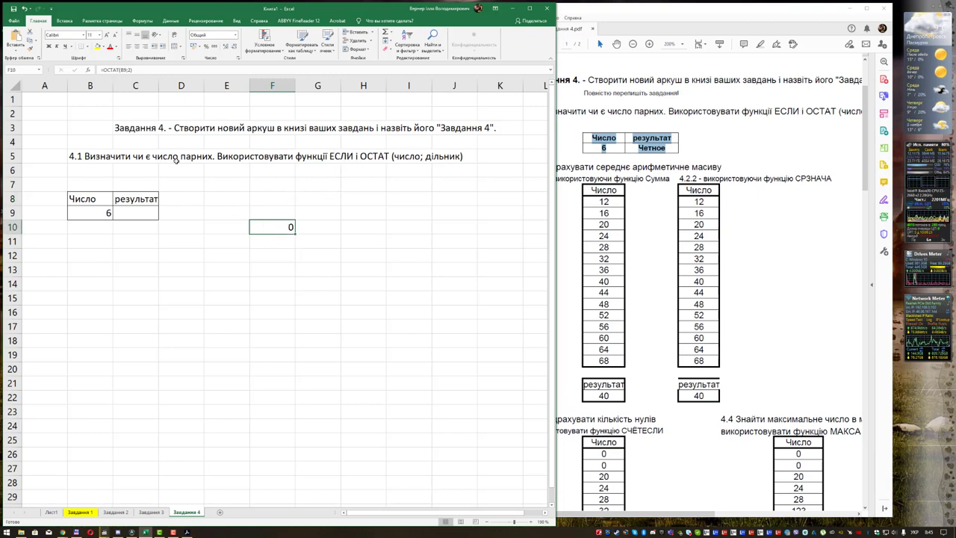
pyautogui.moveTo(139, 70); pyautogui.dragTo(109, 70)
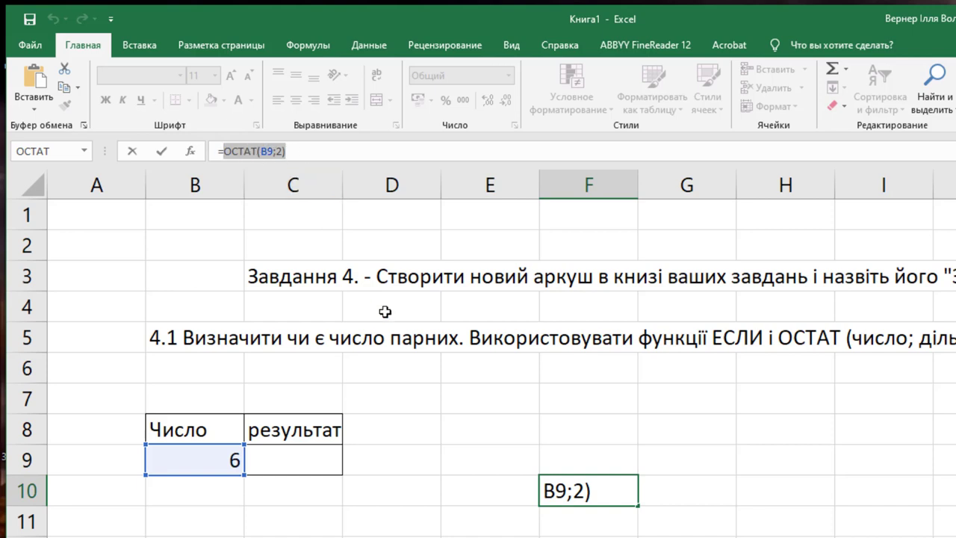
pyautogui.press('Return')
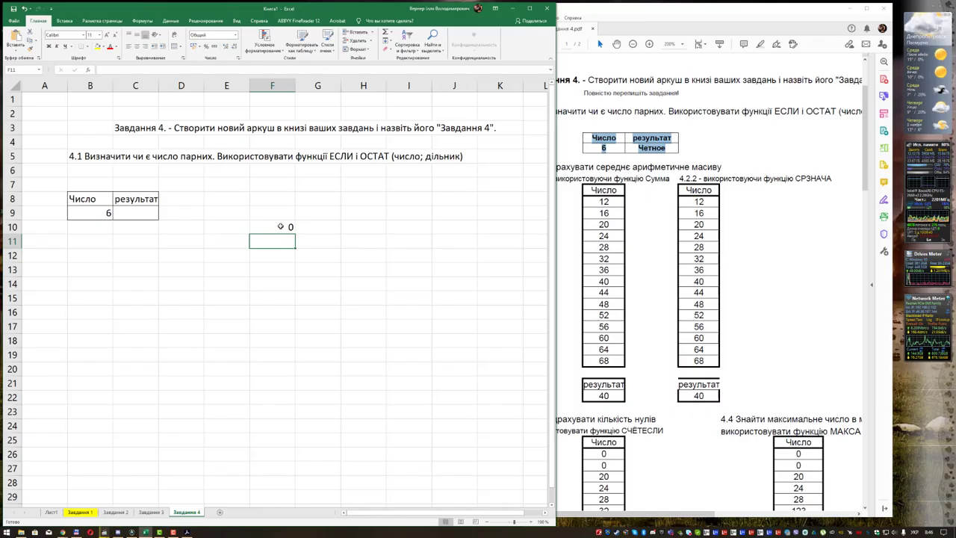
pyautogui.click(281, 227)
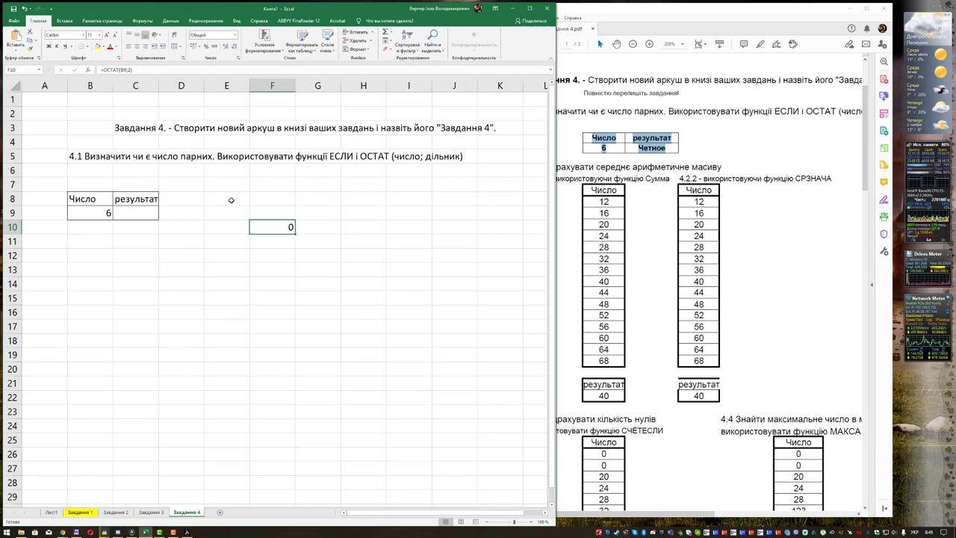
# - Select C9 and insert the ЕСЛИ function found by searching 'если'
pyautogui.click(148, 212)
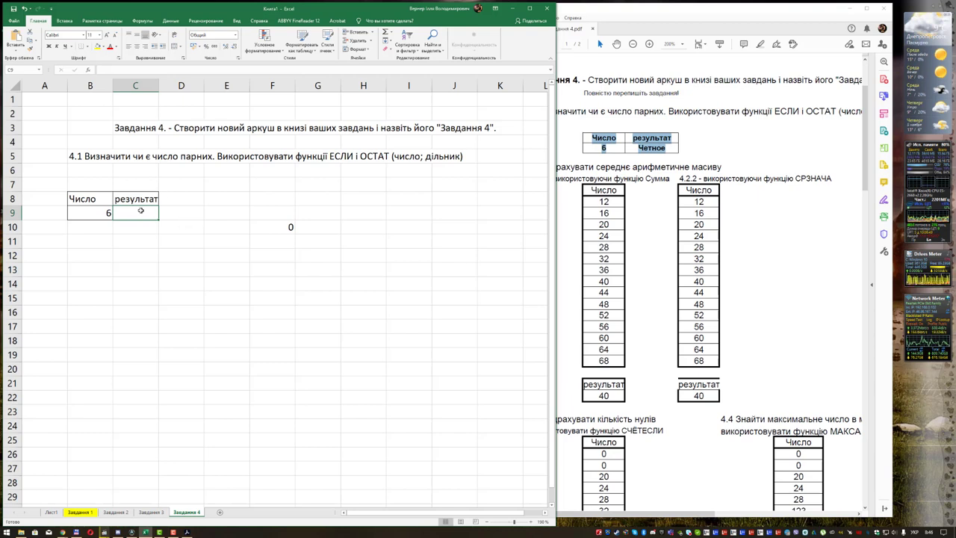
pyautogui.keyDown('ctrl'); pyautogui.scroll(1, 150, 221); pyautogui.keyUp('ctrl')
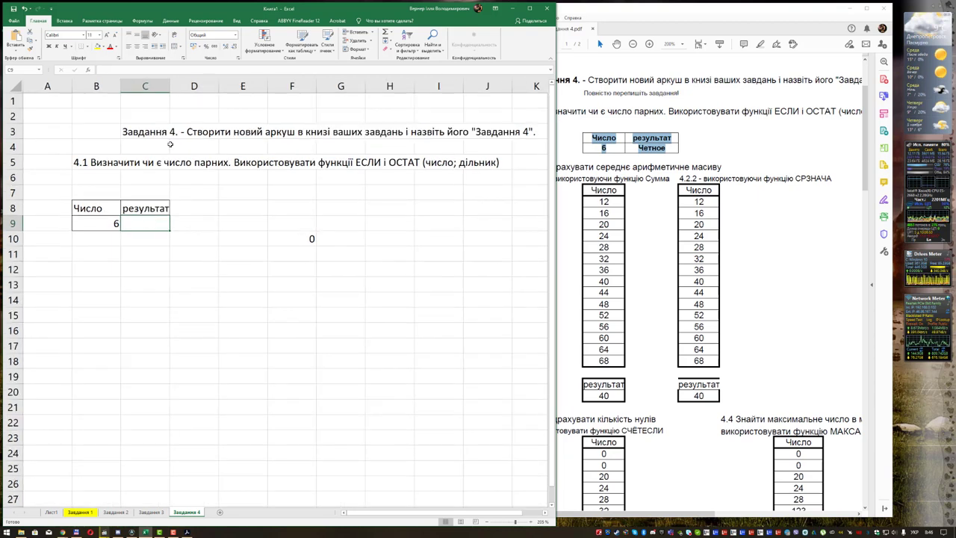
pyautogui.click(87, 69)
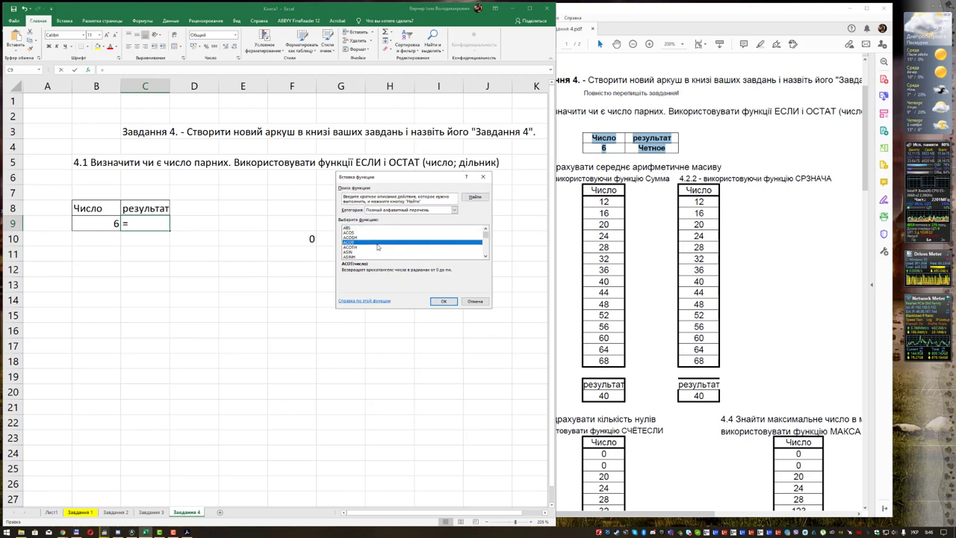
pyautogui.write('если')
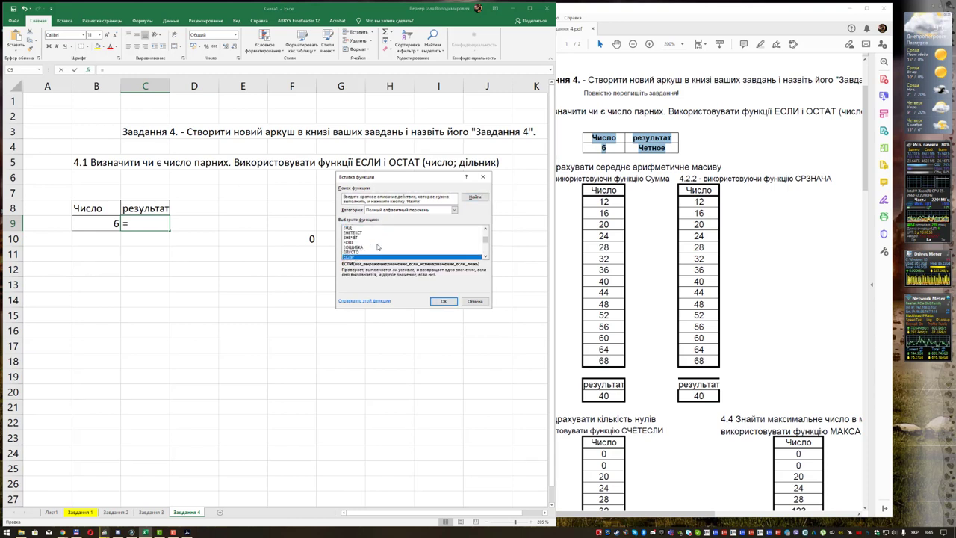
pyautogui.click(444, 301)
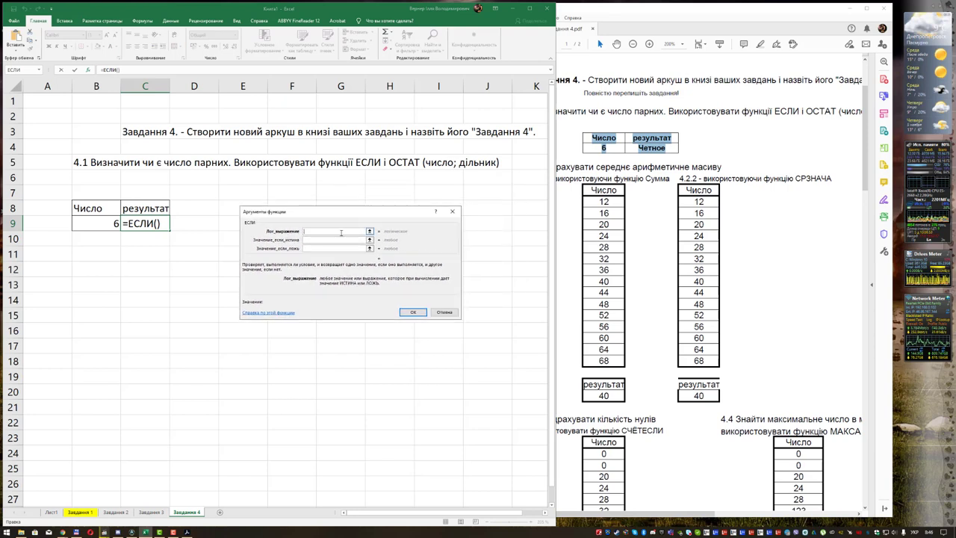
# - Fill the ЕСЛИ arguments: condition ОСТАТ(B9;2), true "непарне", false "парне"
pyautogui.write('ОСТАТ(B9;2)')
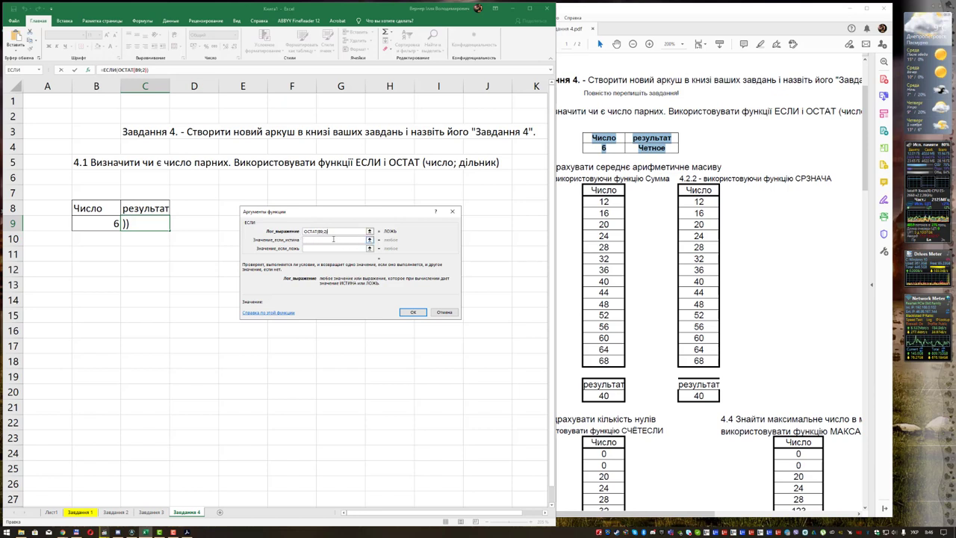
pyautogui.click(328, 248)
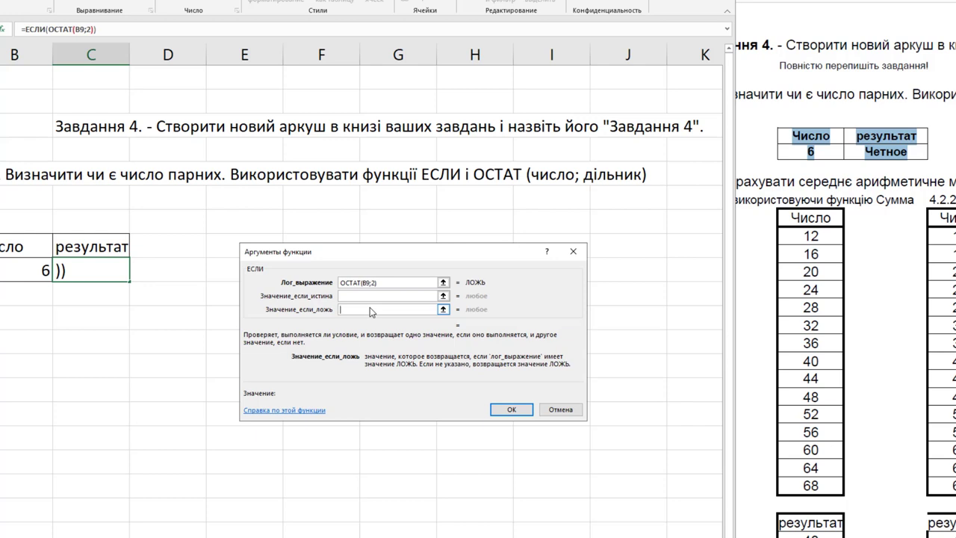
pyautogui.write('парне')
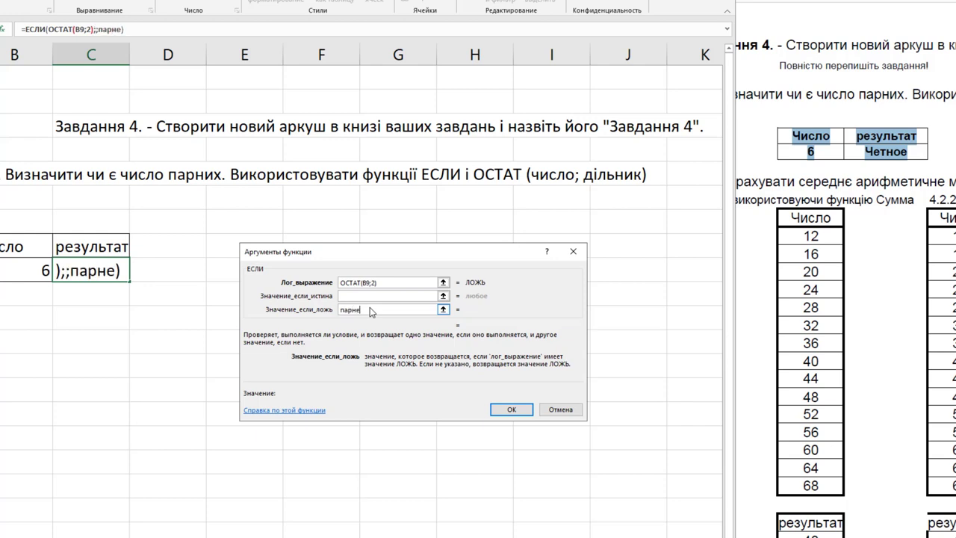
pyautogui.click(372, 296)
pyautogui.click(372, 297)
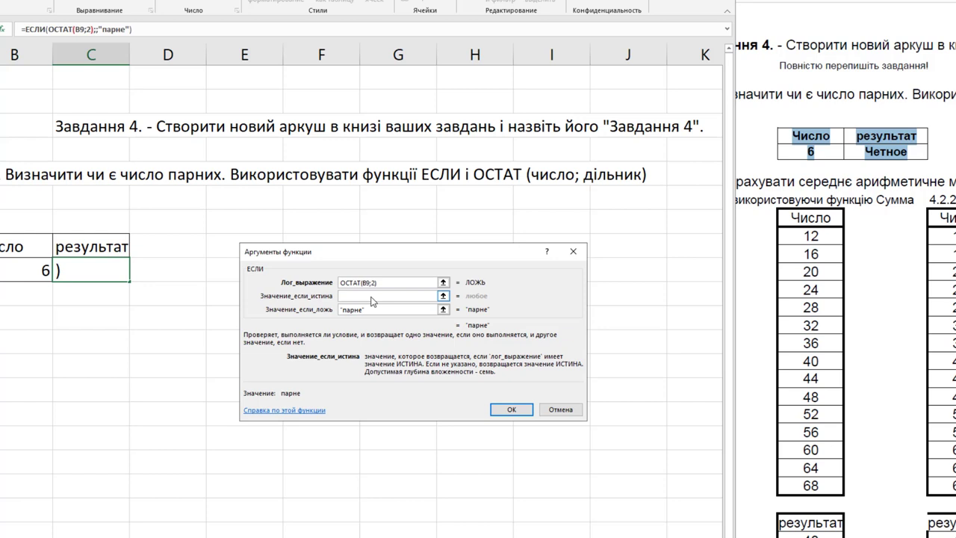
pyautogui.write('не')
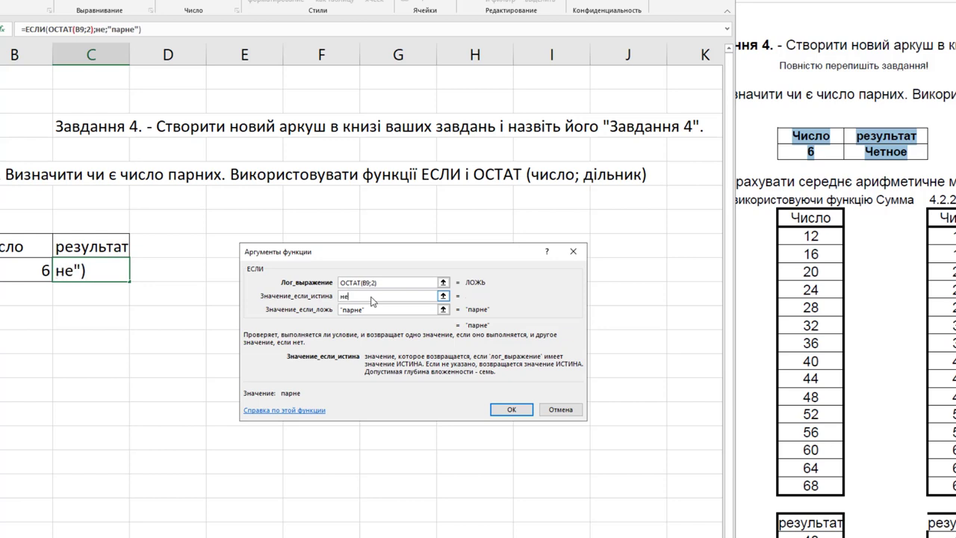
pyautogui.write('парне')
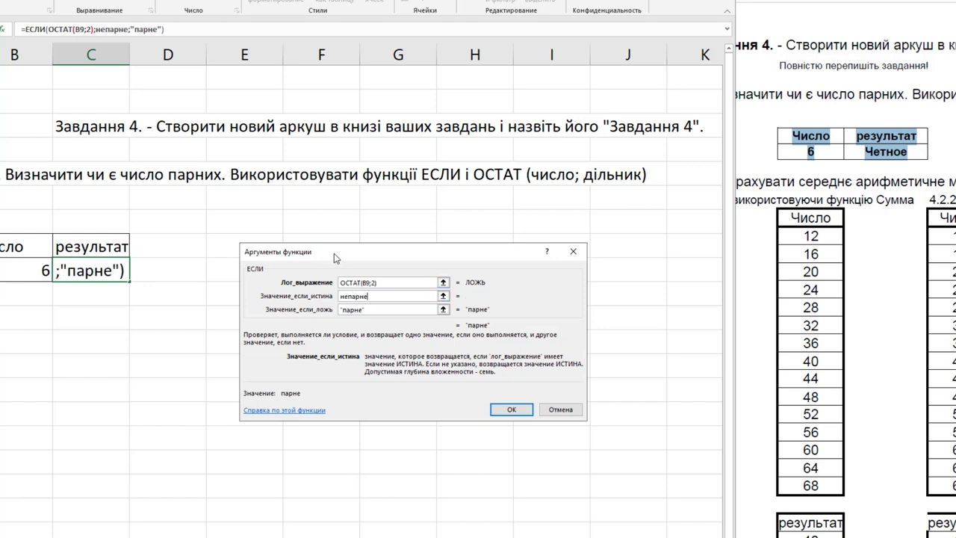
pyautogui.moveTo(411, 259); pyautogui.dragTo(388, 244)
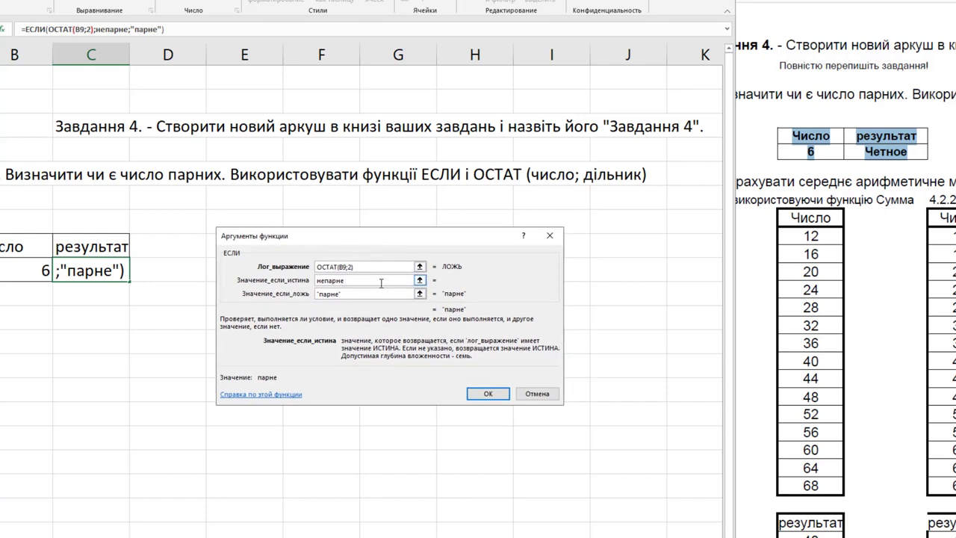
pyautogui.click(484, 394)
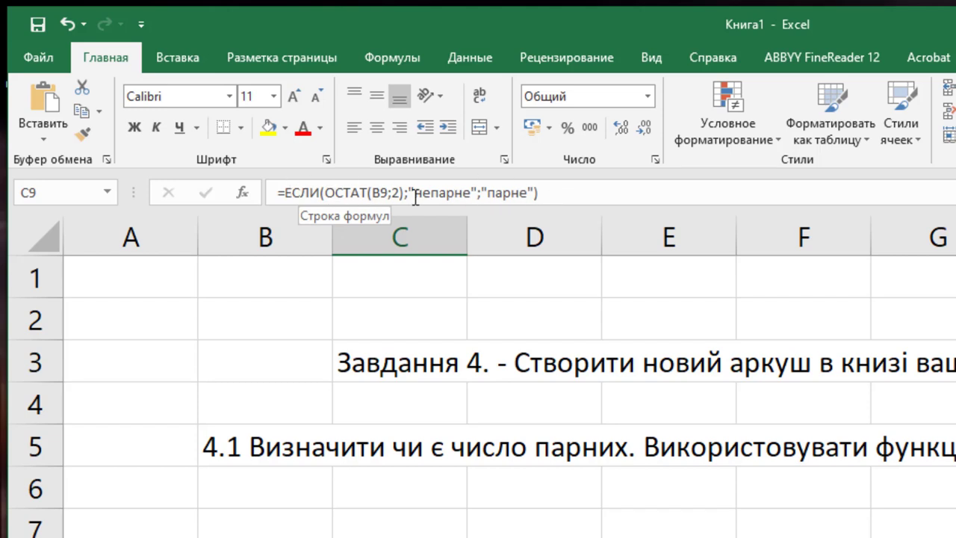
pyautogui.click(545, 195)
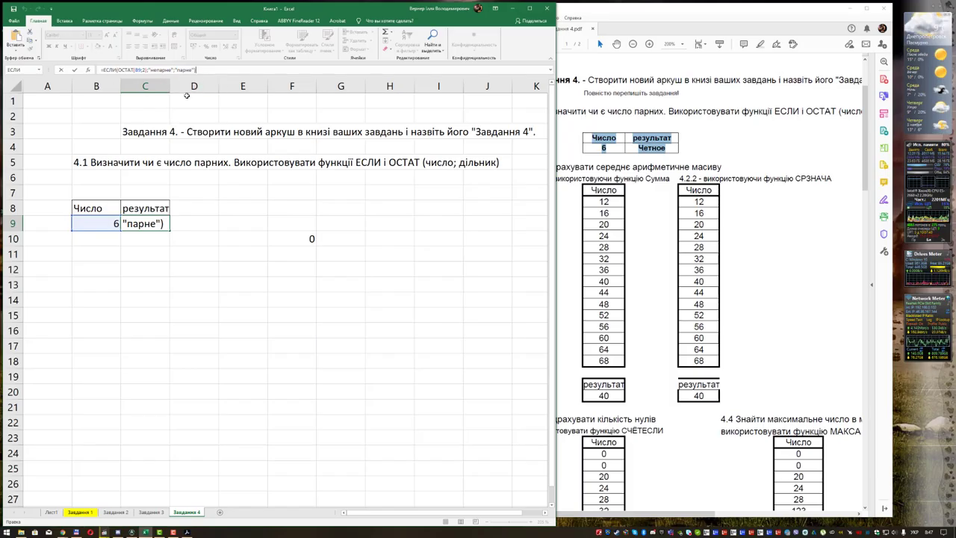
# - Commit the C9 formula, try 1, 2, 3 and 4 in B9, then put 6 back
pyautogui.press('Return')
pyautogui.click(102, 221)
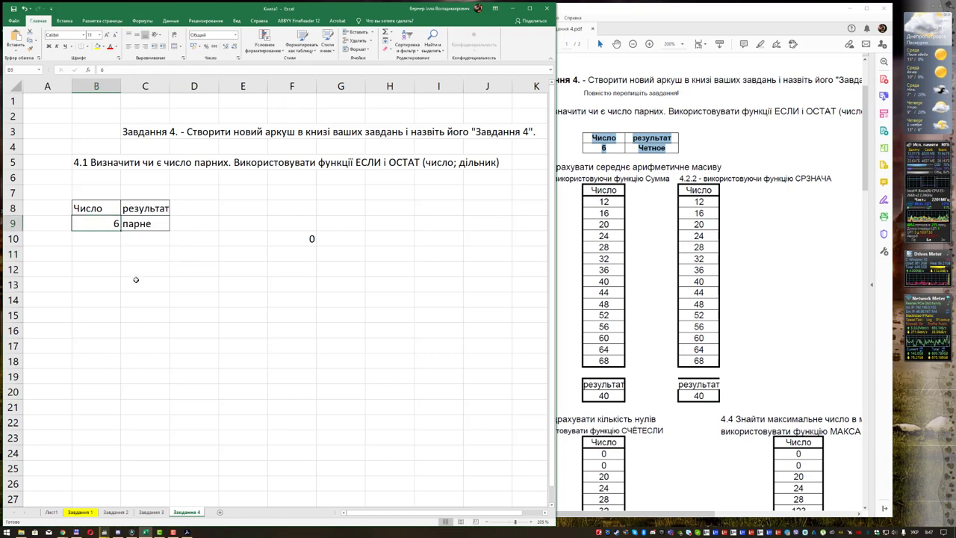
pyautogui.write('1')
pyautogui.press('Return')
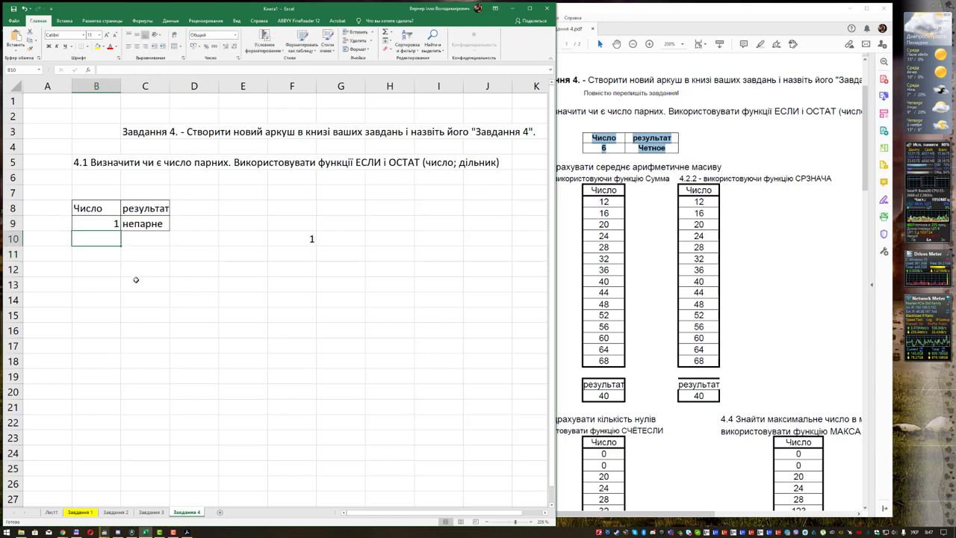
pyautogui.press('Up')
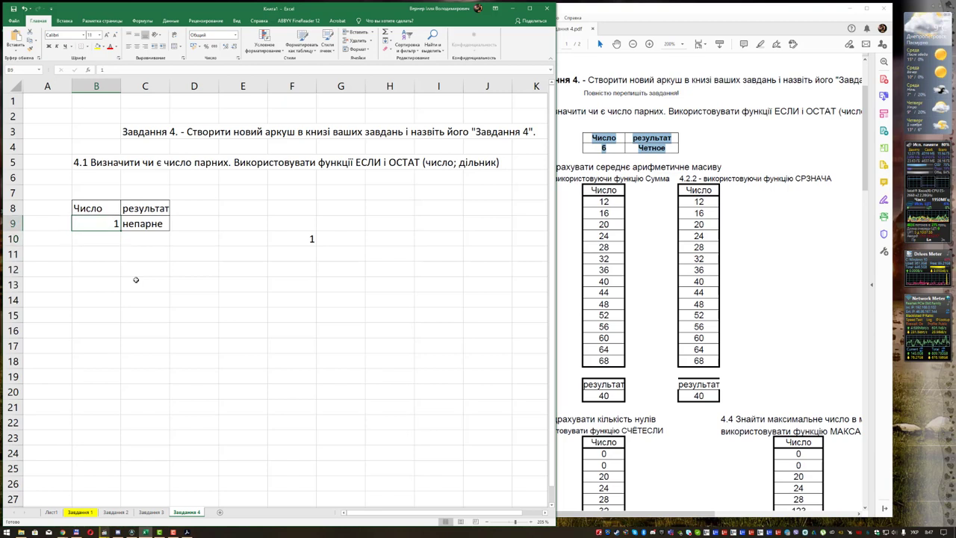
pyautogui.write('2')
pyautogui.press('Return')
pyautogui.press('Up')
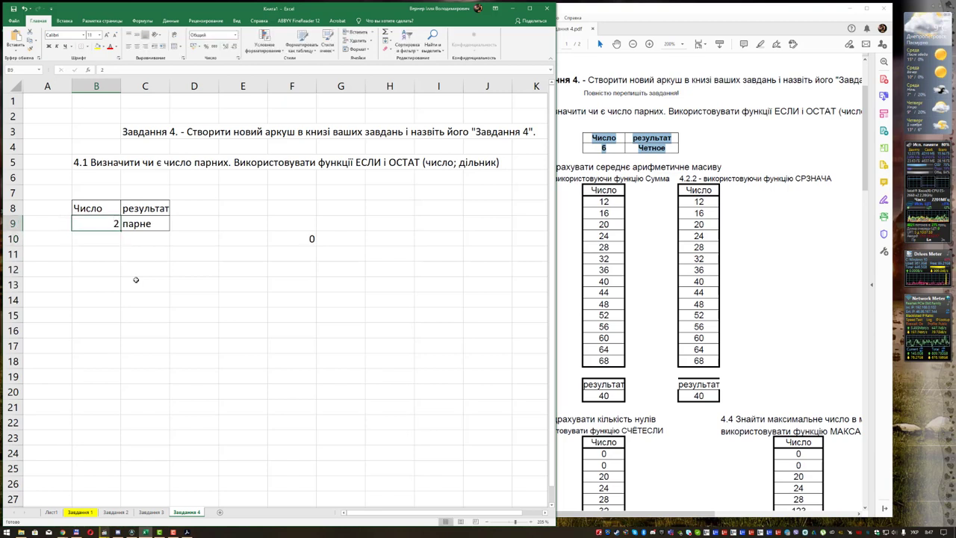
pyautogui.write('3')
pyautogui.press('Return')
pyautogui.press('Up')
pyautogui.write('4')
pyautogui.press('Return')
pyautogui.press('Up')
pyautogui.write('6')
pyautogui.press('Return')
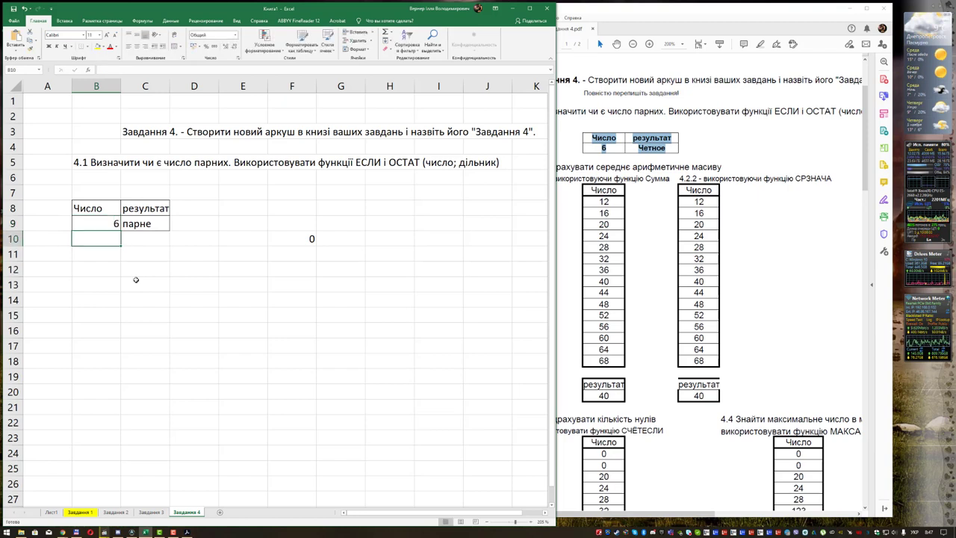
# - Paste the 4.2 average-of-array heading from the PDF into B11
pyautogui.moveTo(557, 280); pyautogui.dragTo(440, 279)
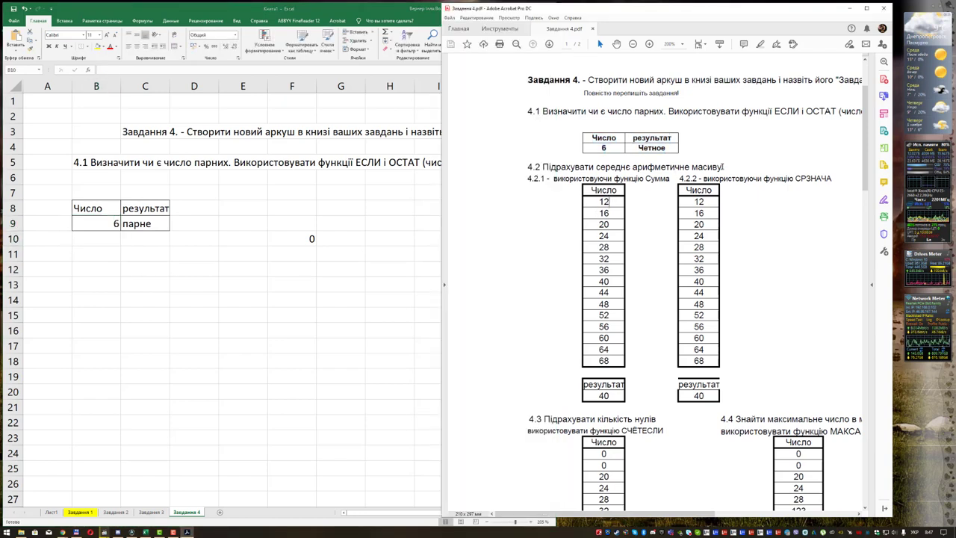
pyautogui.moveTo(722, 167)
pyautogui.mouseDown()
pyautogui.moveTo(559, 180)
pyautogui.moveTo(527, 166)
pyautogui.mouseUp()
pyautogui.click(98, 243)
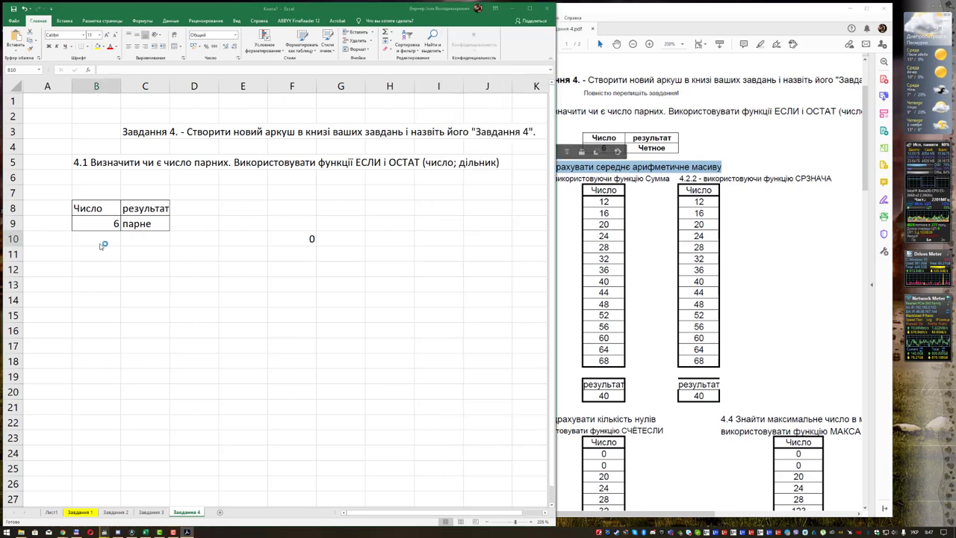
pyautogui.click(96, 252)
pyautogui.write('4.2 Підрахувати середнє арифметичне масиву')
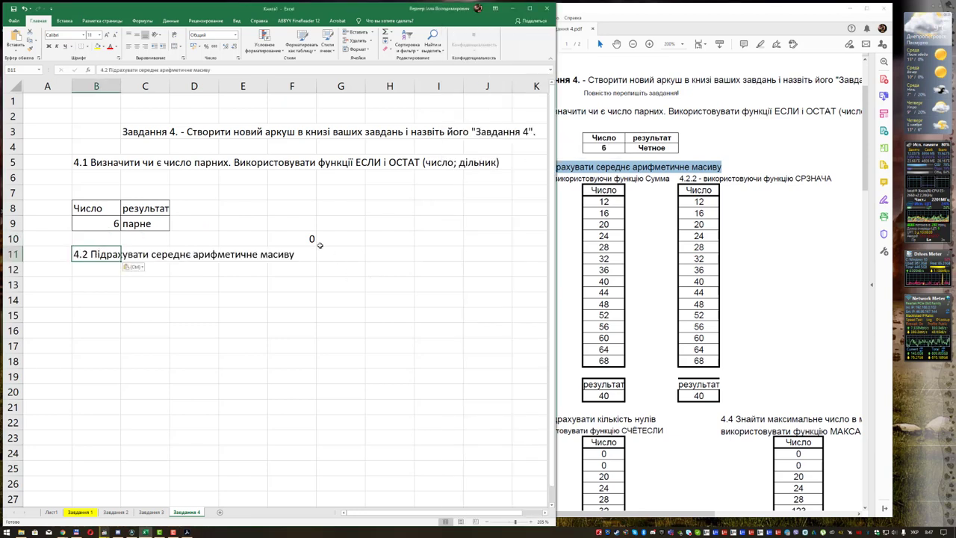
# - Delete the helper remainder formula from F10
pyautogui.click(295, 234)
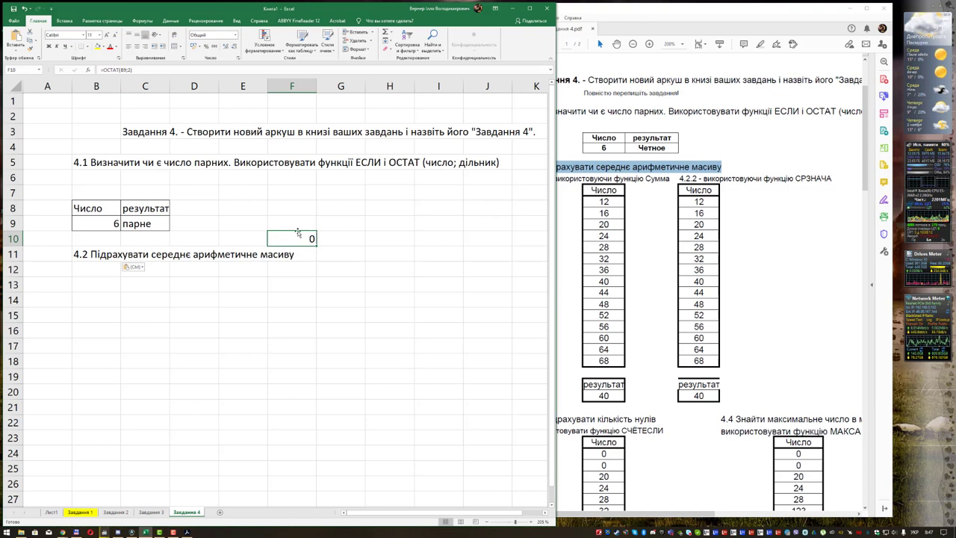
pyautogui.press('Delete')
pyautogui.click(103, 282)
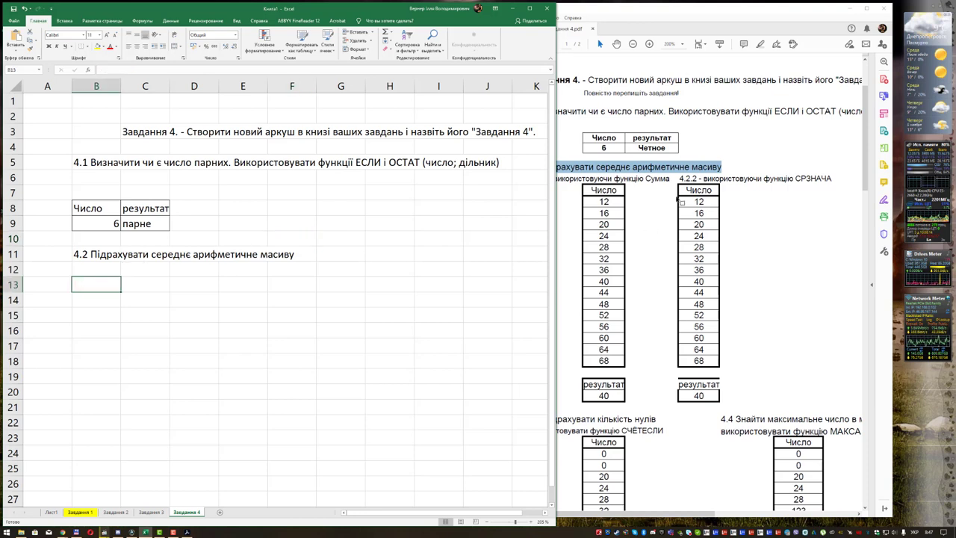
pyautogui.click(722, 166)
# - Paste the 4.2.1 task line into A13 and the 4.2.2 task line into F13
pyautogui.moveTo(527, 178); pyautogui.dragTo(670, 179)
pyautogui.hotkey('ctrl', 'c')
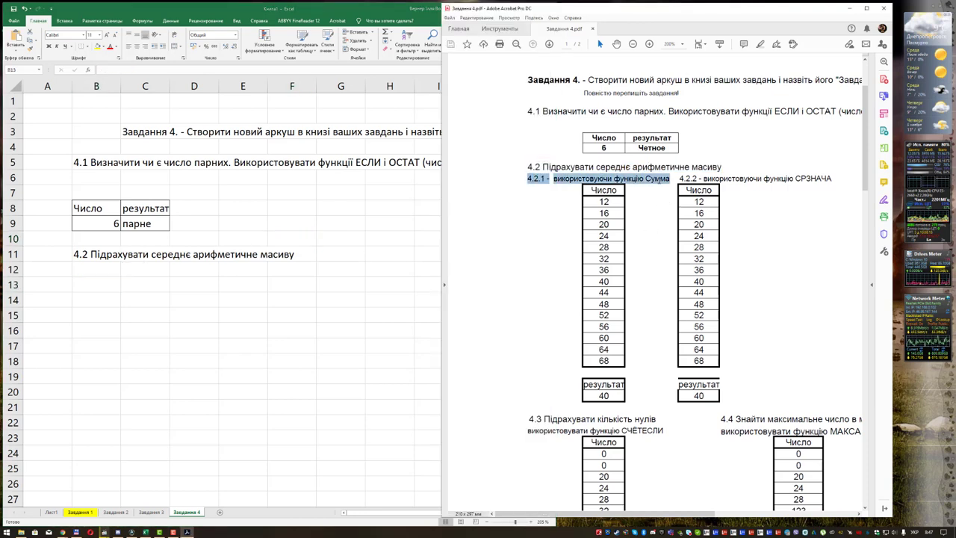
pyautogui.click(61, 280)
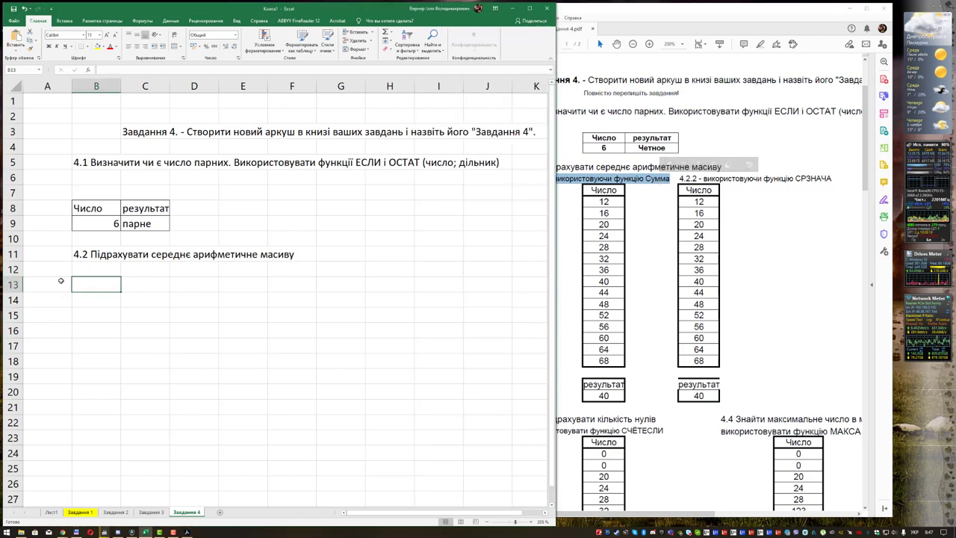
pyautogui.hotkey('ctrl', 'v')
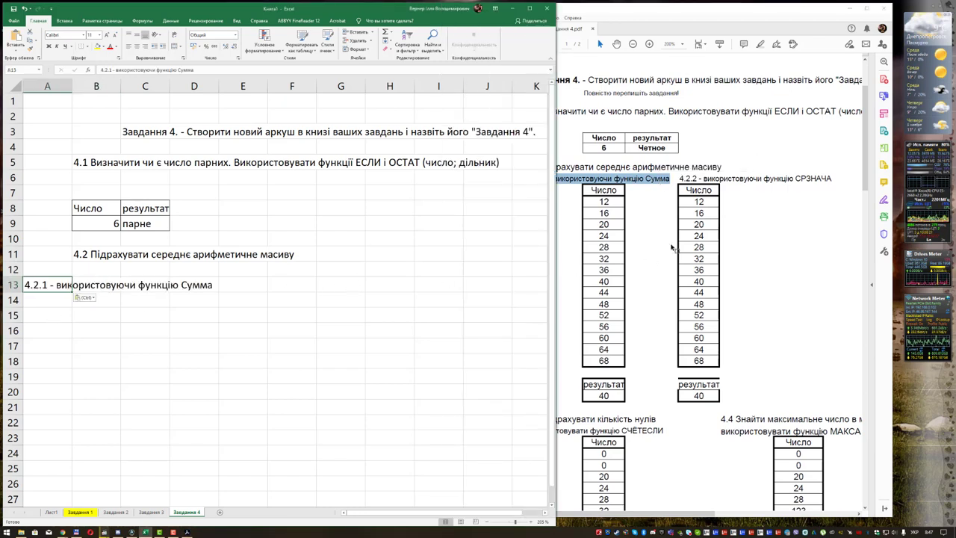
pyautogui.click(724, 181)
pyautogui.moveTo(678, 179); pyautogui.dragTo(829, 179)
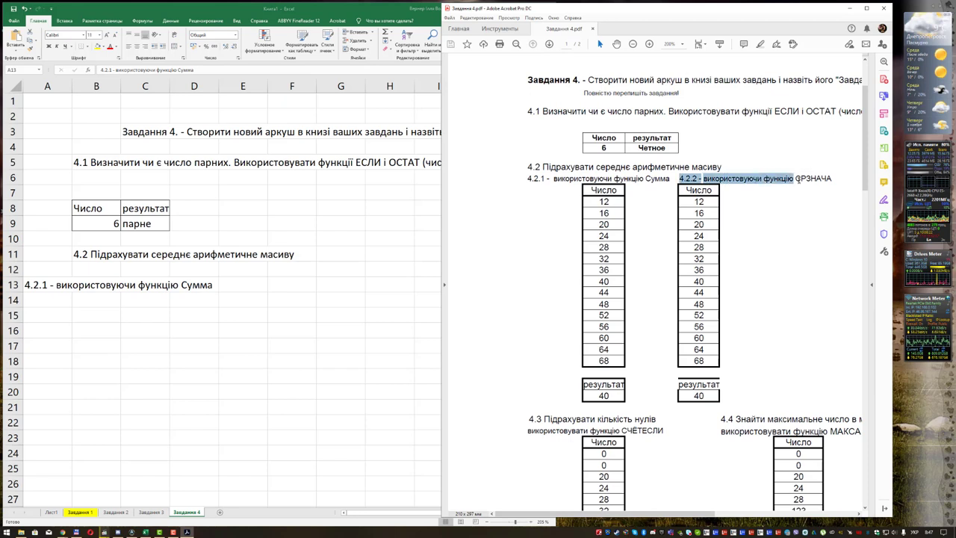
pyautogui.hotkey('ctrl', 'c')
pyautogui.click(305, 286)
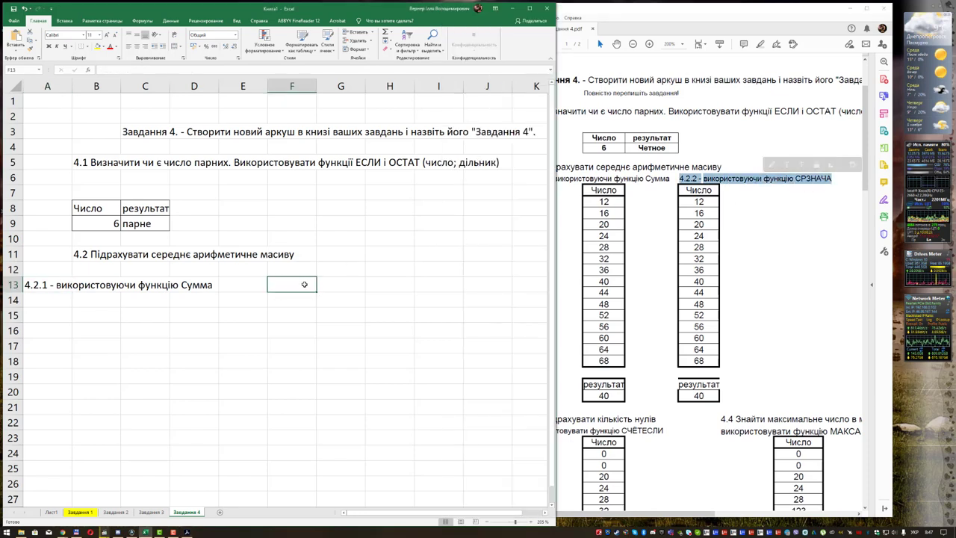
pyautogui.hotkey('ctrl', 'v')
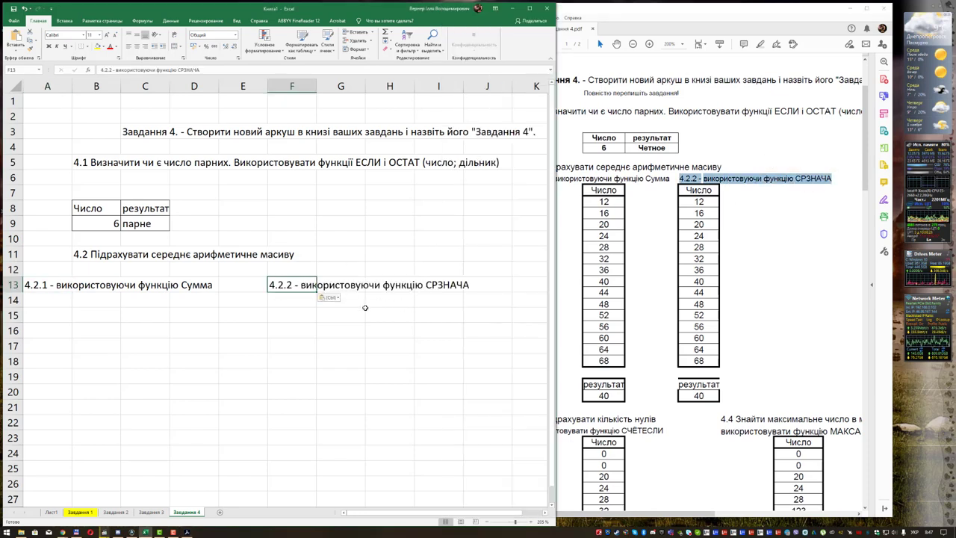
# - Copy the word Число from the PDF table and select B15 for it
pyautogui.click(129, 318)
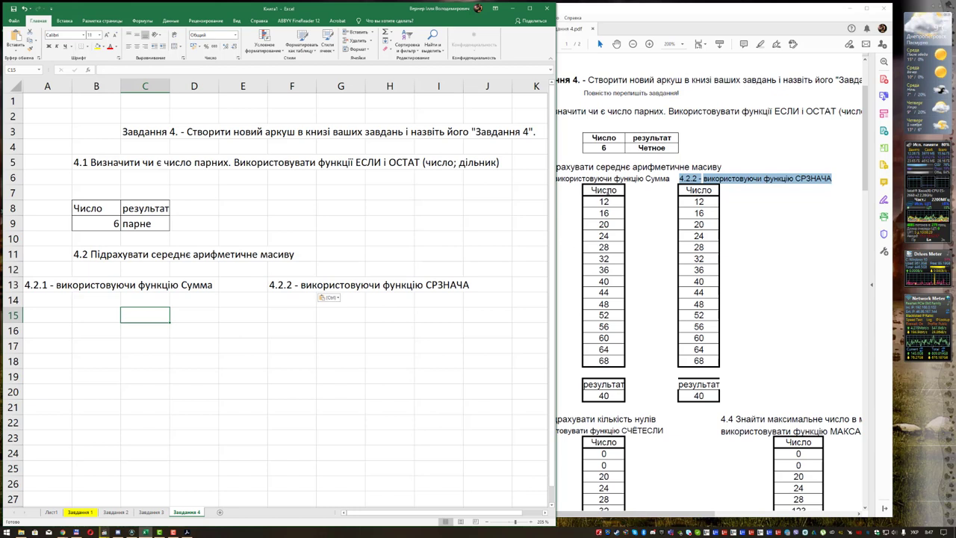
pyautogui.doubleClick(604, 191)
pyautogui.hotkey('ctrl', 'c')
pyautogui.click(97, 315)
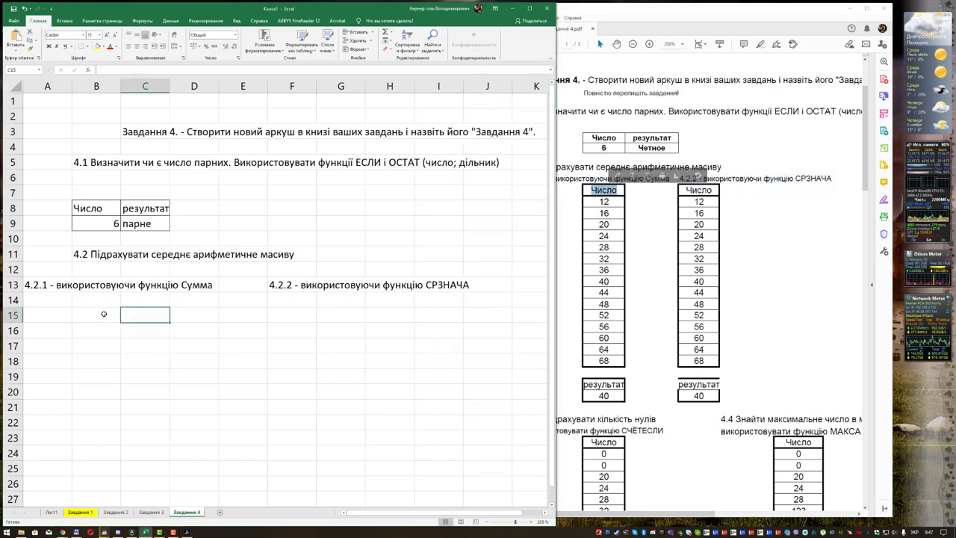
# - Paste Число as the B15 header and enter 12, 16, 20, 24, 28, 32 below it
pyautogui.hotkey('ctrl', 'v')
pyautogui.press('Return')
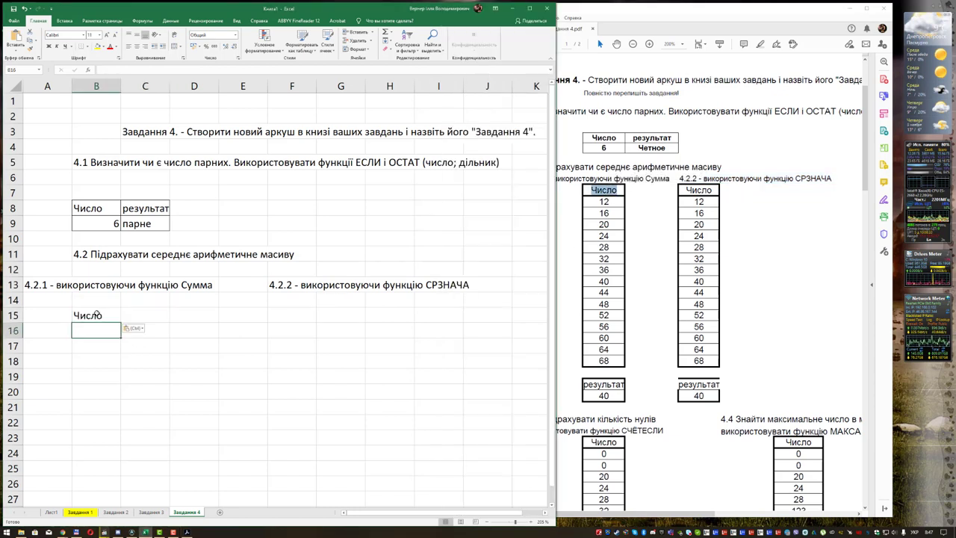
pyautogui.scroll(-2, 166, 284)
pyautogui.write('12')
pyautogui.press('Return')
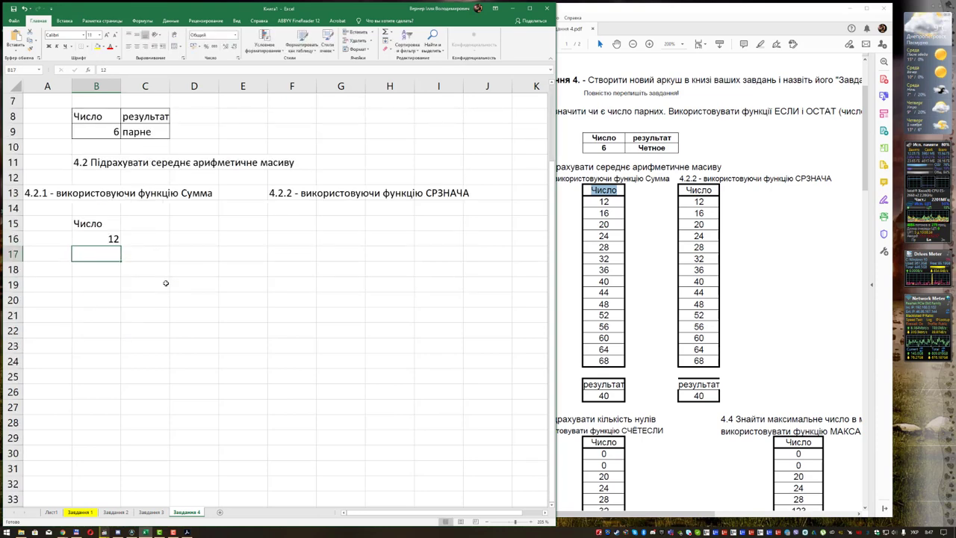
pyautogui.write('16')
pyautogui.press('Return')
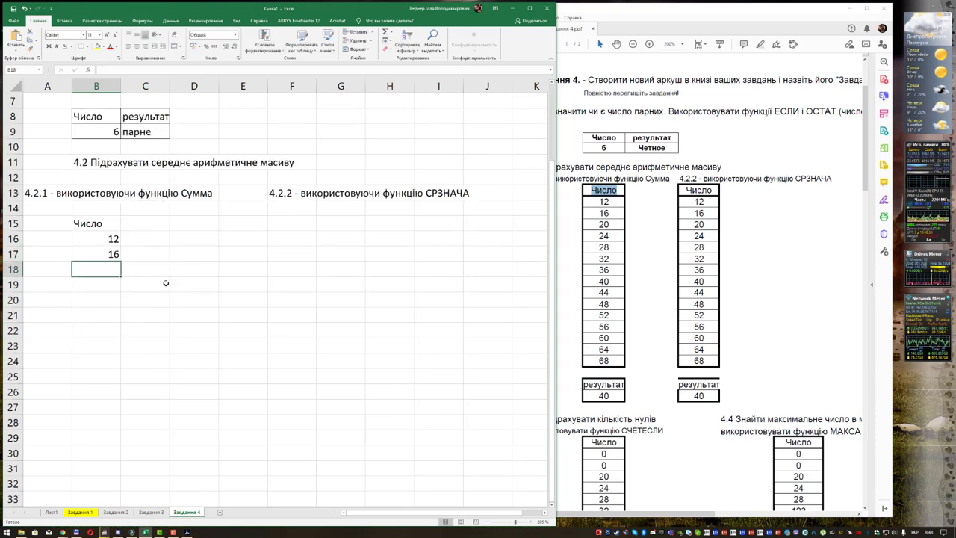
pyautogui.write('20')
pyautogui.press('Return')
pyautogui.write('24')
pyautogui.press('Return')
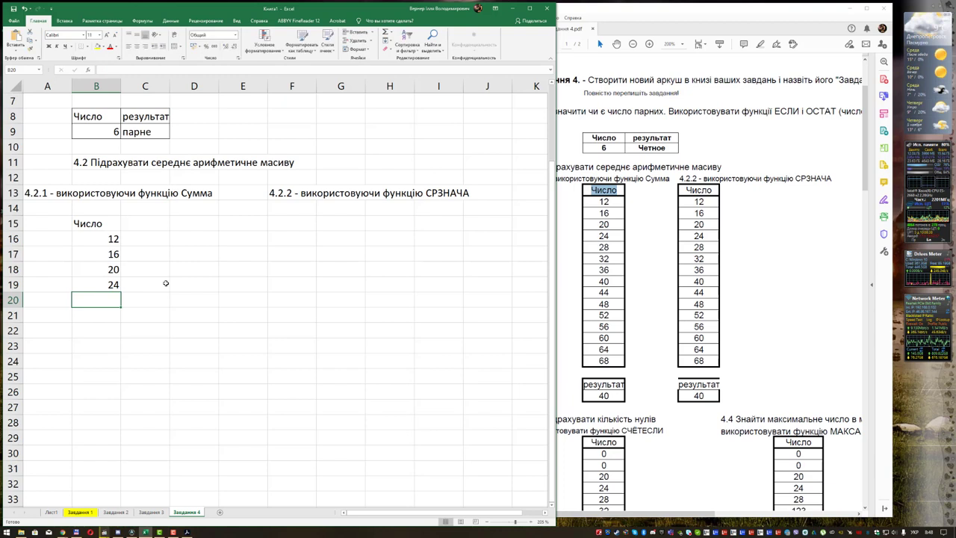
pyautogui.write('28')
pyautogui.press('Return')
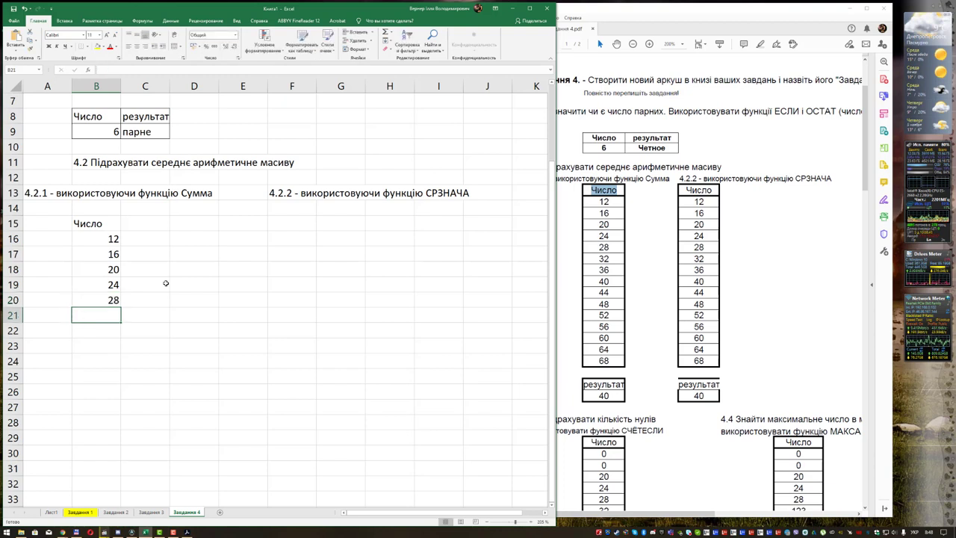
pyautogui.write('32')
pyautogui.press('Return')
# - Continue the column with 36, 40, 44, 52, 56, 60, 64, 68 down to B29
pyautogui.write('36')
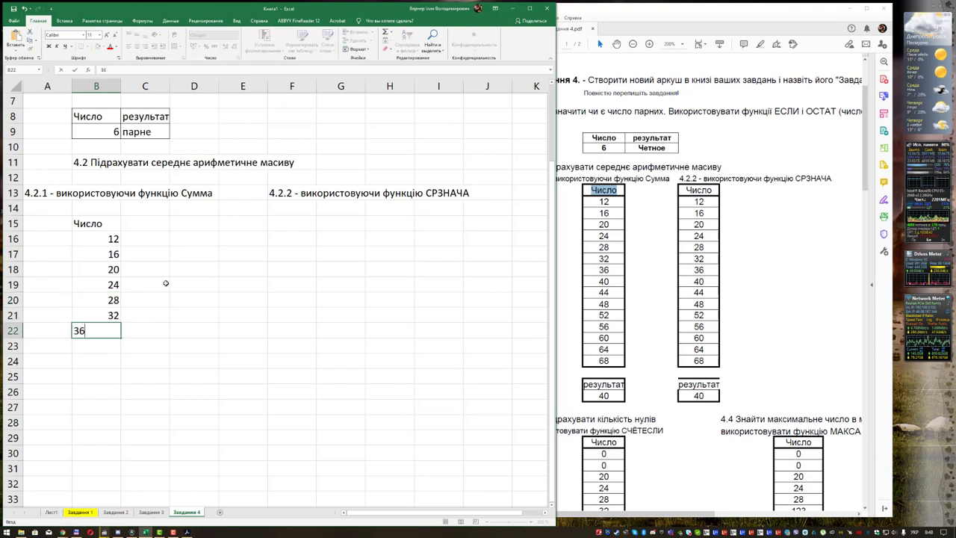
pyautogui.press('Return')
pyautogui.write('40')
pyautogui.press('Return')
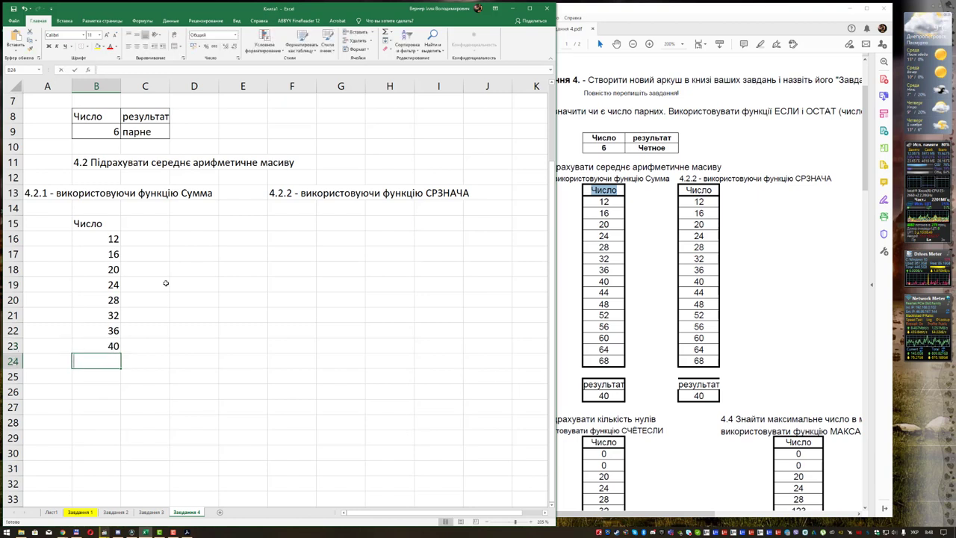
pyautogui.write('44')
pyautogui.press('Return')
pyautogui.write('52')
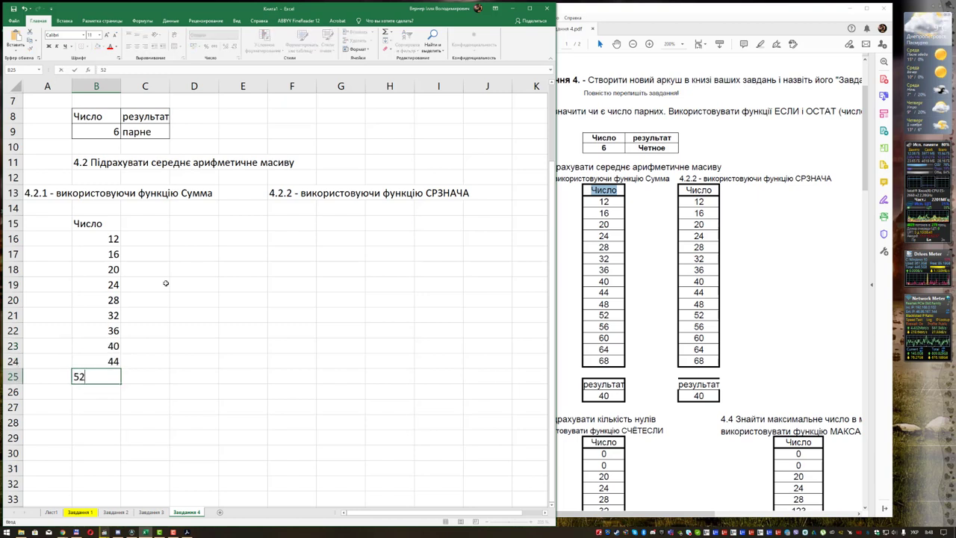
pyautogui.press('Return')
pyautogui.write('56')
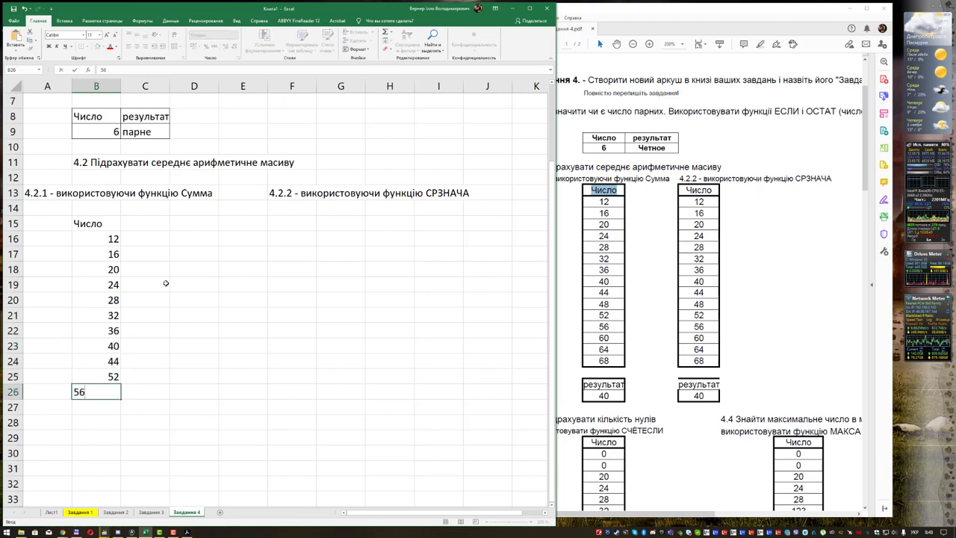
pyautogui.press('Return')
pyautogui.write('60')
pyautogui.press('Return')
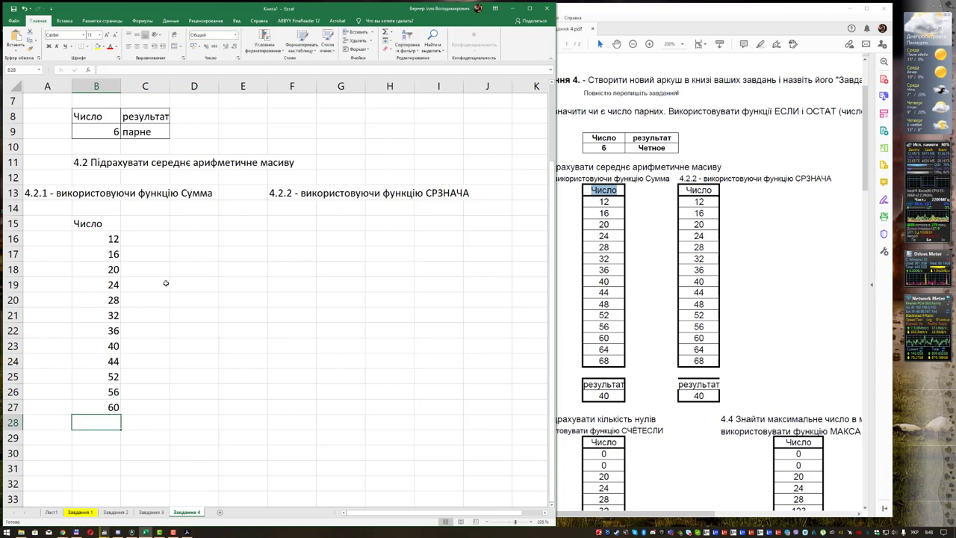
pyautogui.write('64')
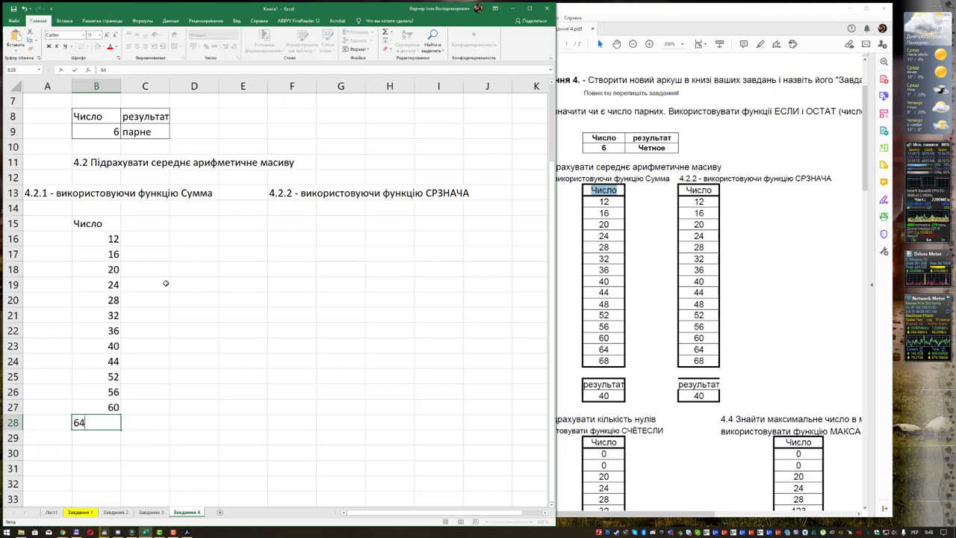
pyautogui.press('Return')
pyautogui.write('6')
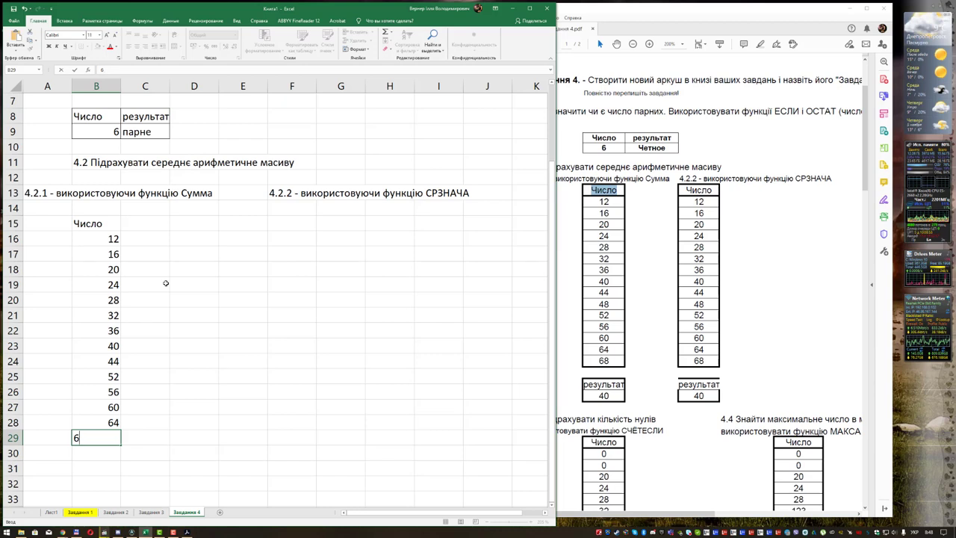
pyautogui.write('8')
pyautogui.press('Return')
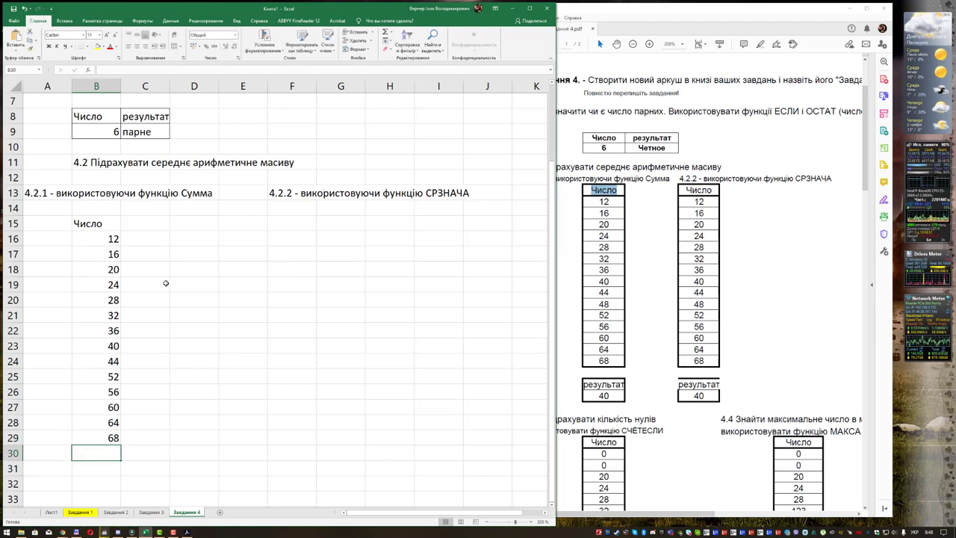
pyautogui.click(148, 120)
# - Copy the результат label into B31 and give B31:B32 an outline border
pyautogui.hotkey('ctrl', 'c')
pyautogui.scroll(-3, 160, 336)
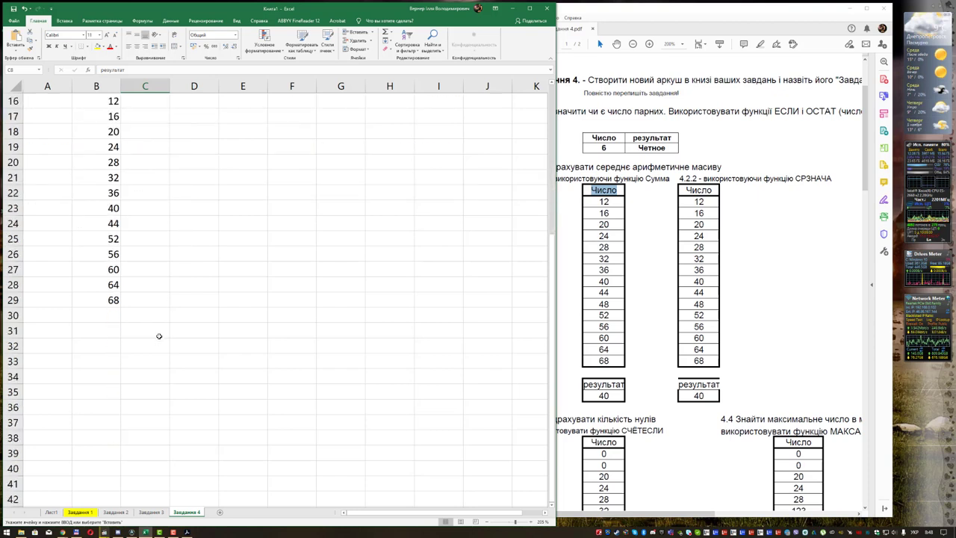
pyautogui.click(107, 334)
pyautogui.hotkey('ctrl', 'v')
pyautogui.moveTo(102, 331); pyautogui.dragTo(102, 344)
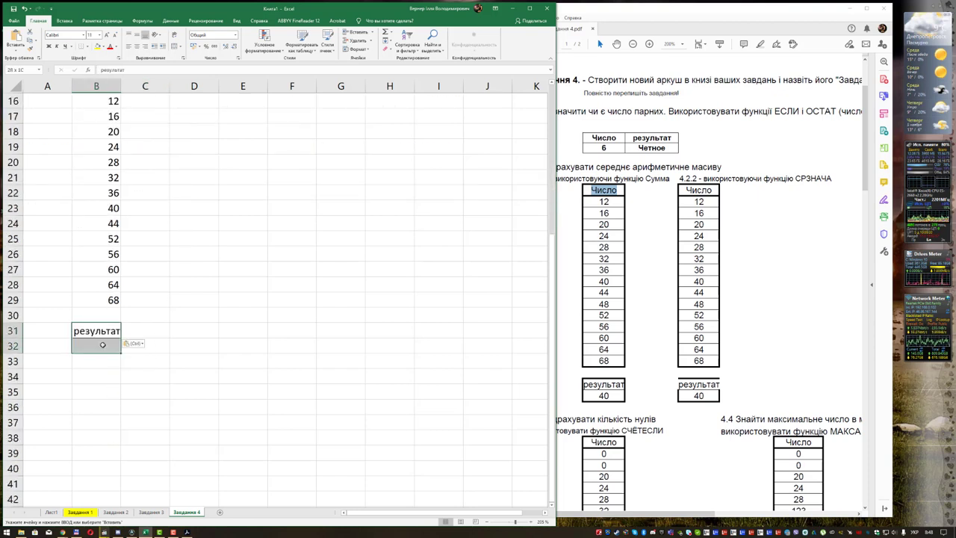
pyautogui.hotkey('ctrl', '1')
pyautogui.click(340, 206)
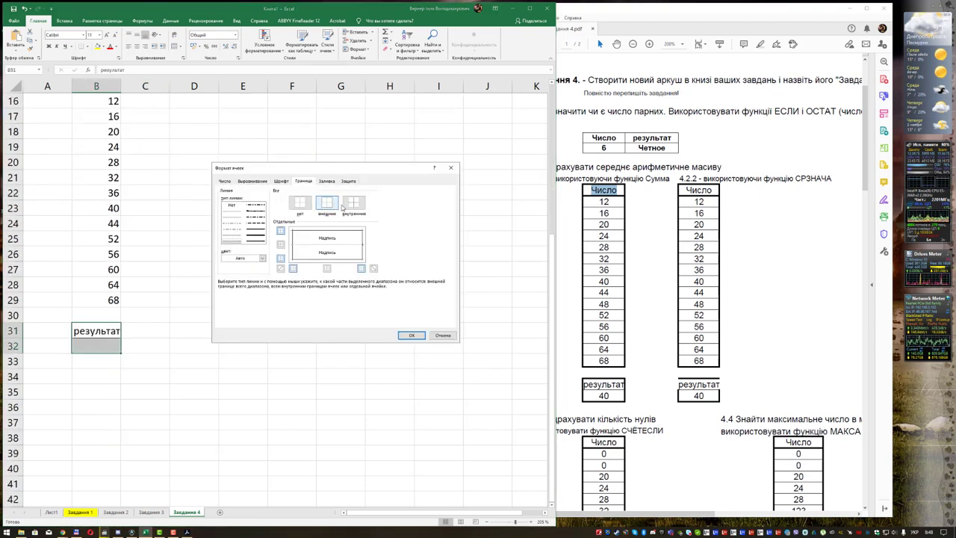
pyautogui.click(410, 335)
pyautogui.click(140, 250)
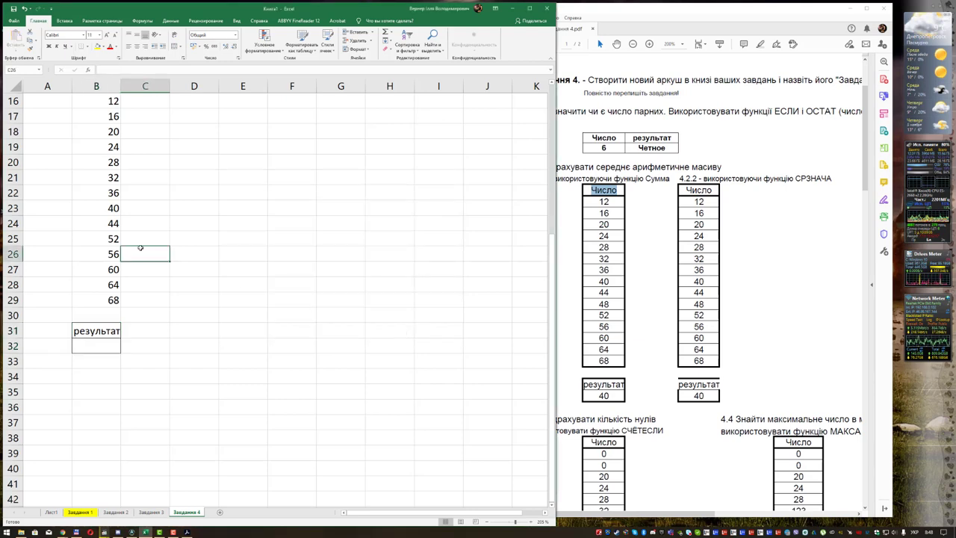
# - Add outline and inside borders to the Число column B15:B29
pyautogui.scroll(3, 137, 248)
pyautogui.moveTo(104, 226); pyautogui.dragTo(112, 439)
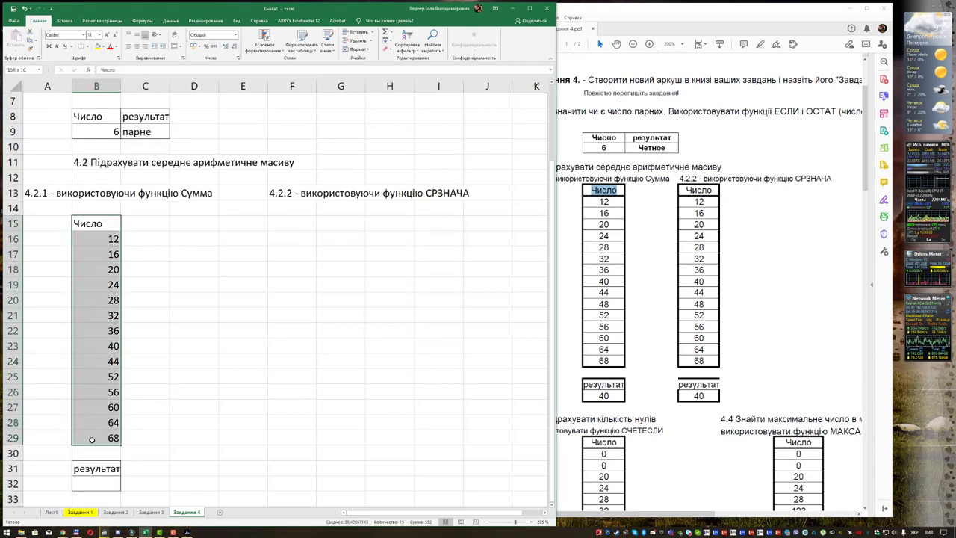
pyautogui.hotkey('ctrl', '1')
pyautogui.click(327, 203)
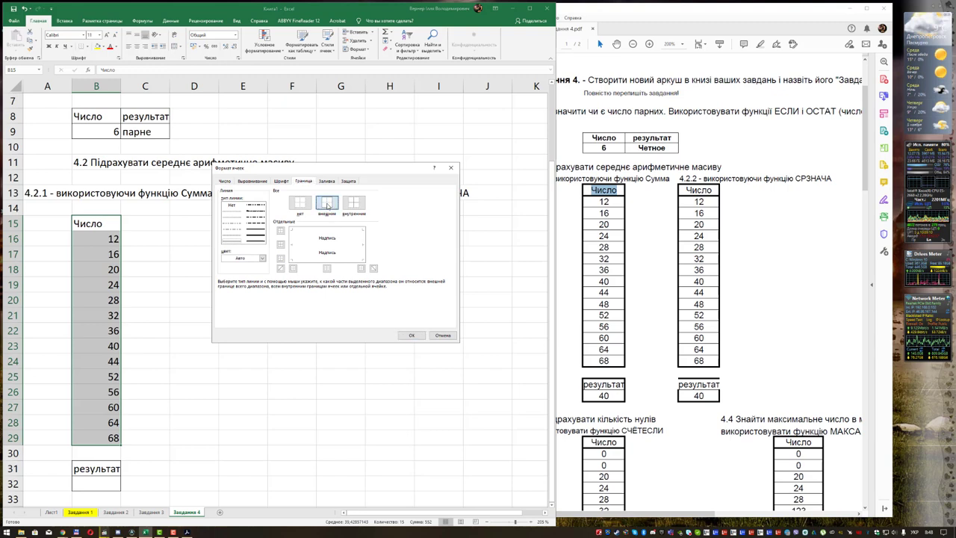
pyautogui.click(354, 203)
pyautogui.click(411, 335)
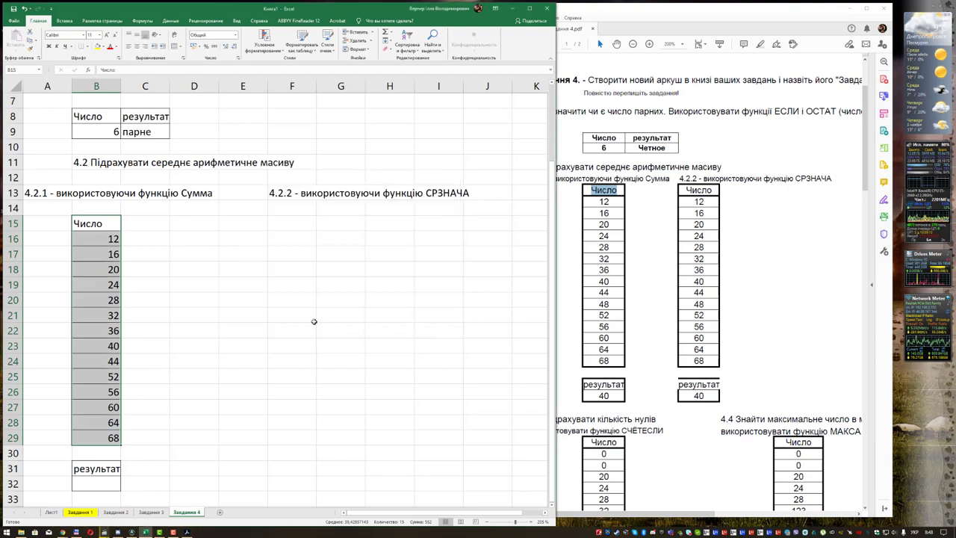
# - Copy the bordered table B15:B32 into column H starting at H15
pyautogui.moveTo(106, 225); pyautogui.dragTo(125, 474)
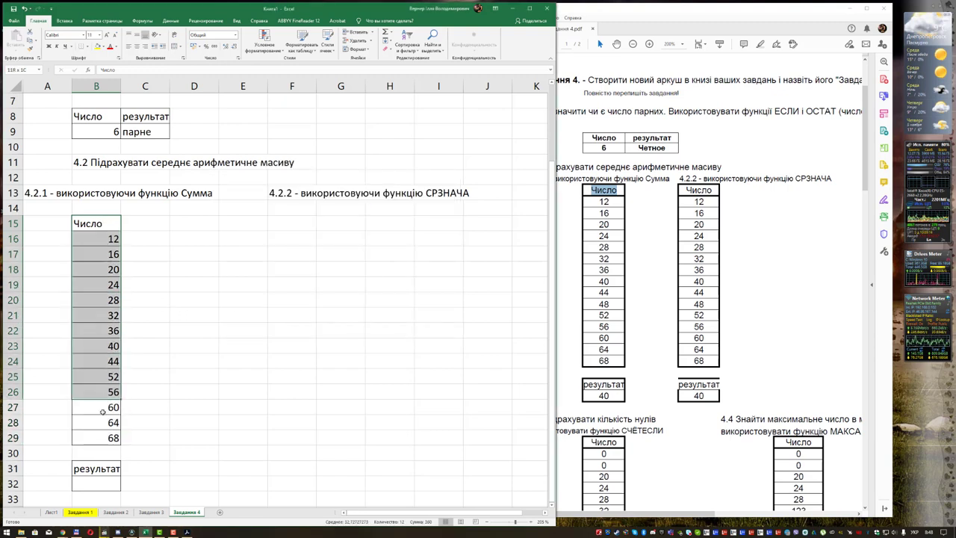
pyautogui.hotkey('ctrl', 'c')
pyautogui.click(381, 225)
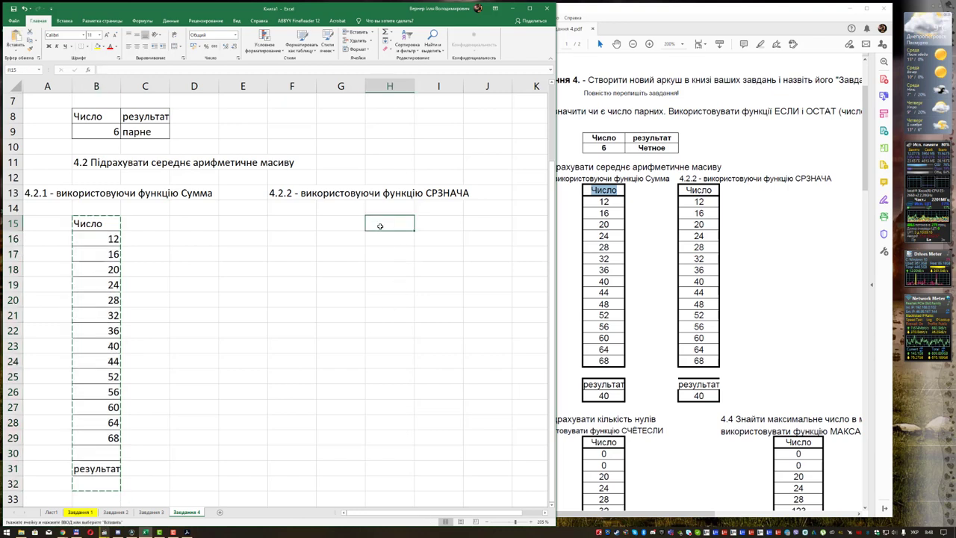
pyautogui.hotkey('ctrl', 'v')
pyautogui.click(255, 253)
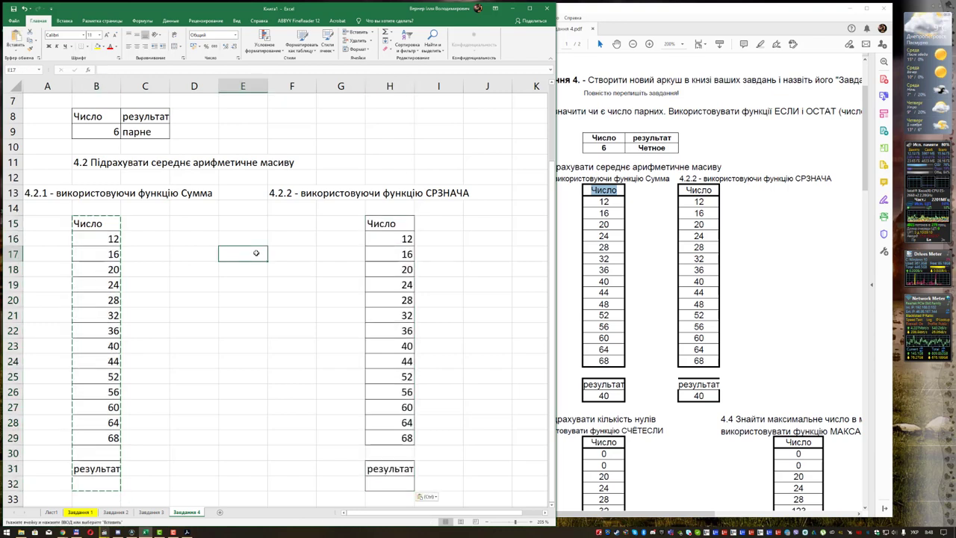
pyautogui.press('Escape')
pyautogui.click(150, 257)
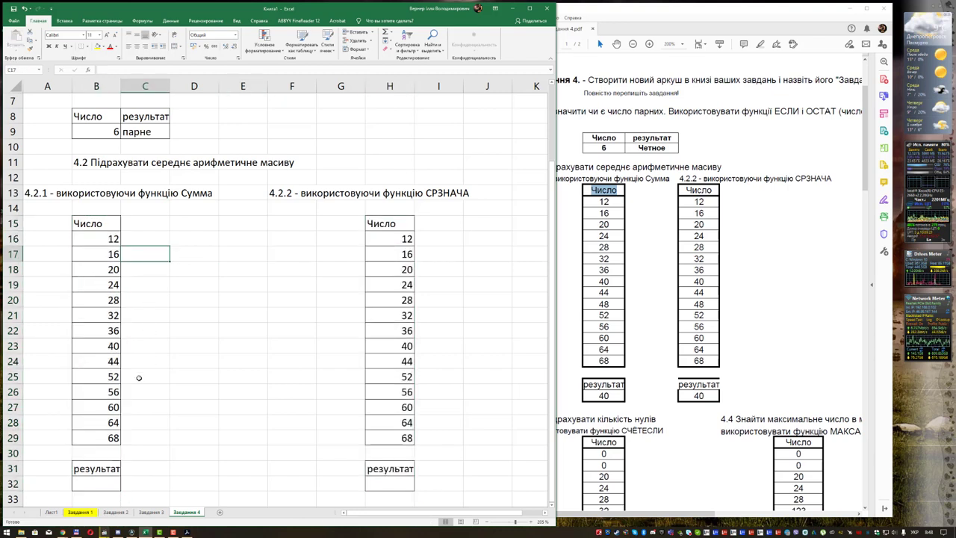
# - Put an AutoSum of B16:B29 in B32
pyautogui.click(103, 483)
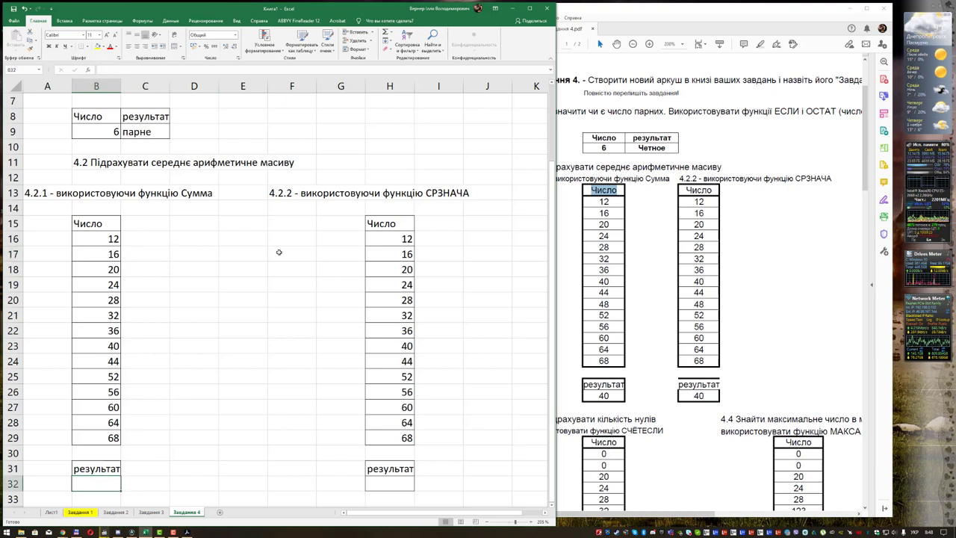
pyautogui.click(385, 33)
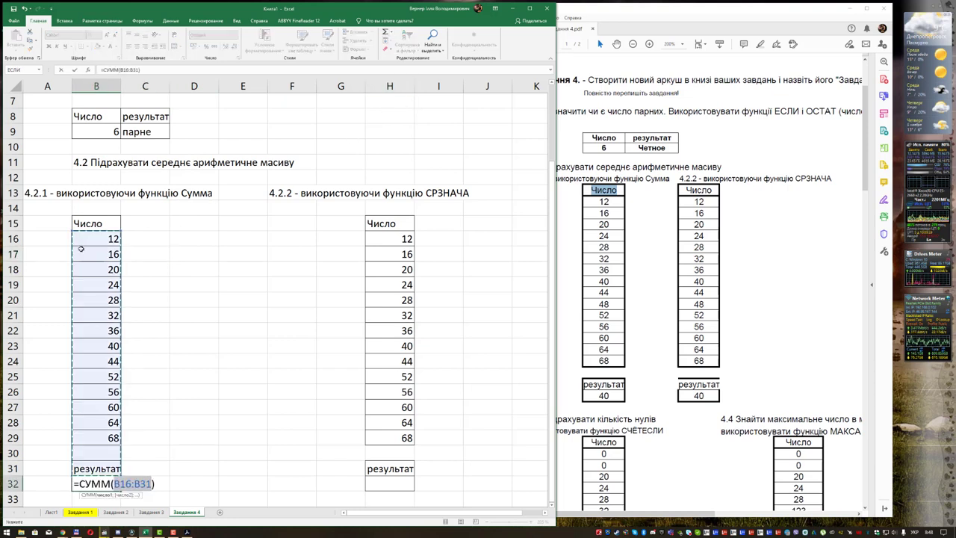
pyautogui.moveTo(105, 241); pyautogui.dragTo(107, 434)
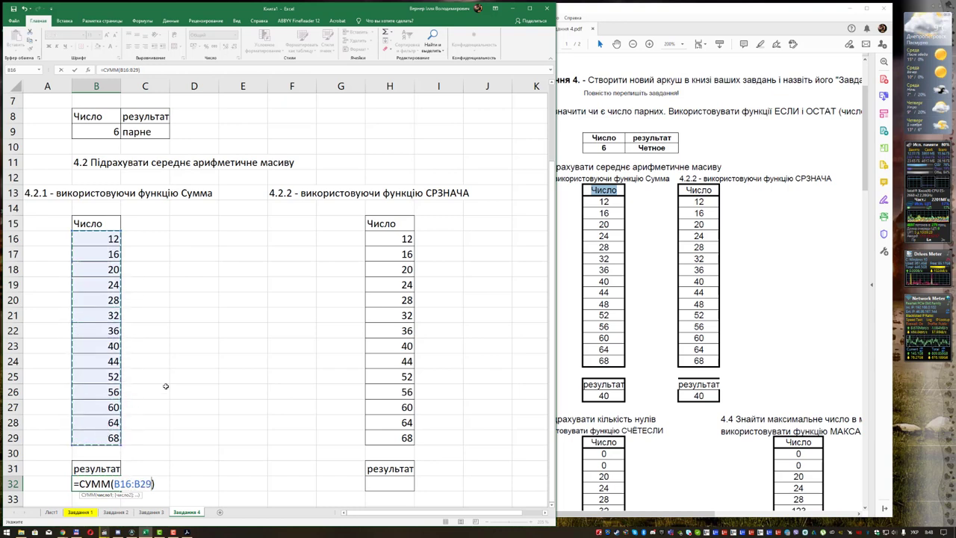
pyautogui.press('Return')
pyautogui.press('Up')
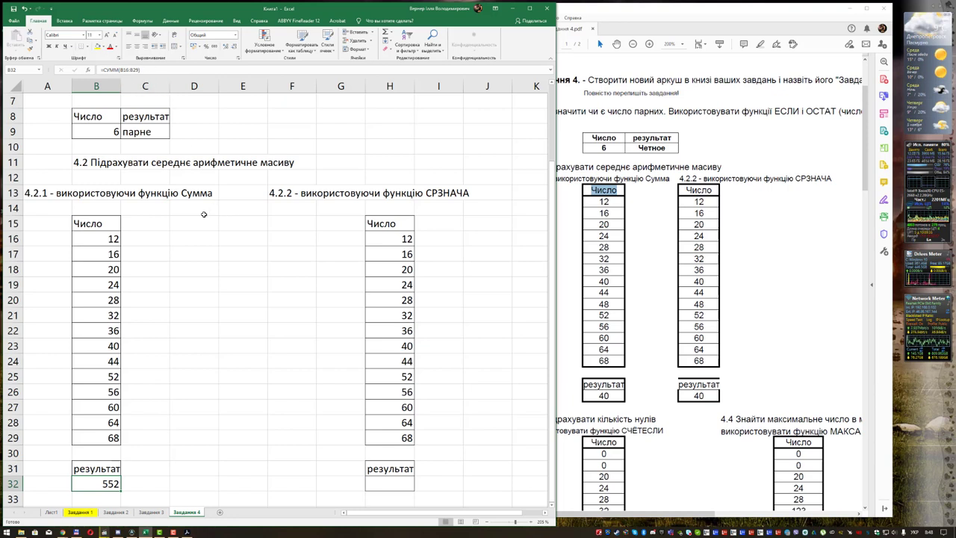
# - Divide the sum by СЧЁТ(B16:B29) so B32 shows the average 39,42857
pyautogui.click(155, 71)
pyautogui.write('/')
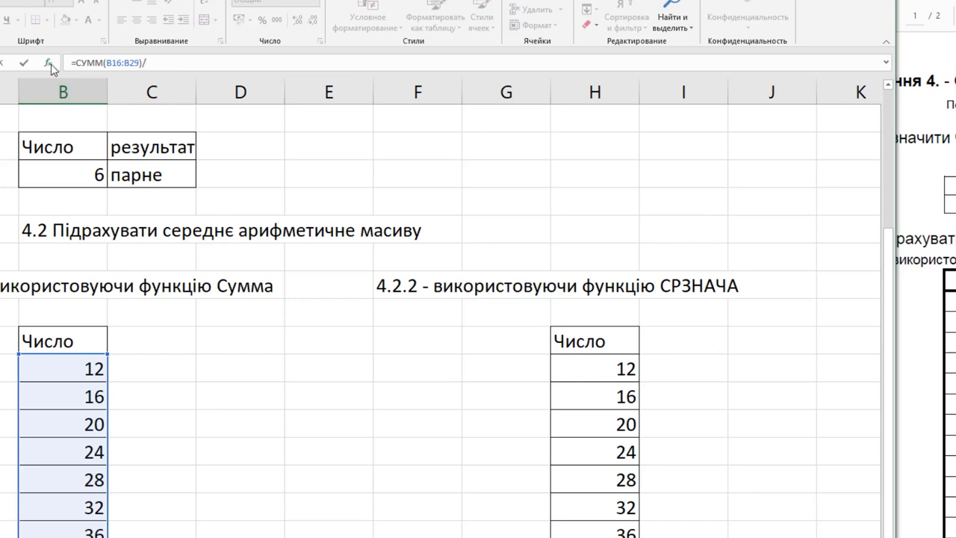
pyautogui.click(49, 62)
pyautogui.click(464, 398)
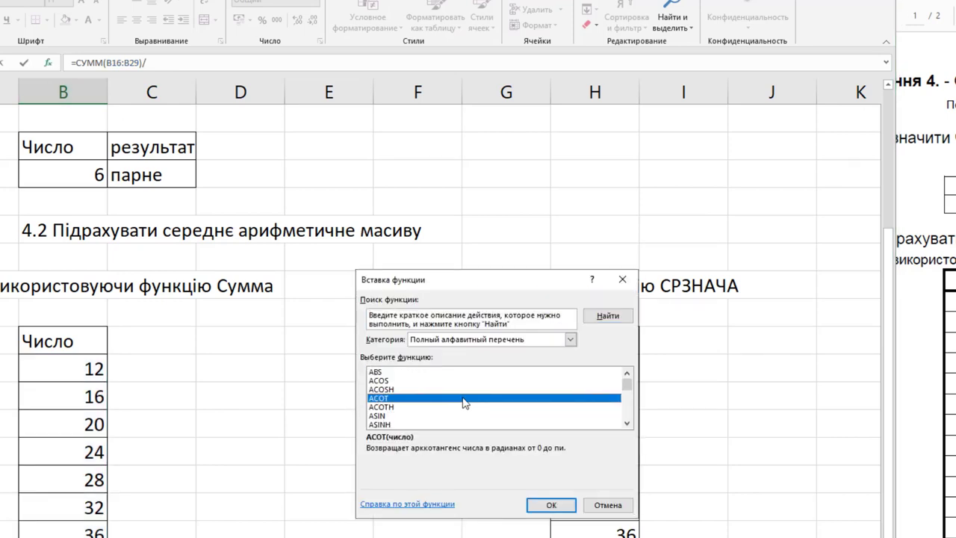
pyautogui.write('сч')
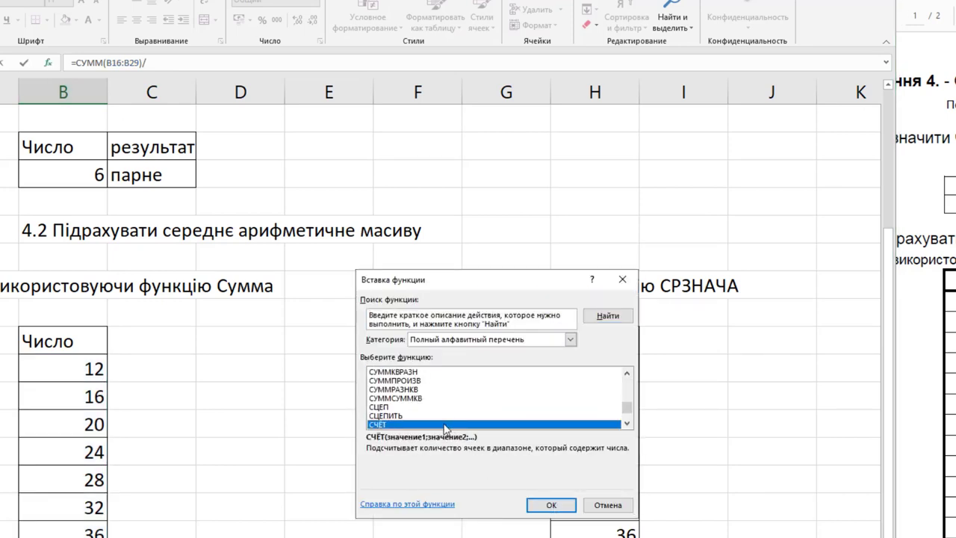
pyautogui.click(563, 507)
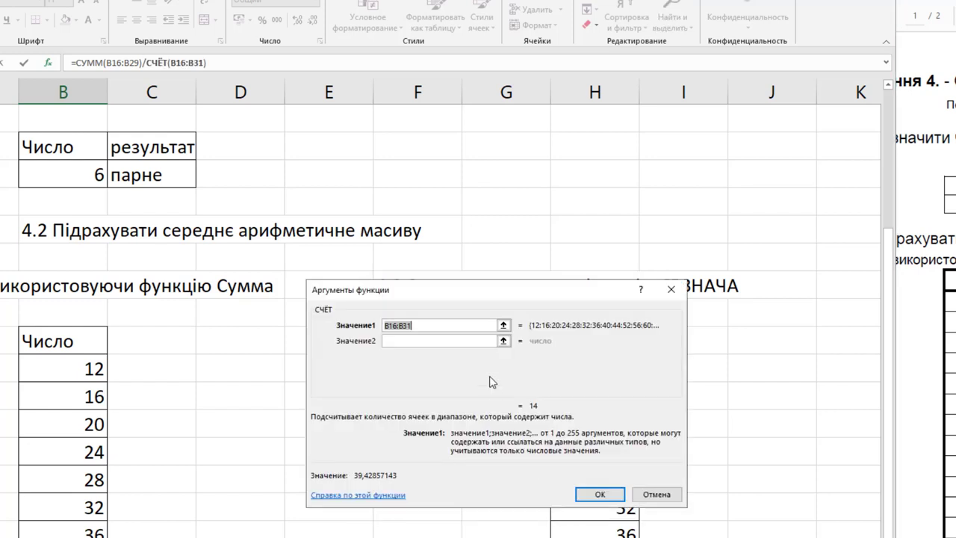
pyautogui.moveTo(90, 369); pyautogui.dragTo(93, 537)
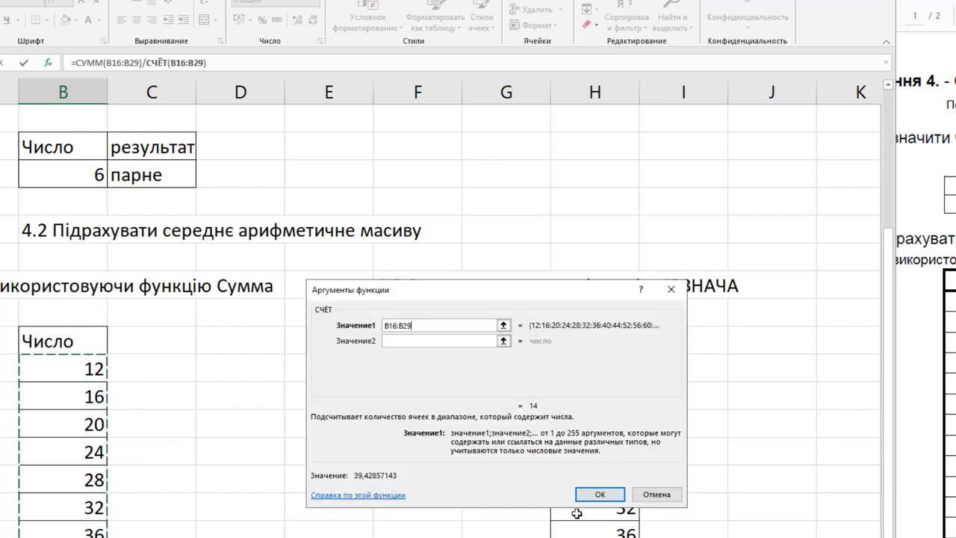
pyautogui.click(603, 497)
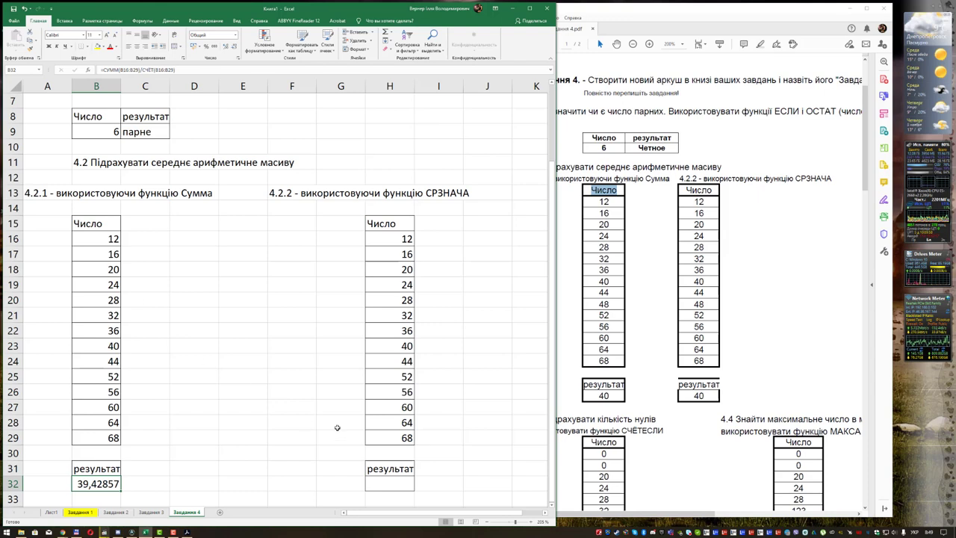
# - Enter =СРЗНАЧ(H16:H29) in H32 through Insert Function, returning 39,42857
pyautogui.click(391, 479)
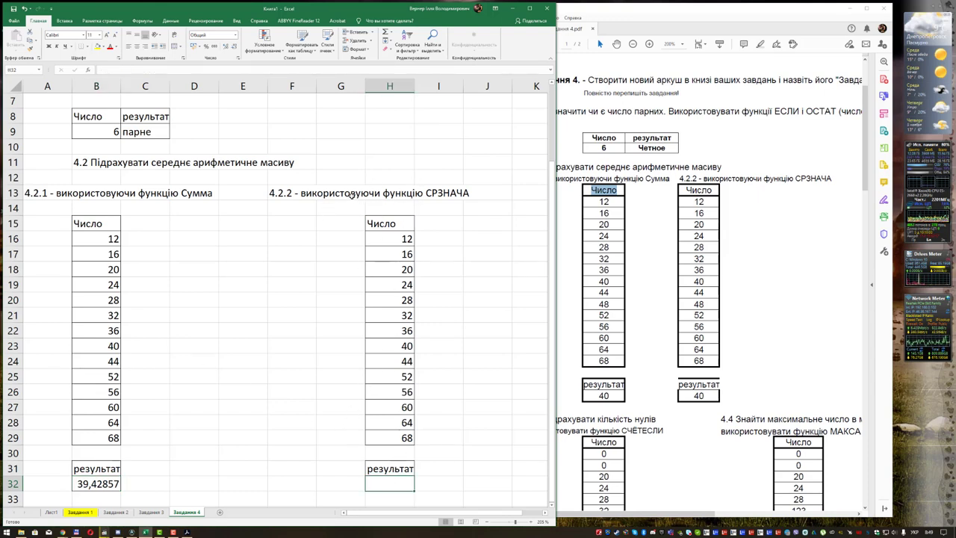
pyautogui.click(88, 69)
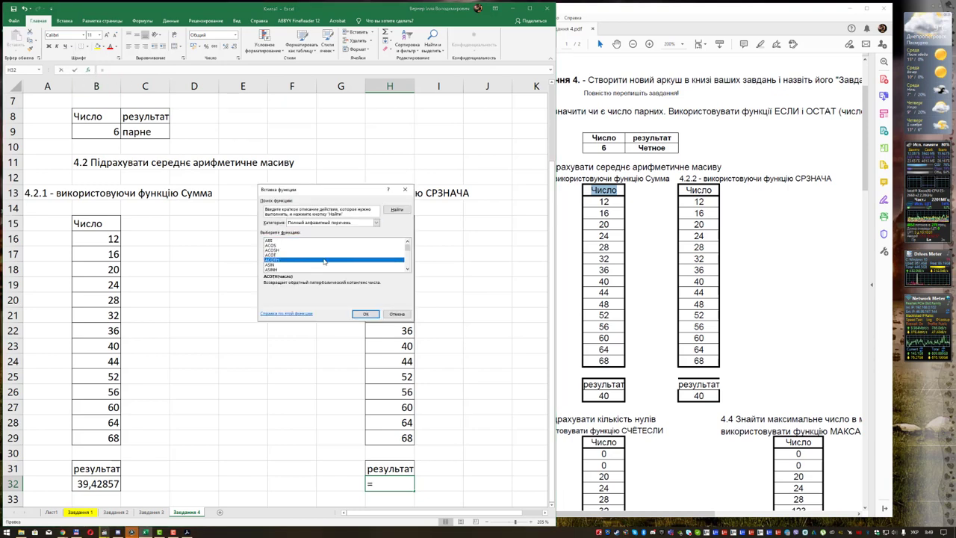
pyautogui.write('с')
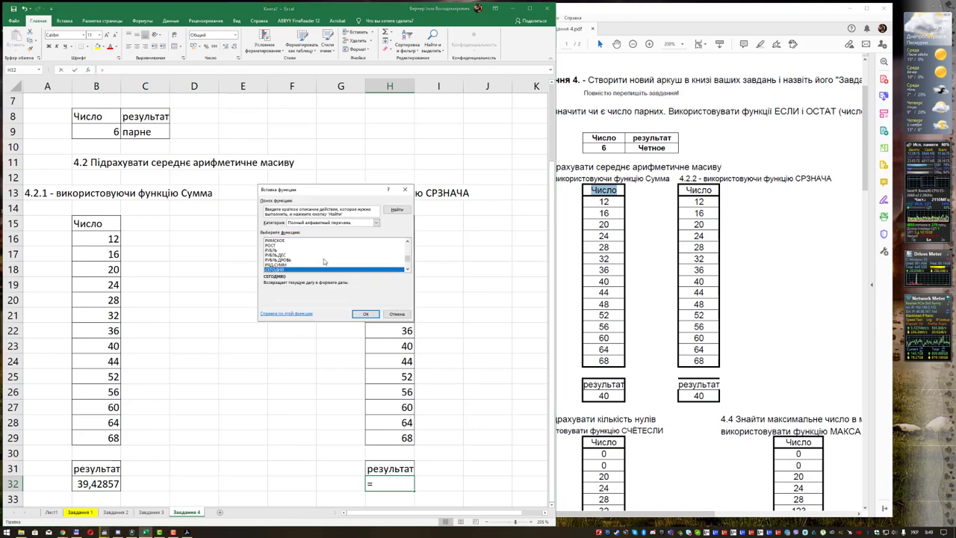
pyautogui.write('р')
pyautogui.press('Down')
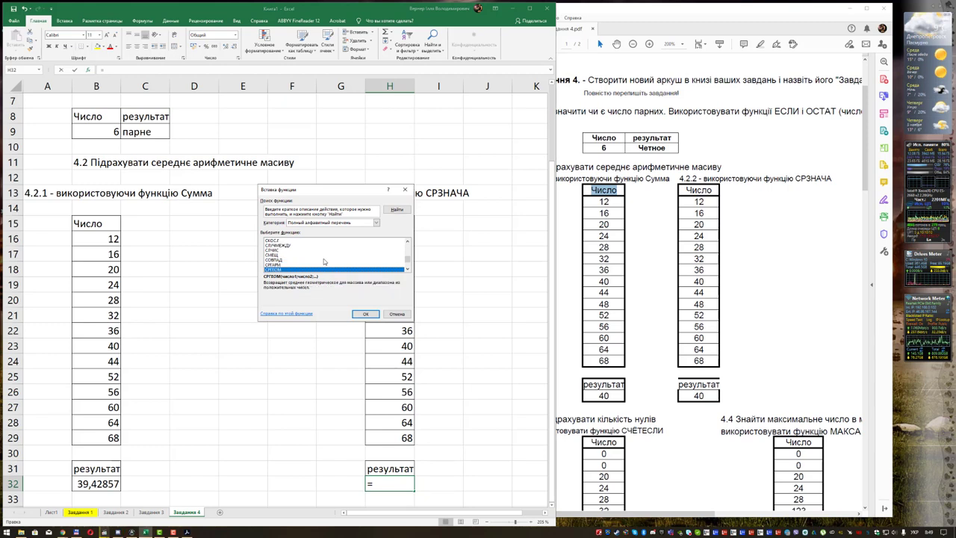
pyautogui.press('Down')
pyautogui.press('Return')
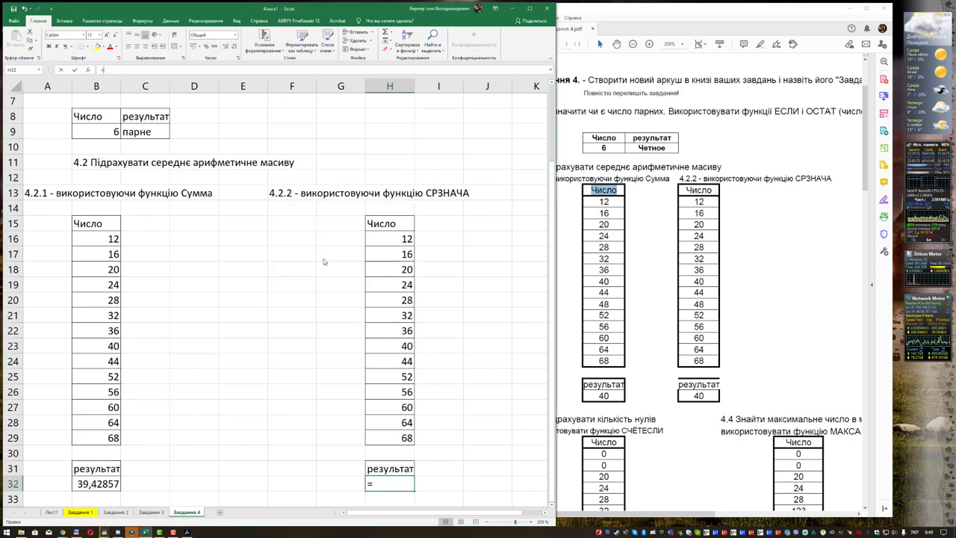
pyautogui.moveTo(396, 192); pyautogui.dragTo(291, 198)
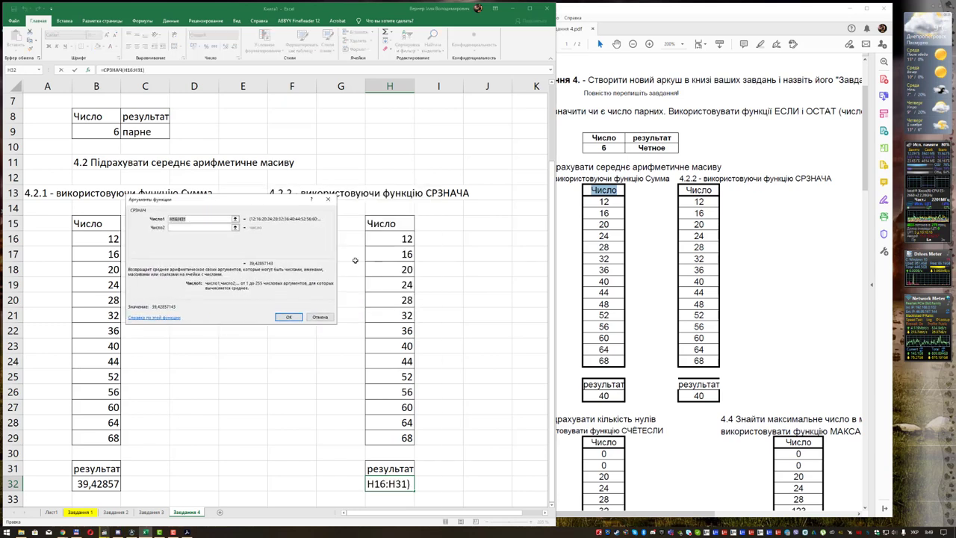
pyautogui.click(403, 239)
pyautogui.moveTo(404, 239); pyautogui.dragTo(402, 438)
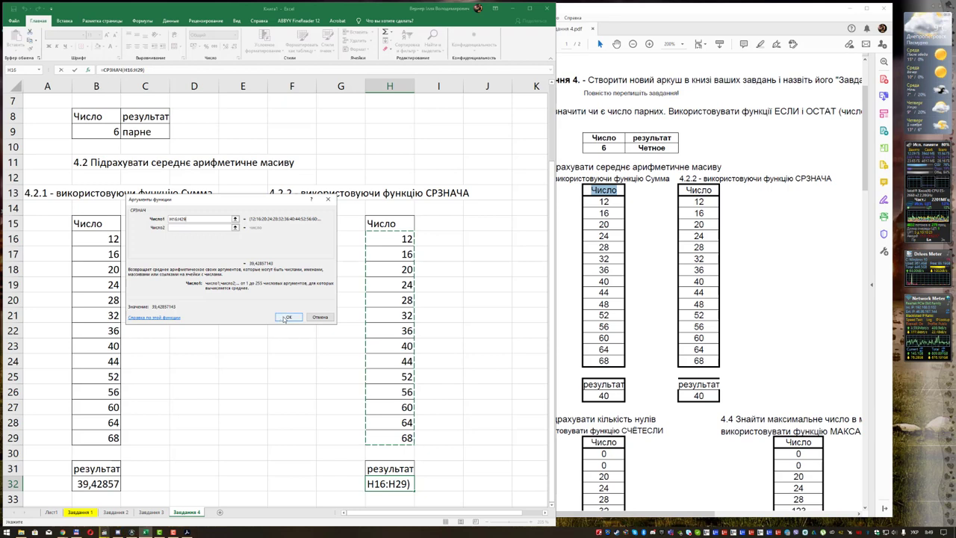
pyautogui.click(283, 319)
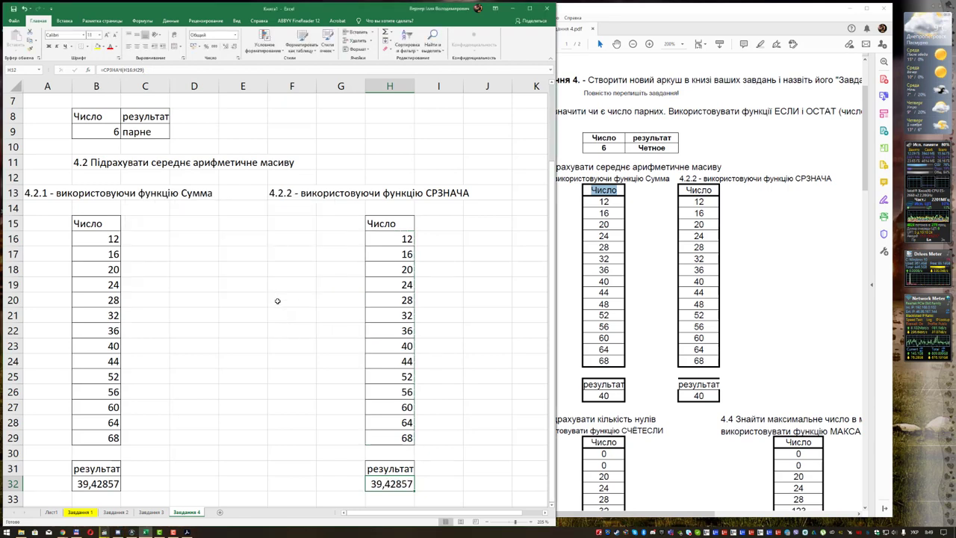
pyautogui.scroll(-1, 258, 273)
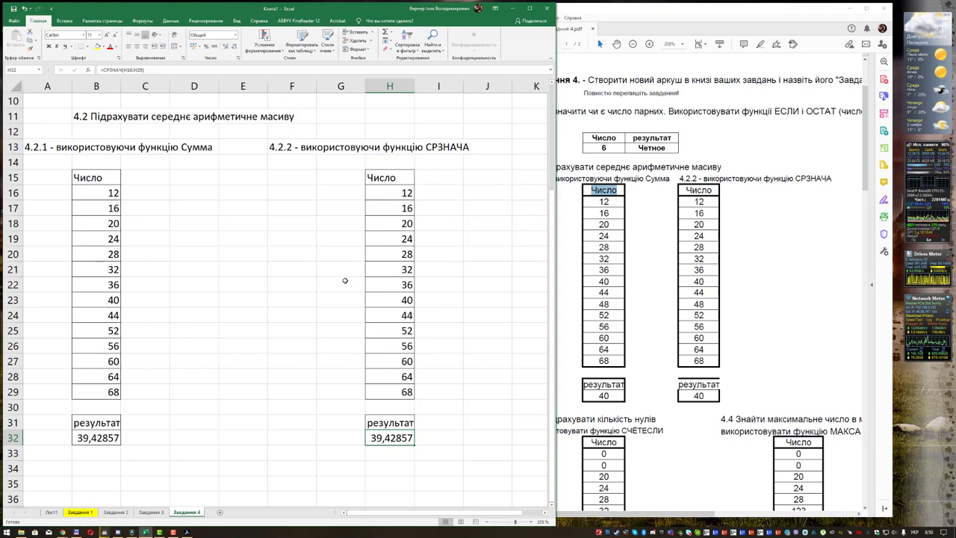
# - Copy the 4.3 СЧЁТЕСЛИ task heading from the assignment PDF into cell A35
pyautogui.click(243, 240)
pyautogui.scroll(-2, 206, 234)
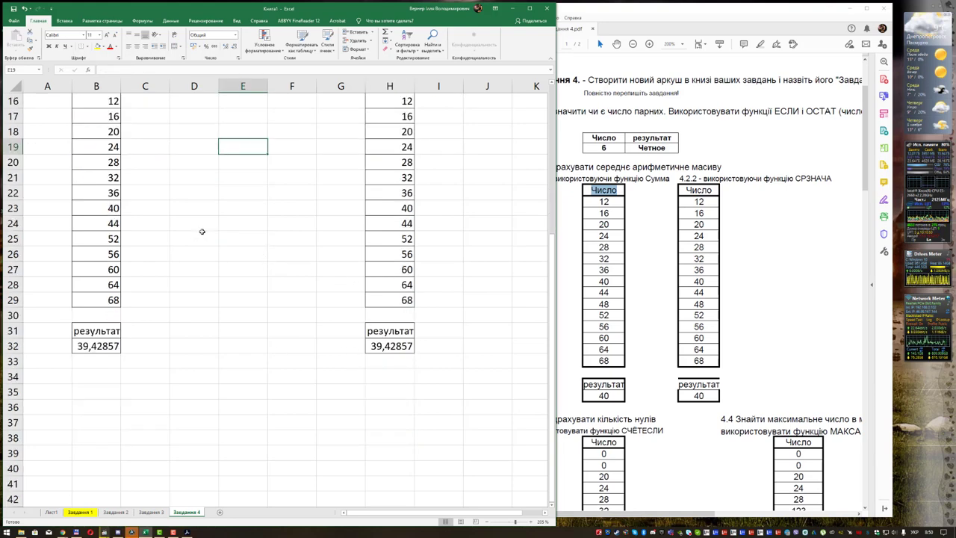
pyautogui.scroll(-2, 202, 231)
pyautogui.scroll(-1, 202, 232)
pyautogui.click(665, 388)
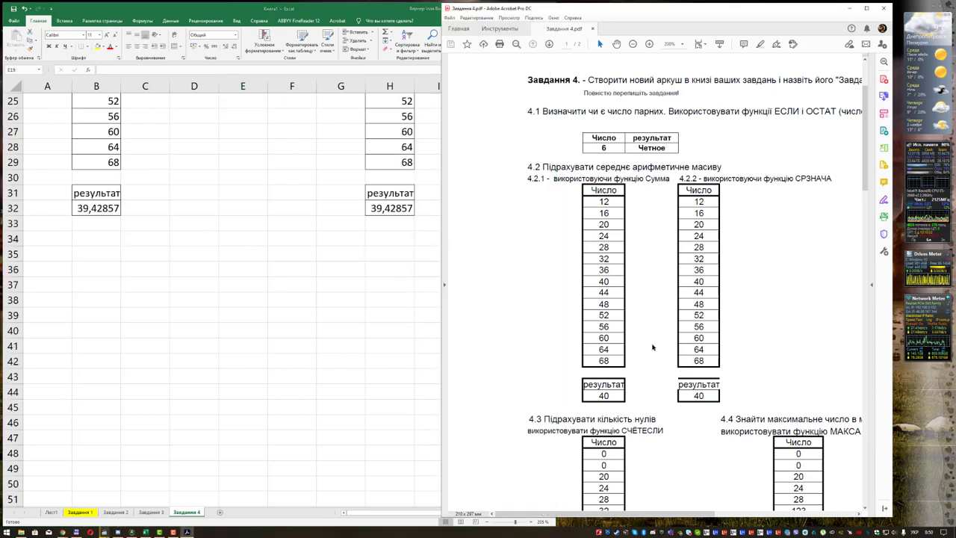
pyautogui.scroll(-2, 598, 337)
pyautogui.scroll(-2, 539, 305)
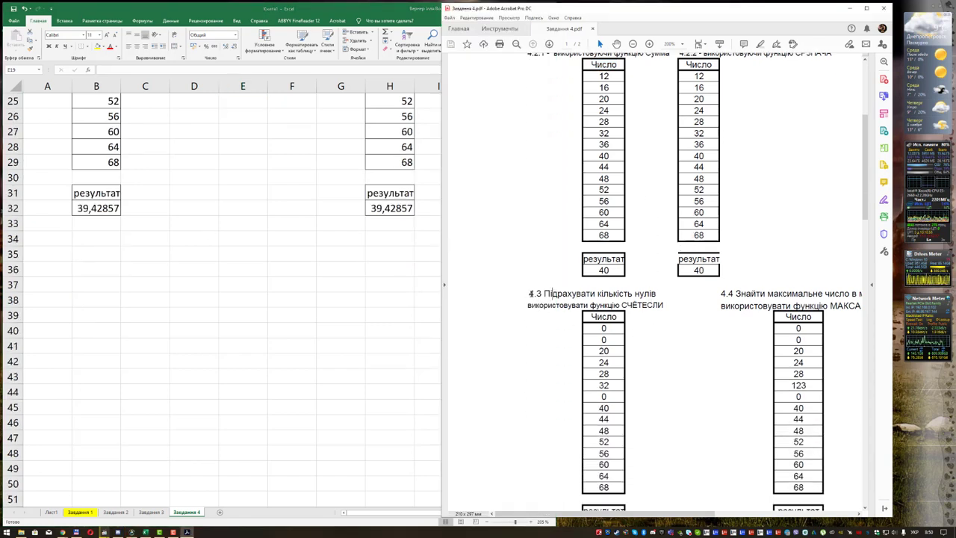
pyautogui.moveTo(531, 293); pyautogui.dragTo(646, 308)
pyautogui.click(41, 277)
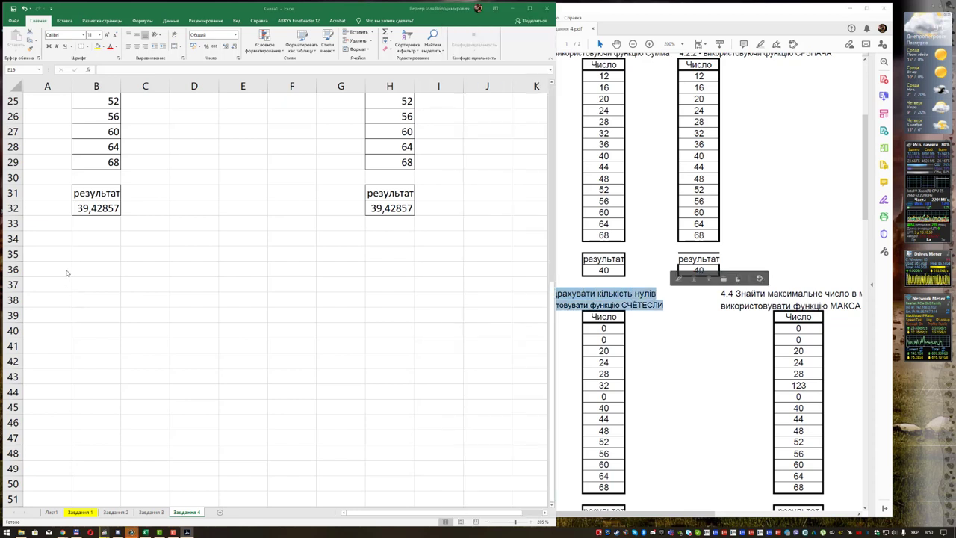
pyautogui.click(60, 254)
pyautogui.hotkey('ctrl', 'v')
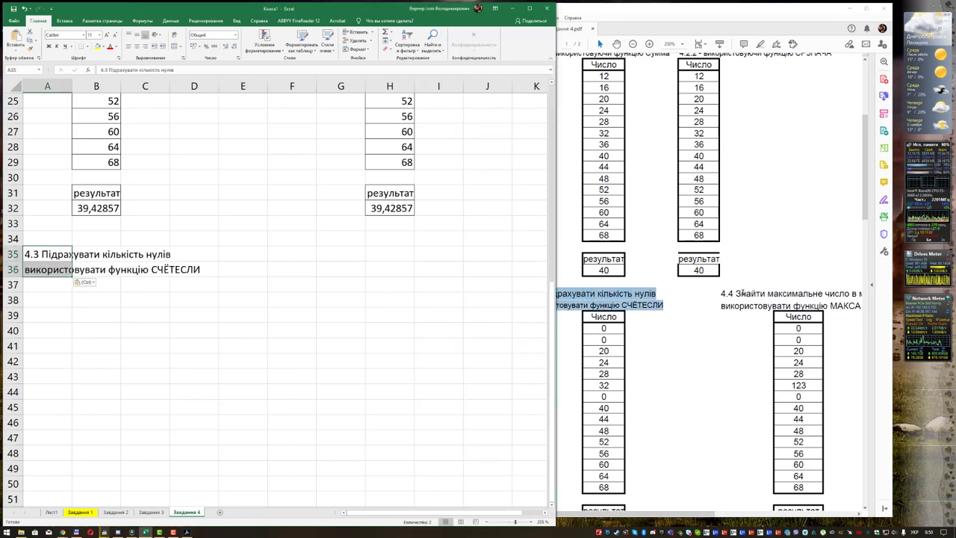
# - Copy the 4.4 МАКСА task heading from the PDF into cell G35
pyautogui.click(692, 319)
pyautogui.moveTo(711, 515); pyautogui.dragTo(747, 516)
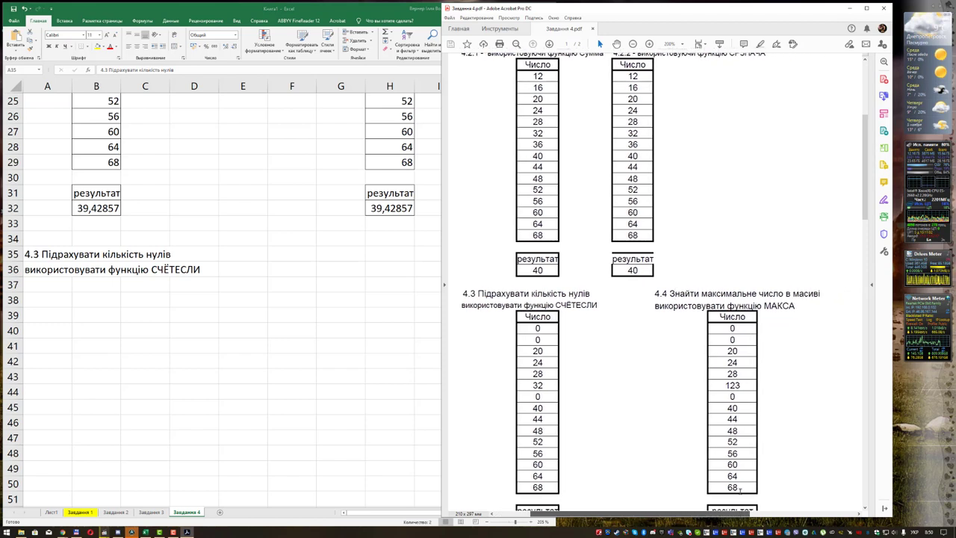
pyautogui.moveTo(656, 293); pyautogui.dragTo(796, 307)
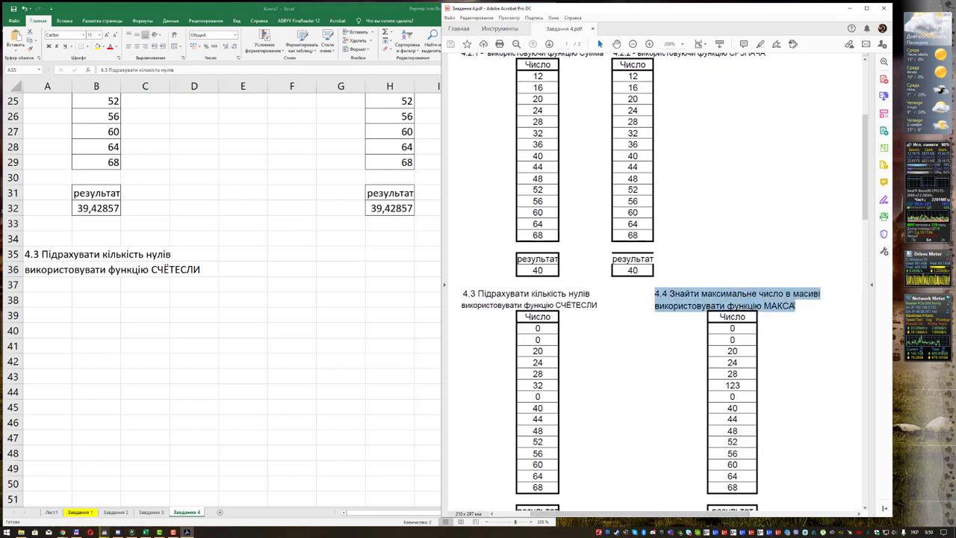
pyautogui.click(338, 249)
pyautogui.hotkey('ctrl', 'v')
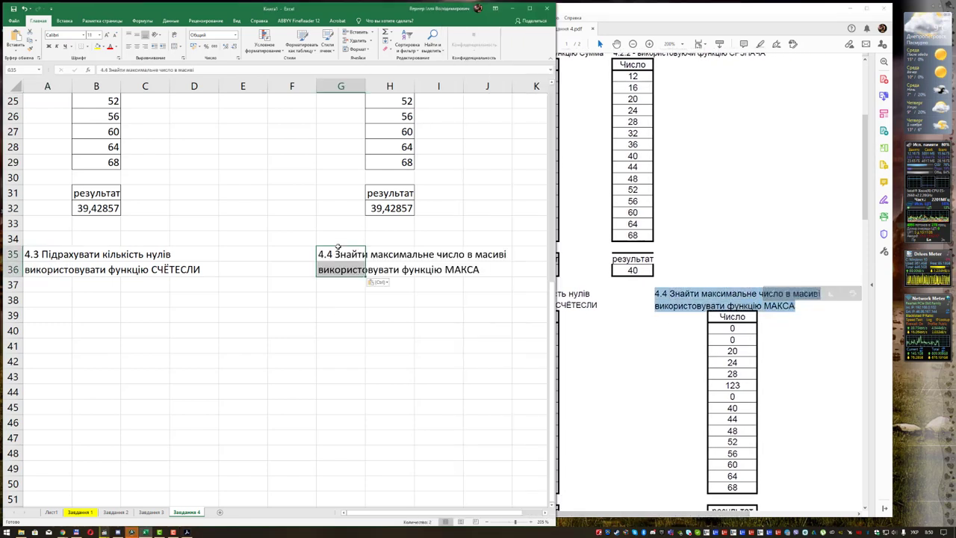
pyautogui.click(217, 311)
pyautogui.click(665, 515)
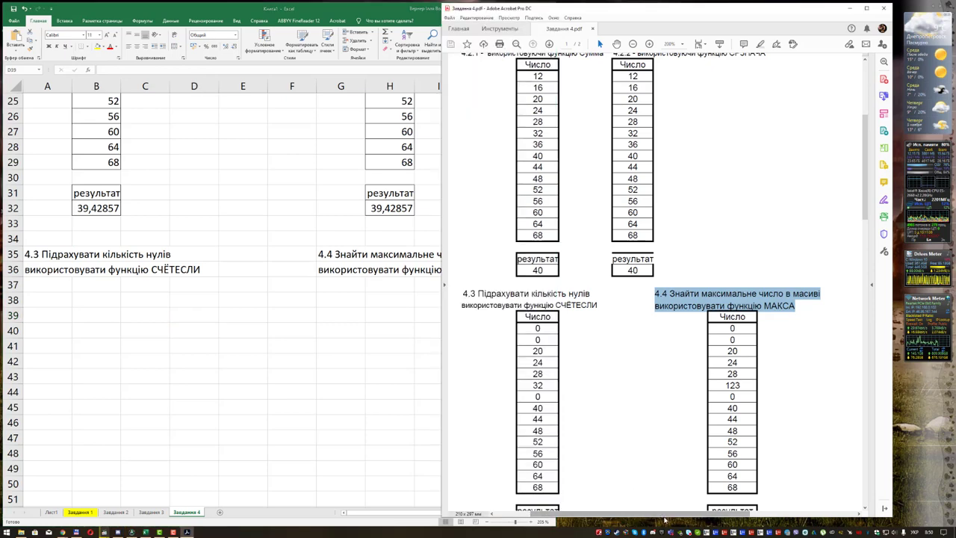
pyautogui.moveTo(630, 514); pyautogui.dragTo(598, 515)
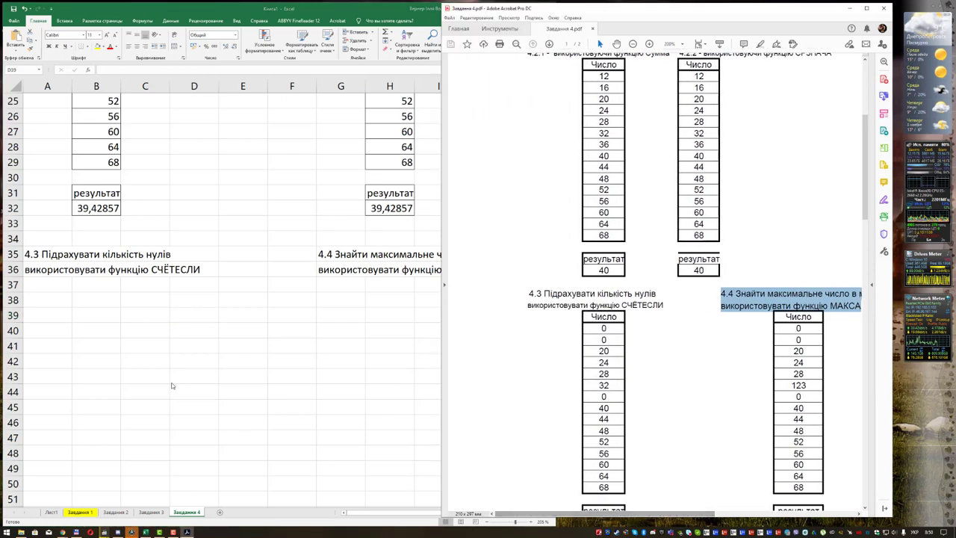
pyautogui.hotkey('alt', 'Tab')
pyautogui.scroll(6, 130, 322)
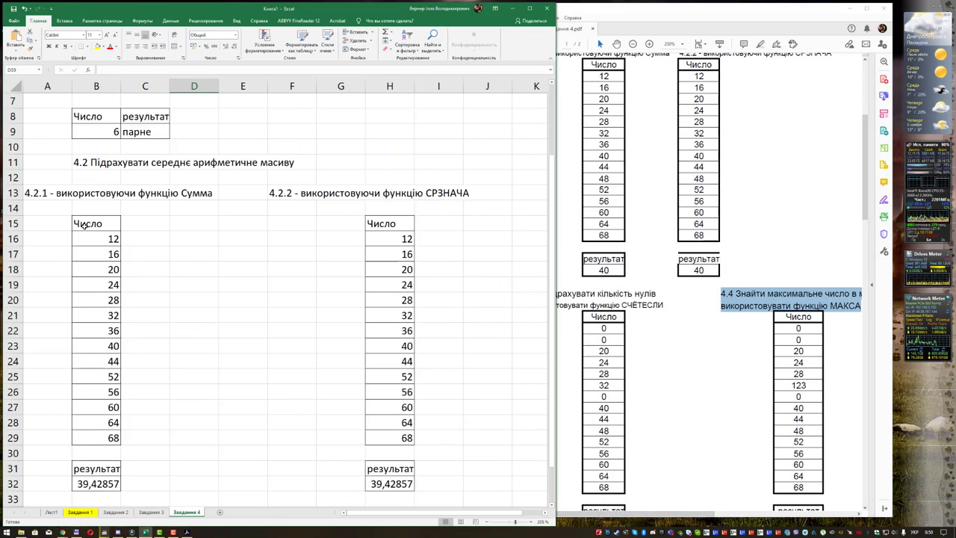
# - Copy the Число table B15:B32 to B38 under task 4.3 and H38 under task 4.4
pyautogui.moveTo(90, 223); pyautogui.dragTo(95, 484)
pyautogui.hotkey('ctrl', 'c')
pyautogui.scroll(-2, 213, 435)
pyautogui.scroll(-5, 213, 435)
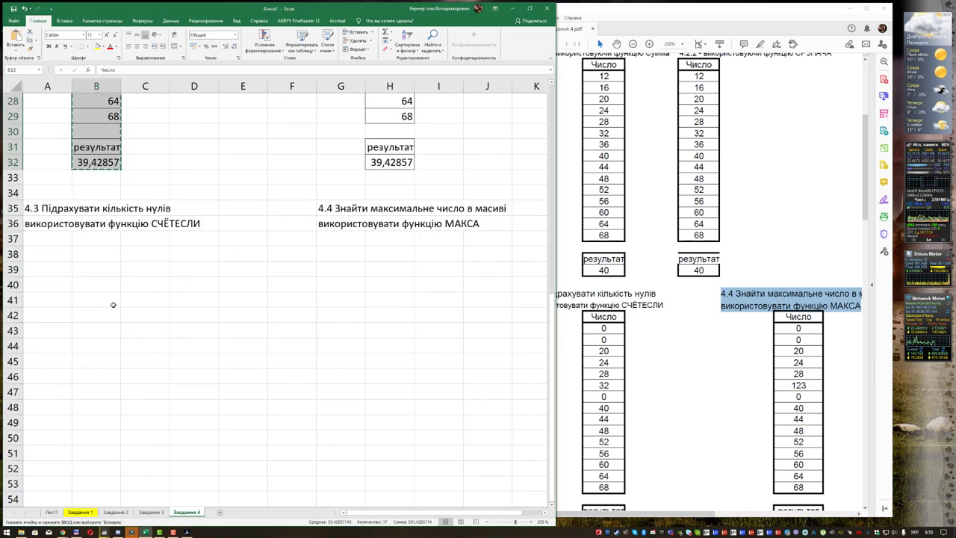
pyautogui.click(90, 254)
pyautogui.hotkey('ctrl', 'v')
pyautogui.click(395, 254)
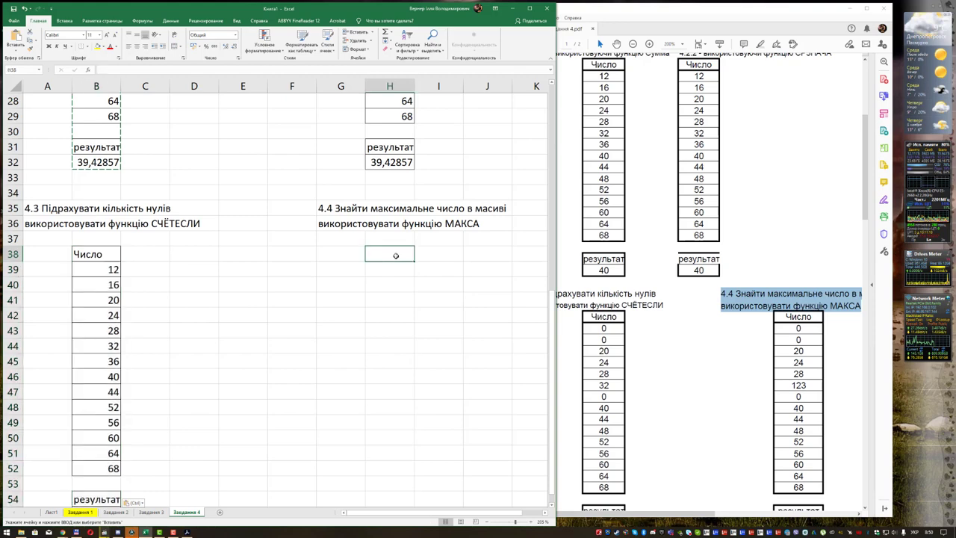
pyautogui.hotkey('ctrl', 'v')
pyautogui.click(184, 321)
# - Replace the numbers in B40, B43, B47 and B50 with 0
pyautogui.click(109, 287)
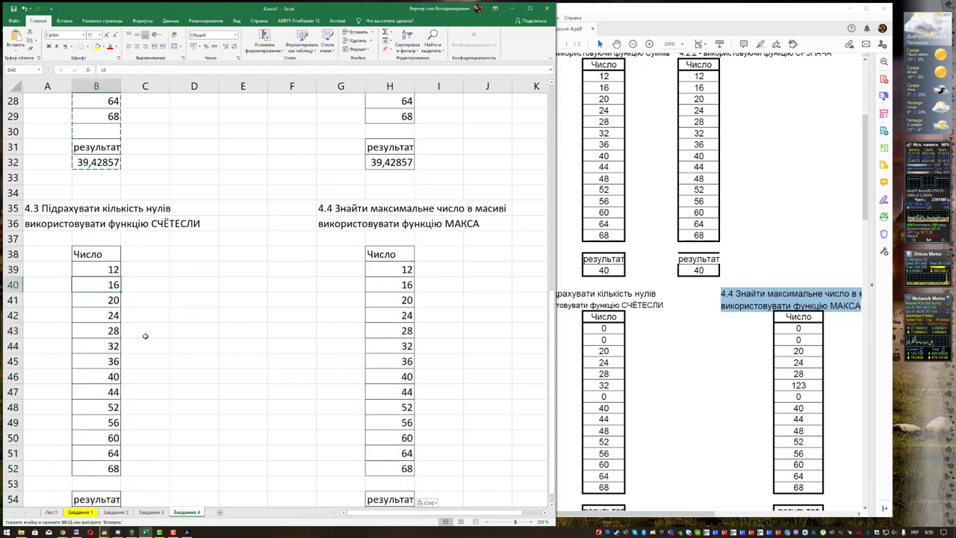
pyautogui.scroll(-3, 145, 335)
pyautogui.scroll(1, 150, 331)
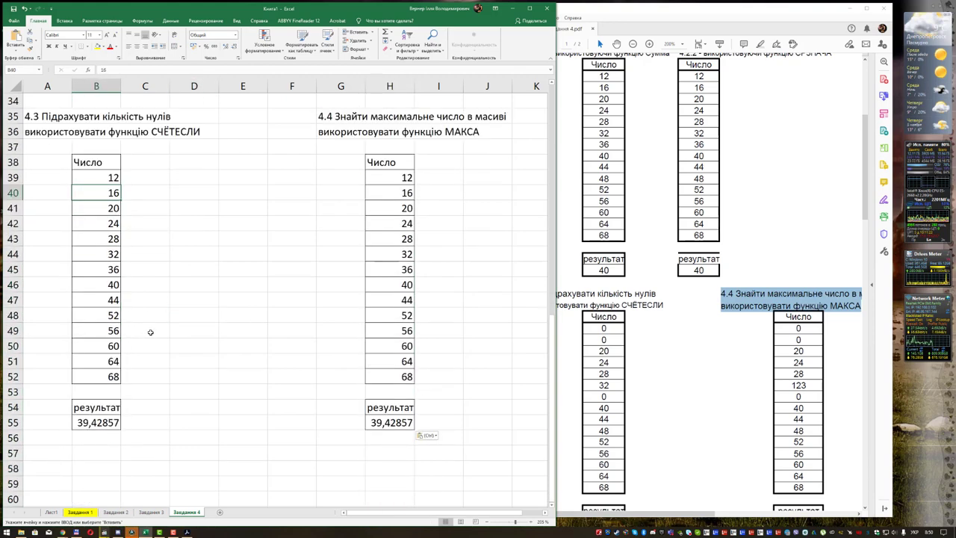
pyautogui.write('0')
pyautogui.press('Return')
pyautogui.press('Down')
pyautogui.press('Down')
pyautogui.write('0')
pyautogui.press('Return')
pyautogui.press('Down')
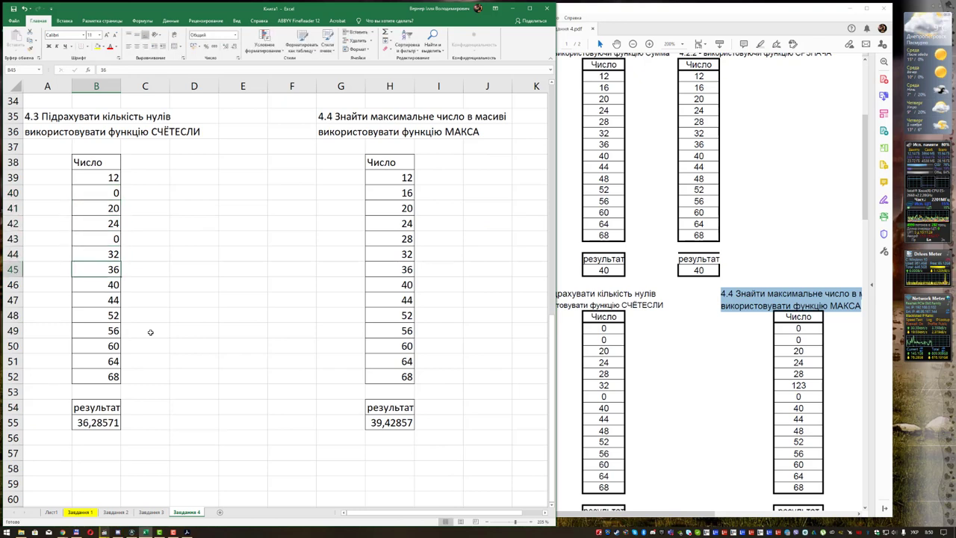
pyautogui.press('Down')
pyautogui.press('Down')
pyautogui.write('0')
pyautogui.press('Return')
pyautogui.press('Down')
pyautogui.press('Down')
pyautogui.write('0')
pyautogui.press('Return')
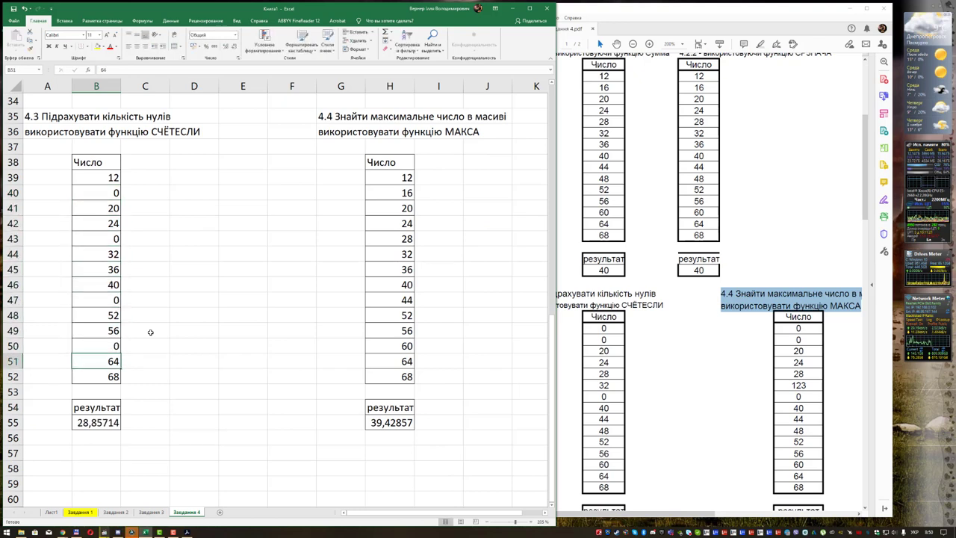
# - Clear the copied average results from B55 and H55
pyautogui.click(84, 424)
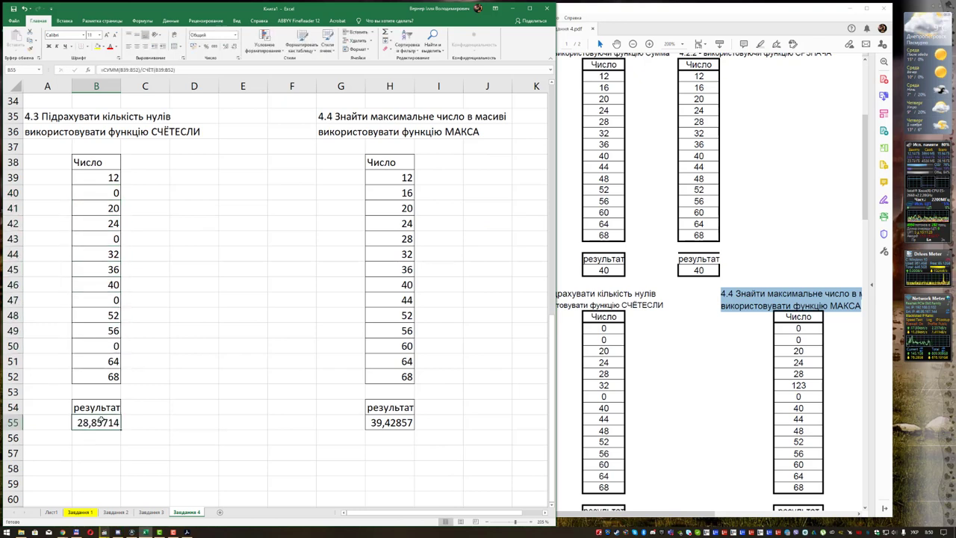
pyautogui.press('Delete')
pyautogui.click(387, 422)
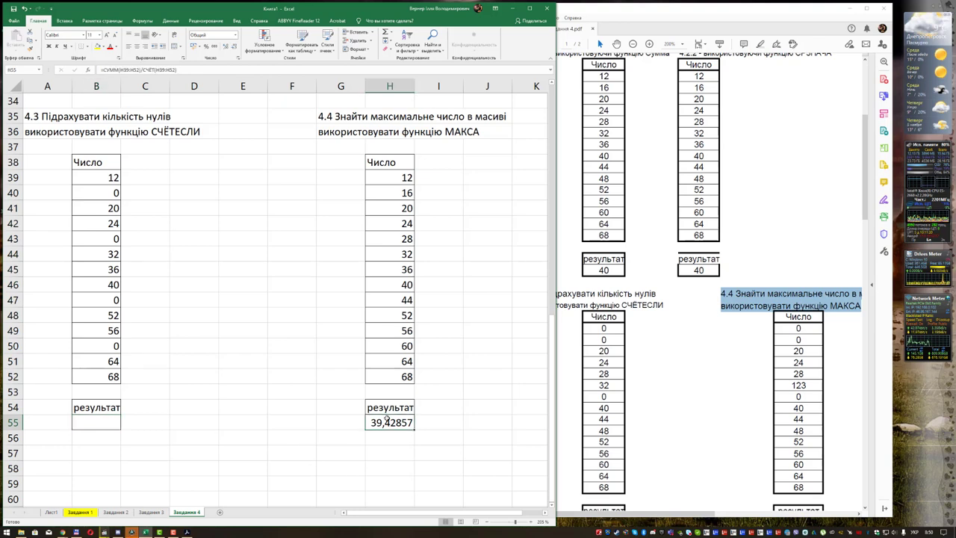
pyautogui.press('Delete')
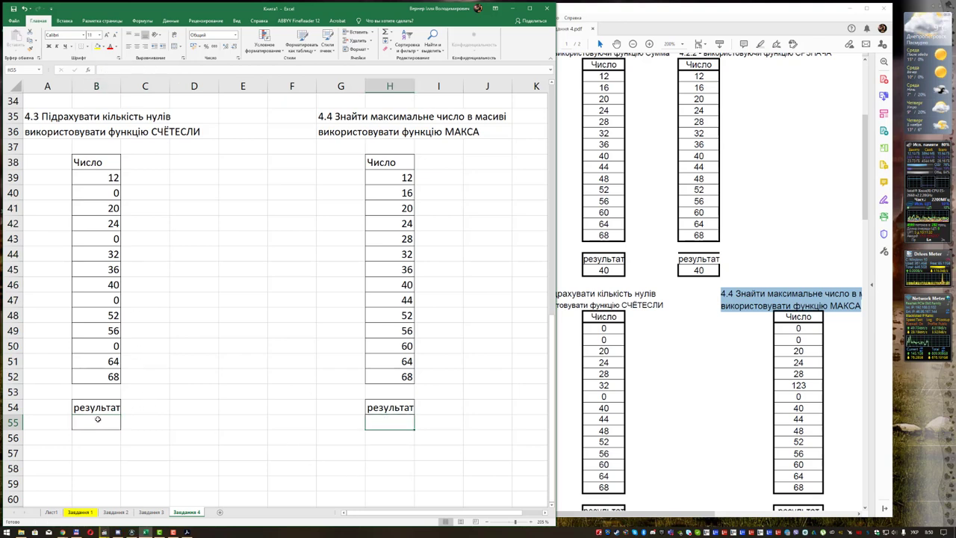
pyautogui.click(96, 420)
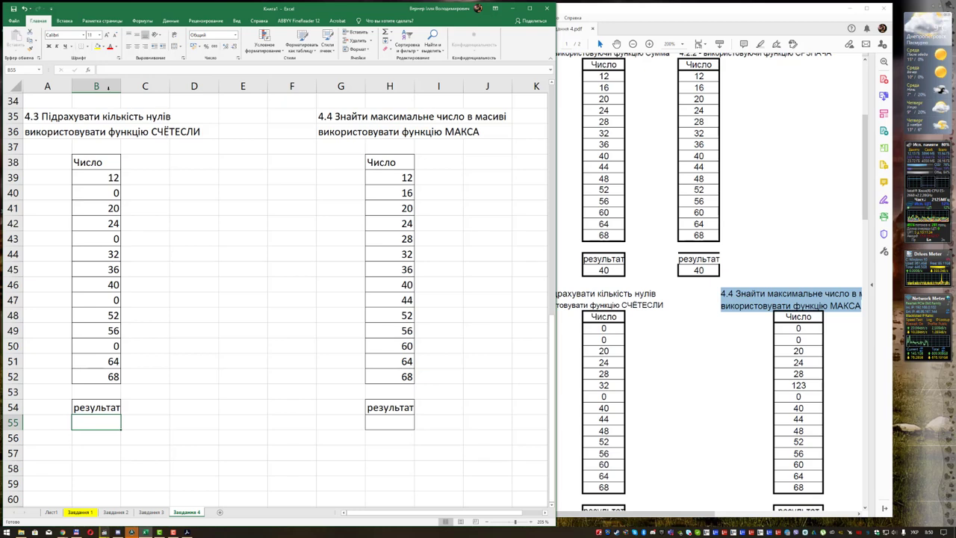
# - Enter =СЧЁТЕСЛИ(B39:B52;0) in B55 through Insert Function, giving a count of 4 zeros
pyautogui.click(78, 70)
pyautogui.click(198, 267)
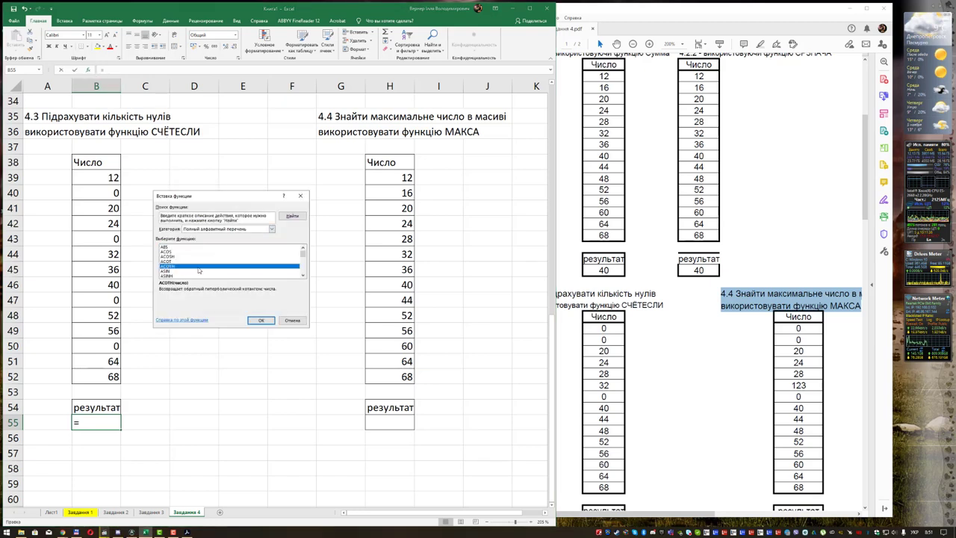
pyautogui.write('счётесли')
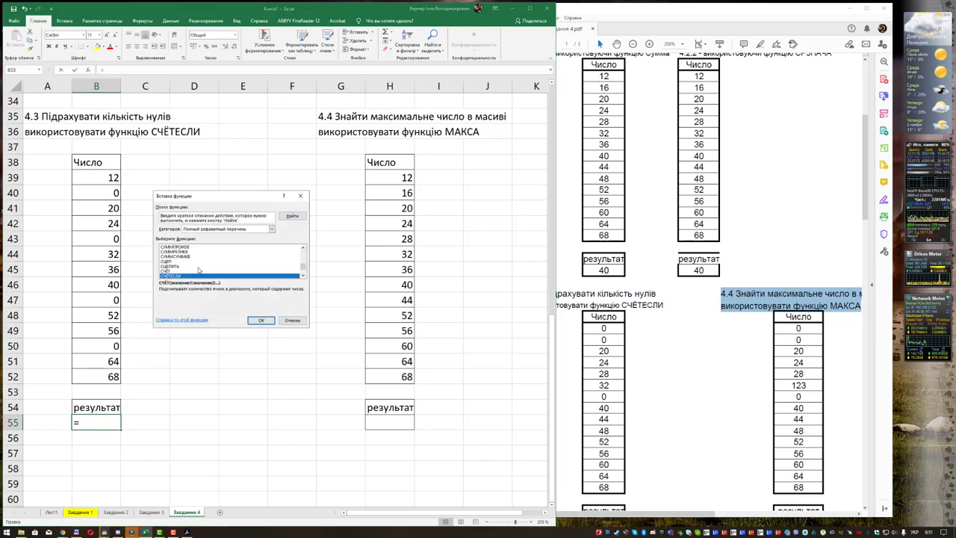
pyautogui.click(261, 320)
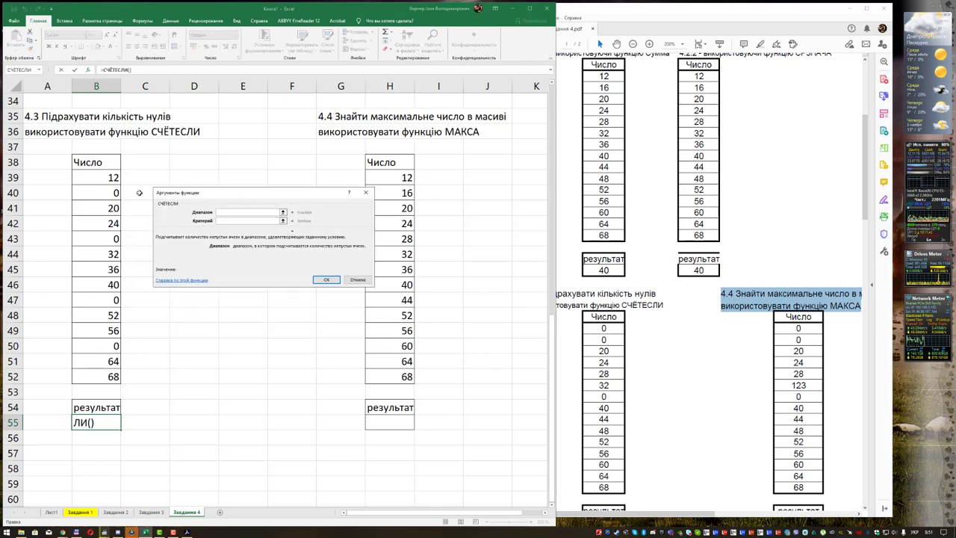
pyautogui.moveTo(103, 176); pyautogui.dragTo(124, 377)
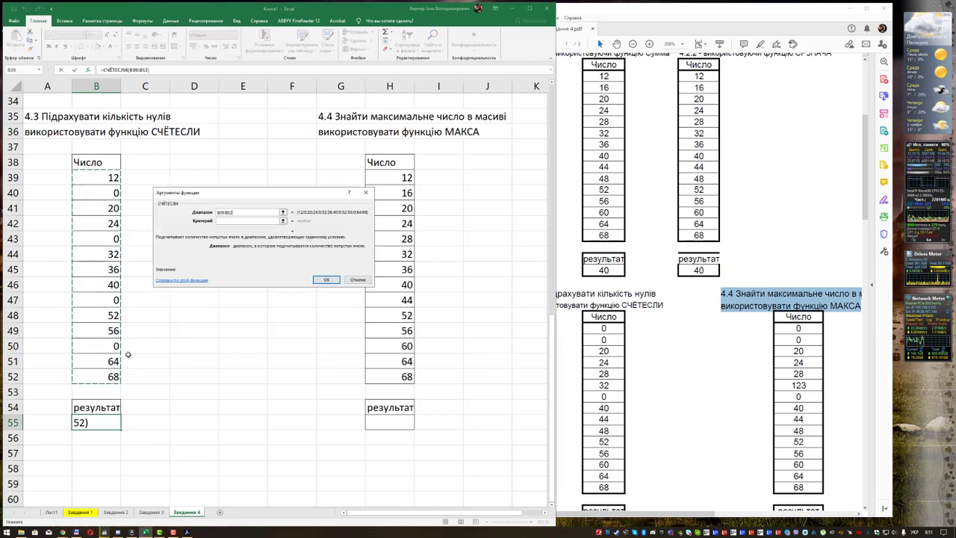
pyautogui.click(241, 221)
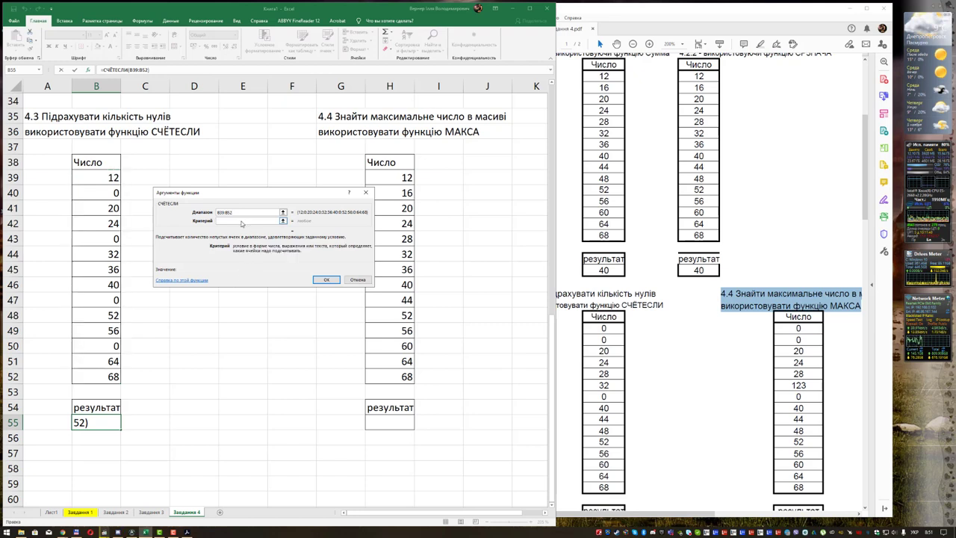
pyautogui.write('0')
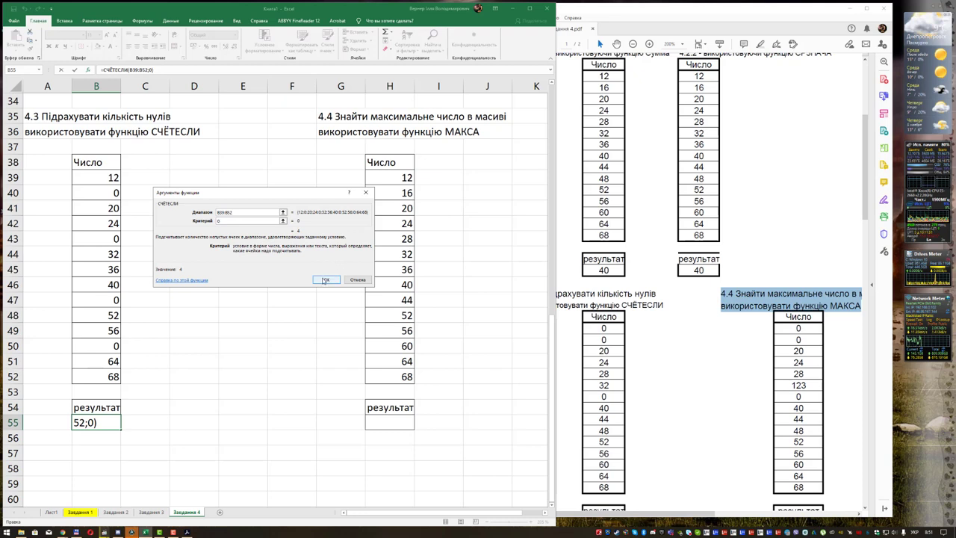
pyautogui.click(326, 280)
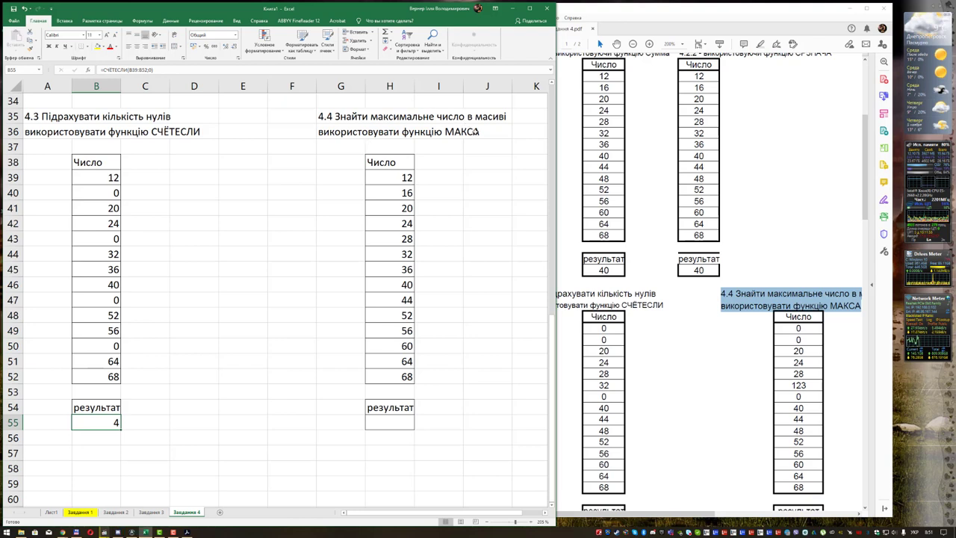
# - Enter test values 3243 in H43 and 33 in H45 and H48
pyautogui.click(407, 238)
pyautogui.write('3243')
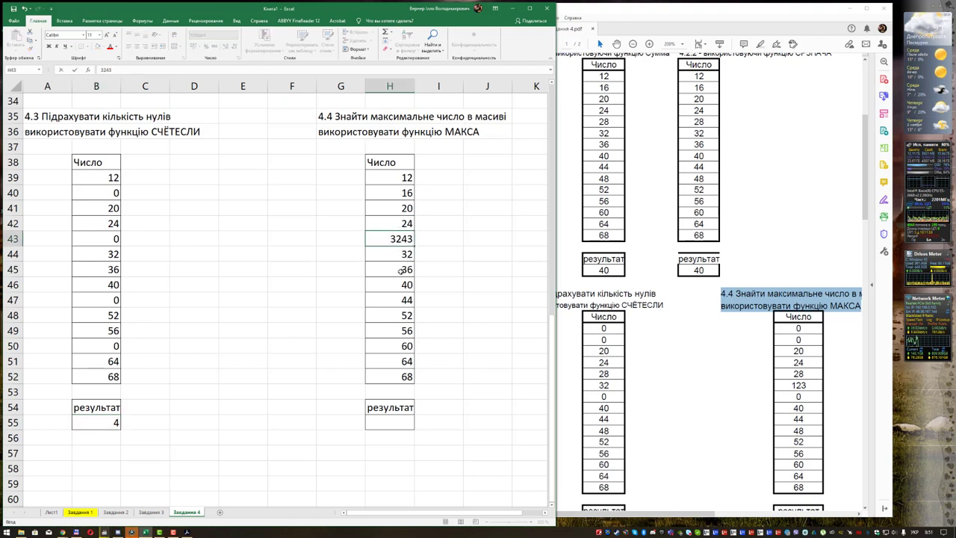
pyautogui.click(401, 271)
pyautogui.write('33')
pyautogui.click(404, 315)
pyautogui.write('33')
pyautogui.click(429, 364)
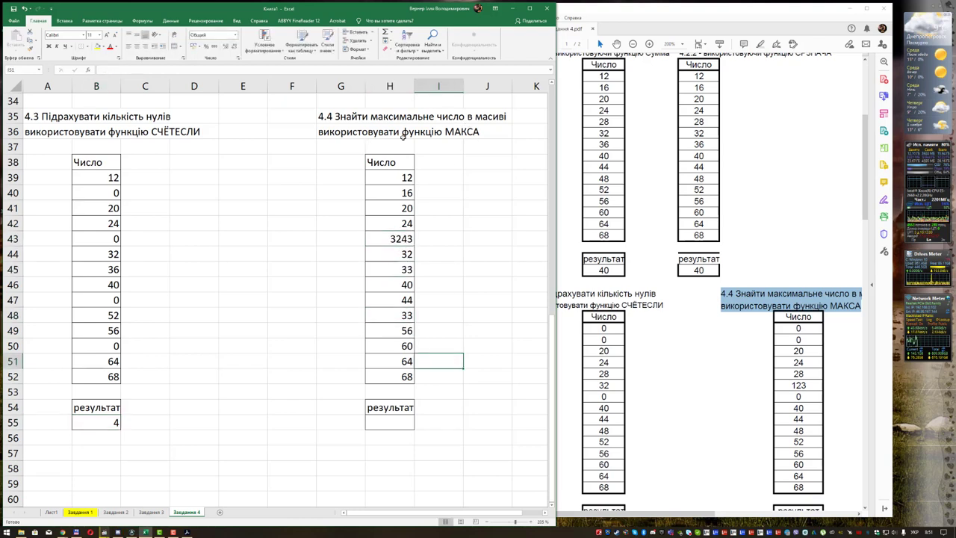
# - Put =МАКСА(H39:H52) in H55 using Insert Function
pyautogui.click(400, 422)
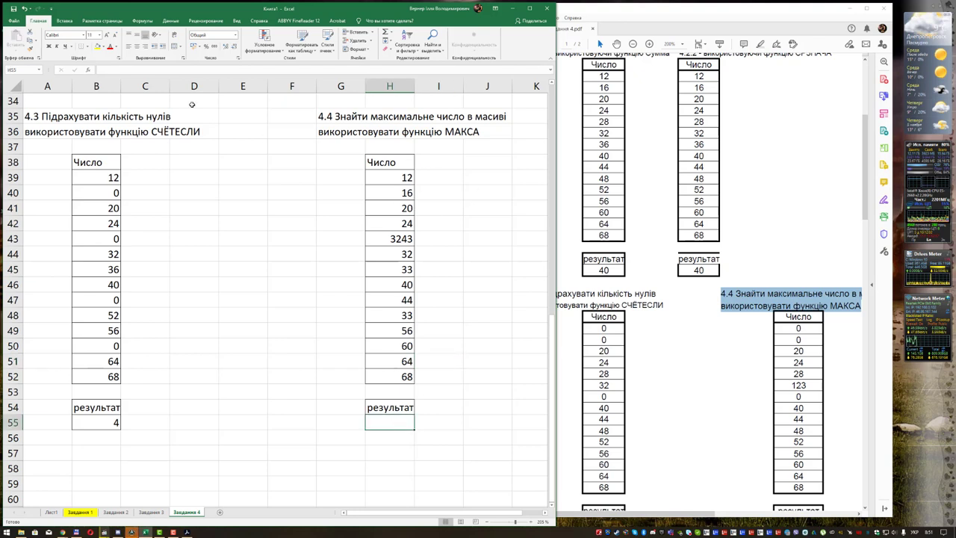
pyautogui.click(88, 71)
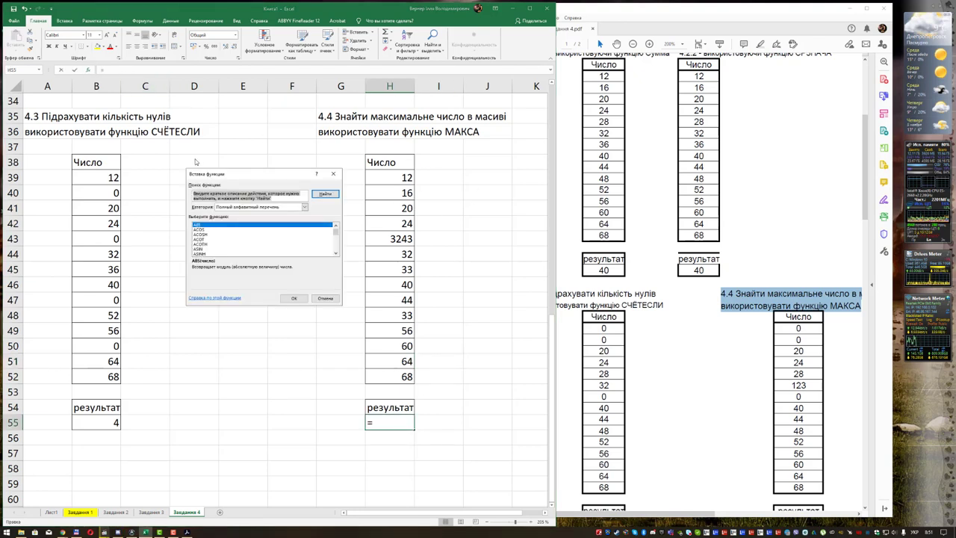
pyautogui.write('макс')
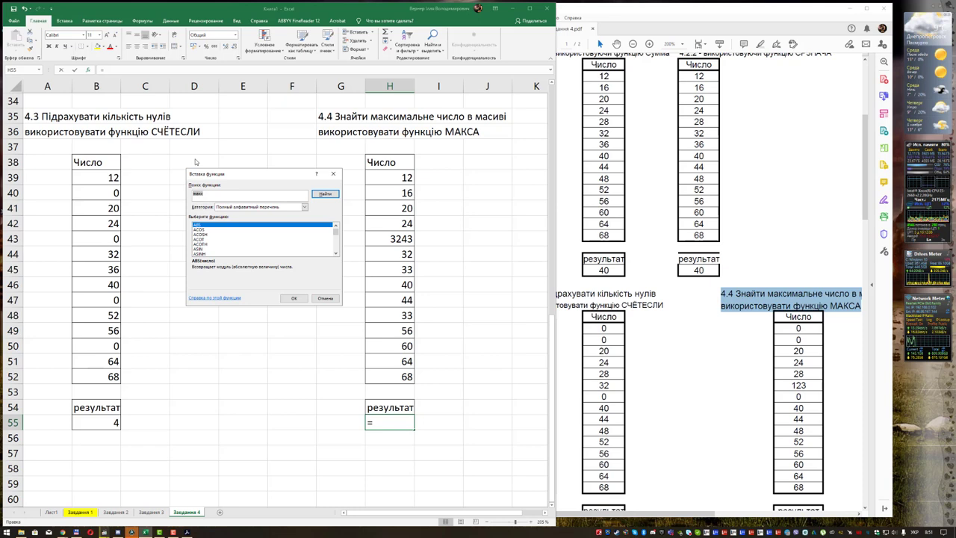
pyautogui.click(219, 244)
pyautogui.press('м')
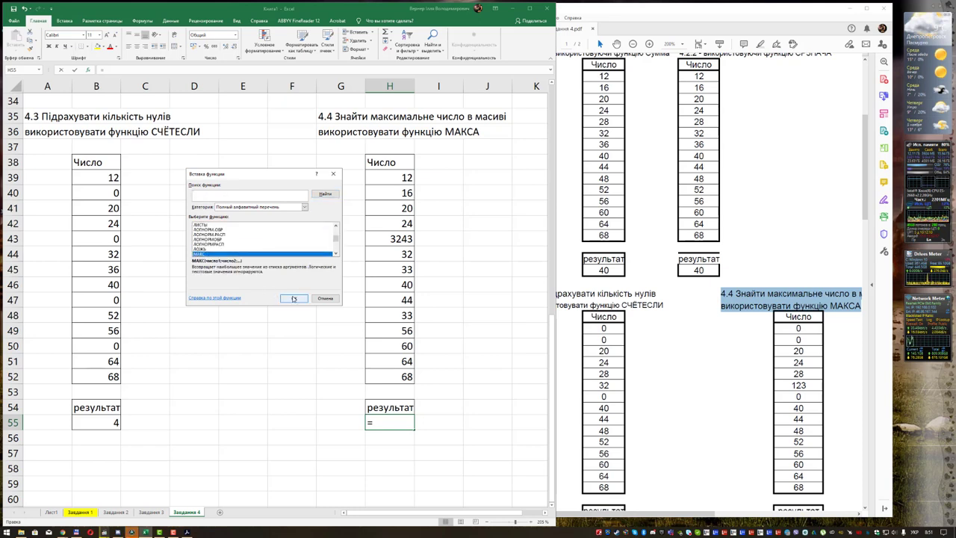
pyautogui.click(336, 252)
pyautogui.click(254, 255)
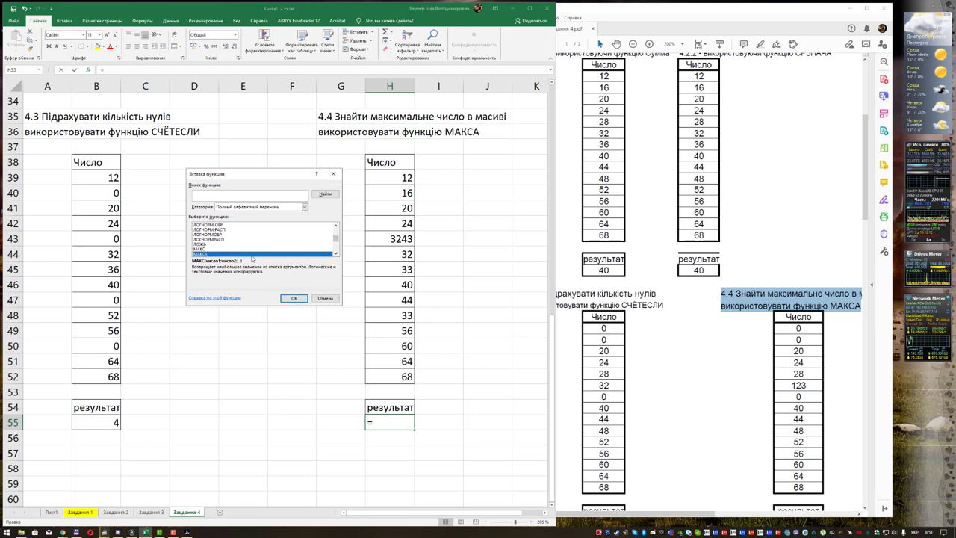
pyautogui.click(306, 299)
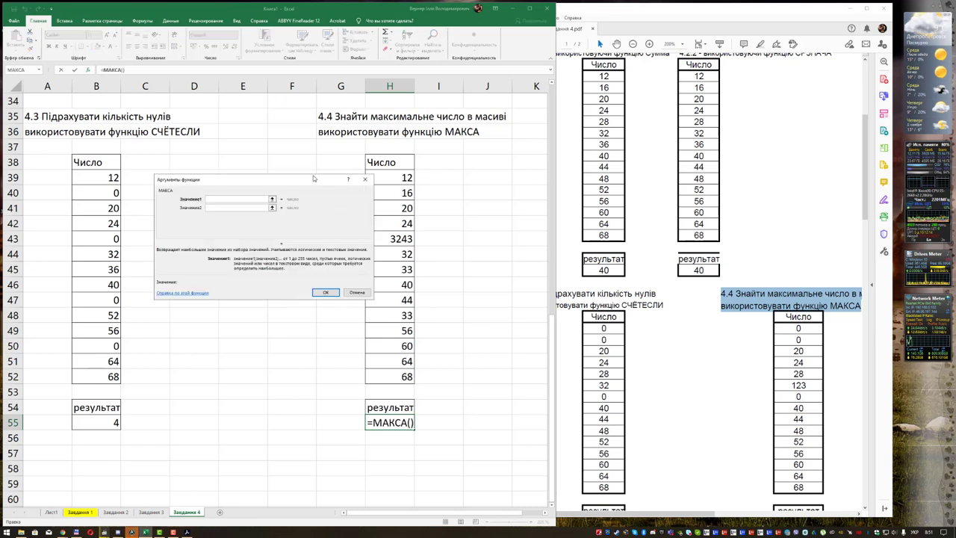
pyautogui.moveTo(331, 187); pyautogui.dragTo(242, 184)
pyautogui.moveTo(389, 177); pyautogui.dragTo(388, 376)
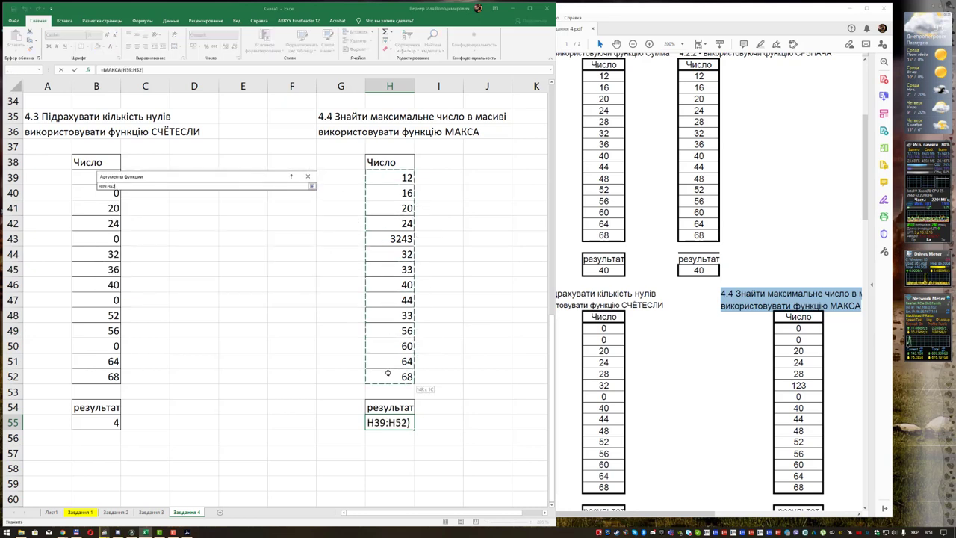
pyautogui.click(267, 290)
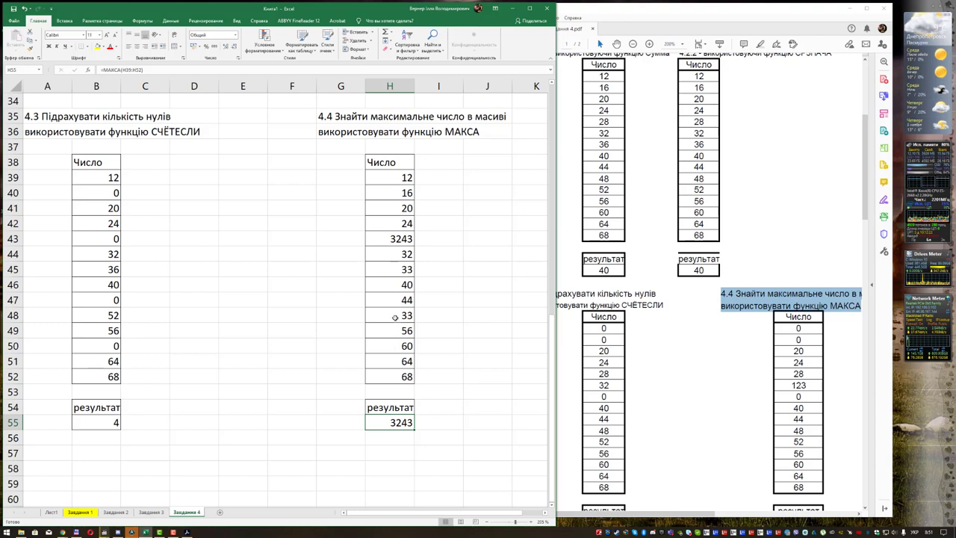
# - Change H48 to 7777 so the maximum shows 7777
pyautogui.click(395, 318)
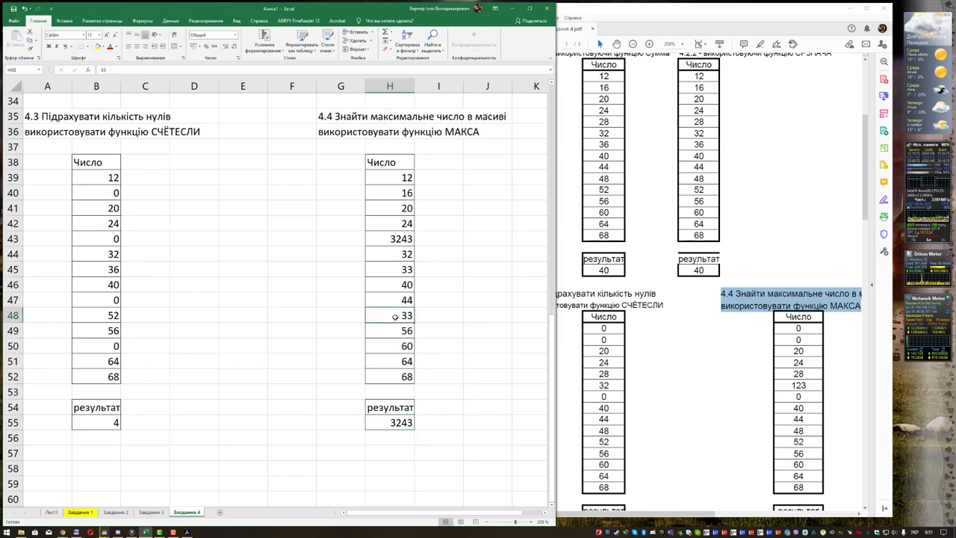
pyautogui.write('7777')
pyautogui.press('Return')
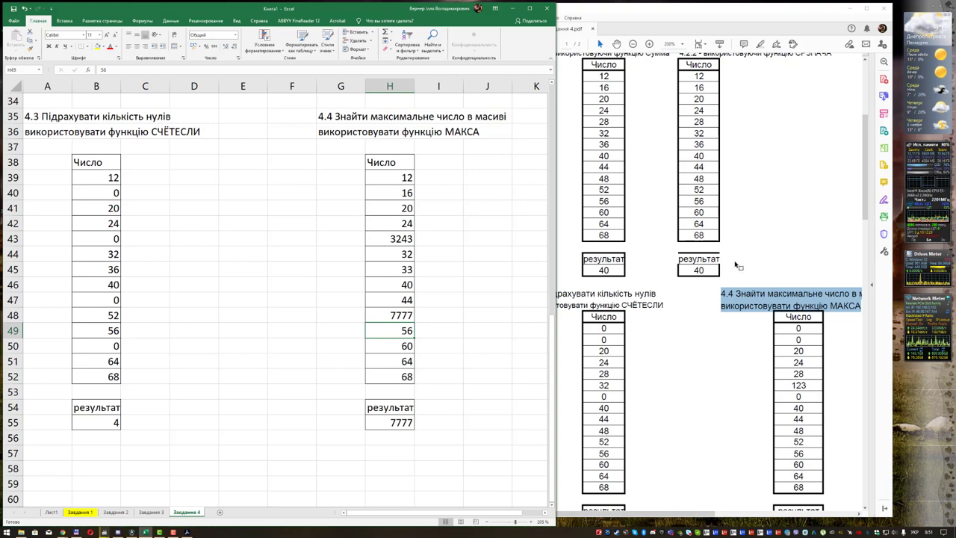
# - Copy the 4.5 'Вирішити квадратне рівняння виду' heading from the PDF into A57
pyautogui.click(736, 265)
pyautogui.scroll(-2, 736, 265)
pyautogui.scroll(-3, 736, 265)
pyautogui.scroll(-3, 736, 265)
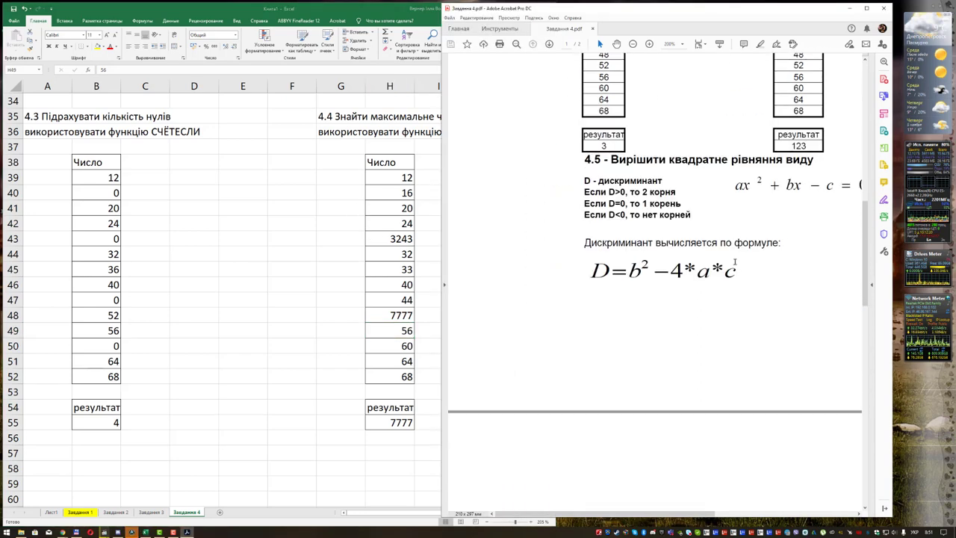
pyautogui.moveTo(584, 159); pyautogui.dragTo(814, 159)
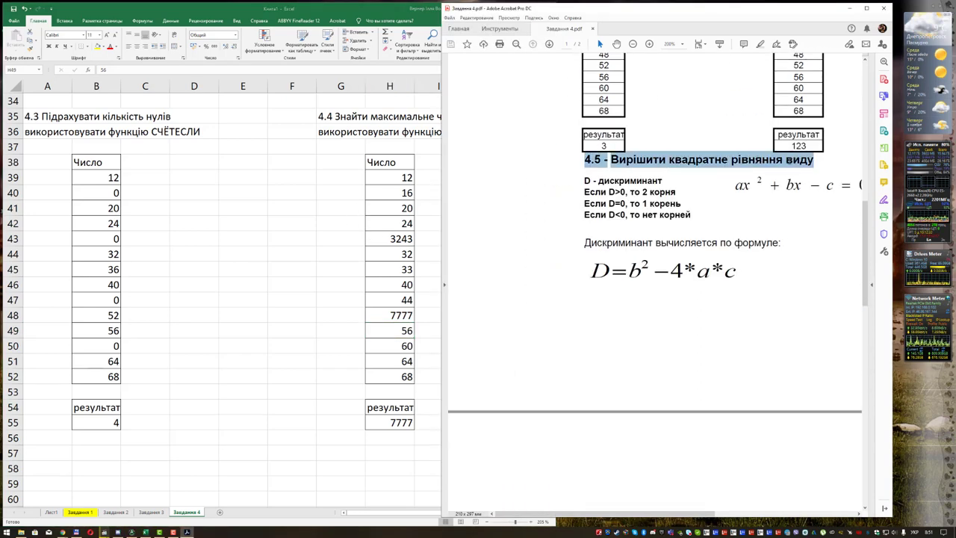
pyautogui.click(57, 453)
pyautogui.hotkey('ctrl', 'v')
pyautogui.scroll(-6, 214, 335)
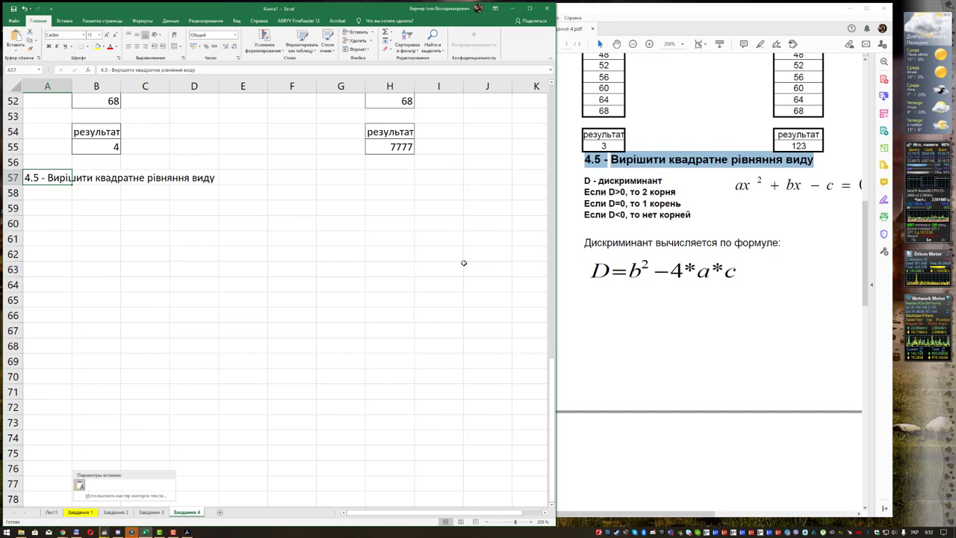
# - Scroll the PDF to the 4.5 table layout and select cell B61 for the headers
pyautogui.click(703, 516)
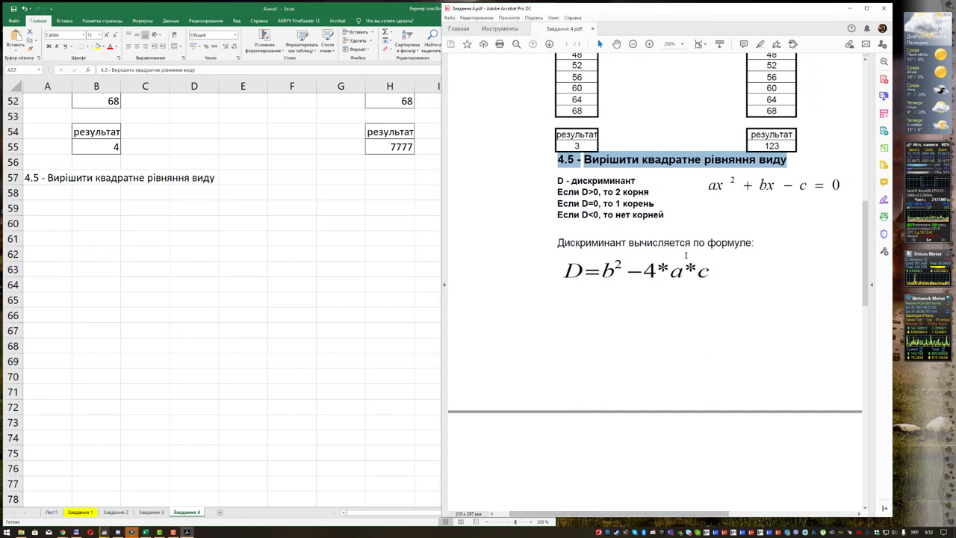
pyautogui.scroll(-5, 688, 259)
pyautogui.scroll(-4, 688, 260)
pyautogui.scroll(-2, 687, 260)
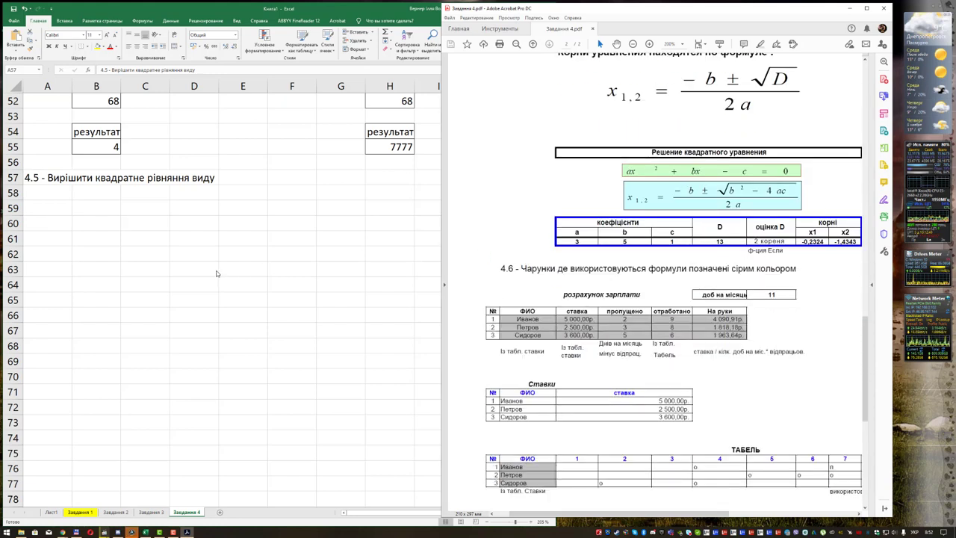
pyautogui.click(94, 237)
pyautogui.click(97, 236)
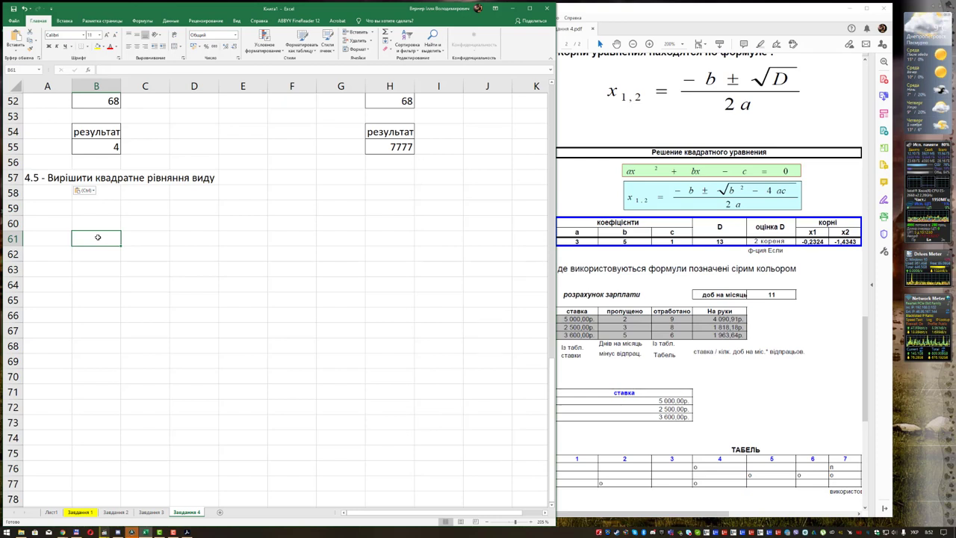
# - Enter headers a, b, c in B61:D61 and a merged d header in E60:E61
pyautogui.hotkey('alt', 'shift')
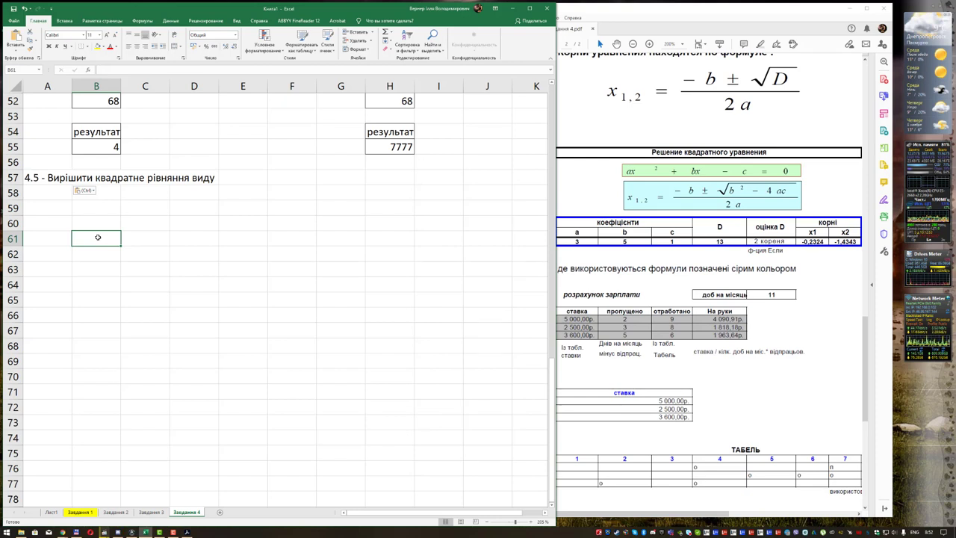
pyautogui.write('a')
pyautogui.press('Tab')
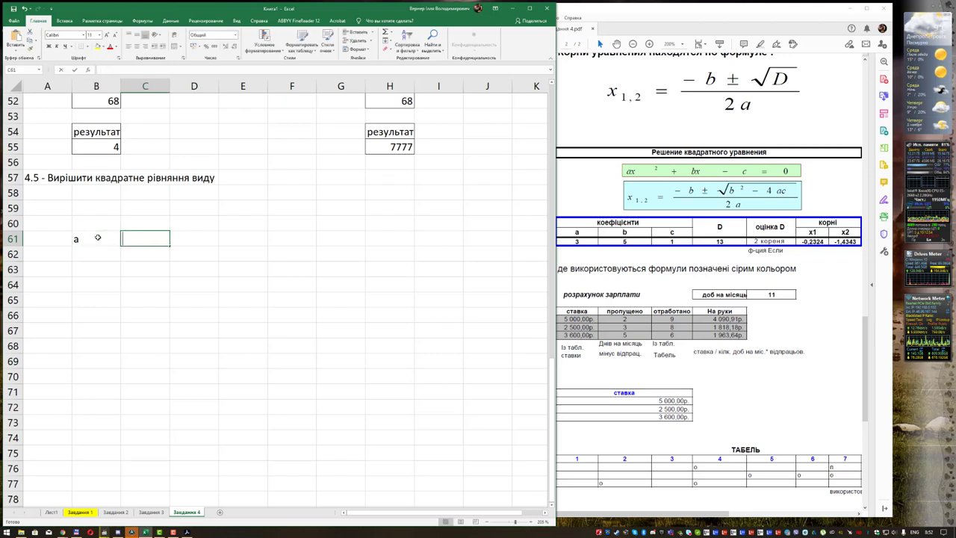
pyautogui.write('b')
pyautogui.press('Tab')
pyautogui.write('c')
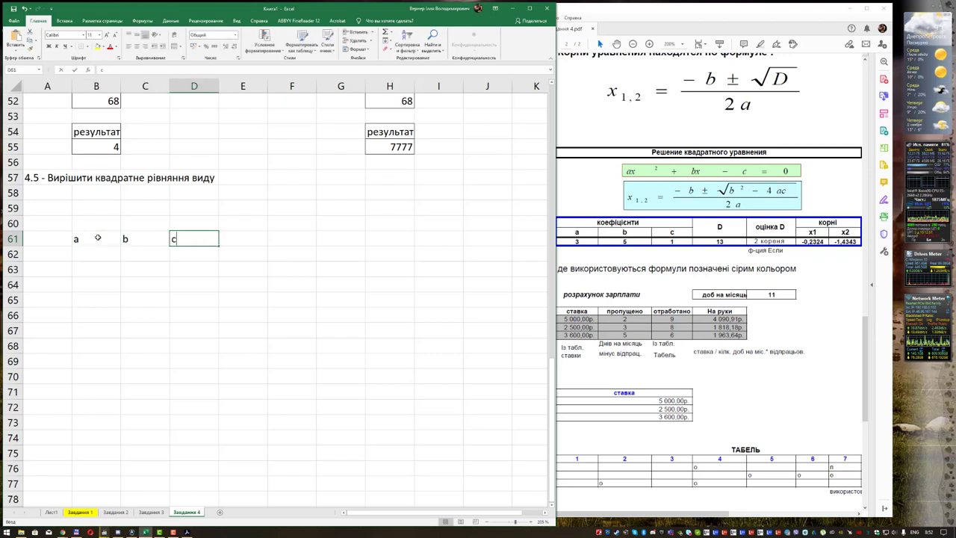
pyautogui.press('Tab')
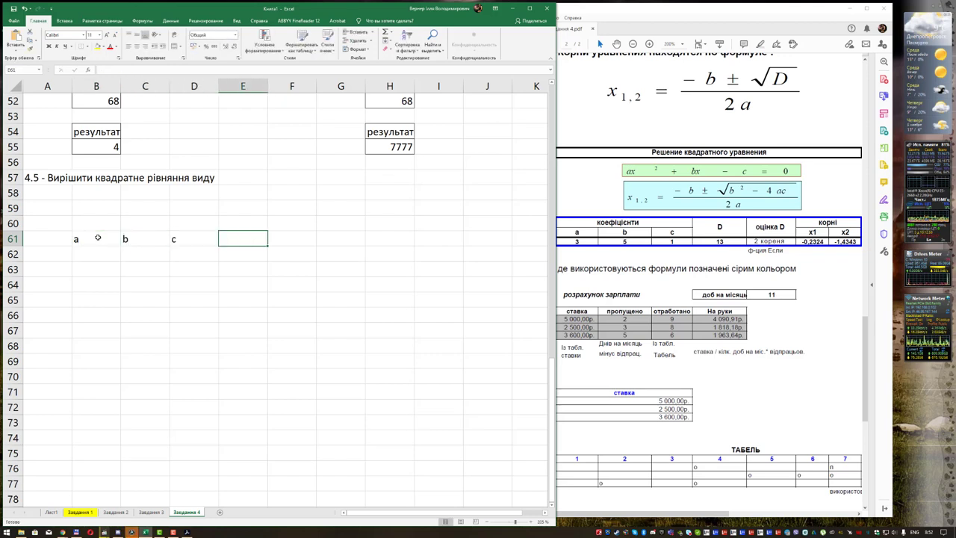
pyautogui.write('d')
pyautogui.press('Tab')
pyautogui.press('Left')
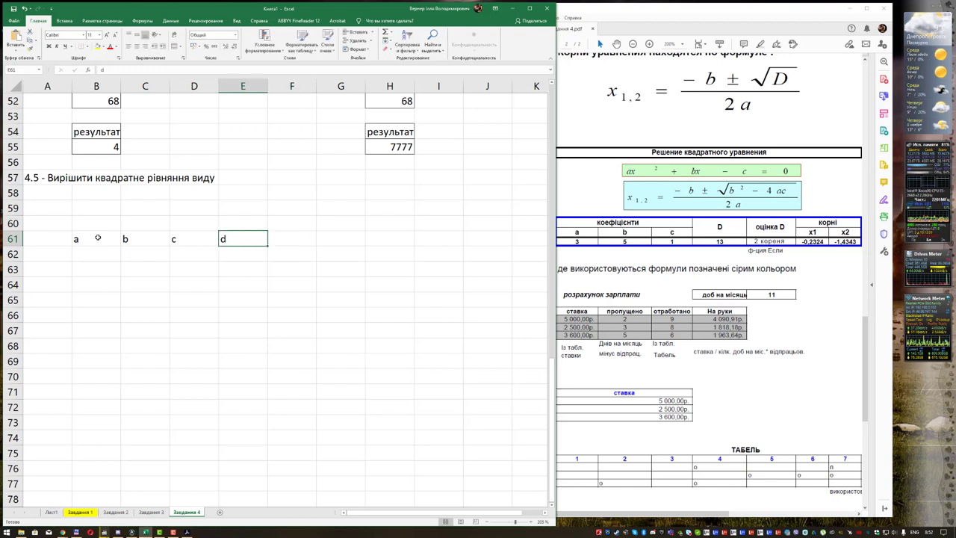
pyautogui.hotkey('shift', 'Up')
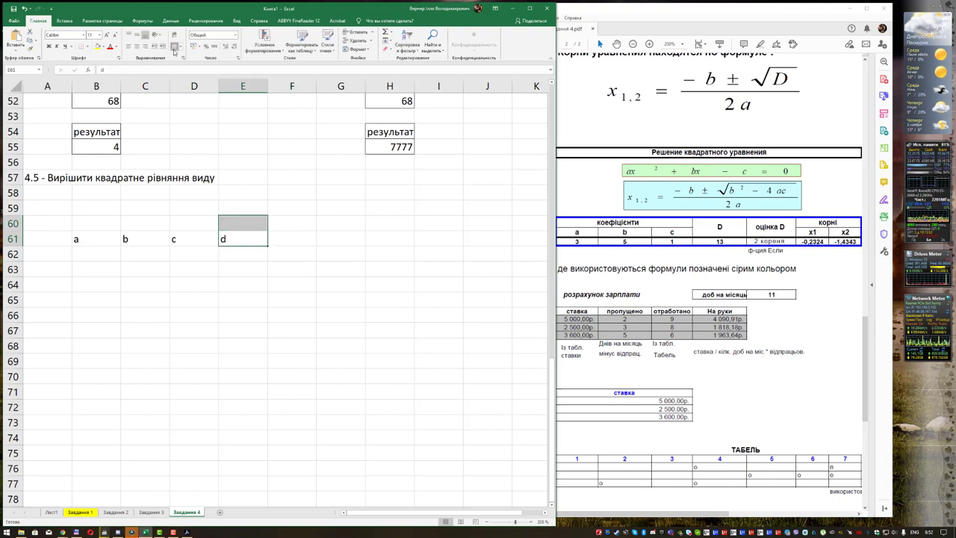
pyautogui.click(175, 46)
# - Merge F60:F61 with the 'оцінка D' header from the PDF and capitalise the D header
pyautogui.moveTo(285, 223); pyautogui.dragTo(291, 239)
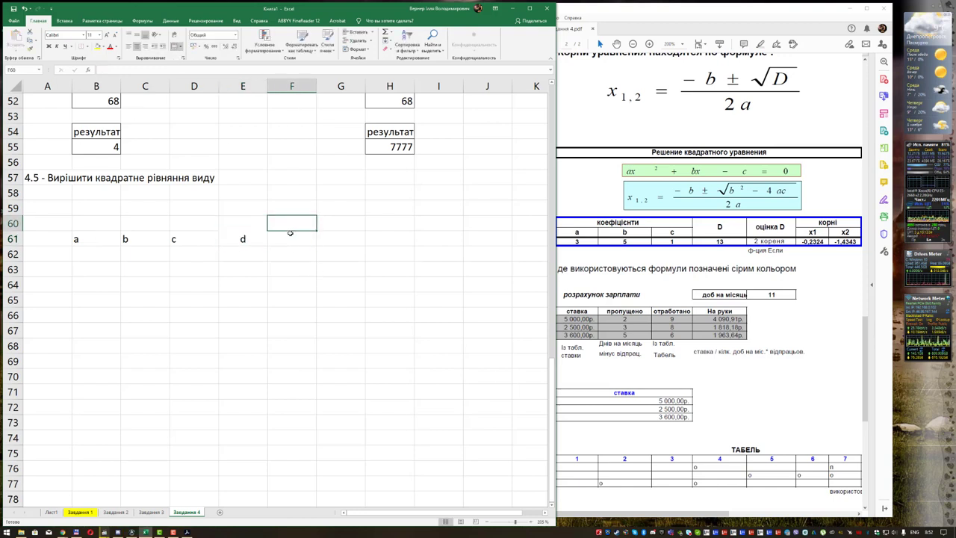
pyautogui.doubleClick(767, 227)
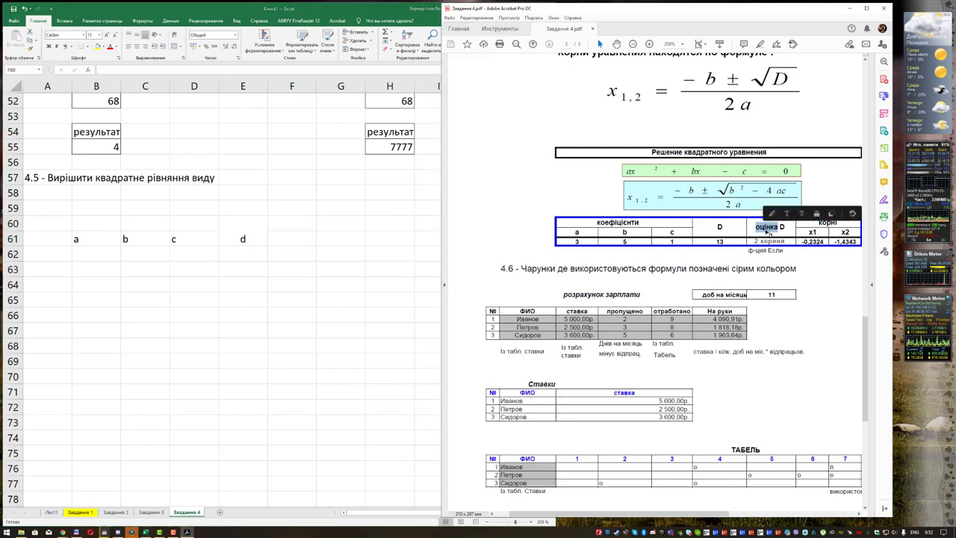
pyautogui.click(293, 237)
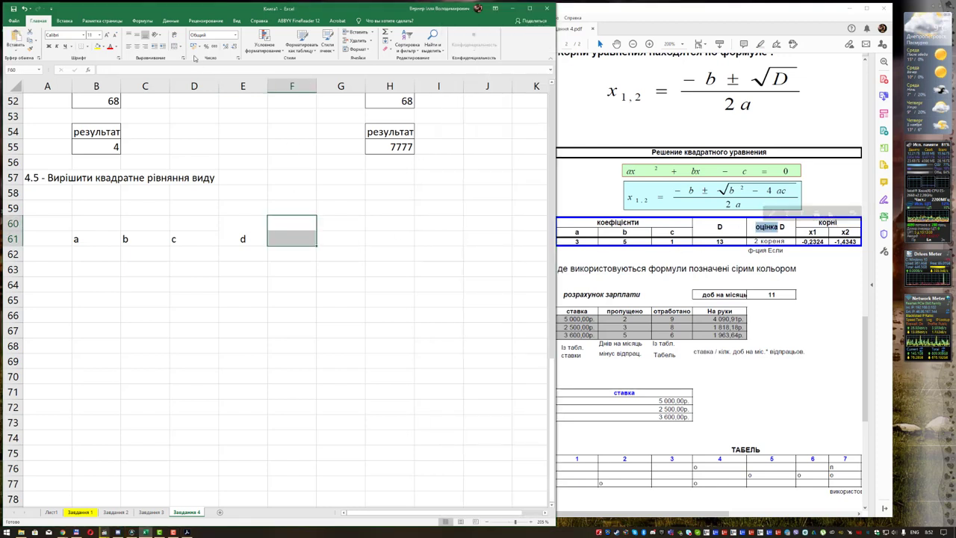
pyautogui.press('F4')
pyautogui.hotkey('ctrl', 'v')
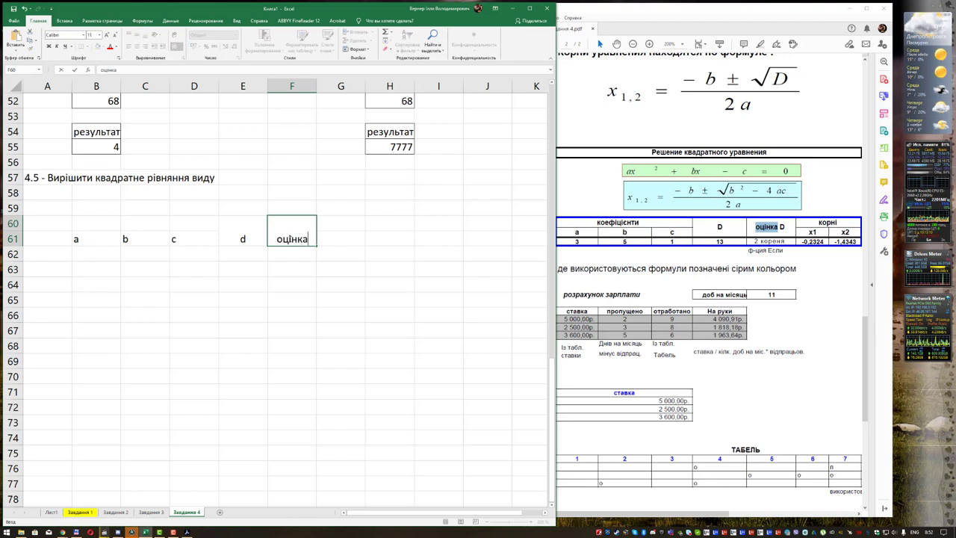
pyautogui.write('D')
pyautogui.press('Return')
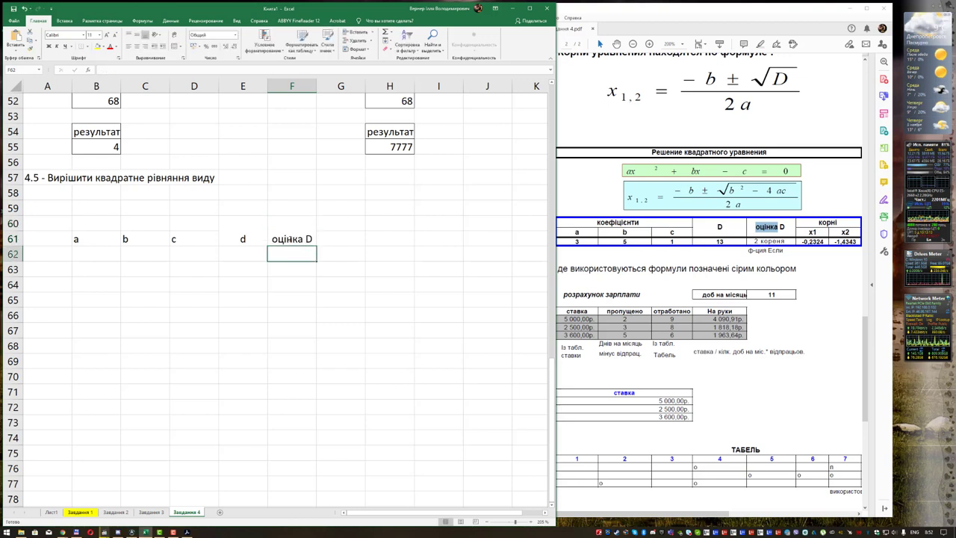
pyautogui.click(254, 235)
pyautogui.write('D')
pyautogui.press('Return')
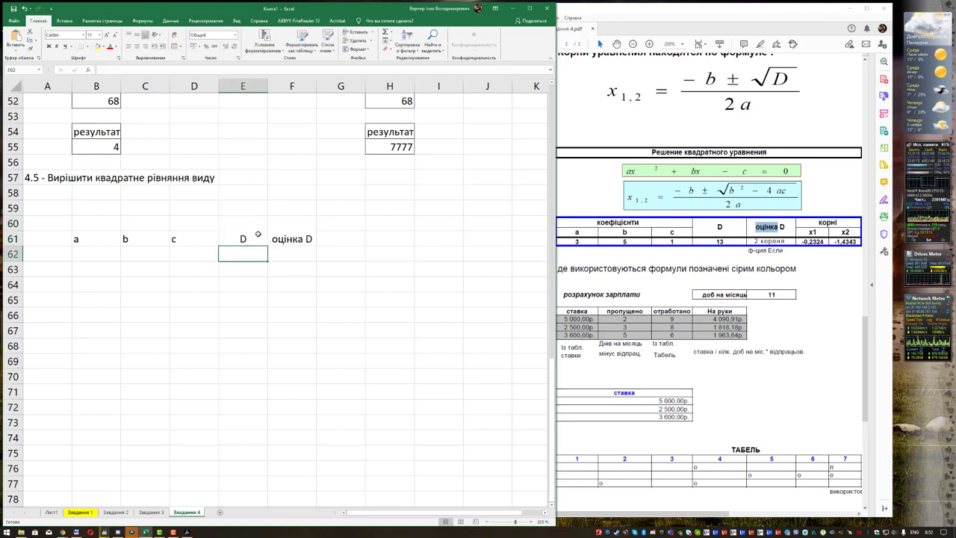
# - Merge G60:H60 and enter the корені header, correcting its spelling
pyautogui.moveTo(329, 226); pyautogui.dragTo(390, 225)
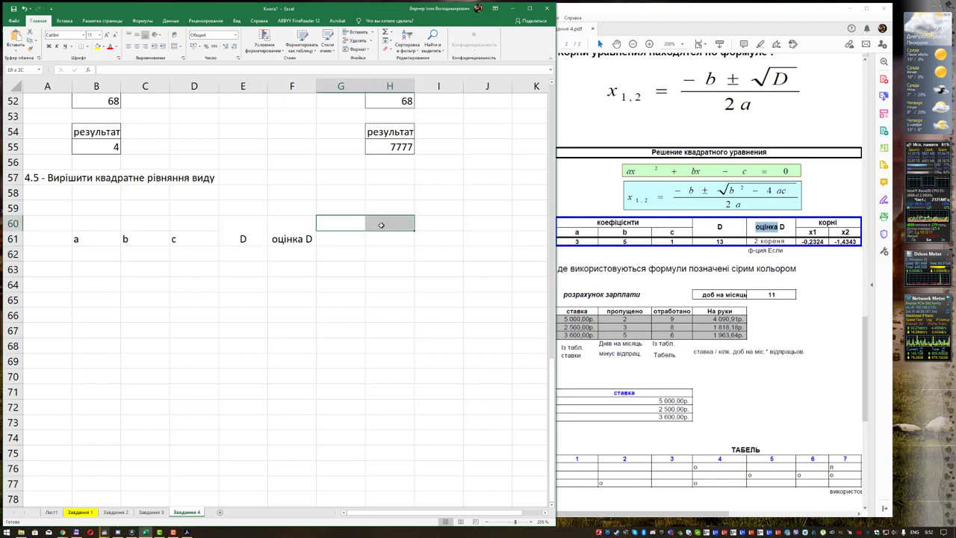
pyautogui.doubleClick(838, 222)
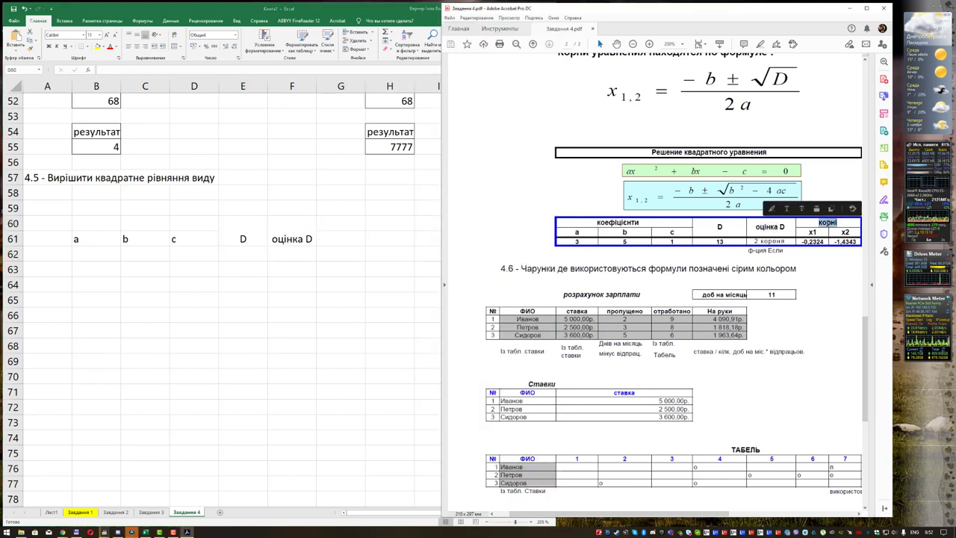
pyautogui.click(357, 232)
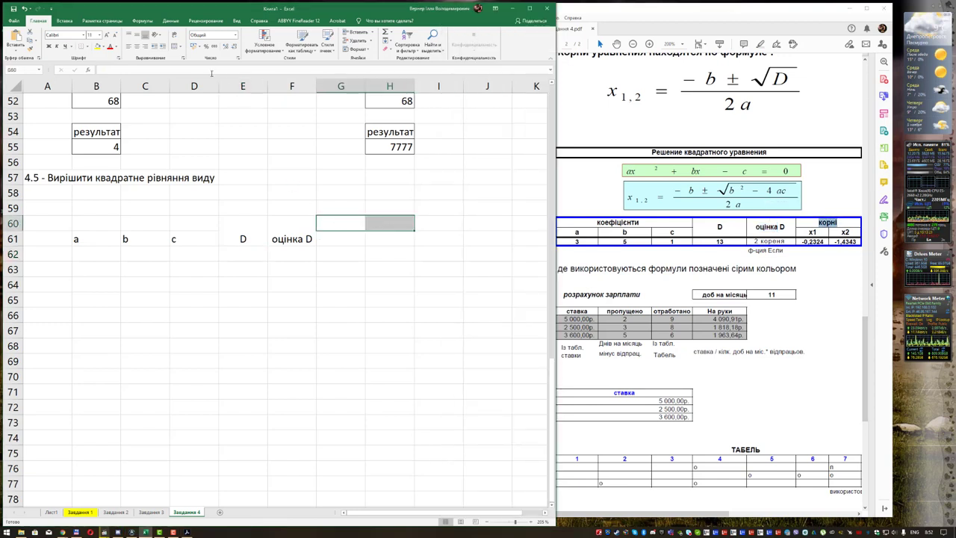
pyautogui.click(177, 47)
pyautogui.click(430, 290)
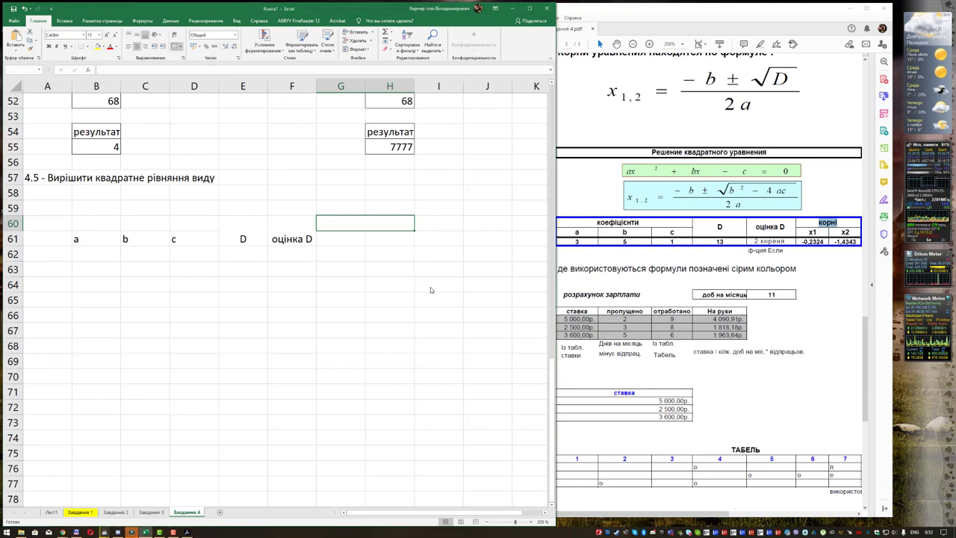
pyautogui.hotkey('ctrl', 'v')
pyautogui.click(451, 287)
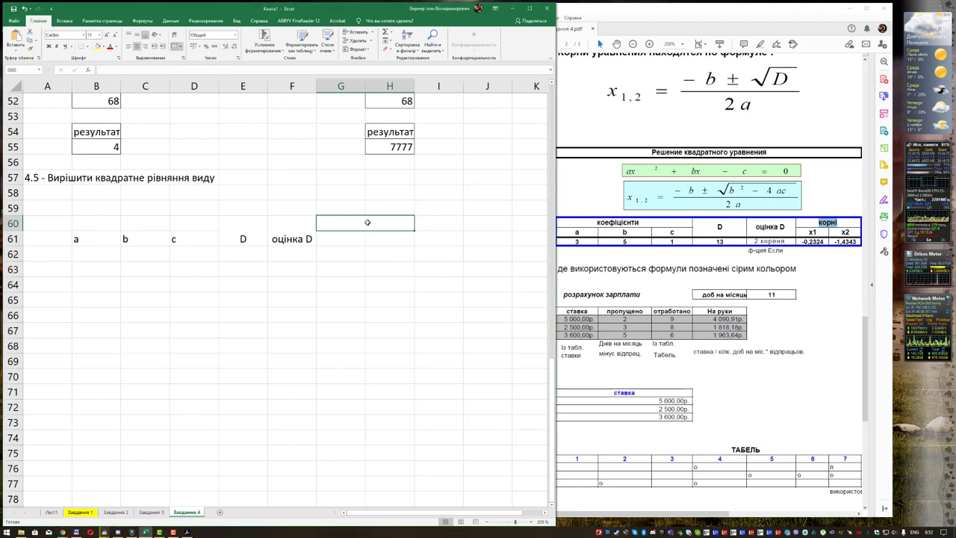
pyautogui.write('корні')
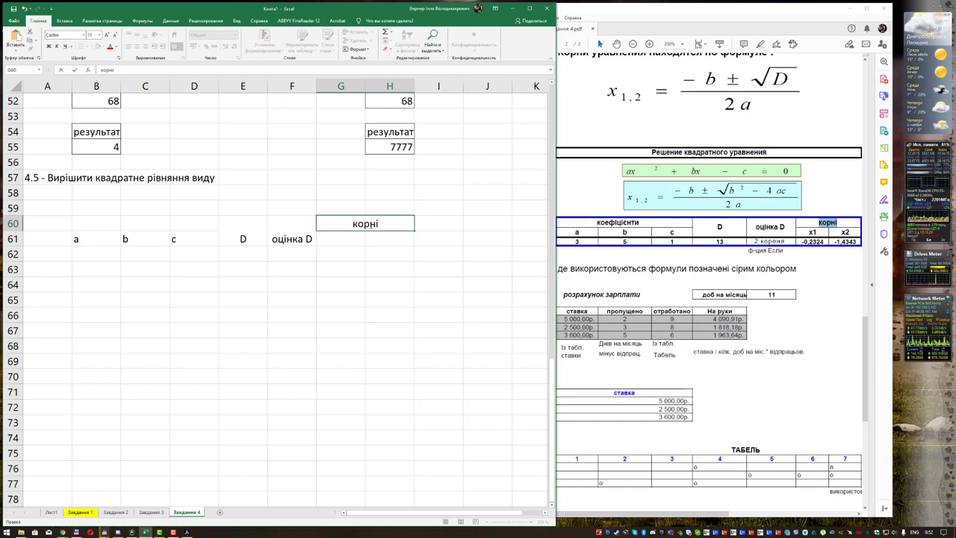
pyautogui.press('Return')
pyautogui.click(370, 225)
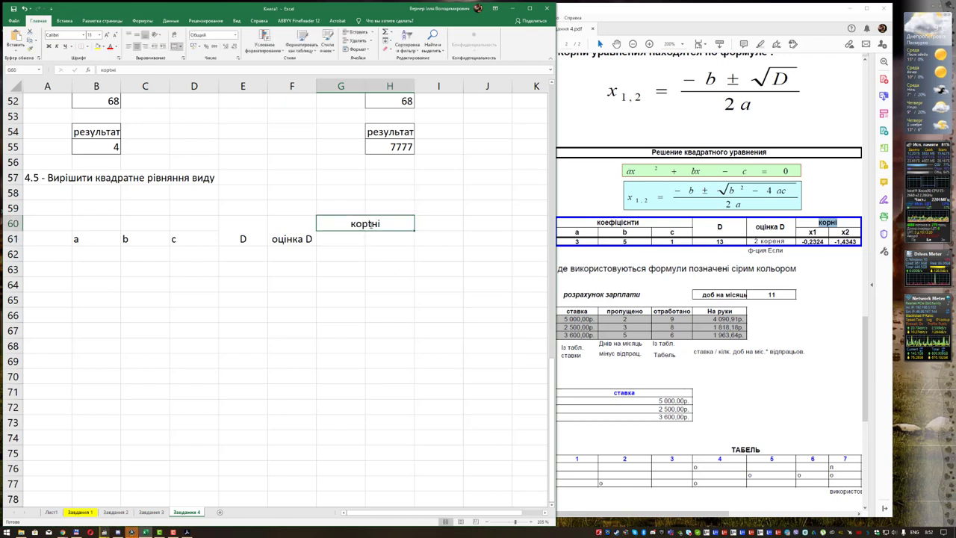
pyautogui.doubleClick(371, 225)
pyautogui.press('BackSpace')
pyautogui.write('е')
pyautogui.press('Return')
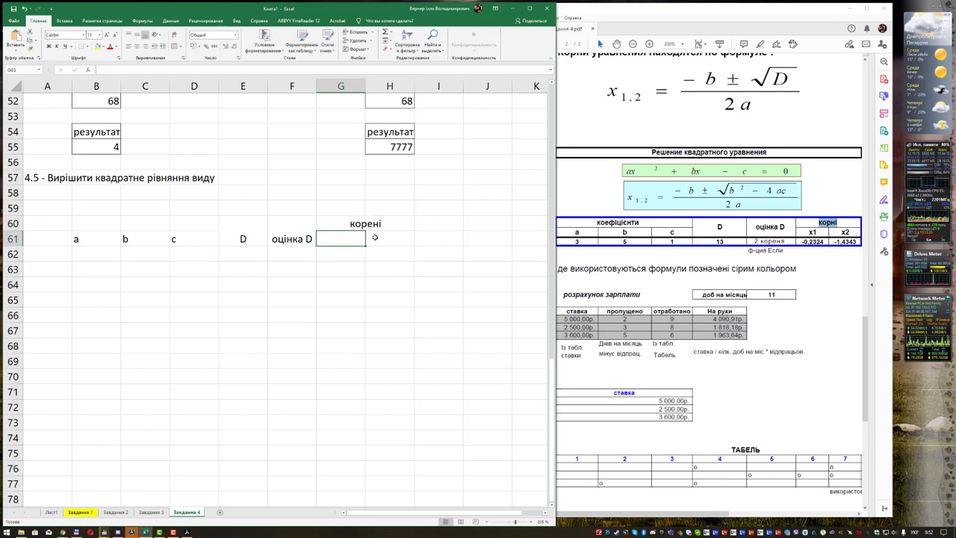
# - Label G61 and H61 as x1 and x2
pyautogui.write('x1')
pyautogui.click(375, 237)
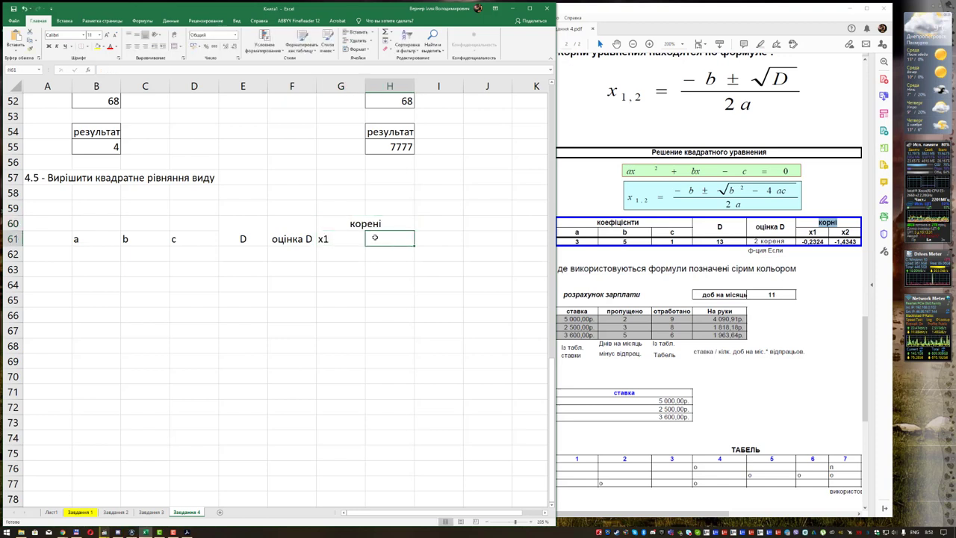
pyautogui.write('x2')
pyautogui.press('Return')
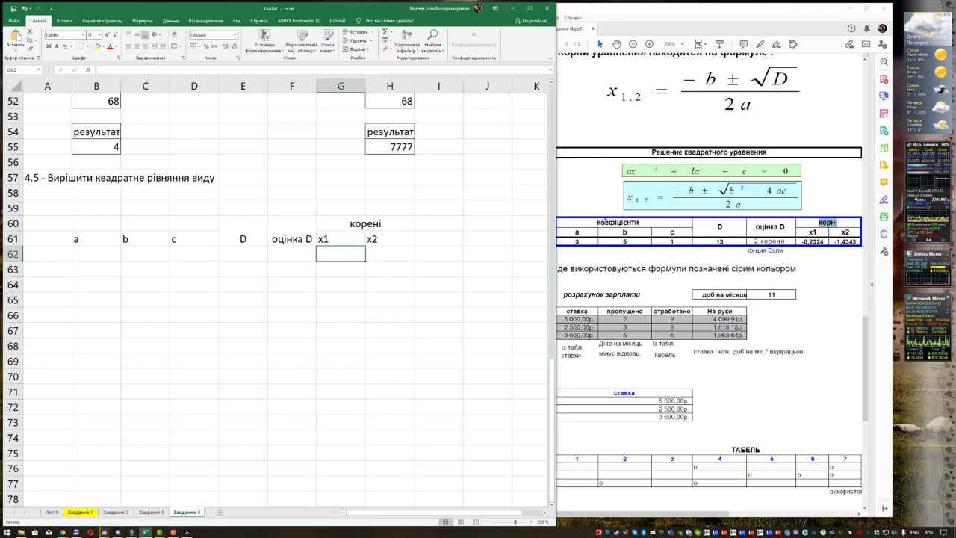
pyautogui.doubleClick(617, 221)
pyautogui.hotkey('ctrl', 'c')
pyautogui.click(108, 228)
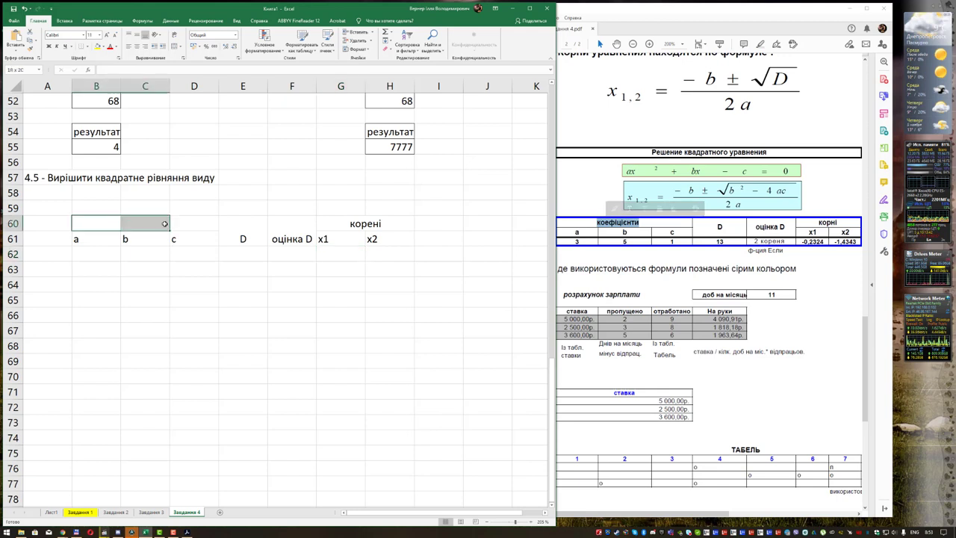
# - Merge B60:D60 and paste the heading коефіцієнти into it
pyautogui.moveTo(109, 228); pyautogui.dragTo(196, 224)
pyautogui.click(176, 47)
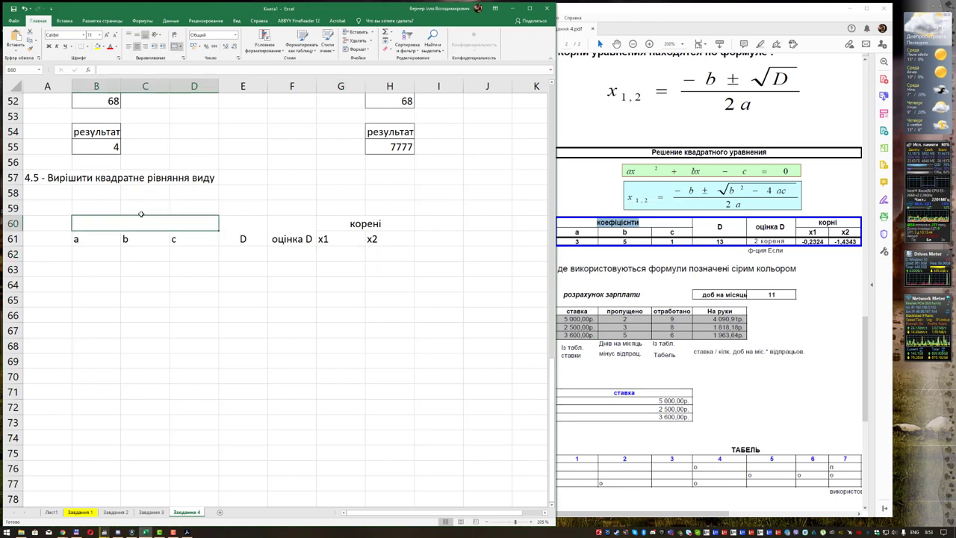
pyautogui.doubleClick(139, 223)
pyautogui.hotkey('ctrl', 'v')
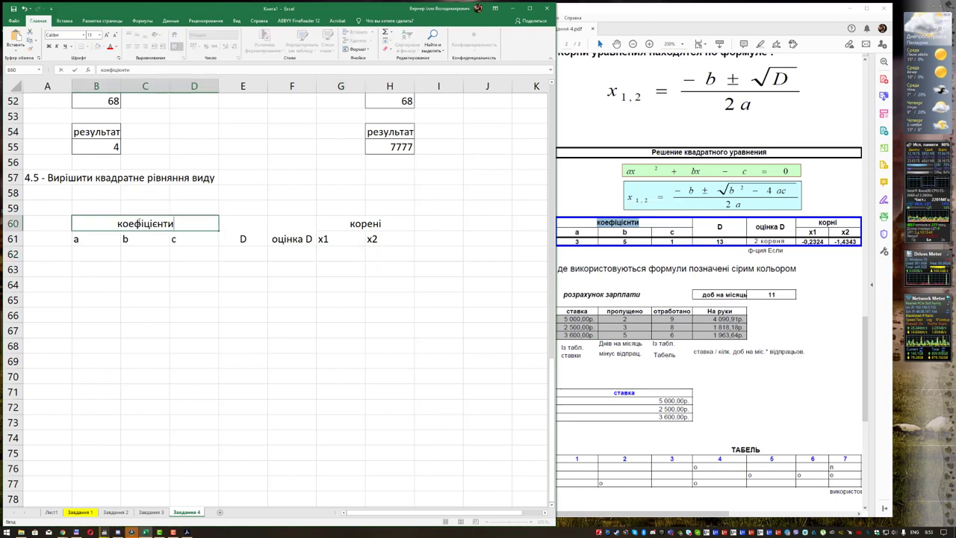
pyautogui.click(132, 254)
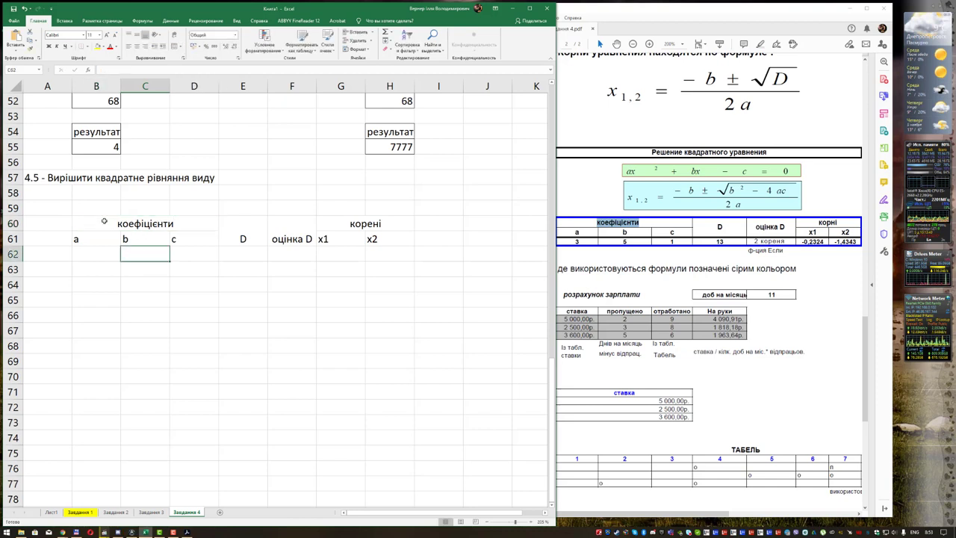
# - Apply outline and inside borders to the table B60:H62 in Format Cells
pyautogui.moveTo(105, 220)
pyautogui.mouseDown()
pyautogui.moveTo(352, 240)
pyautogui.moveTo(352, 254)
pyautogui.mouseUp()
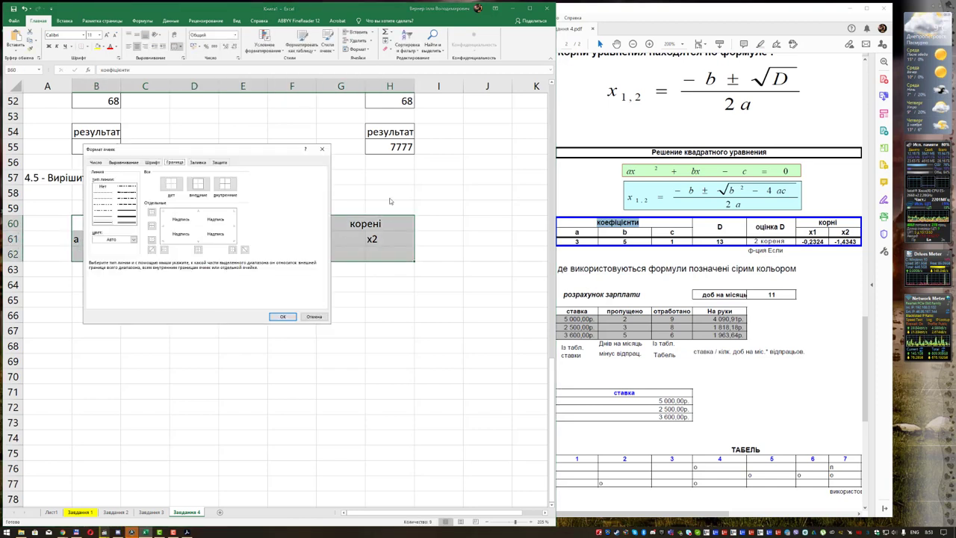
pyautogui.hotkey('ctrl', '1')
pyautogui.click(208, 185)
pyautogui.click(224, 183)
pyautogui.click(282, 317)
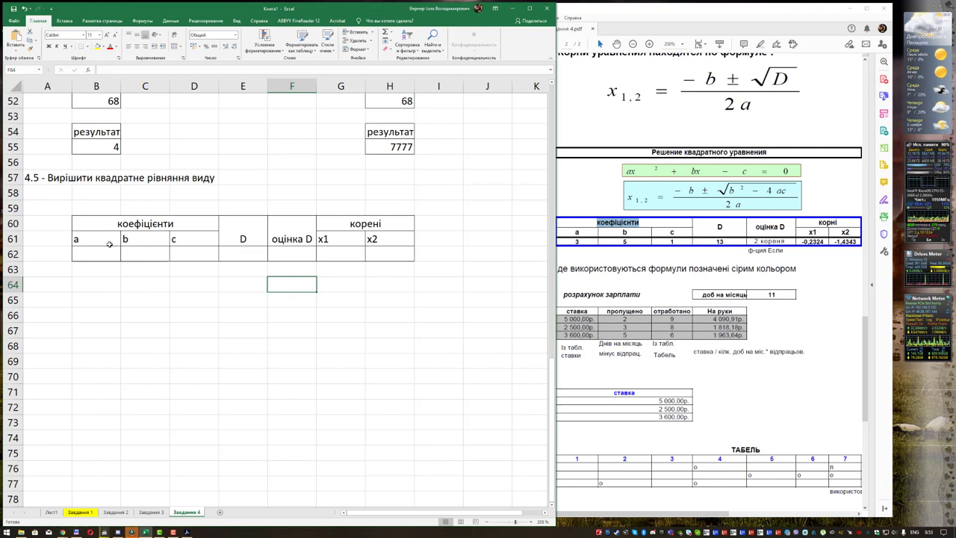
# - Centre the header texts across the table B60:H62
pyautogui.moveTo(103, 239); pyautogui.dragTo(159, 239)
pyautogui.moveTo(80, 221); pyautogui.dragTo(372, 239)
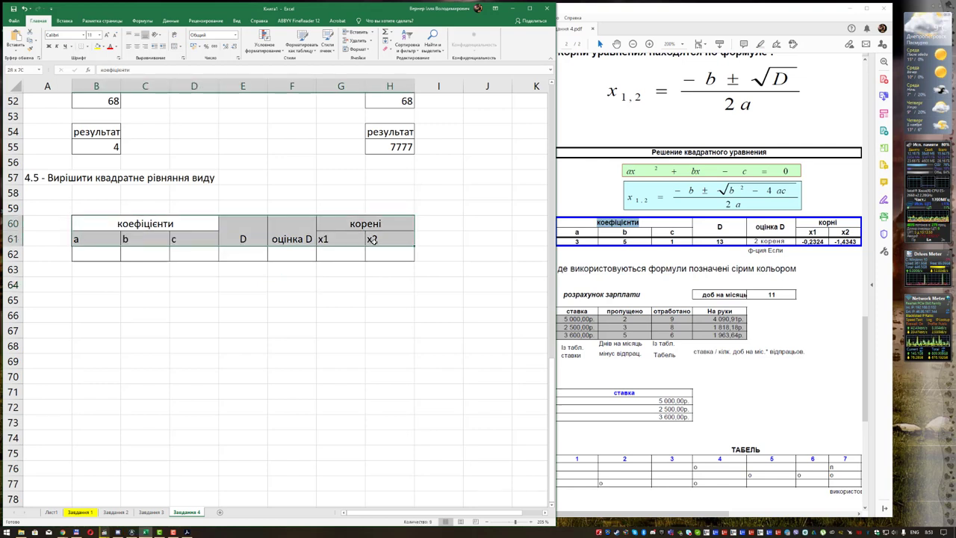
pyautogui.moveTo(107, 224); pyautogui.dragTo(366, 254)
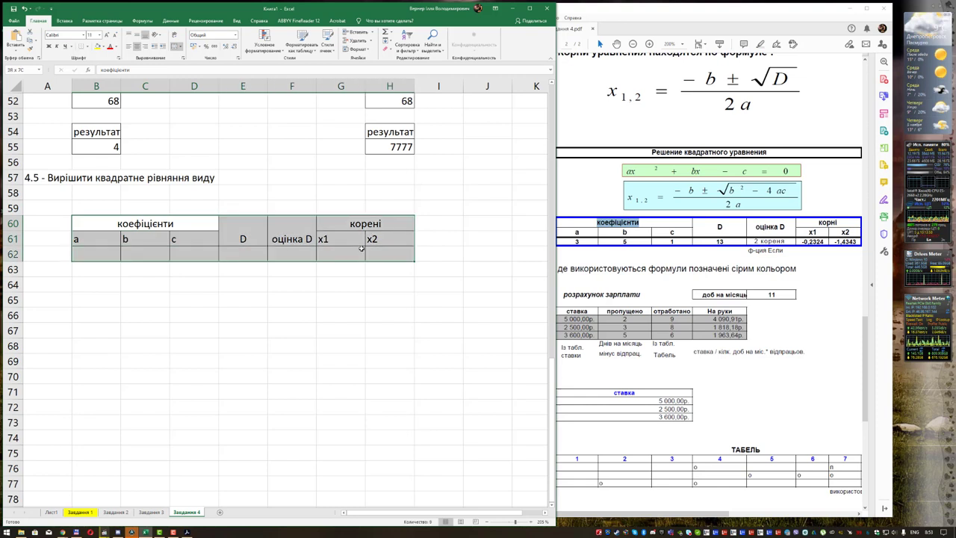
pyautogui.click(138, 47)
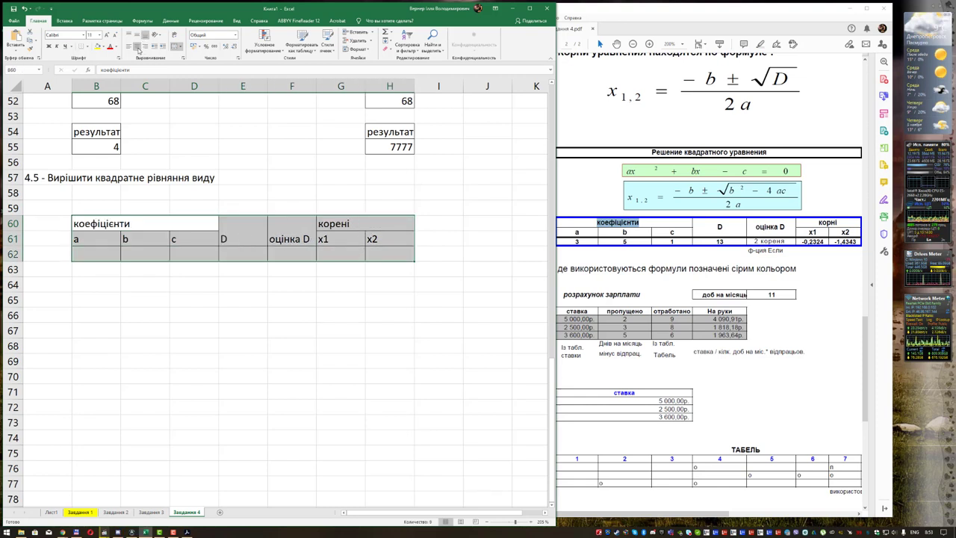
pyautogui.click(138, 48)
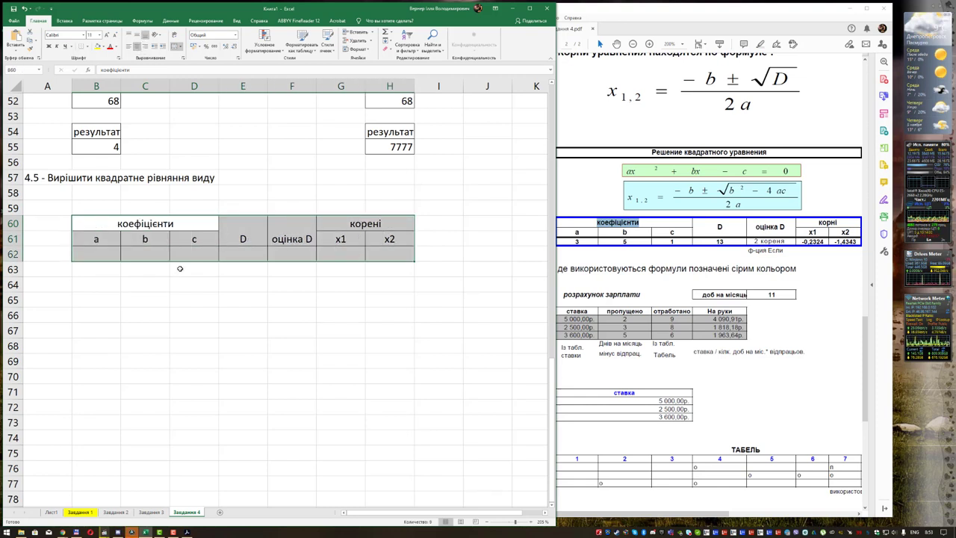
# - Enter coefficients a=3, b=5, c=1 in B62:D62
pyautogui.click(107, 254)
pyautogui.write('3')
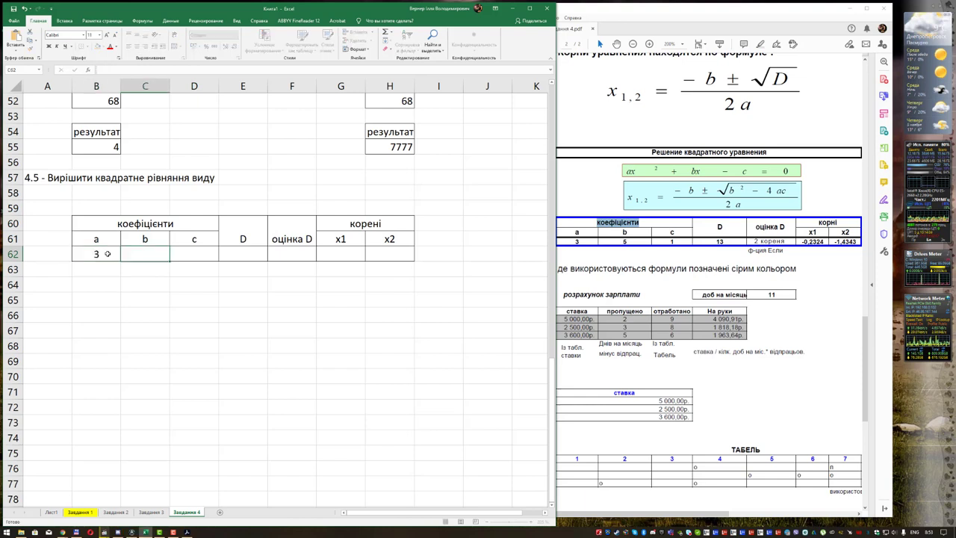
pyautogui.press('Tab')
pyautogui.write('5')
pyautogui.press('Tab')
pyautogui.write('1')
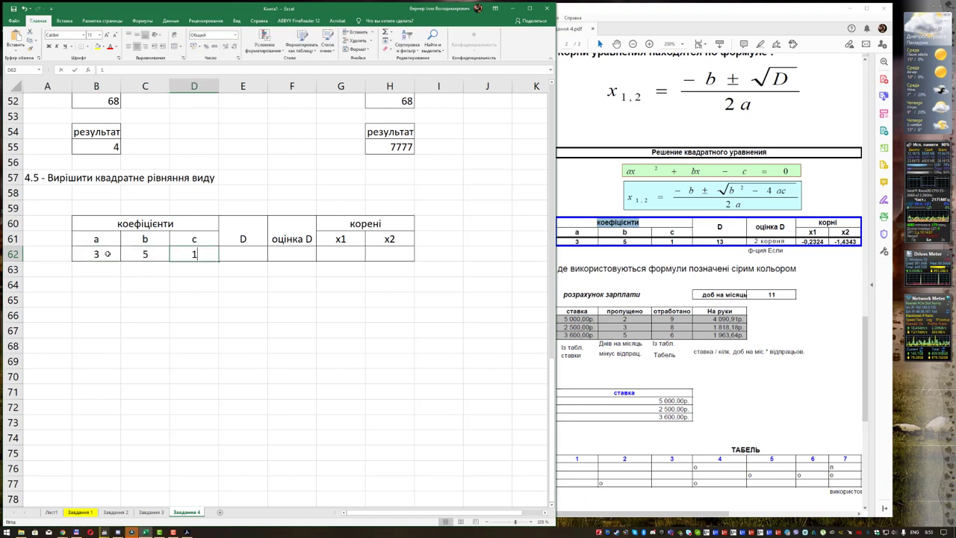
pyautogui.press('Tab')
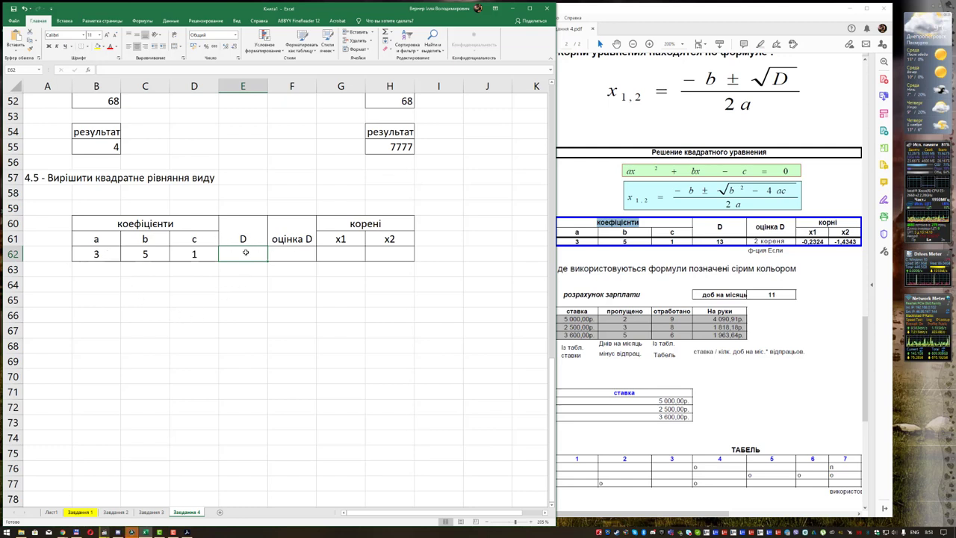
# - Enter the discriminant formula =C62^2-4*B62*D62 in E62
pyautogui.moveTo(557, 276); pyautogui.dragTo(442, 276)
pyautogui.scroll(3, 659, 279)
pyautogui.scroll(2, 662, 277)
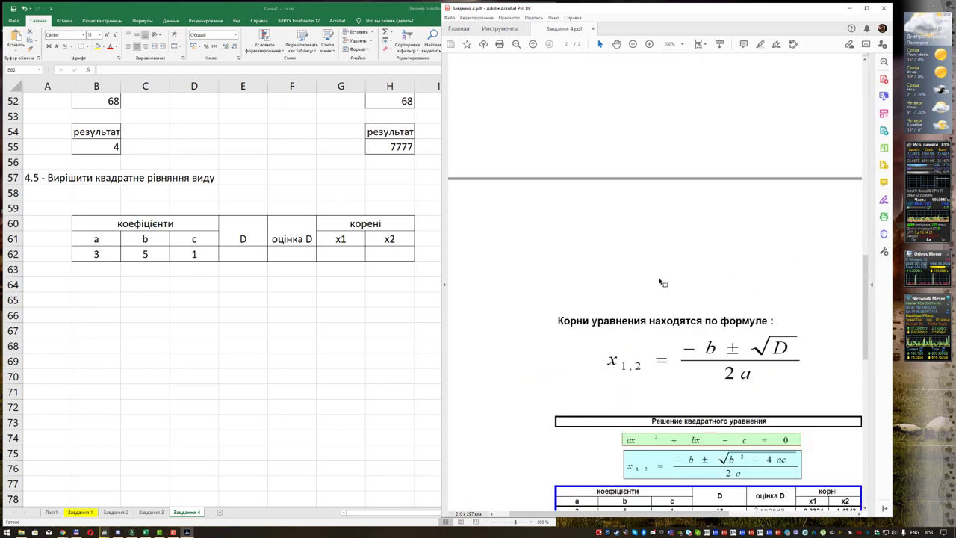
pyautogui.scroll(3, 662, 280)
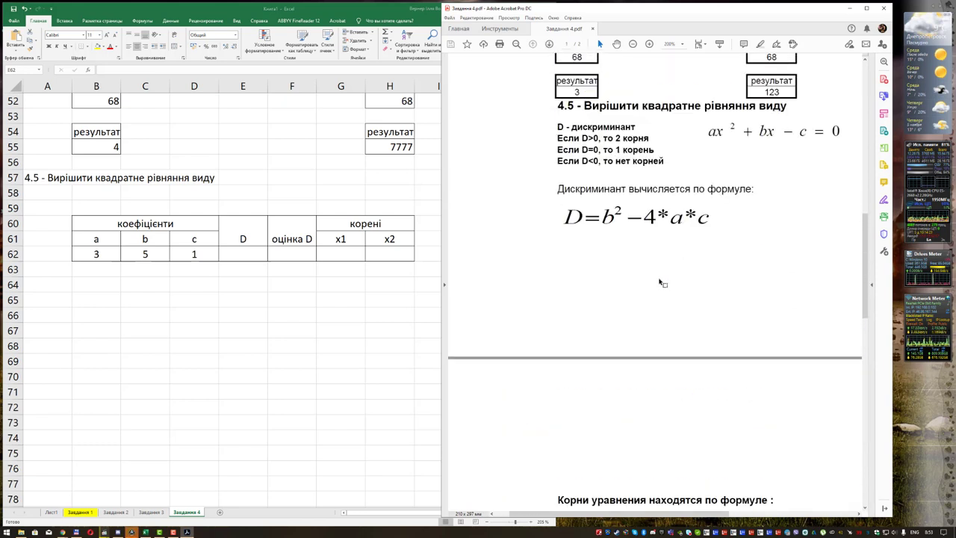
pyautogui.click(243, 254)
pyautogui.write('=')
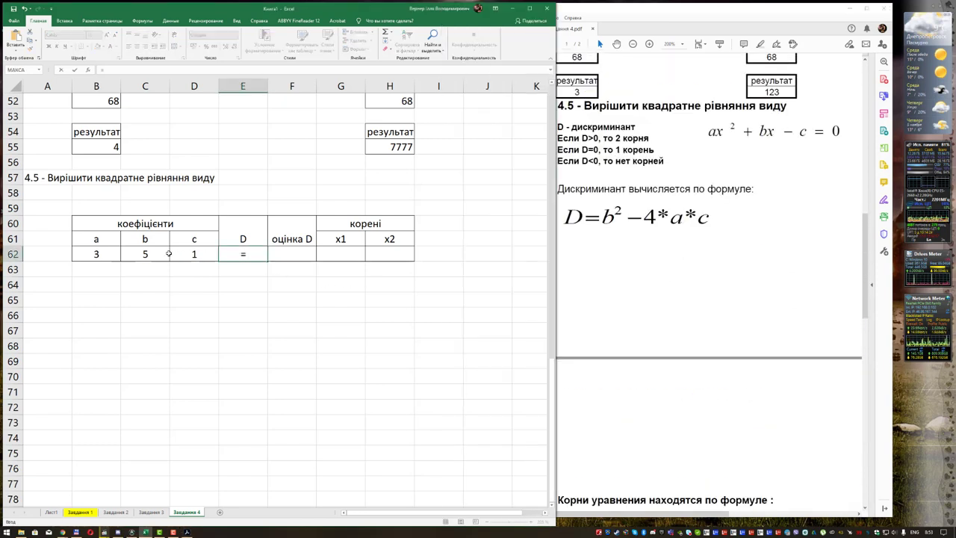
pyautogui.click(147, 254)
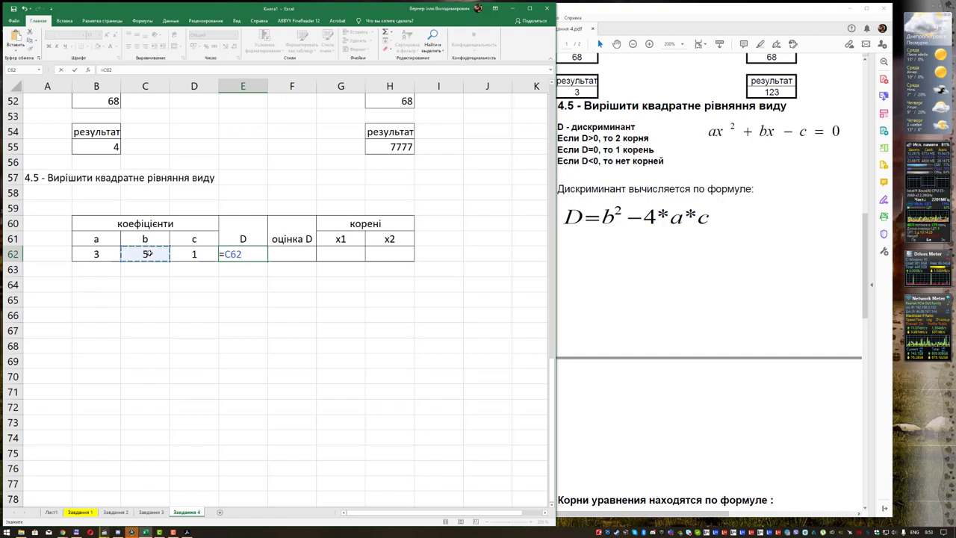
pyautogui.write('&')
pyautogui.press('BackSpace')
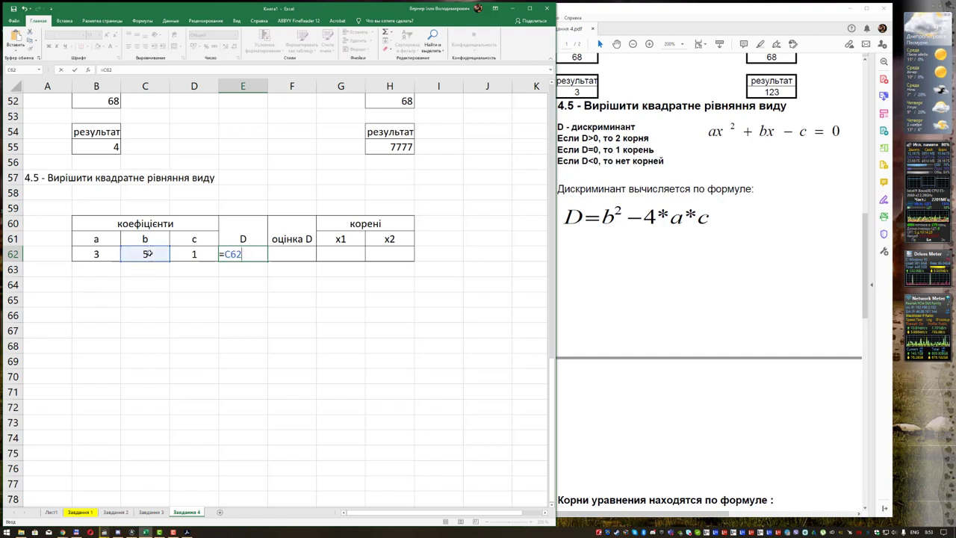
pyautogui.write('^2')
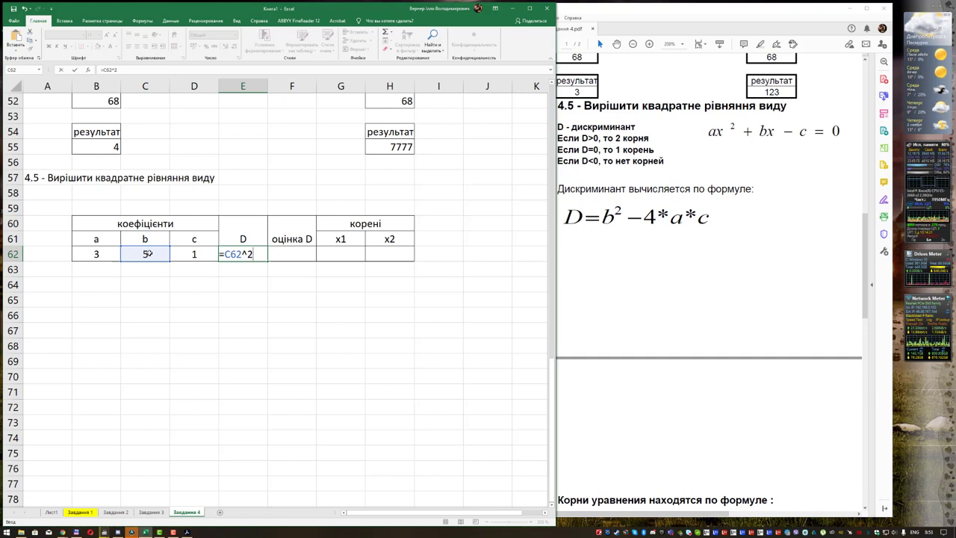
pyautogui.write('-4*')
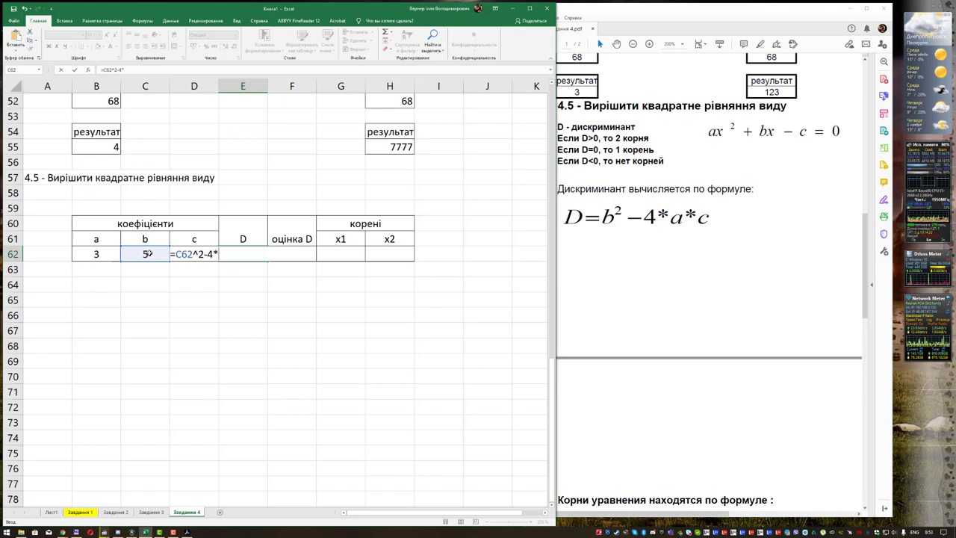
pyautogui.click(98, 254)
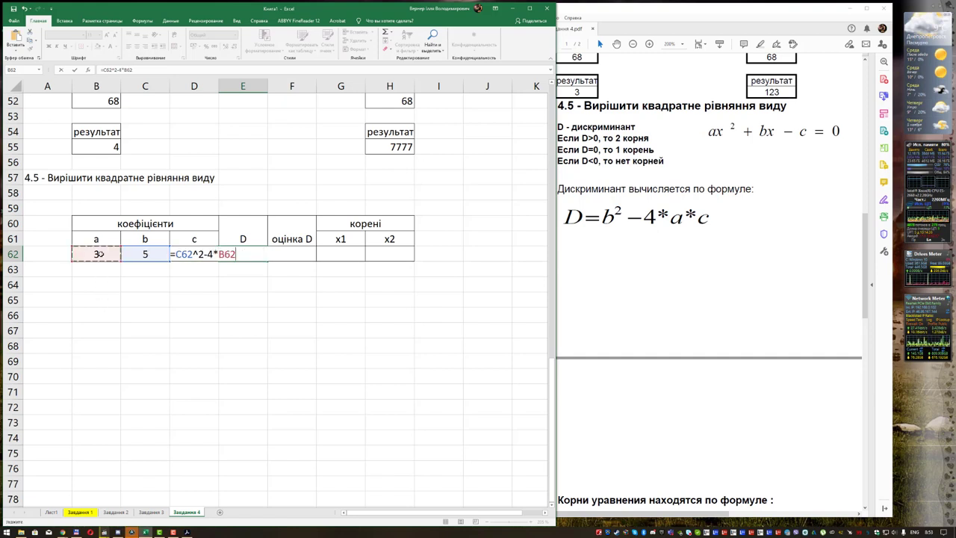
pyautogui.write('*')
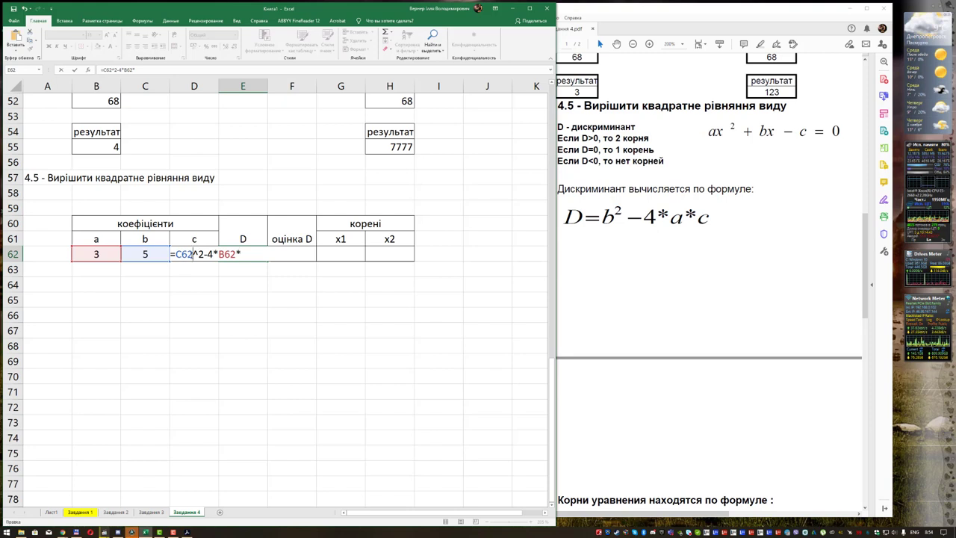
pyautogui.write('D62')
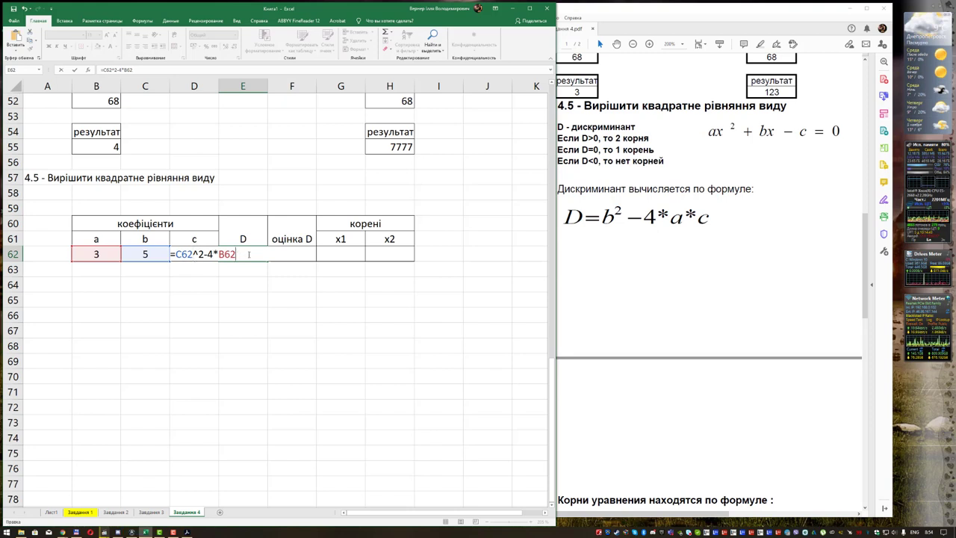
pyautogui.press('Return')
# - Correct E62's formula to multiply by coefficient c in D62, giving D = 13
pyautogui.click(249, 254)
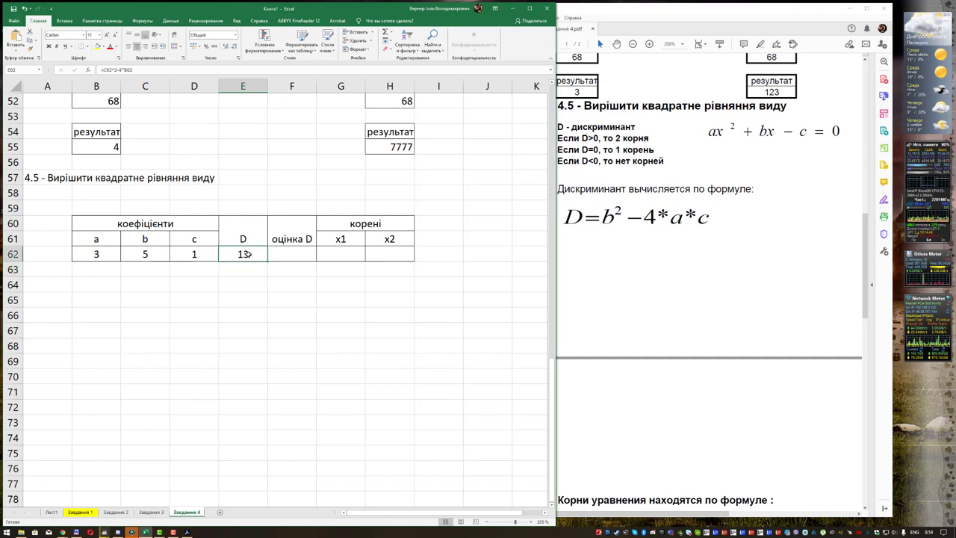
pyautogui.doubleClick(249, 254)
pyautogui.press('BackSpace')
pyautogui.press('BackSpace')
pyautogui.press('BackSpace')
pyautogui.hotkey('ctrl', 'Return')
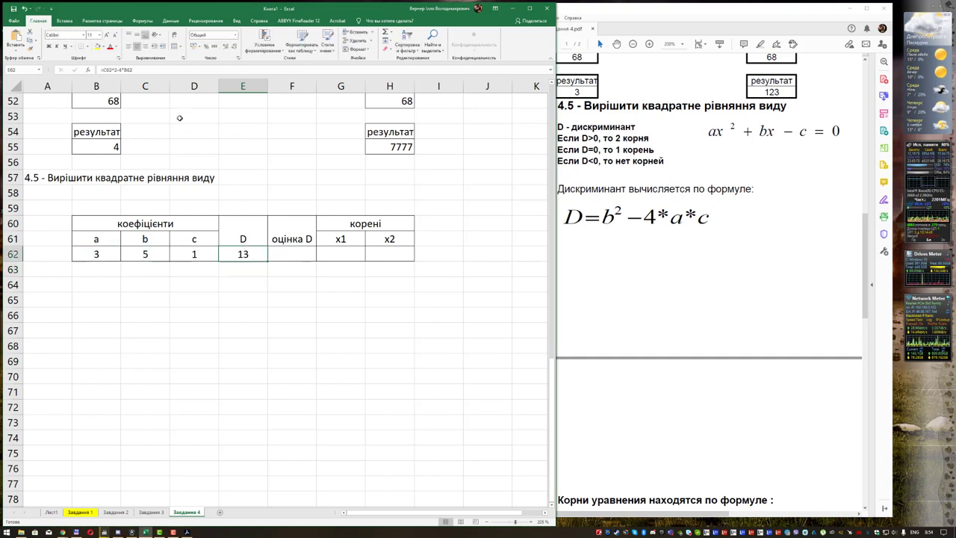
pyautogui.click(160, 70)
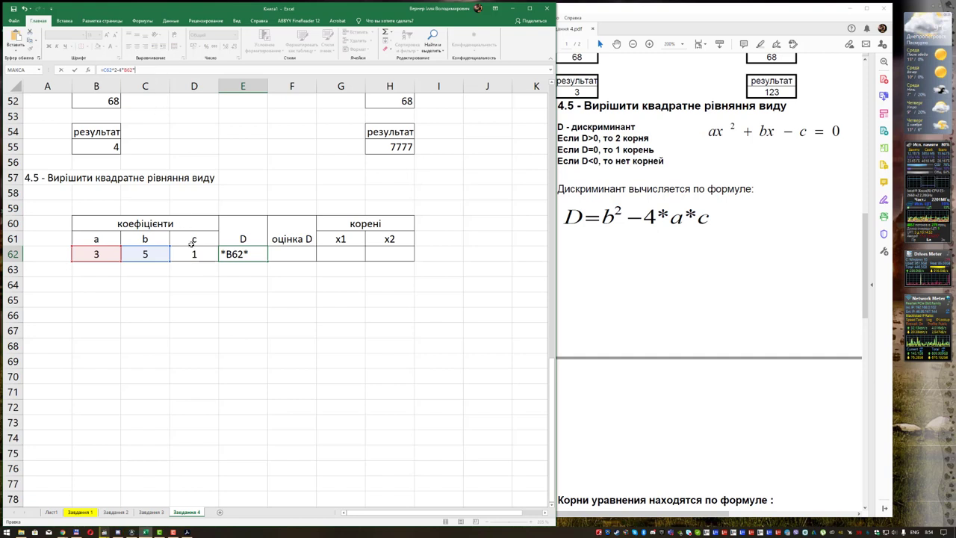
pyautogui.click(196, 254)
pyautogui.press('Return')
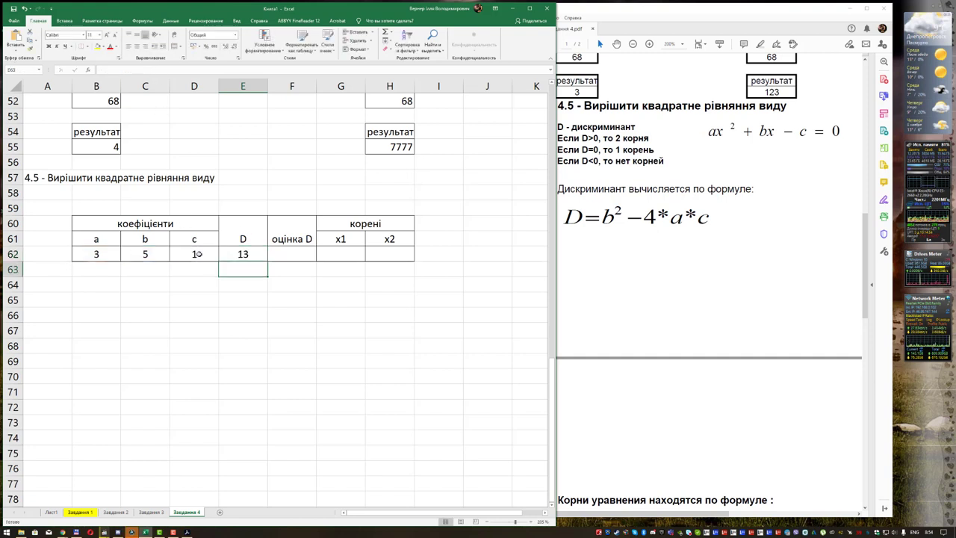
pyautogui.click(248, 256)
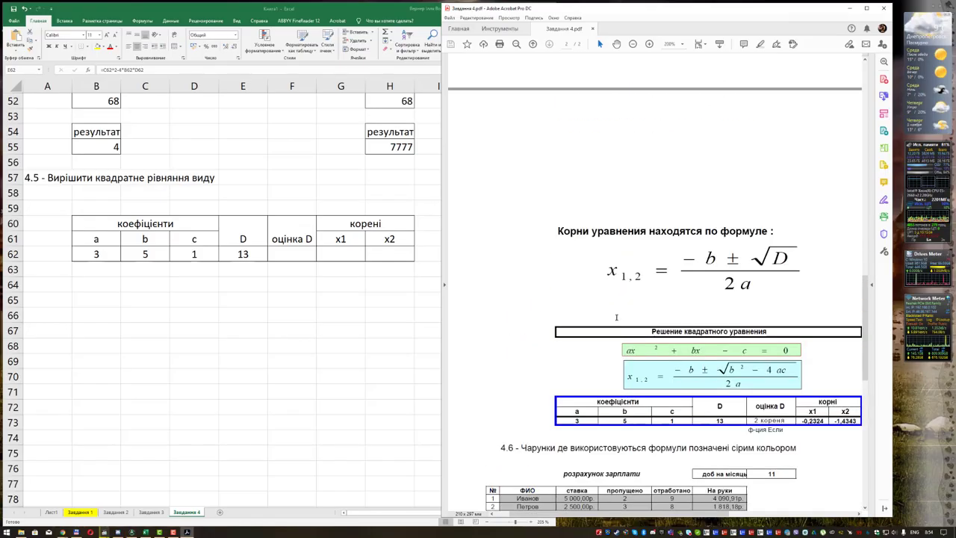
pyautogui.scroll(3, 618, 320)
pyautogui.scroll(2, 618, 321)
pyautogui.scroll(-1, 617, 321)
pyautogui.scroll(-1, 618, 320)
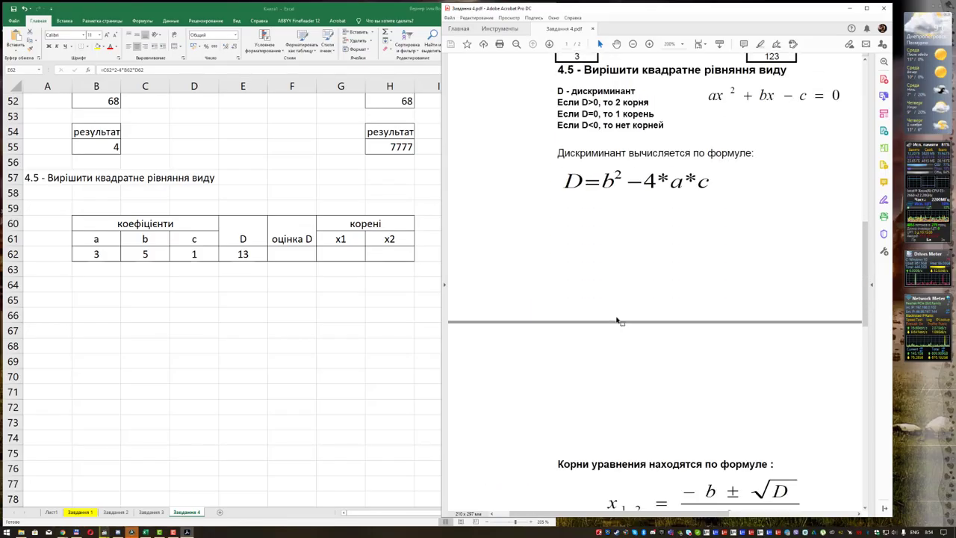
pyautogui.click(298, 253)
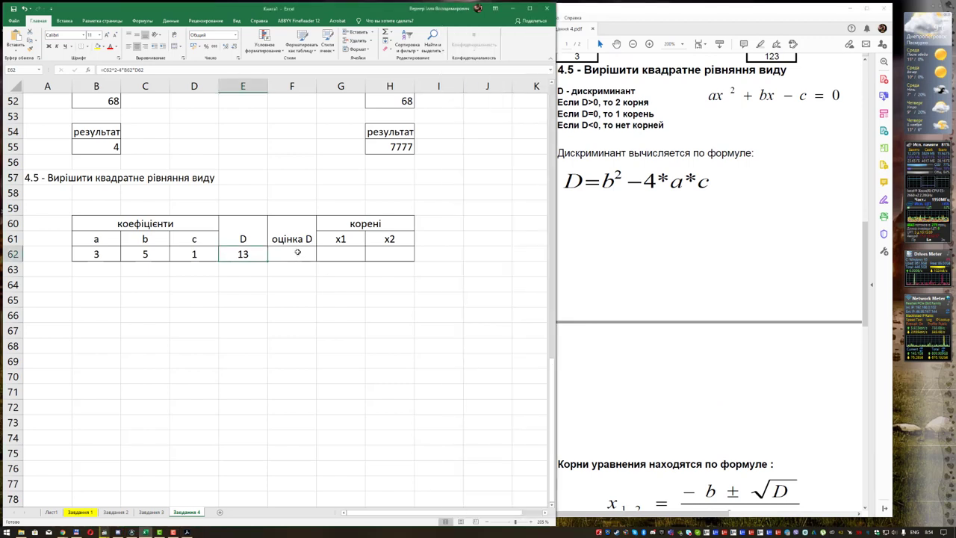
pyautogui.click(297, 253)
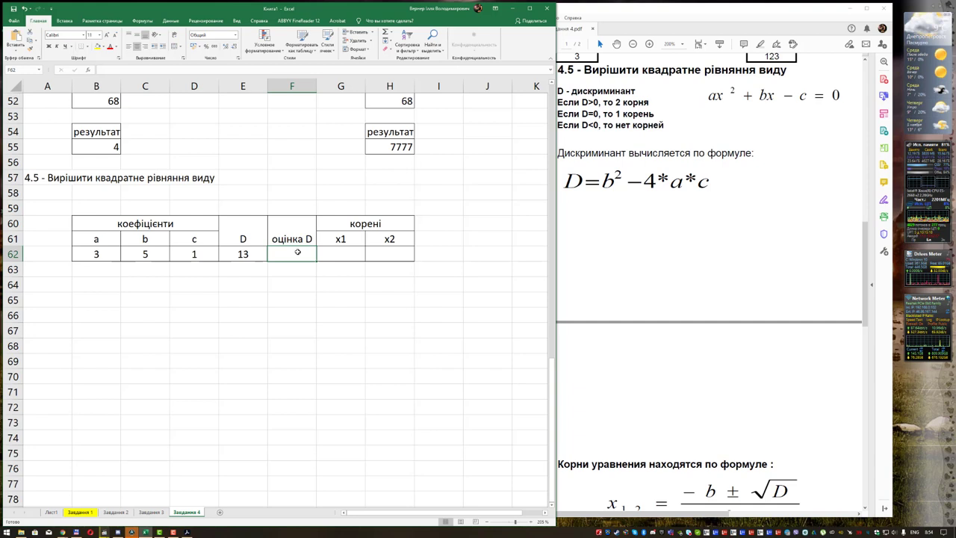
# - Insert the ЕСЛИ function into F62 by searching the function list for если
pyautogui.write('=')
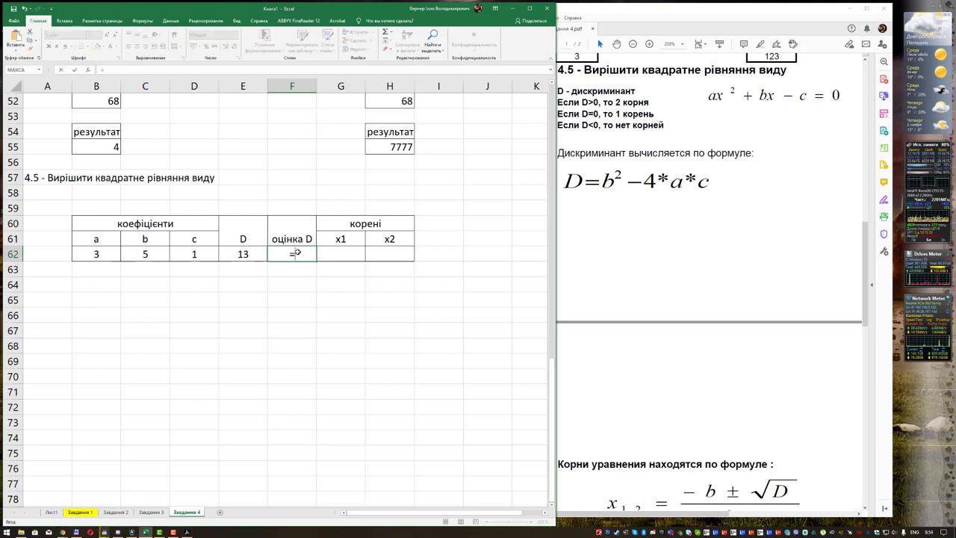
pyautogui.click(89, 70)
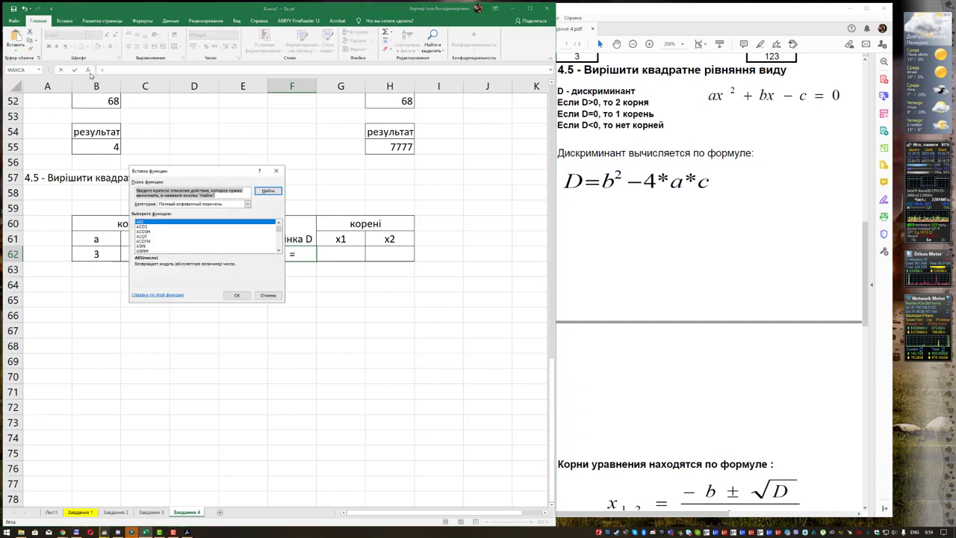
pyautogui.scroll(-5, 160, 237)
pyautogui.scroll(-5, 159, 238)
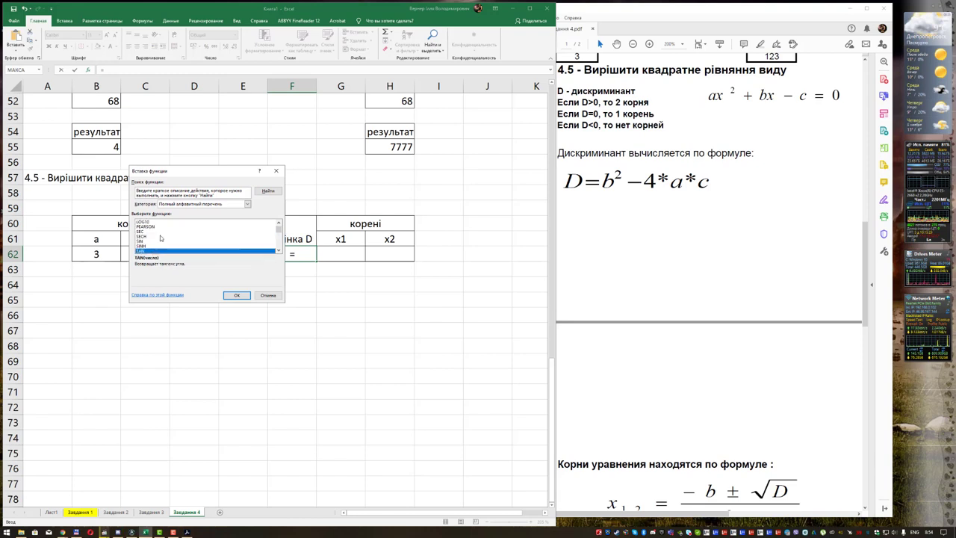
pyautogui.hotkey('alt', 'shift')
pyautogui.write('если')
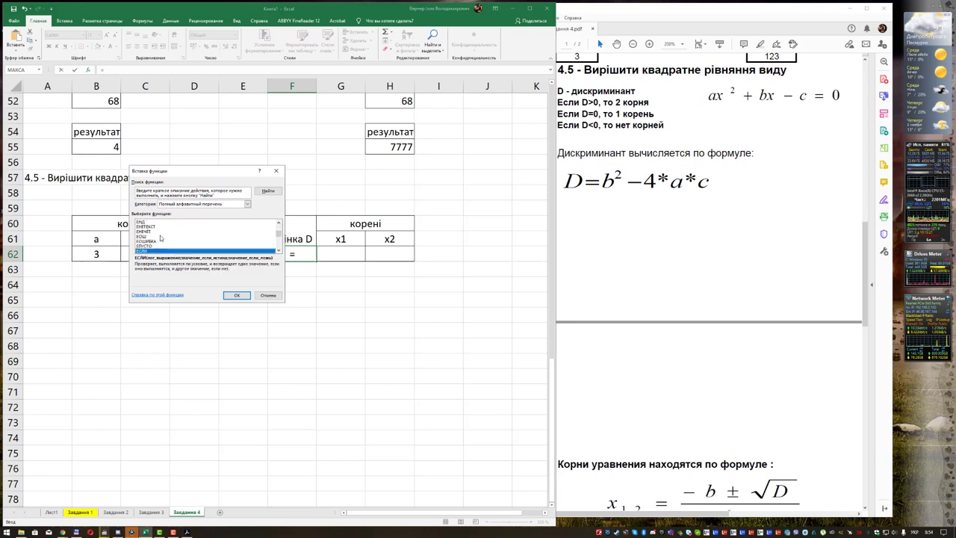
pyautogui.press('Return')
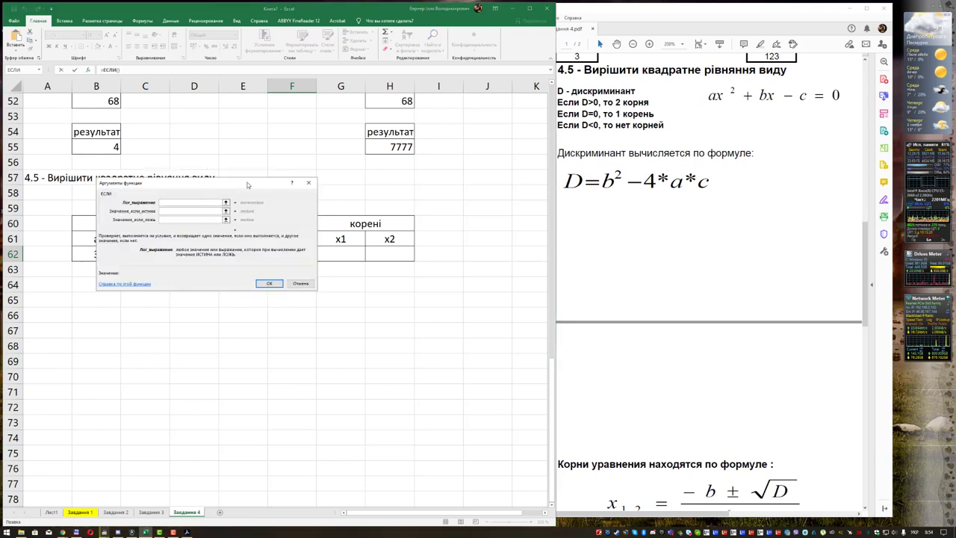
# - Set the IF condition to E62>0 with true value 'немає коренів'
pyautogui.moveTo(249, 183); pyautogui.dragTo(395, 309)
pyautogui.click(239, 253)
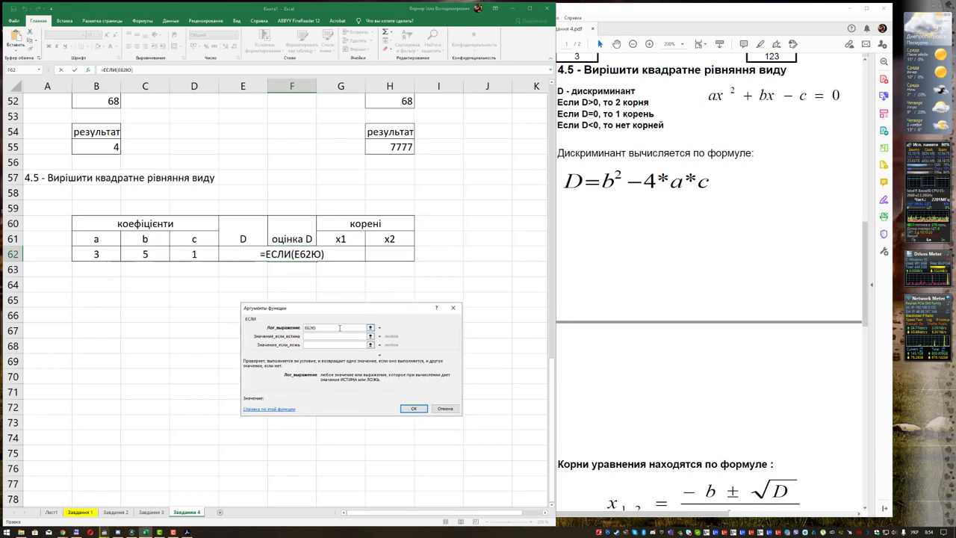
pyautogui.write('>')
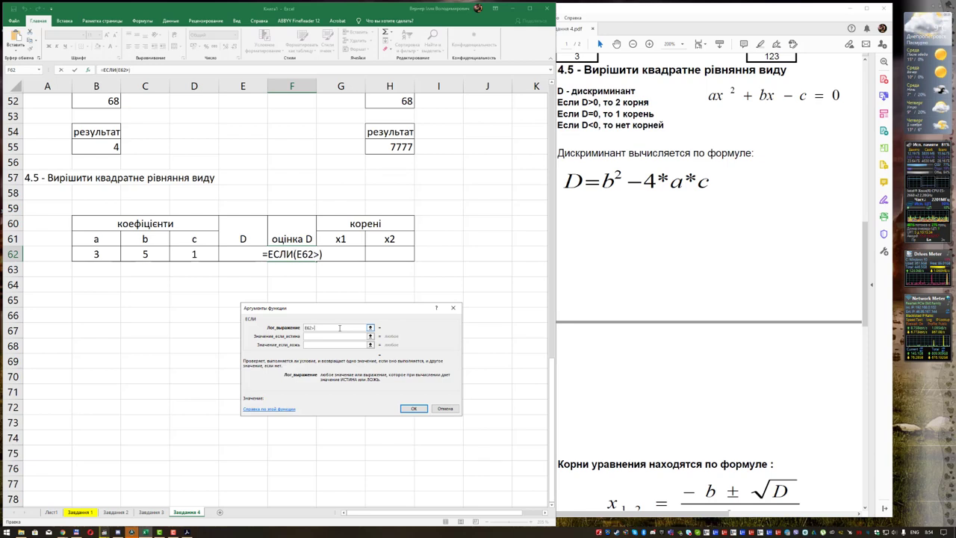
pyautogui.write('0')
pyautogui.click(323, 337)
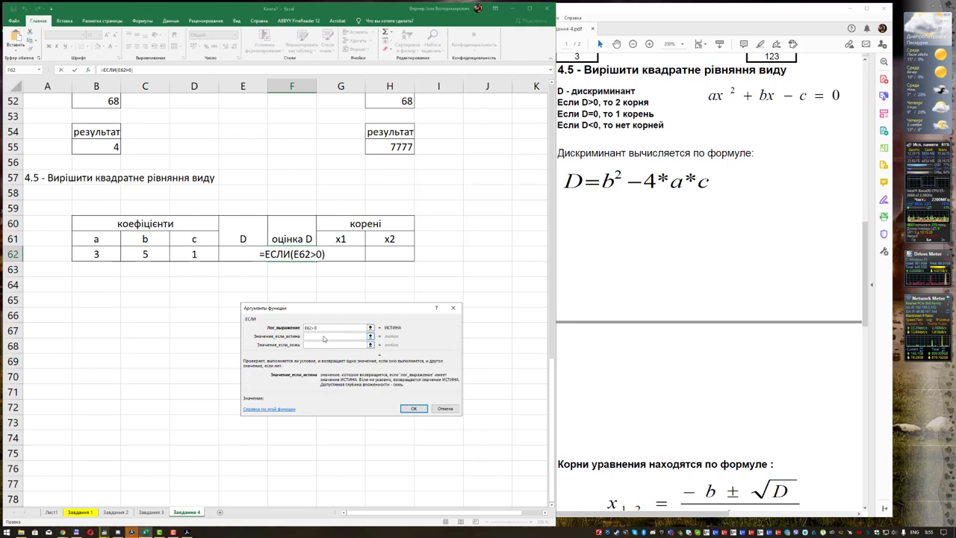
pyautogui.write('немає ')
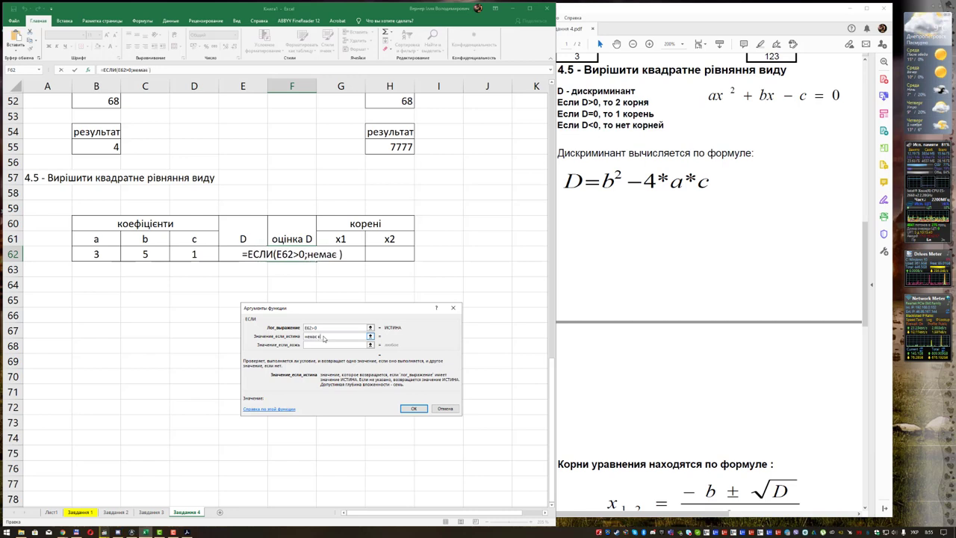
pyautogui.write('корінн')
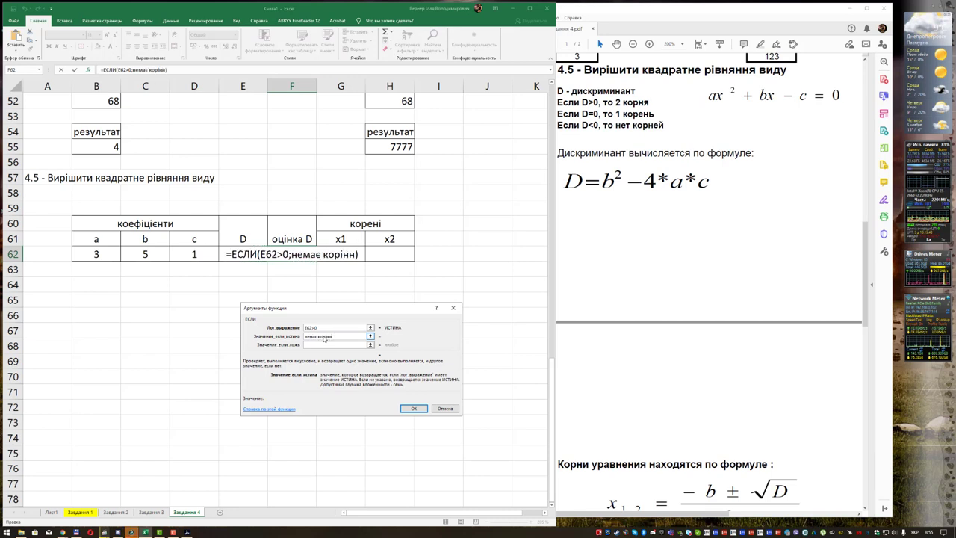
pyautogui.write('і')
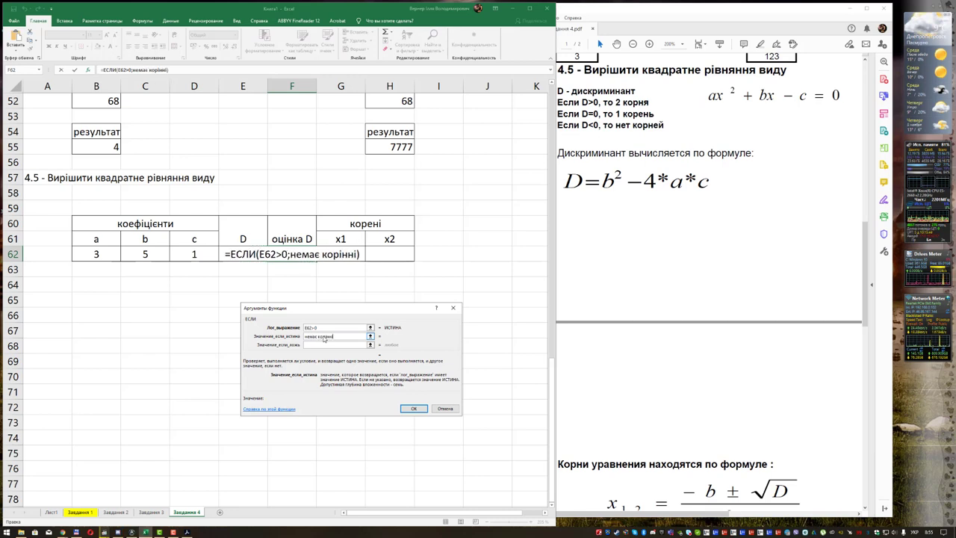
pyautogui.press('BackSpace')
pyautogui.press('BackSpace')
pyautogui.press('BackSpace')
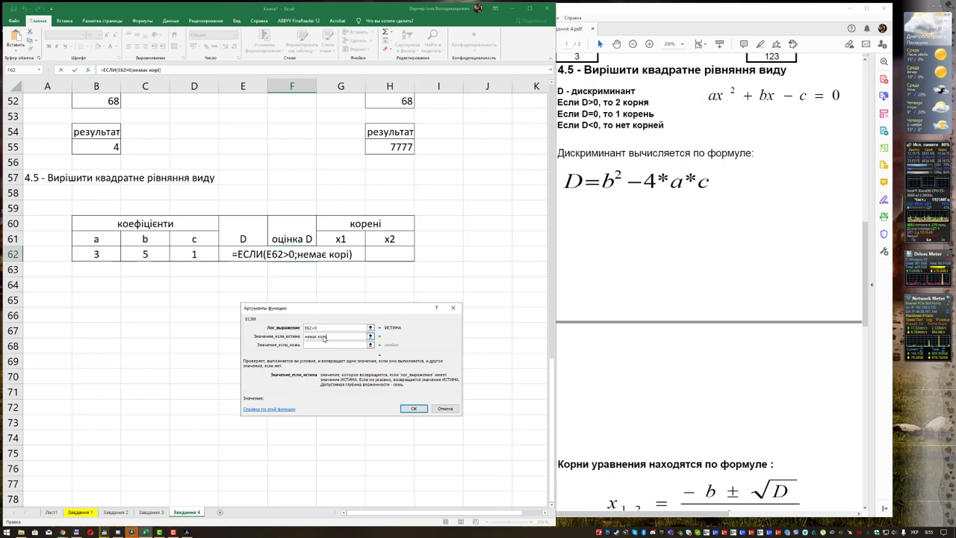
pyautogui.press('BackSpace')
pyautogui.write('енів')
pyautogui.press('Return')
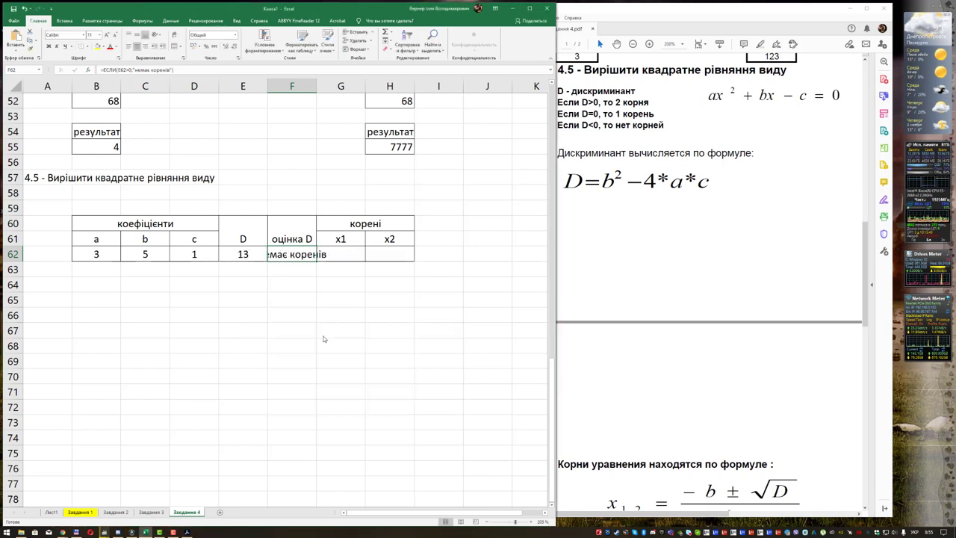
# - Insert a nested ЕСЛИ into the outer IF's false value in F62
pyautogui.click(88, 69)
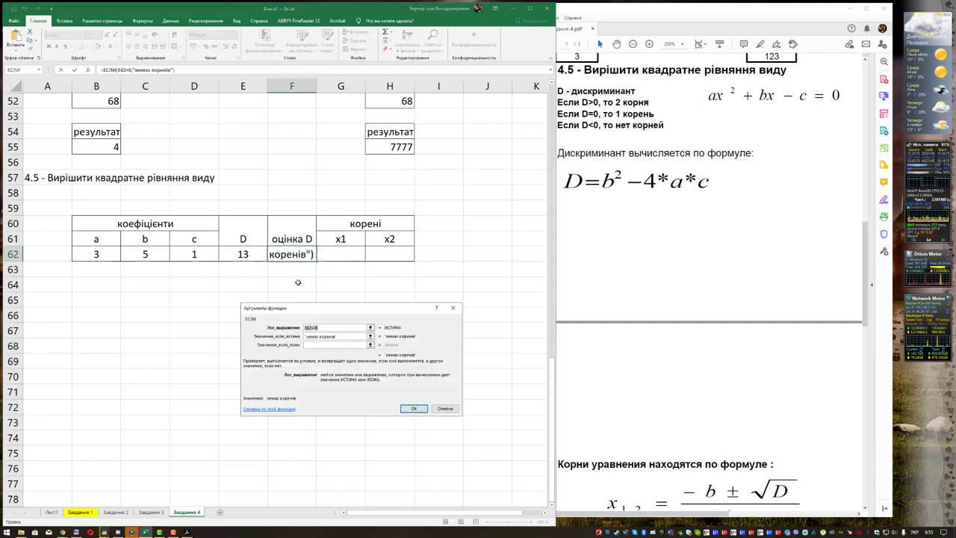
pyautogui.click(337, 346)
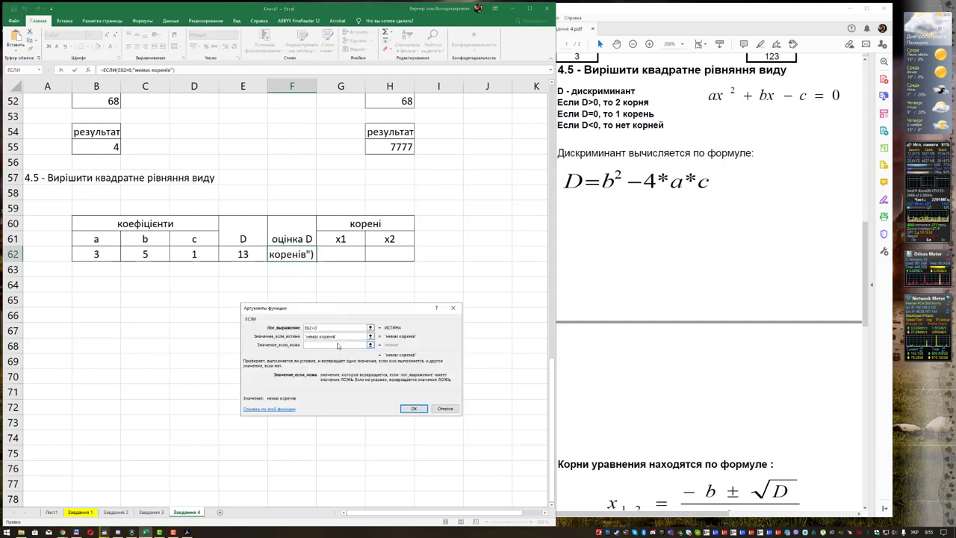
pyautogui.moveTo(342, 307); pyautogui.dragTo(312, 281)
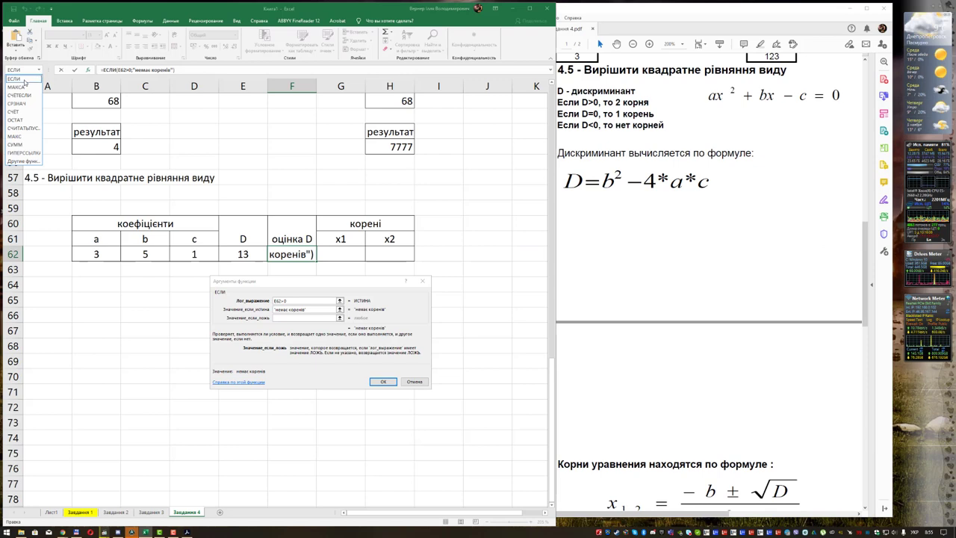
pyautogui.click(23, 70)
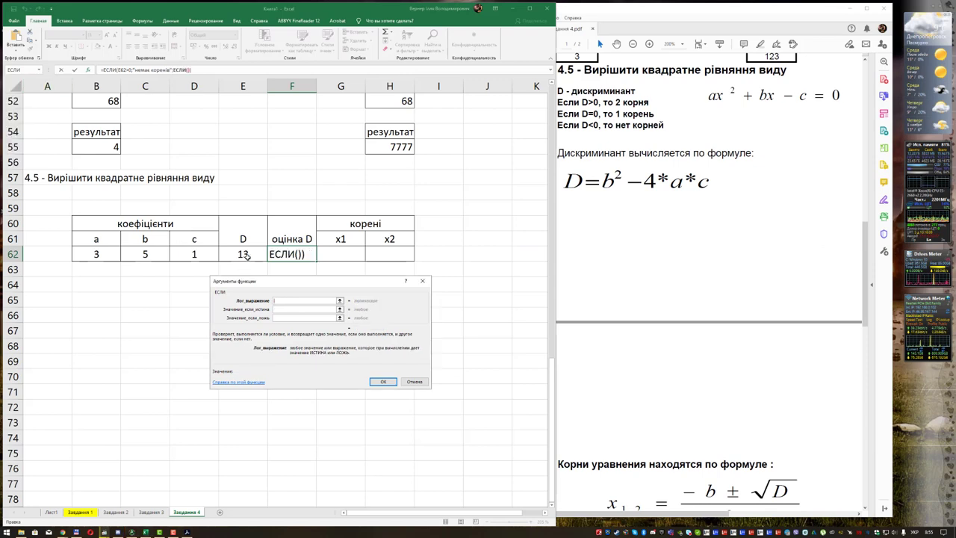
# - Give the inner IF condition E62=0, true value '1 корень', false value 'немає коренів'
pyautogui.click(245, 255)
pyautogui.write('=')
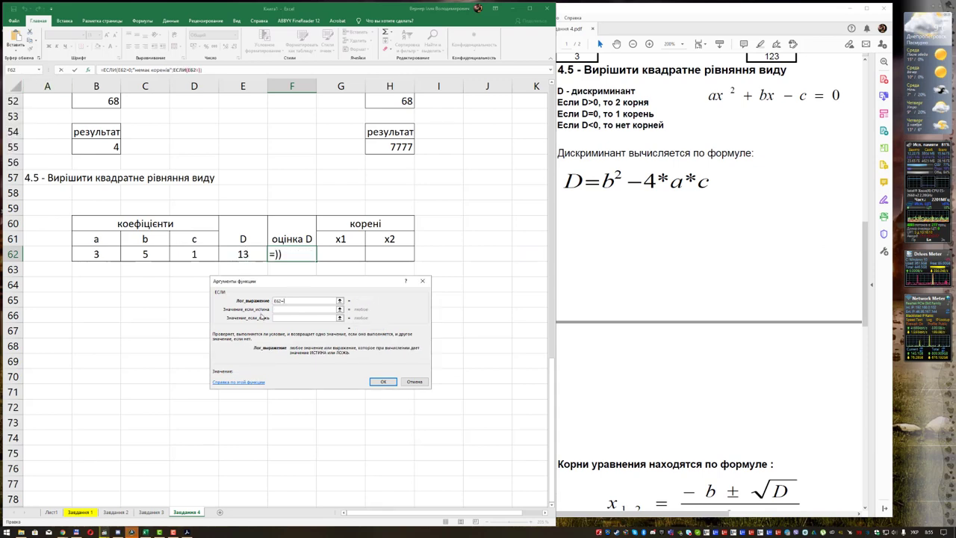
pyautogui.write('0')
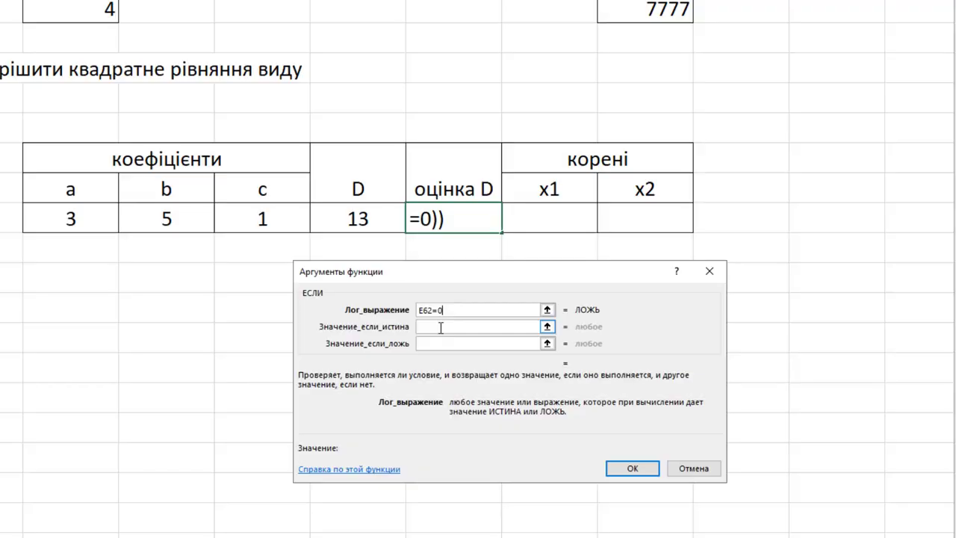
pyautogui.click(441, 327)
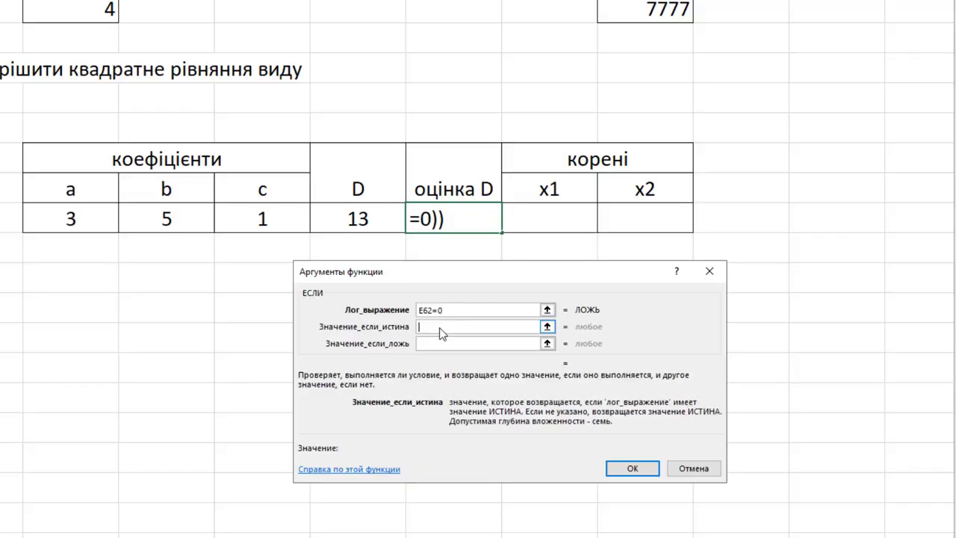
pyautogui.write('1 корень')
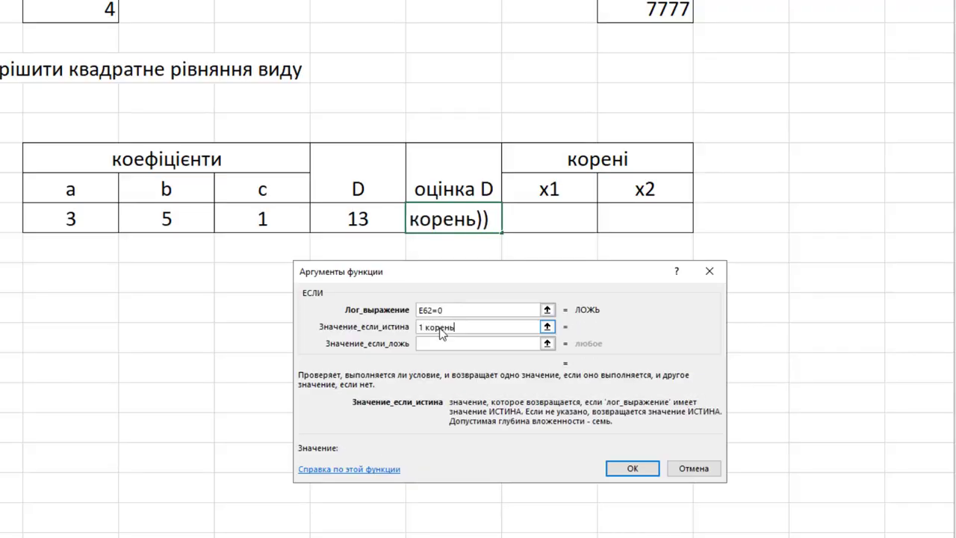
pyautogui.click(438, 343)
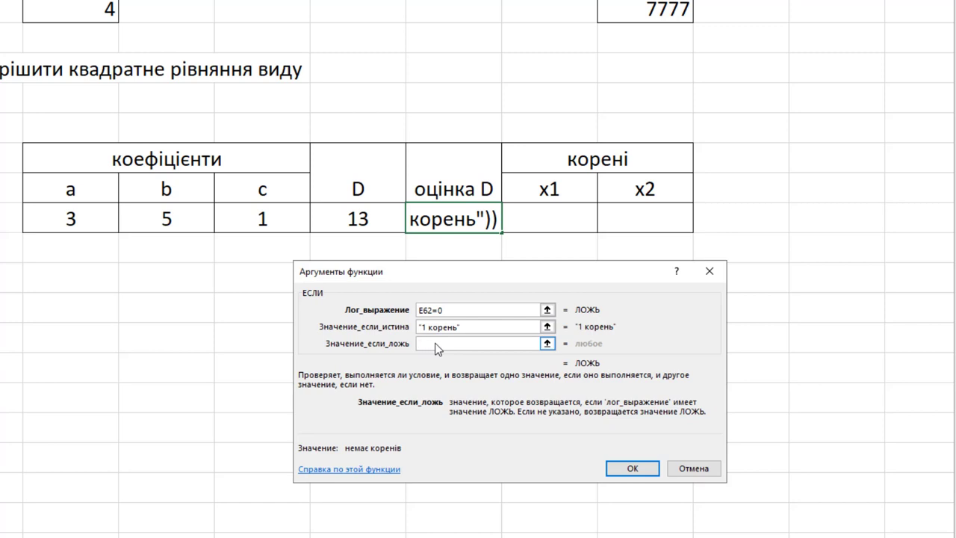
pyautogui.write('нем')
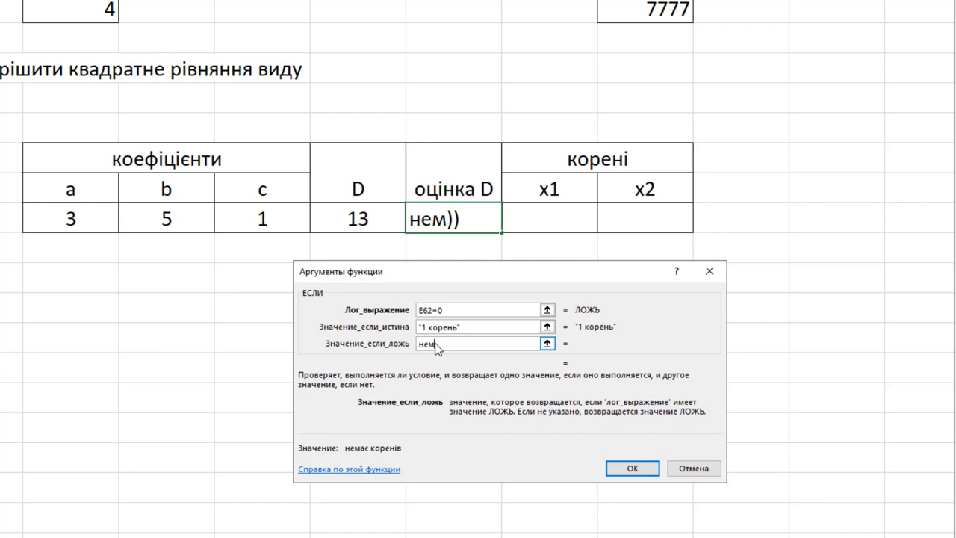
pyautogui.write('аж')
pyautogui.press('BackSpace')
pyautogui.write('є ')
pyautogui.write('коренів')
pyautogui.press('Return')
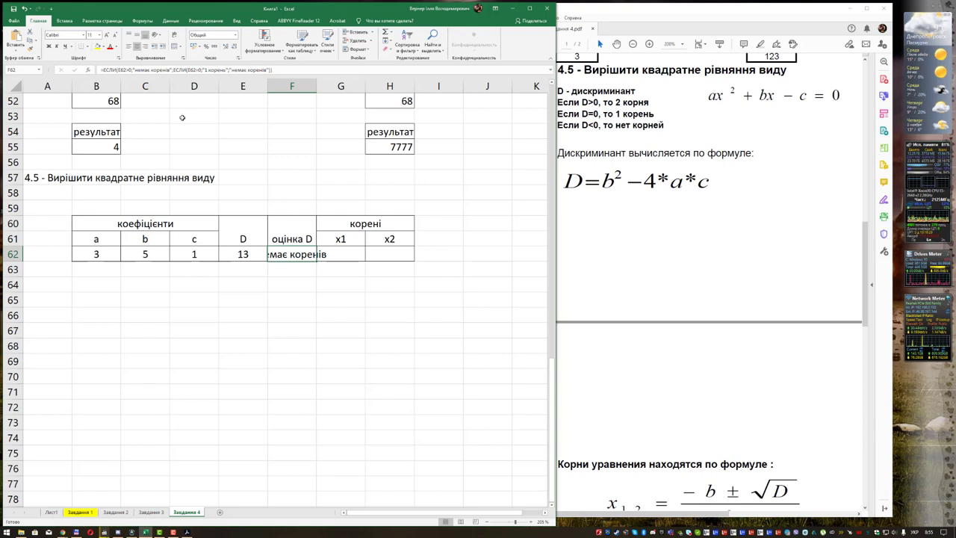
# - Change F62's outer true value from 'немає коренів' to '2 кореня'
pyautogui.click(86, 69)
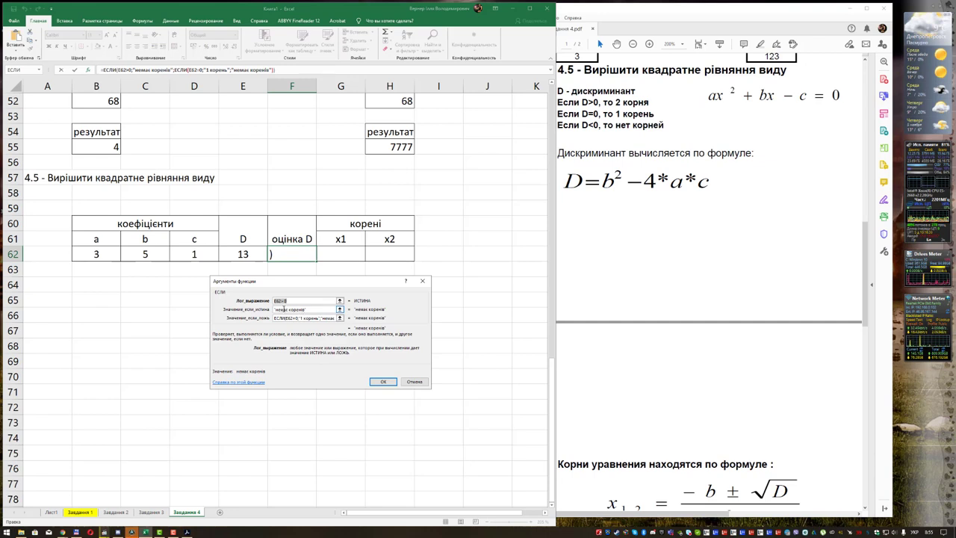
pyautogui.doubleClick(283, 309)
pyautogui.click(290, 311)
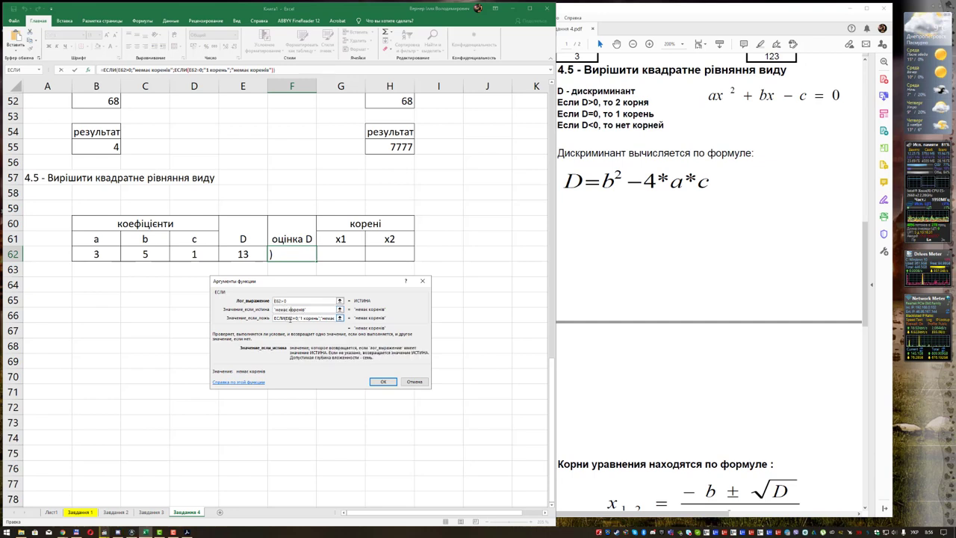
pyautogui.hotkey('shift', 'Home')
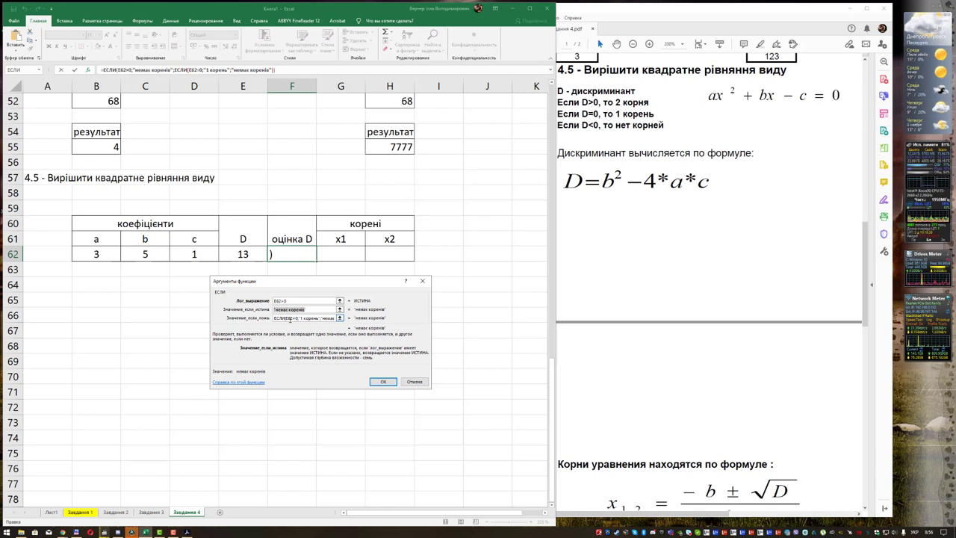
pyautogui.write('2 кореня')
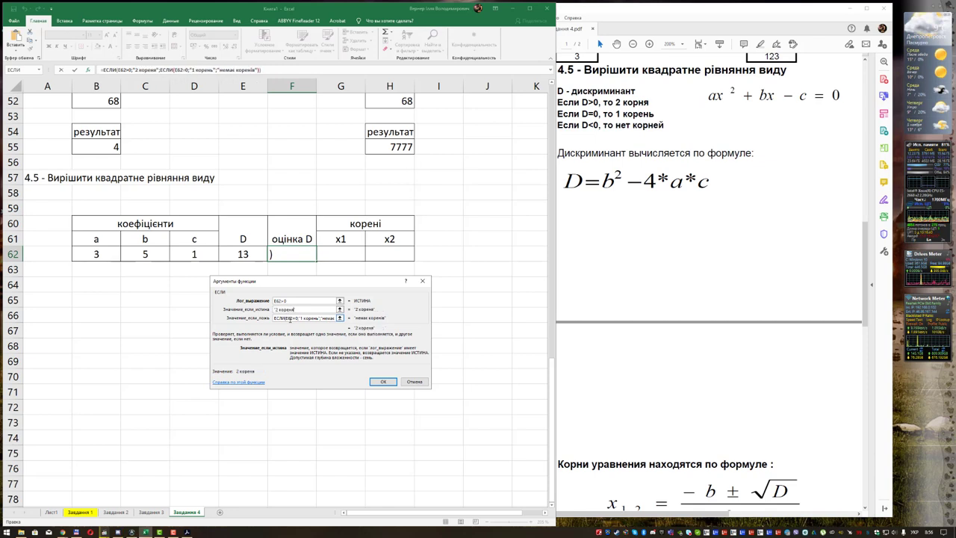
pyautogui.click(381, 381)
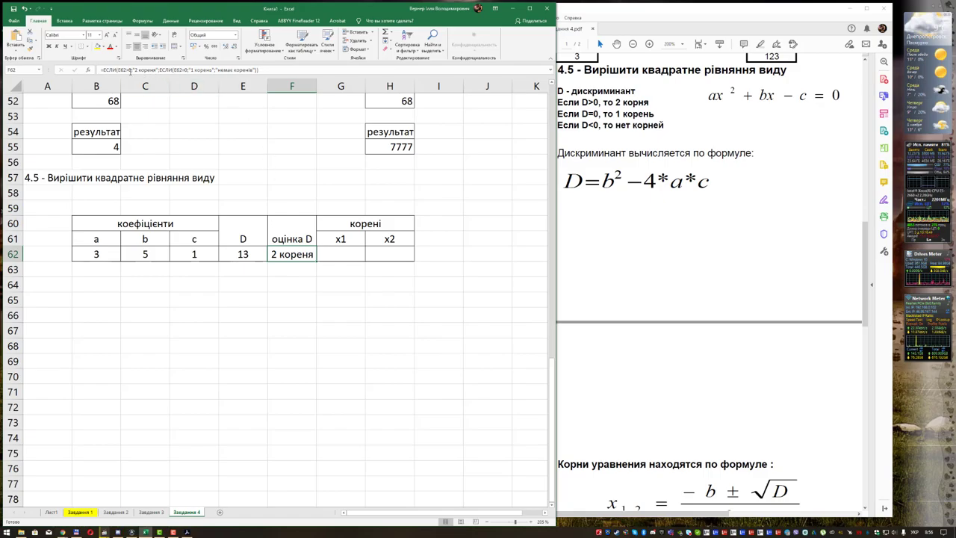
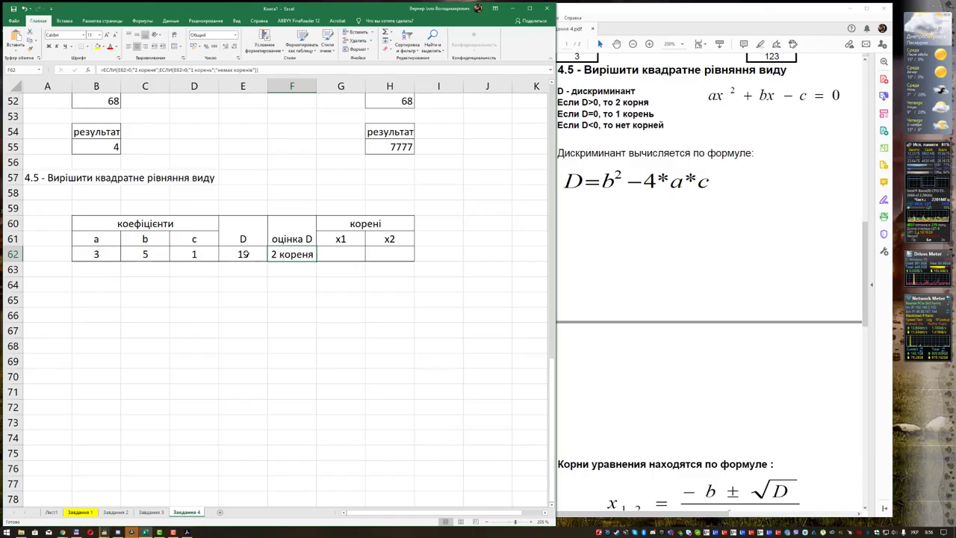
# - Test discriminant E62 with a negative value, then undo back to D = 13
pyautogui.press('Left')
pyautogui.write('=-')
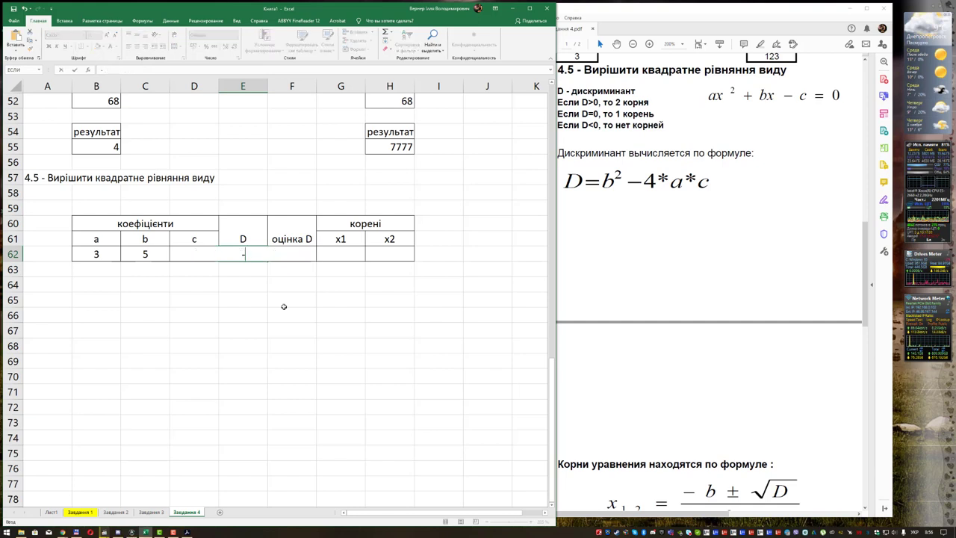
pyautogui.press('Return')
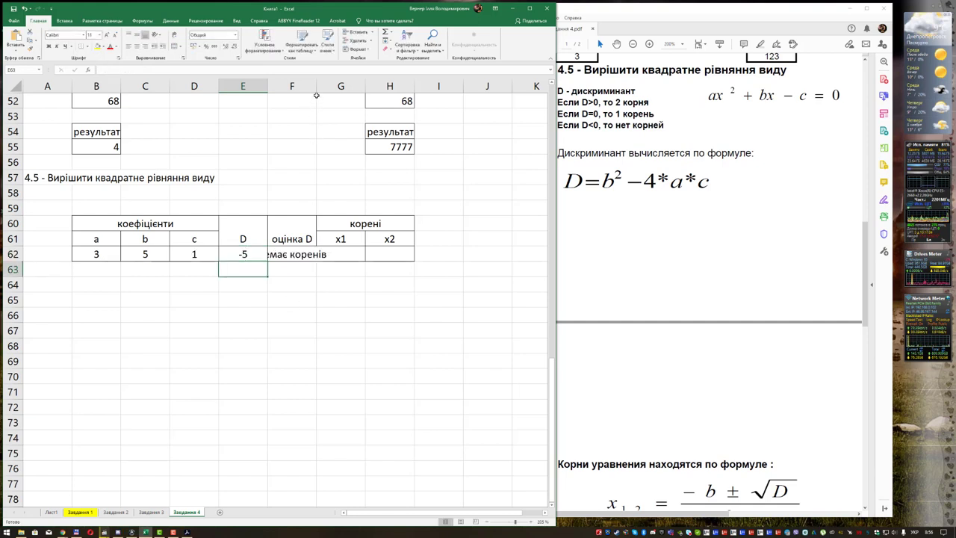
pyautogui.moveTo(316, 85); pyautogui.dragTo(362, 89)
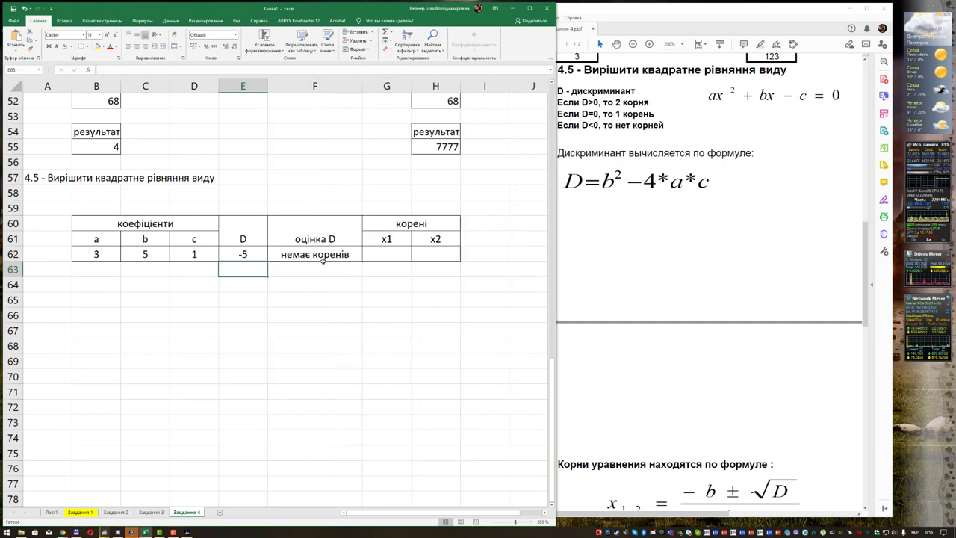
pyautogui.hotkey('ctrl', 'z')
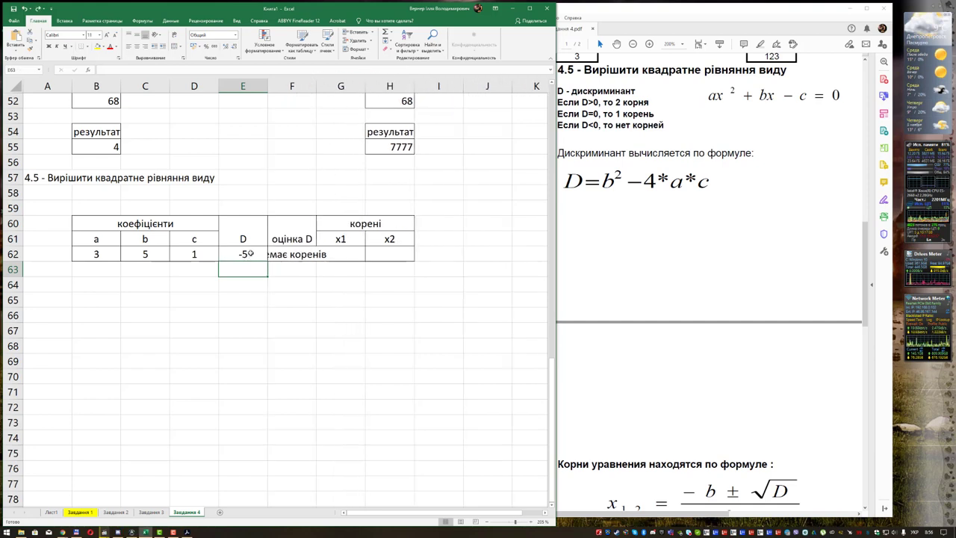
pyautogui.hotkey('ctrl', 'z')
# - Widen column F for the root-count label, test D = 0, restore the formula, and select F62
pyautogui.moveTo(316, 86)
pyautogui.mouseDown()
pyautogui.moveTo(481, 89)
pyautogui.moveTo(378, 90)
pyautogui.mouseUp()
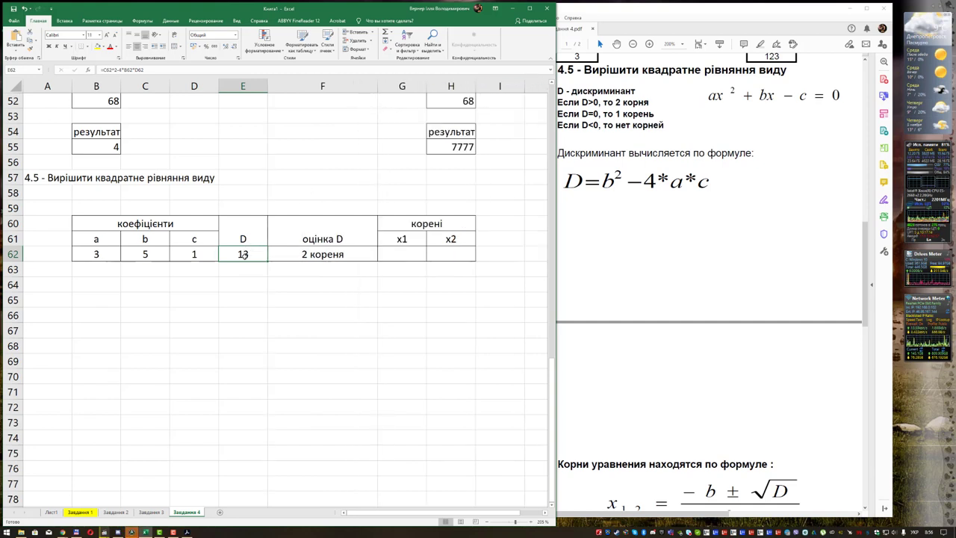
pyautogui.write('0')
pyautogui.press('Return')
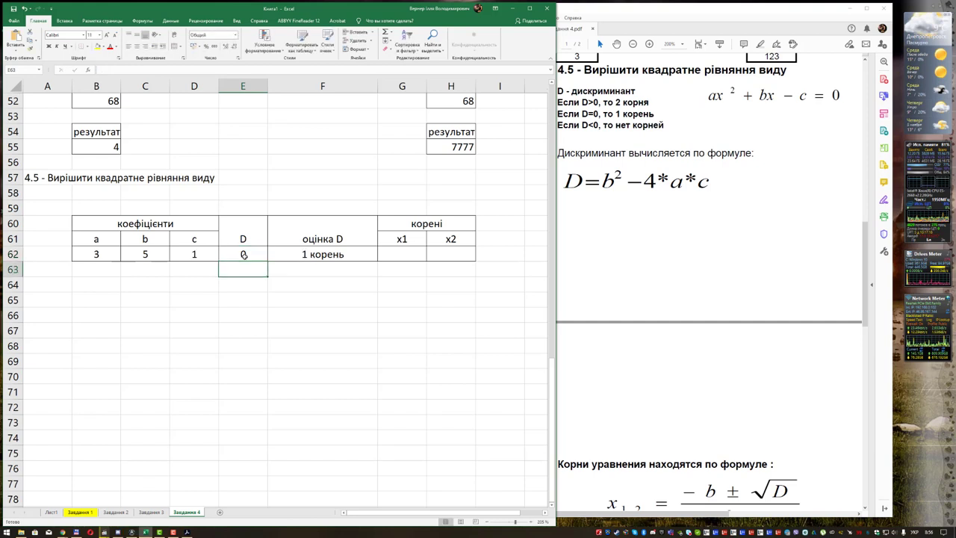
pyautogui.hotkey('ctrl', 'z')
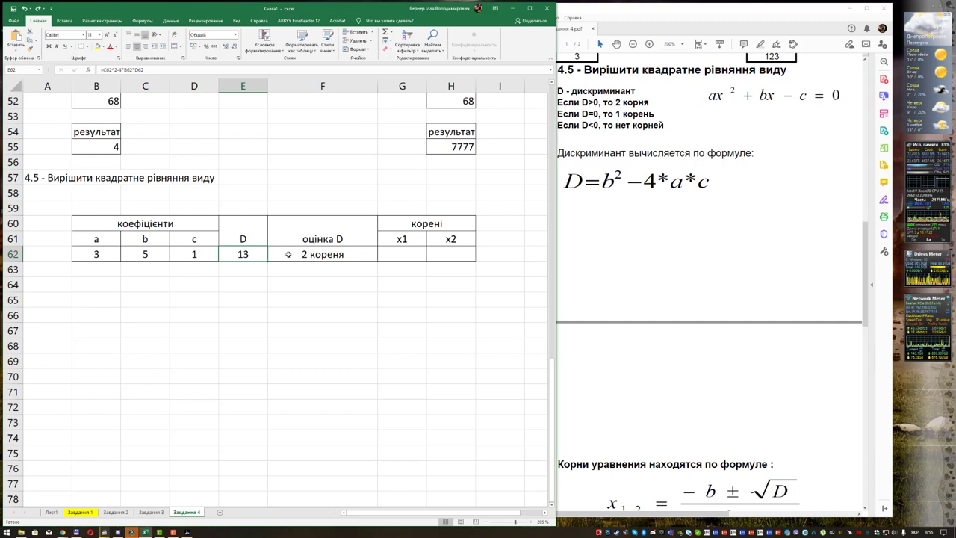
pyautogui.click(288, 254)
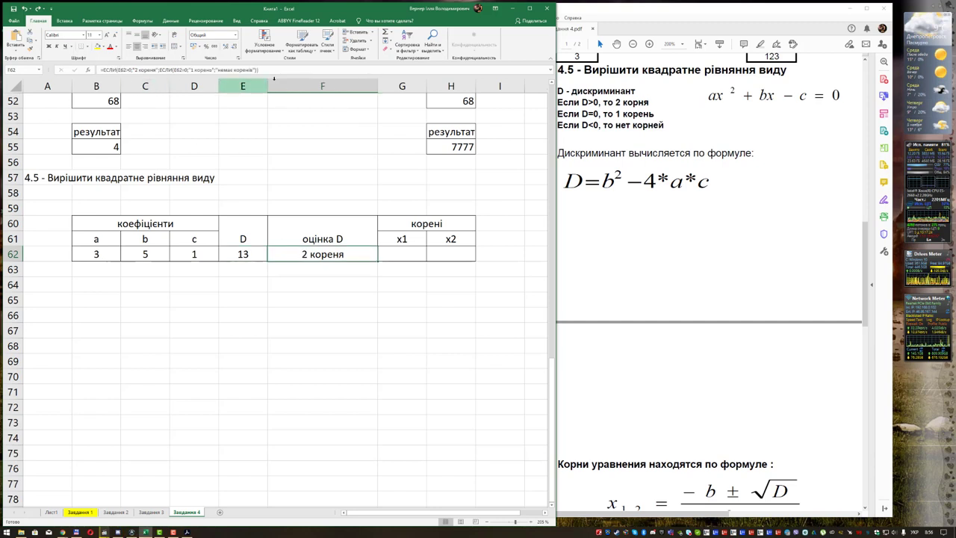
# - Scroll the task PDF to the root formula and the section 4.6 salary tables
pyautogui.click(660, 384)
pyautogui.scroll(-4, 659, 382)
pyautogui.scroll(-4, 659, 382)
pyautogui.scroll(-2, 659, 382)
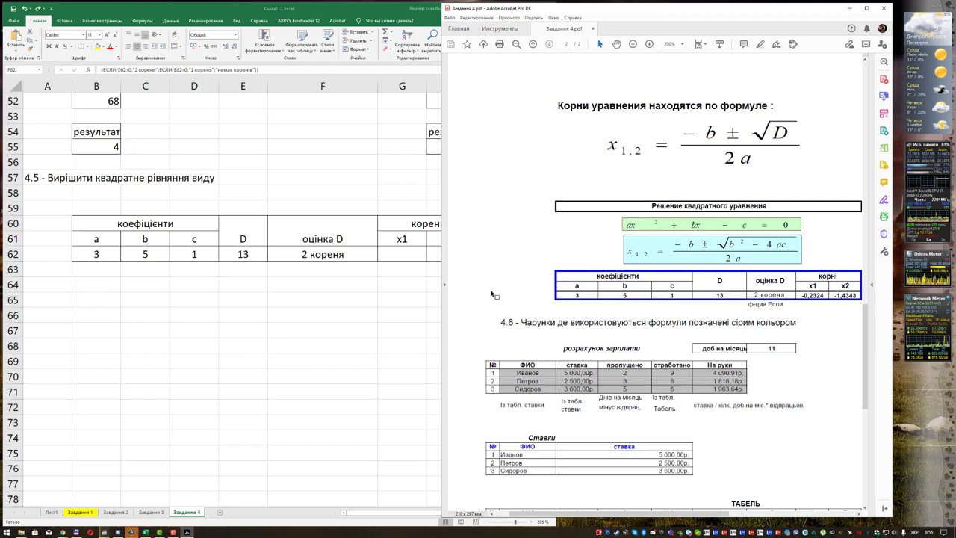
# - Widen the Excel window and column G, selecting G62 for root x1
pyautogui.moveTo(445, 284); pyautogui.dragTo(556, 299)
pyautogui.moveTo(514, 514); pyautogui.dragTo(540, 516)
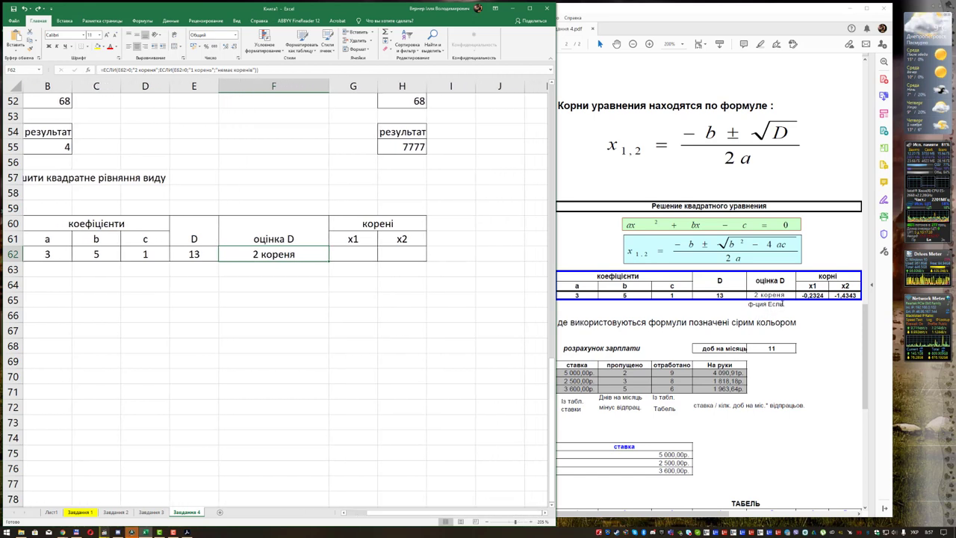
pyautogui.click(357, 252)
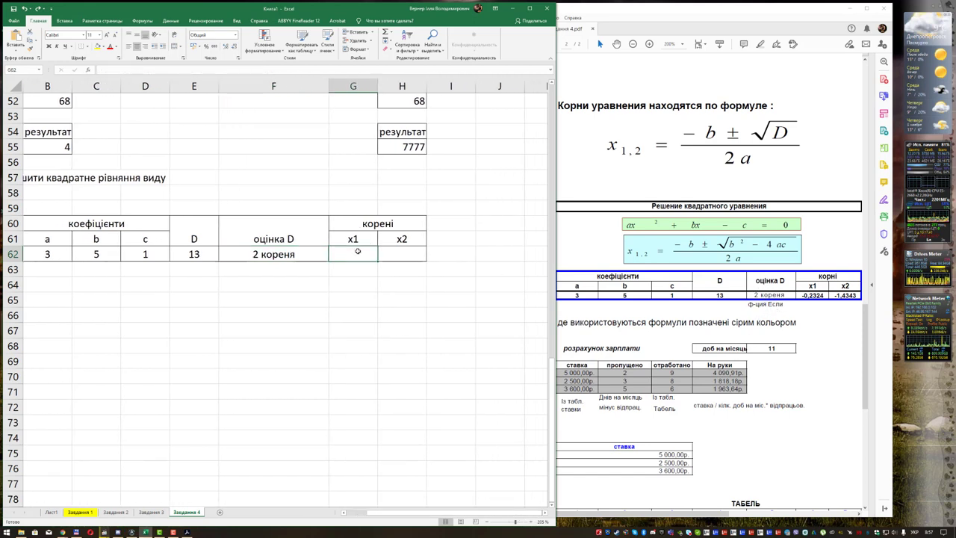
pyautogui.moveTo(379, 86); pyautogui.dragTo(439, 87)
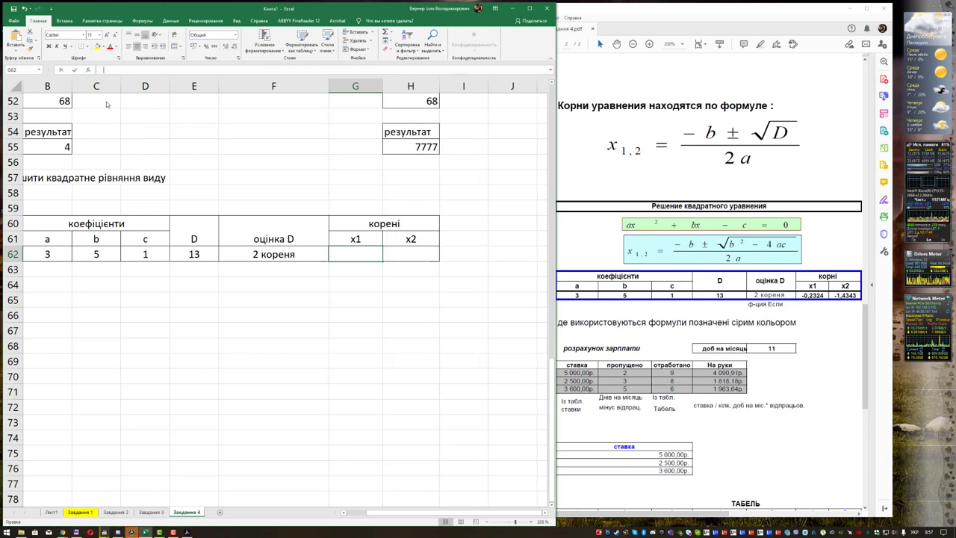
# - Start an ЕСЛИ formula in G62 with condition F62="немає коренів" returning "немає коренів"
pyautogui.click(87, 69)
pyautogui.scroll(-5, 278, 341)
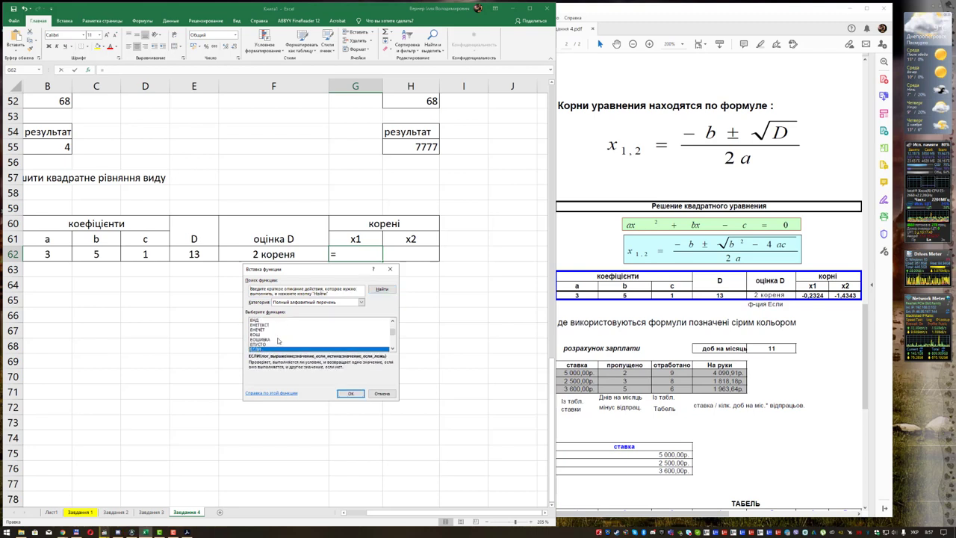
pyautogui.doubleClick(278, 341)
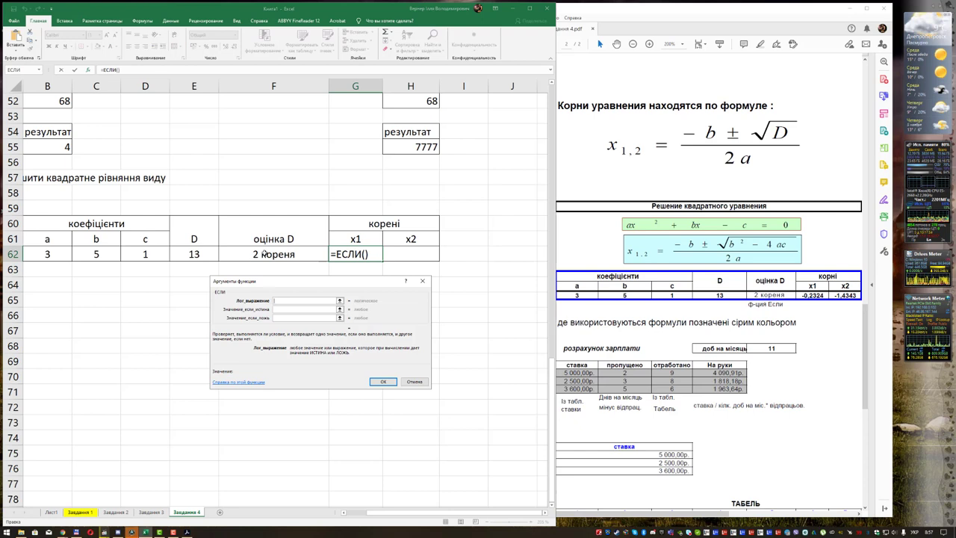
pyautogui.click(264, 253)
pyautogui.write('=')
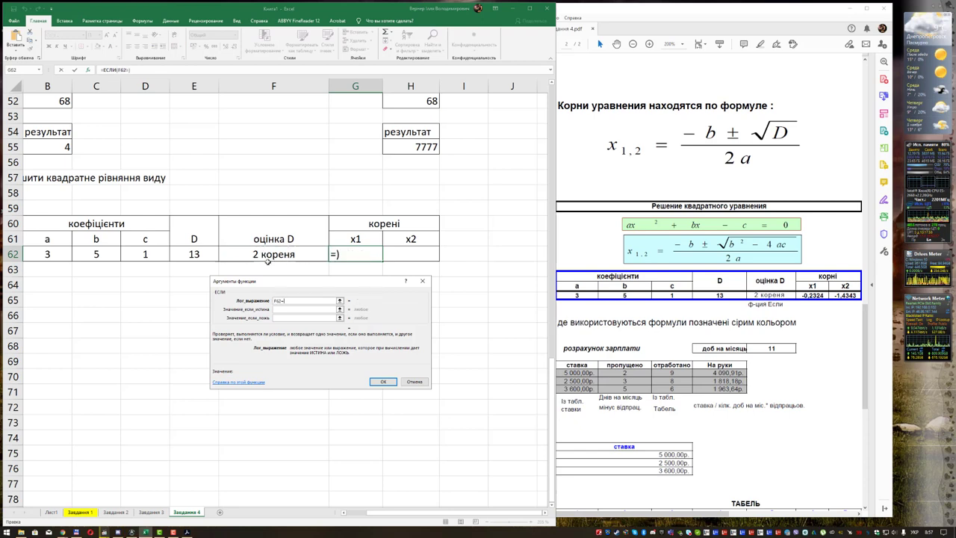
pyautogui.write('"не')
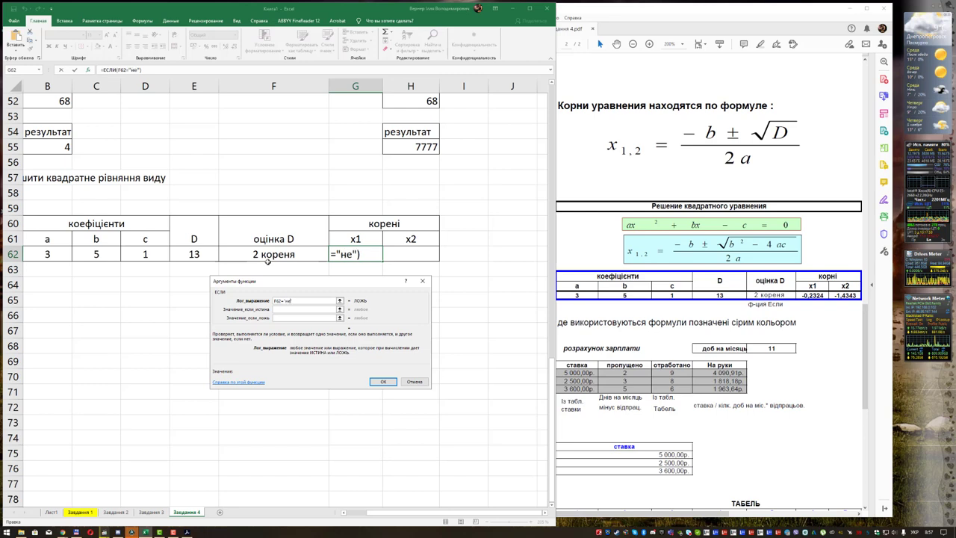
pyautogui.write('має корен')
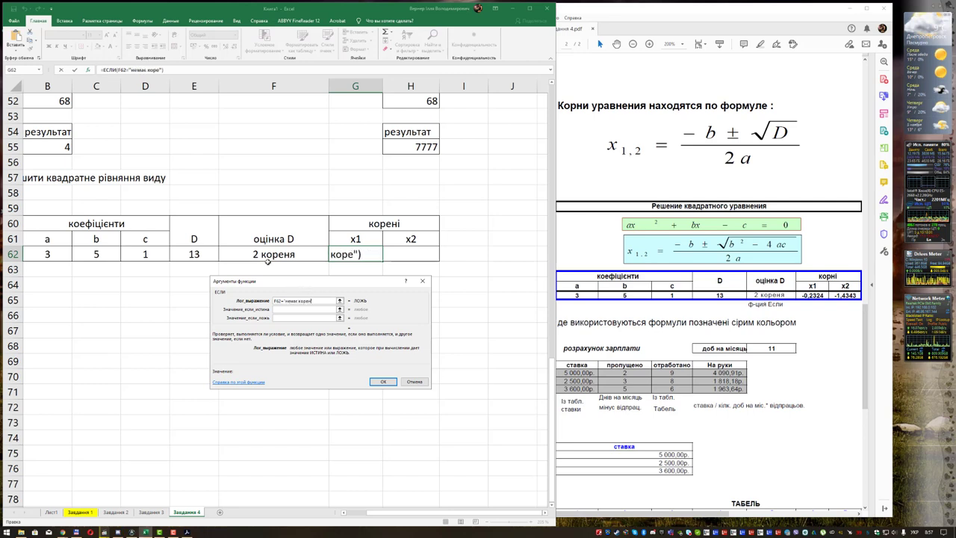
pyautogui.write('ів')
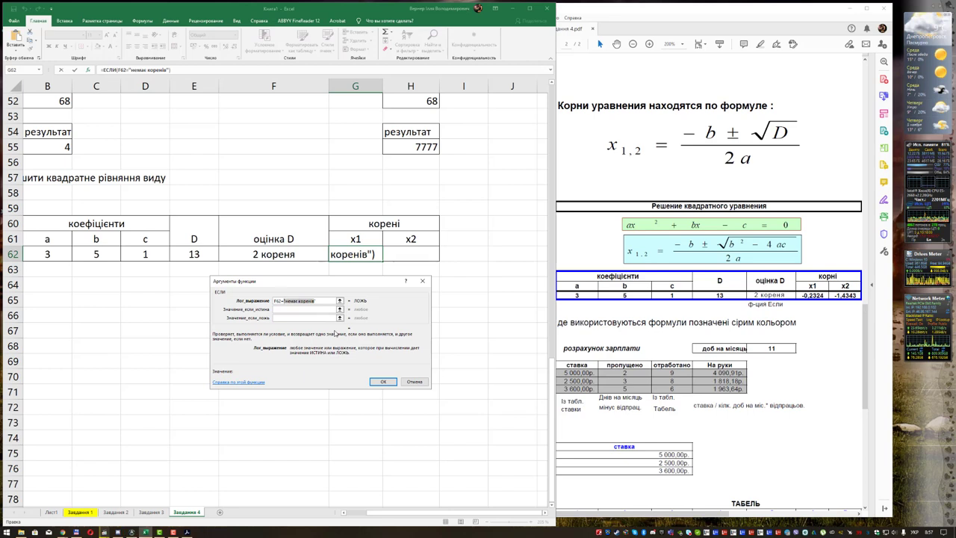
pyautogui.click(329, 311)
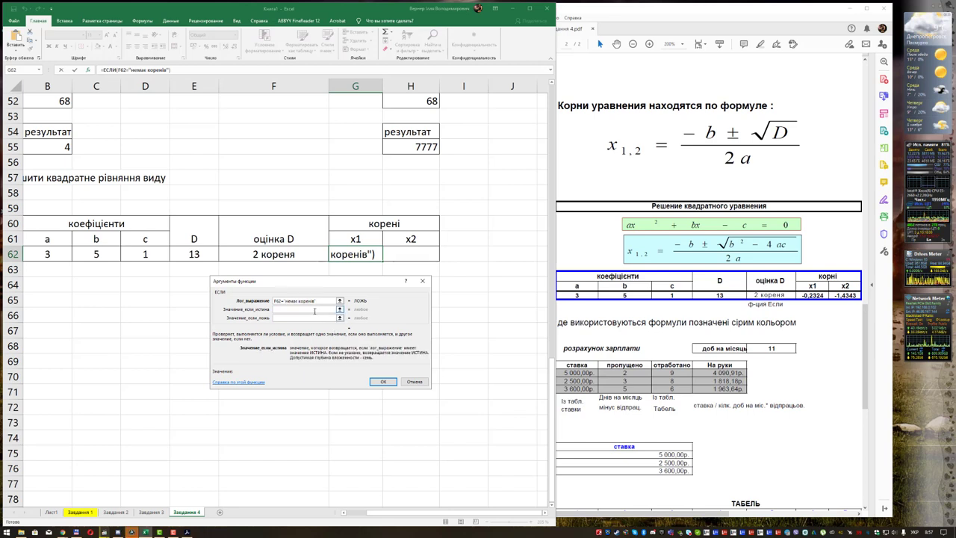
pyautogui.write('немає коренів')
pyautogui.click(310, 319)
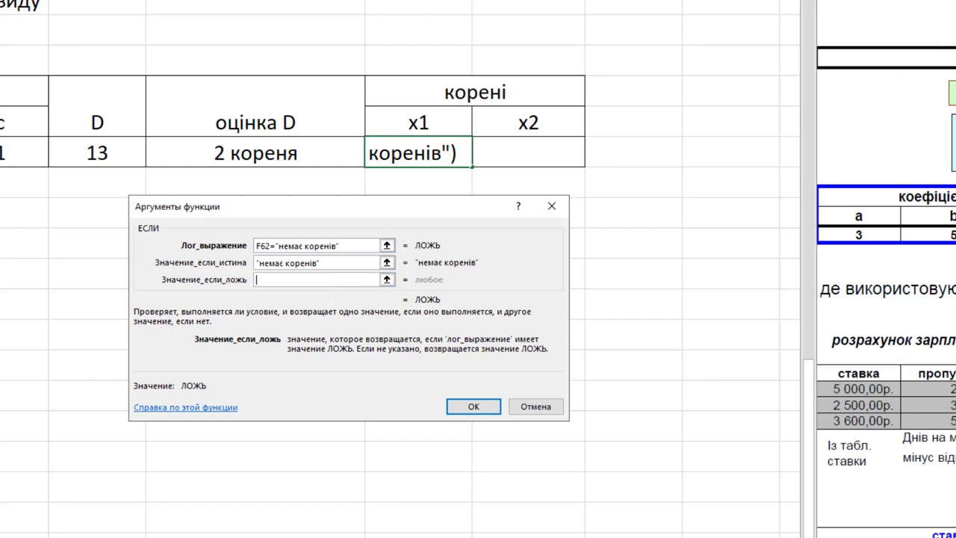
# - Set the false branch to (-C62+КОРЕНЬ(E62))/(2*B62), giving x1 = -0,232408
pyautogui.write('(')
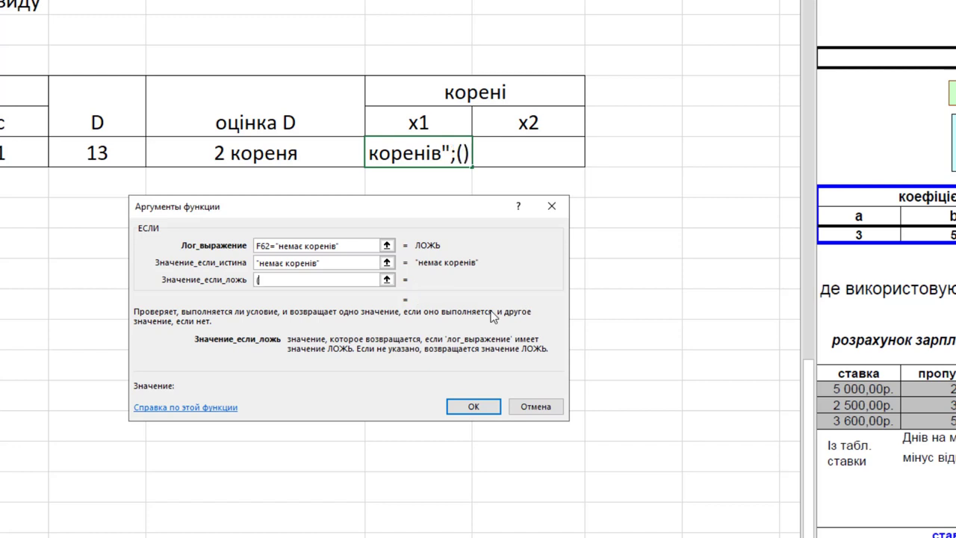
pyautogui.write('-')
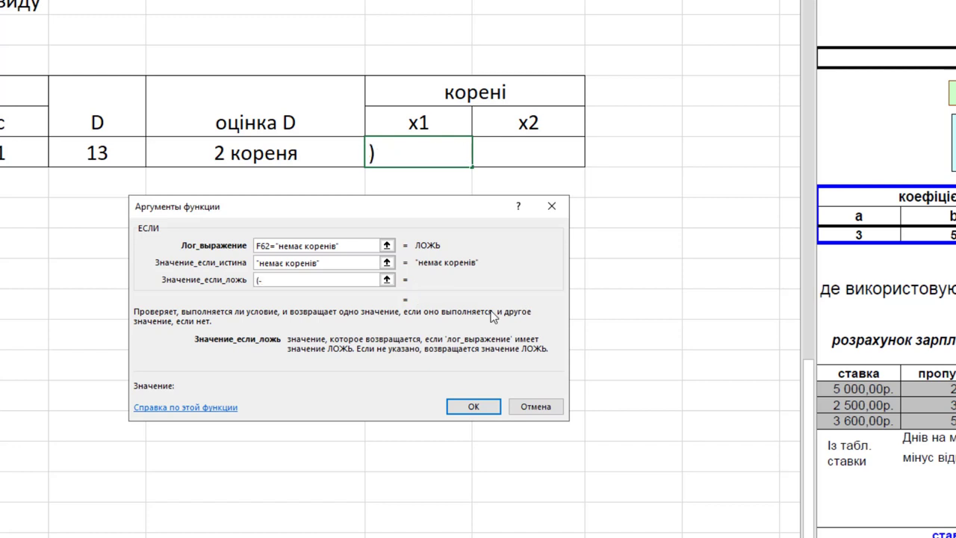
pyautogui.click(11, 153)
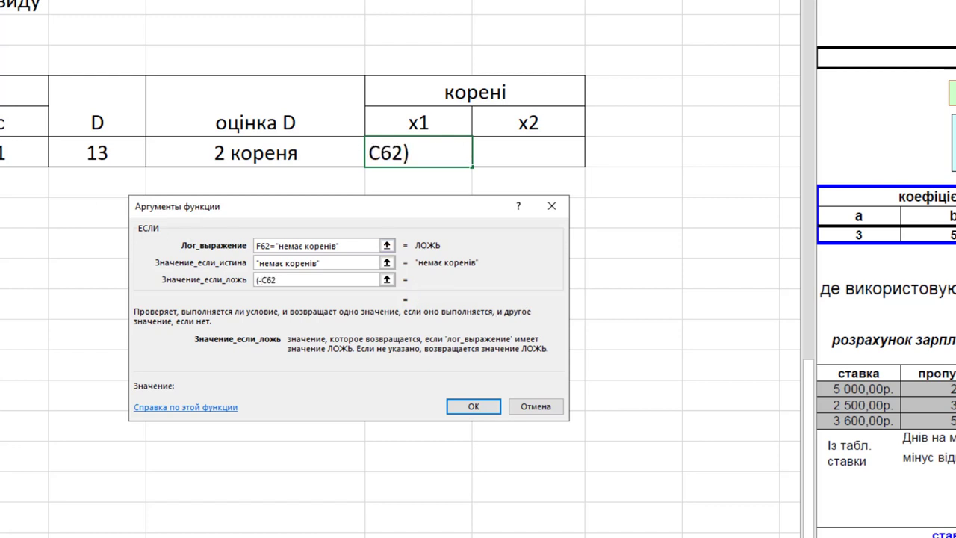
pyautogui.write('+')
pyautogui.write('к')
pyautogui.write('орень')
pyautogui.write('(')
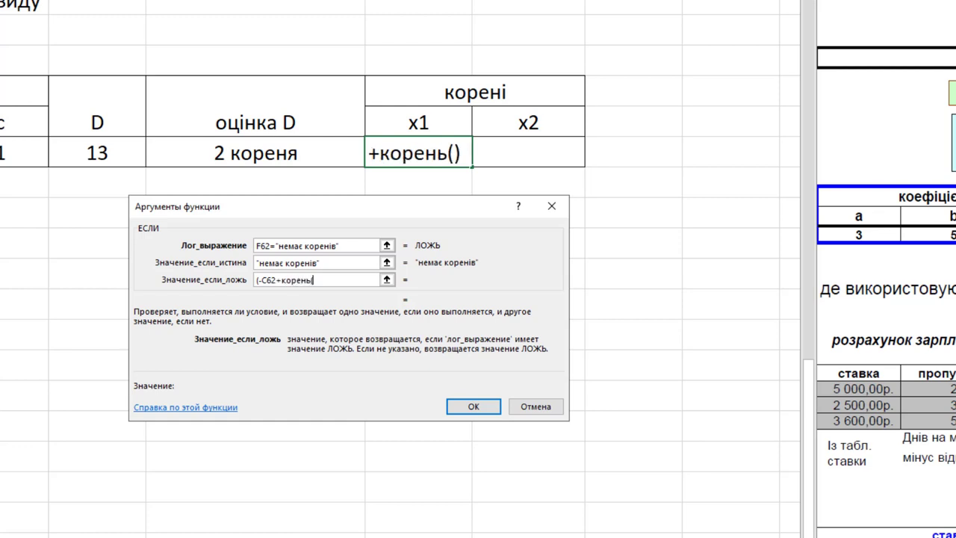
pyautogui.click(94, 147)
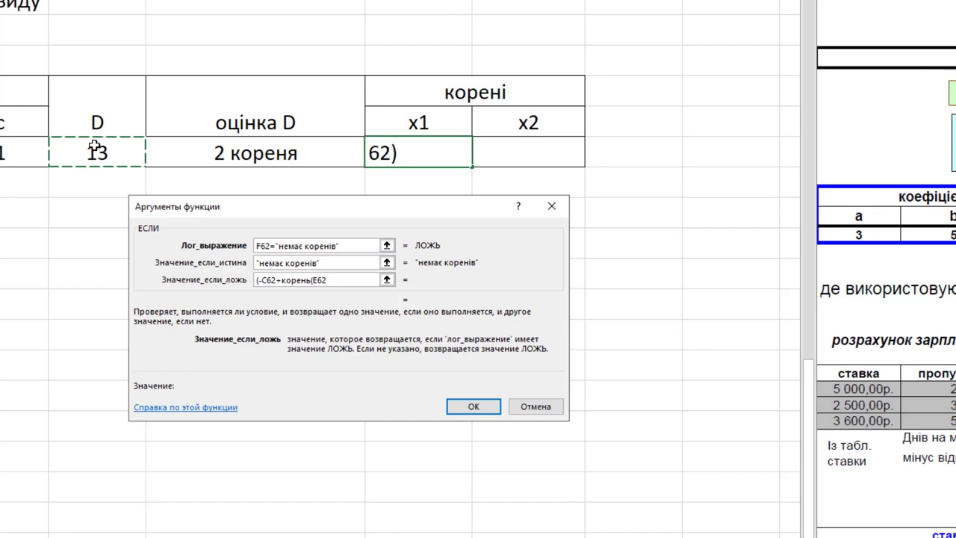
pyautogui.write('))')
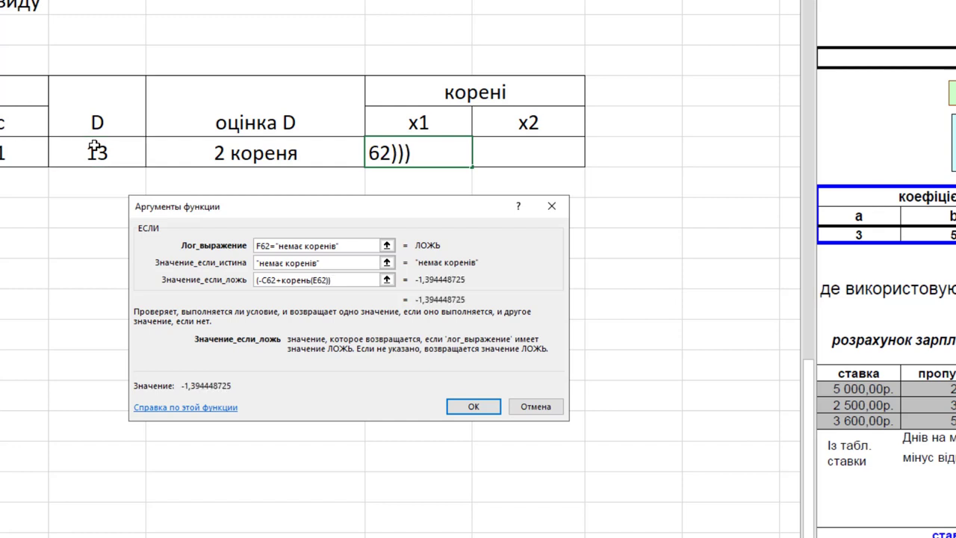
pyautogui.write('/(')
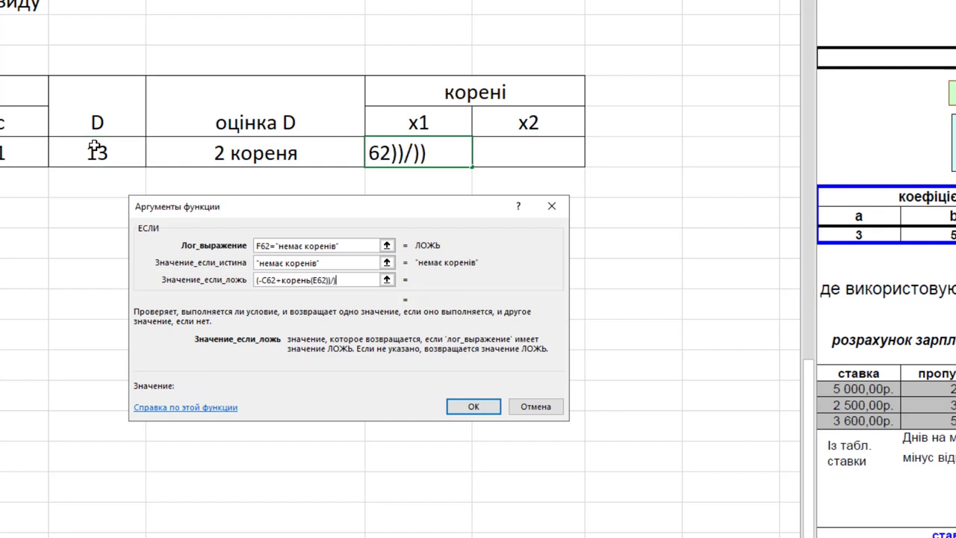
pyautogui.press('BackSpace')
pyautogui.write('(2')
pyautogui.write('*')
pyautogui.write('B62)')
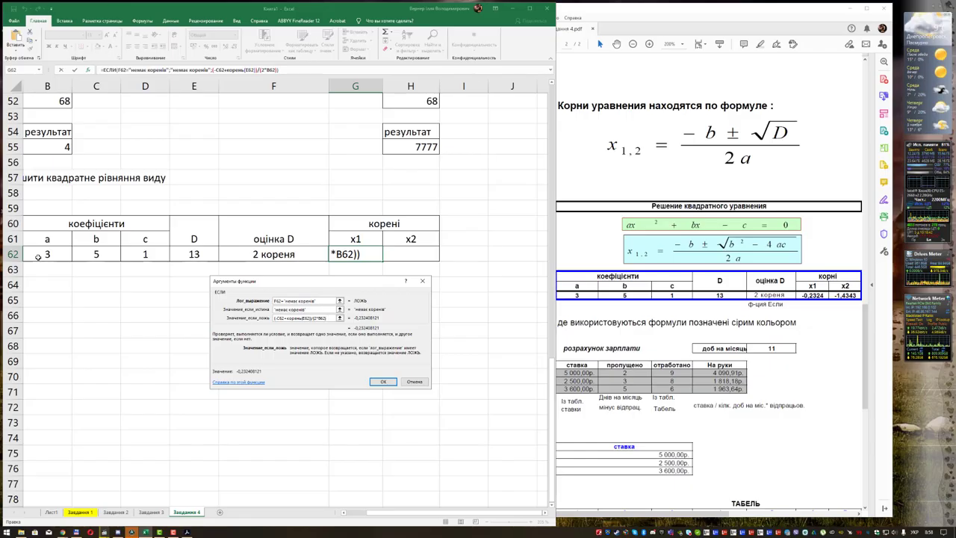
pyautogui.press('Return')
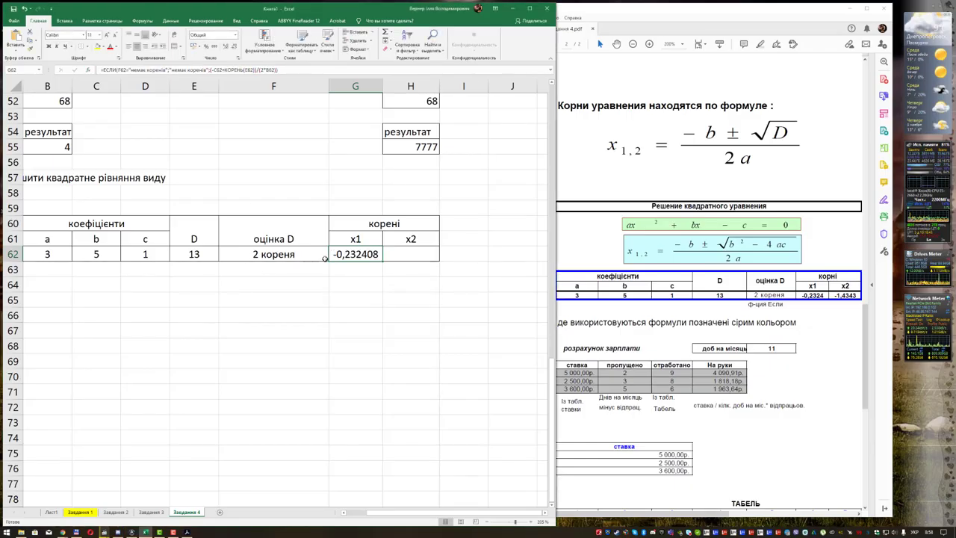
pyautogui.click(288, 255)
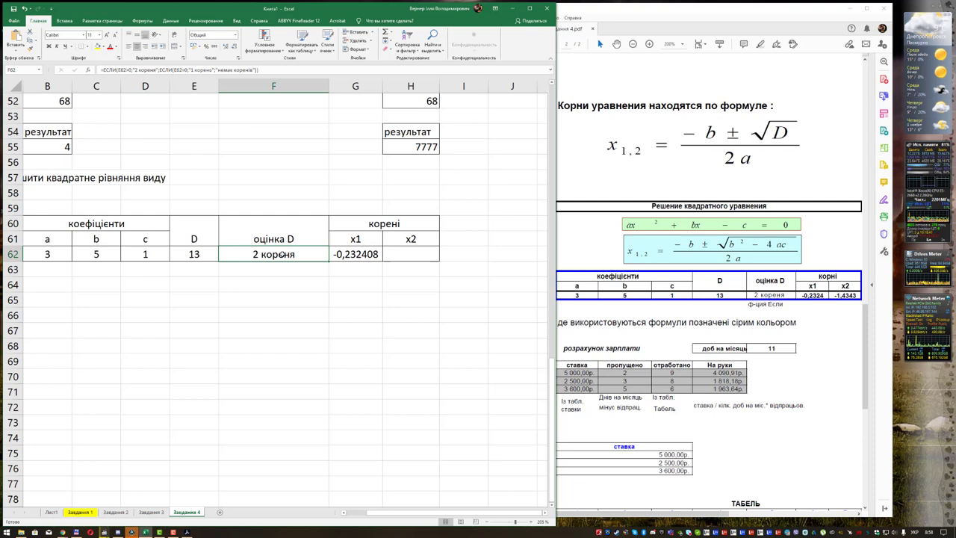
pyautogui.click(359, 254)
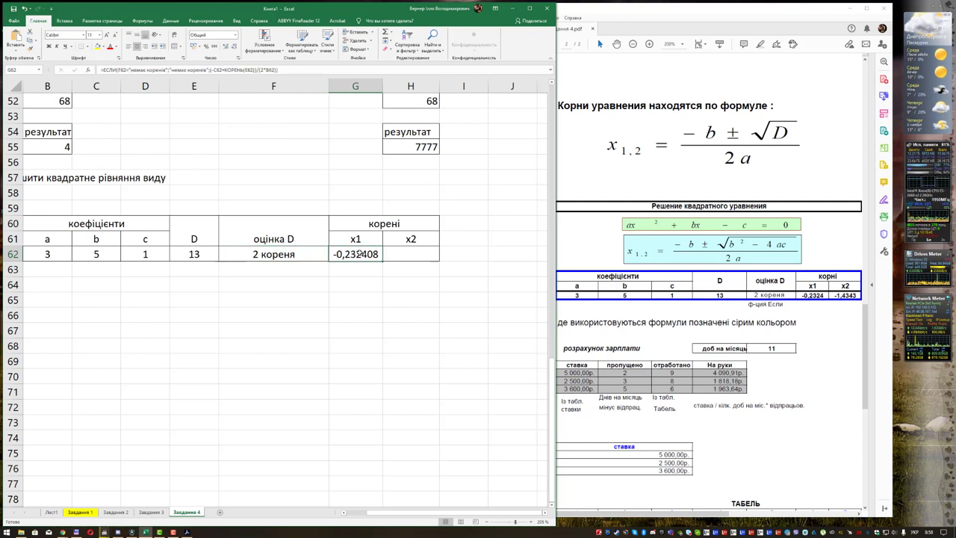
pyautogui.click(303, 252)
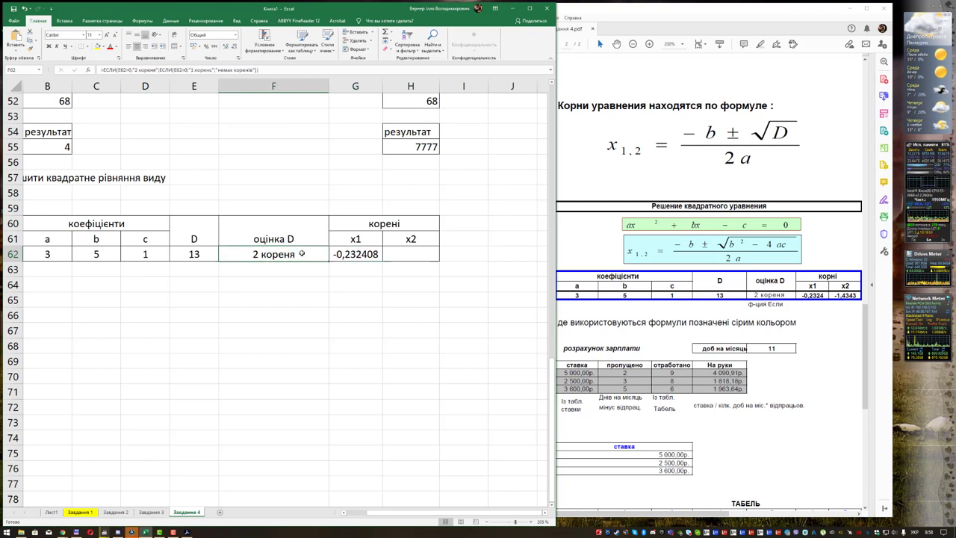
pyautogui.click(198, 254)
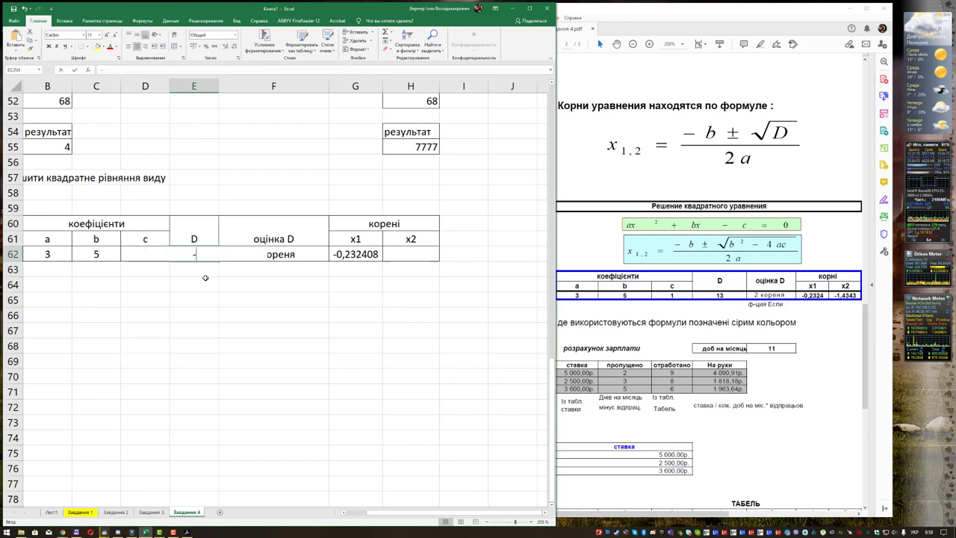
pyautogui.write('-2')
pyautogui.press('Return')
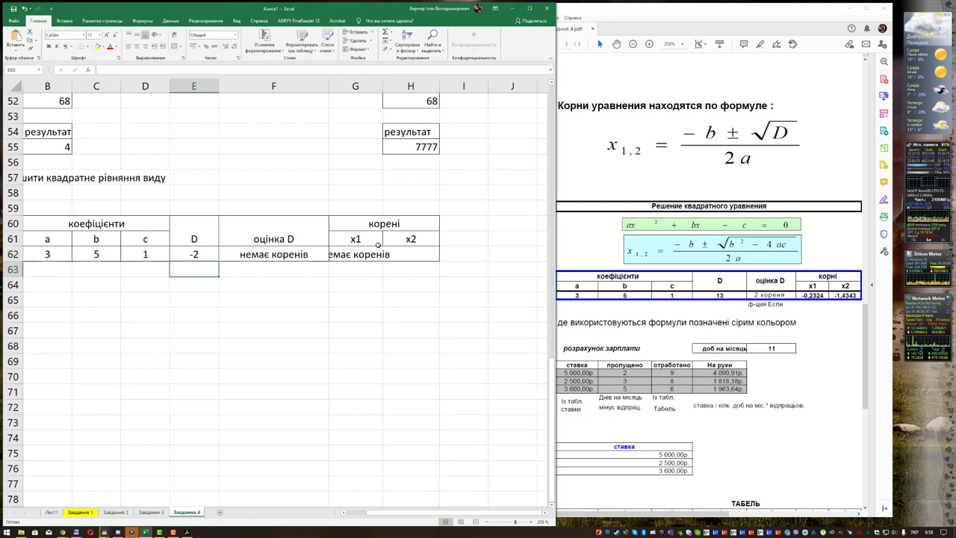
pyautogui.click(350, 254)
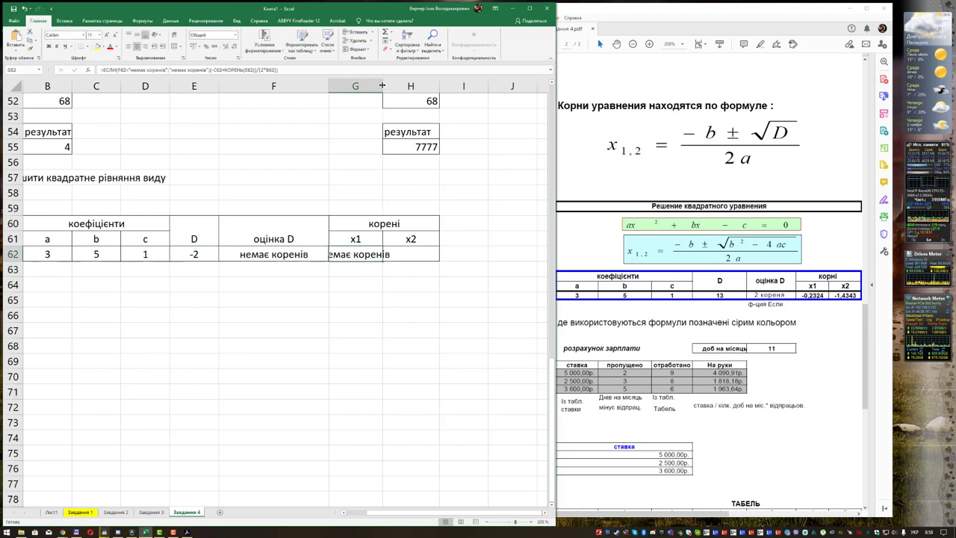
pyautogui.moveTo(383, 86); pyautogui.dragTo(483, 86)
pyautogui.click(197, 255)
pyautogui.hotkey('ctrl', 'z')
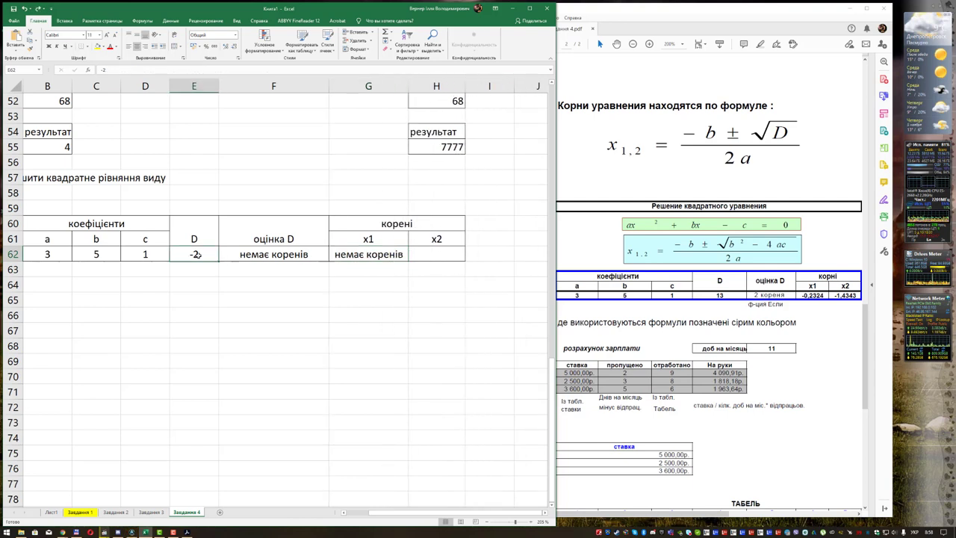
pyautogui.hotkey('ctrl', 'z')
pyautogui.hotkey('ctrl', 'z')
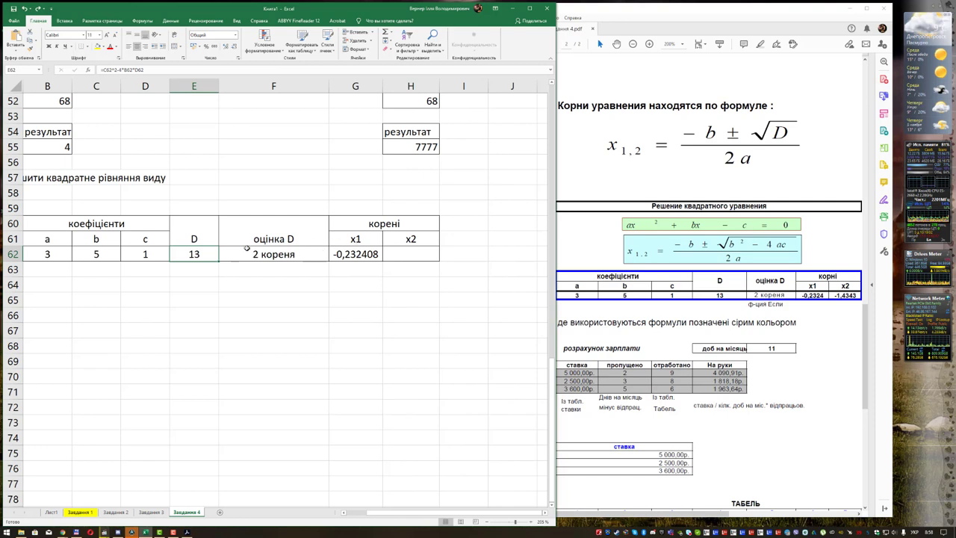
pyautogui.click(417, 254)
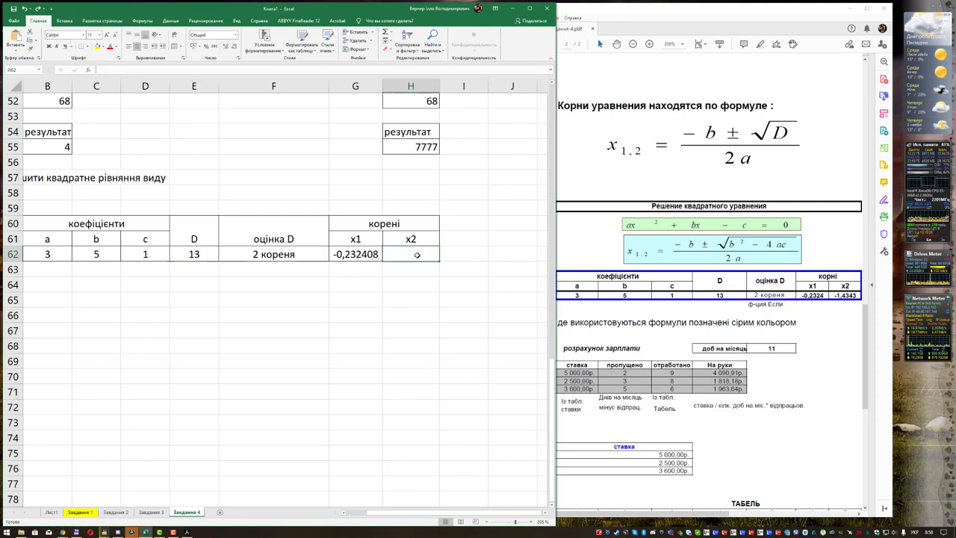
pyautogui.click(365, 254)
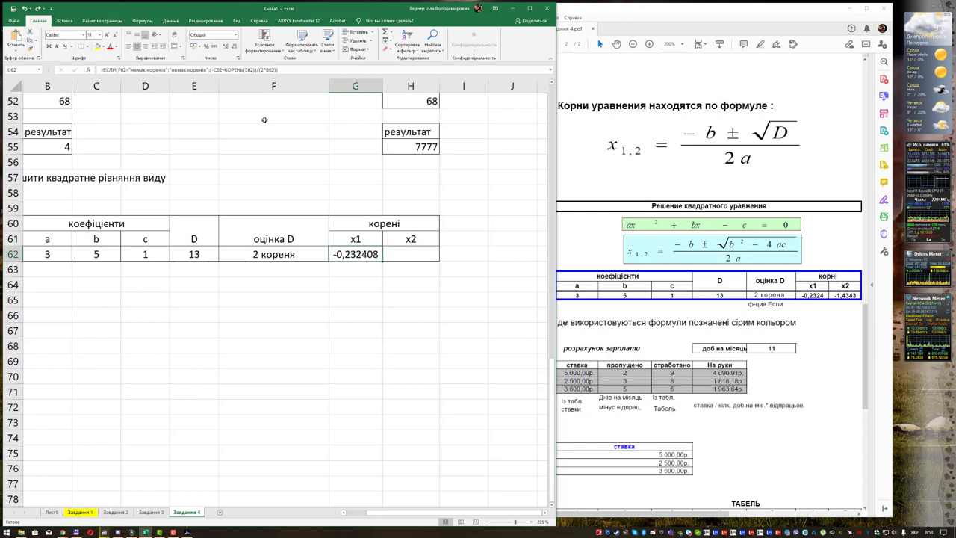
pyautogui.click(89, 70)
# - Close the x1 formula arguments unchanged and start a new function in H62
pyautogui.press('Tab')
pyautogui.press('Tab')
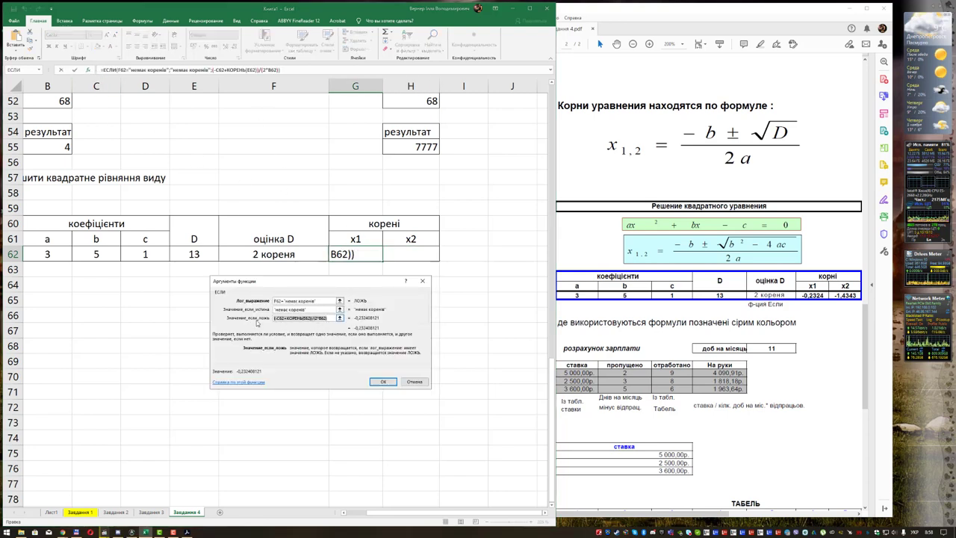
pyautogui.click(414, 382)
pyautogui.press('Right')
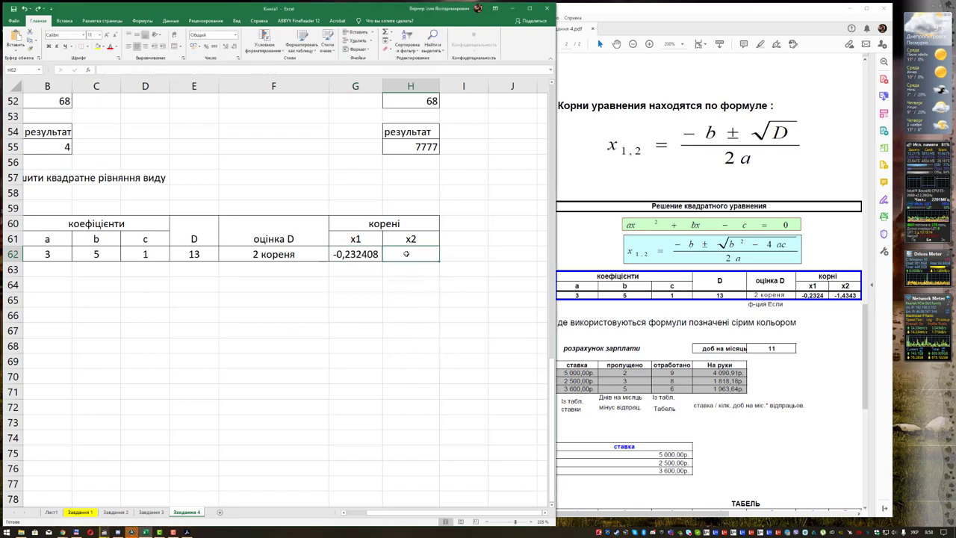
pyautogui.click(89, 71)
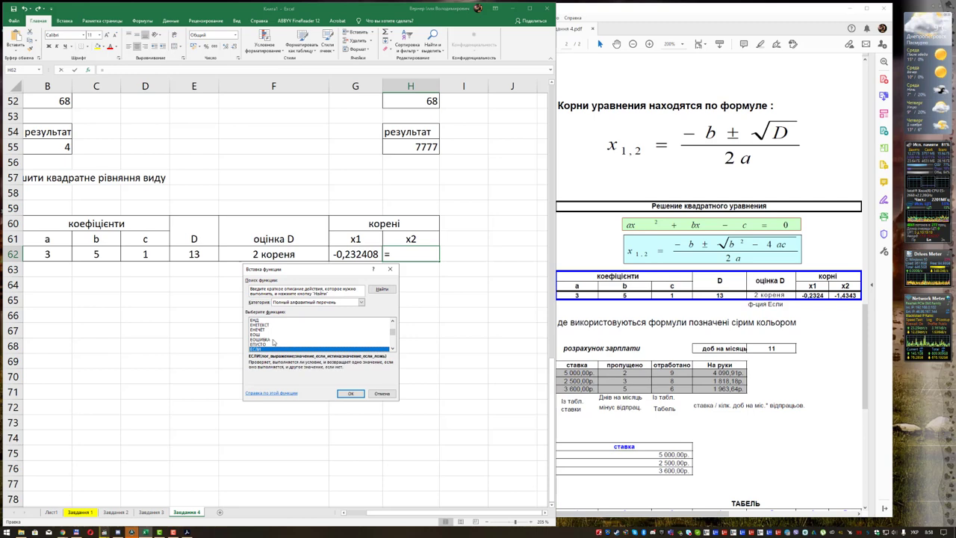
pyautogui.press('Escape')
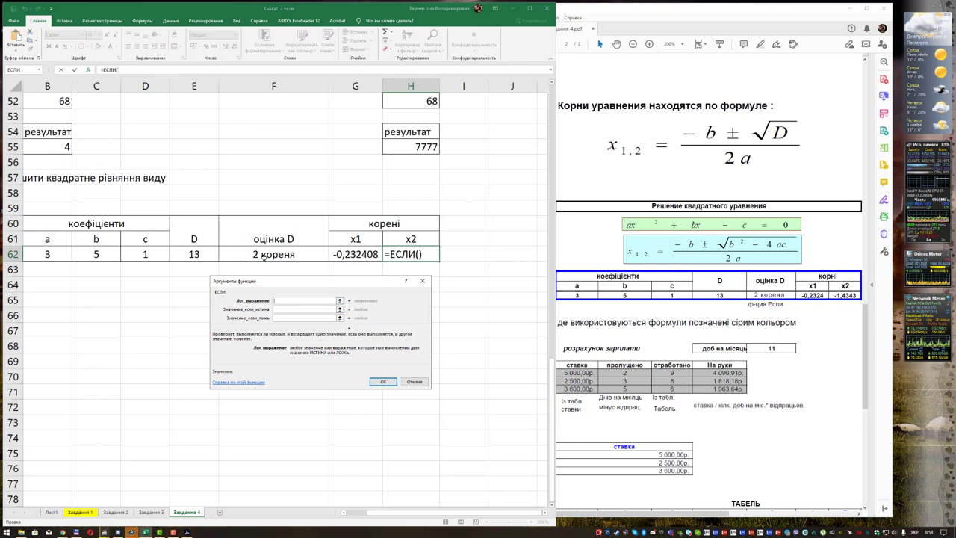
# - Make H62 return (-C62-КОРЕНЬ(E62))/(2*B62) when F62="2 кореня", else "немає коренів"
pyautogui.click(265, 254)
pyautogui.write('=')
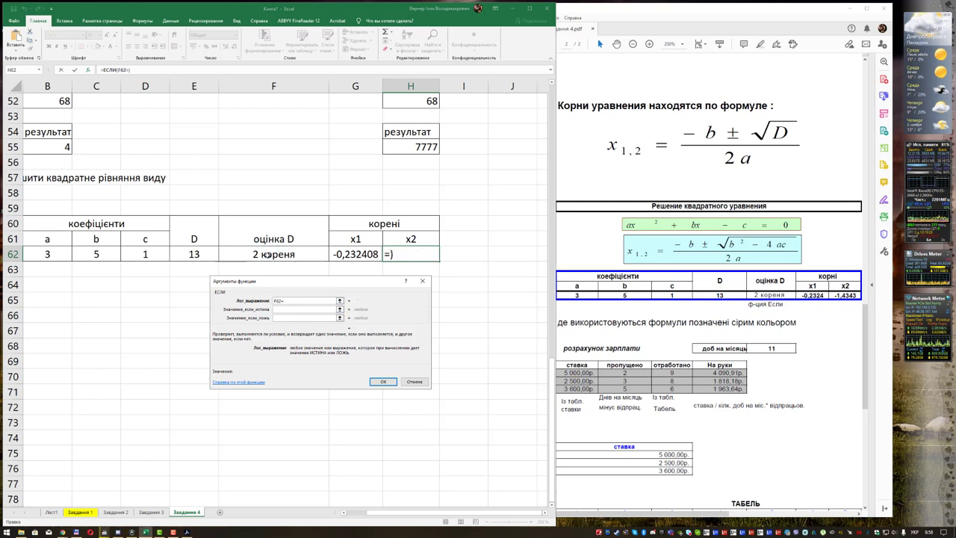
pyautogui.write('""')
pyautogui.write('ко')
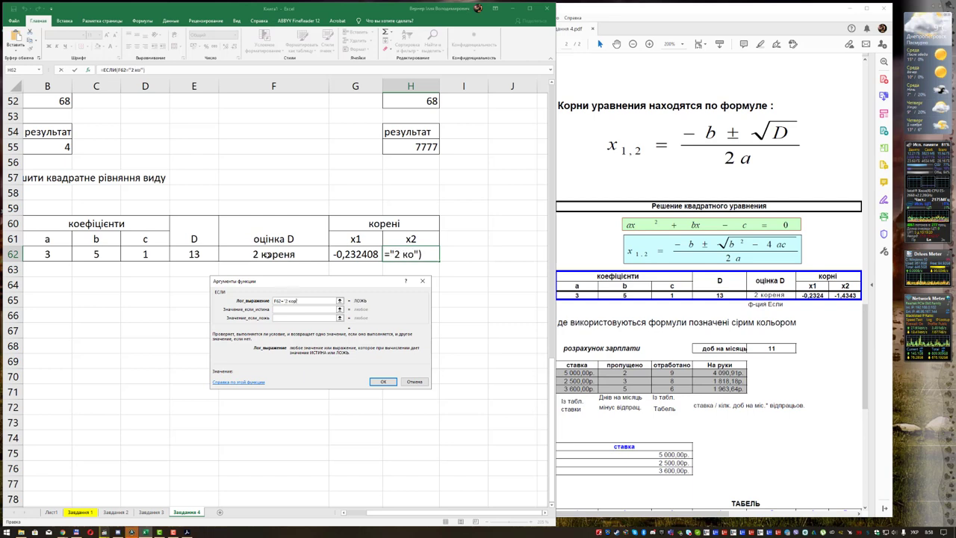
pyautogui.write('реня')
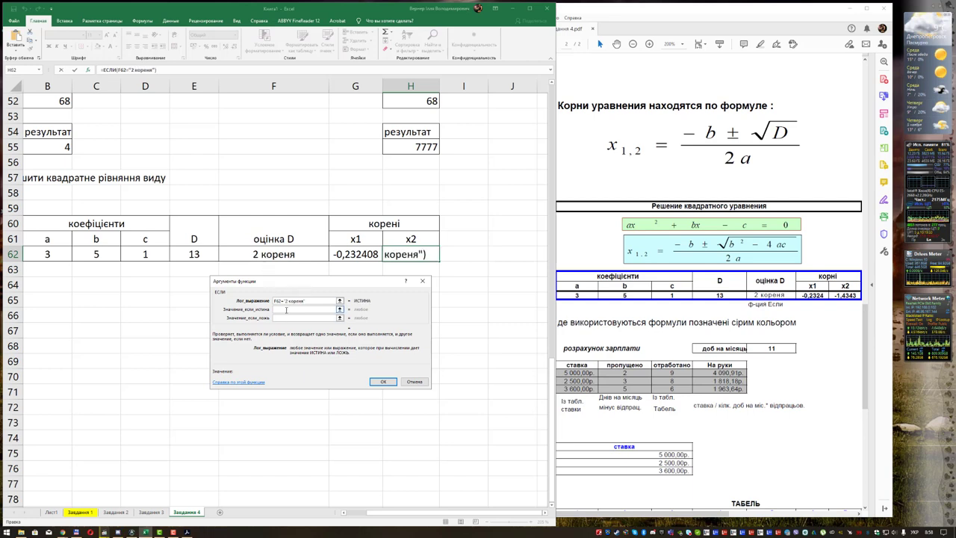
pyautogui.click(286, 308)
pyautogui.hotkey('ctrl', 'v')
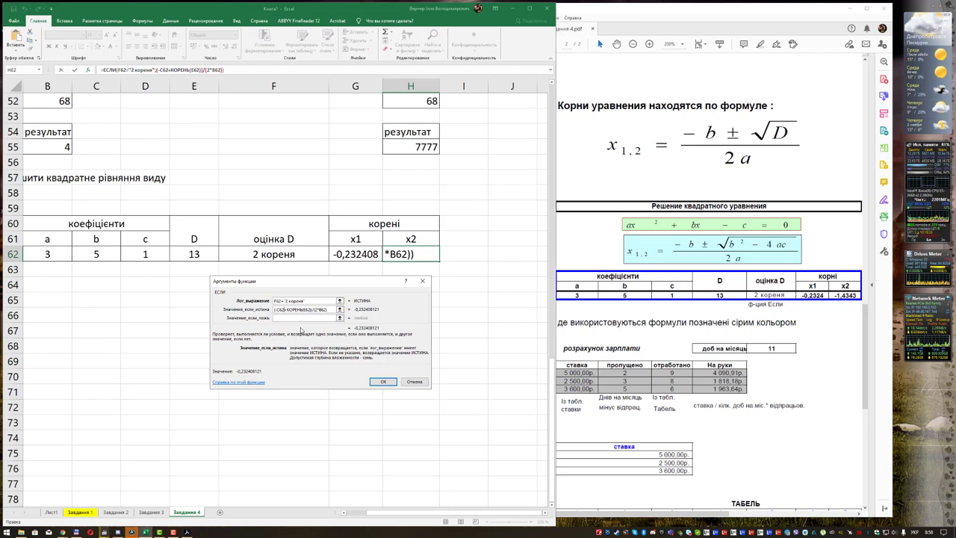
pyautogui.press('BackSpace')
pyautogui.write('-')
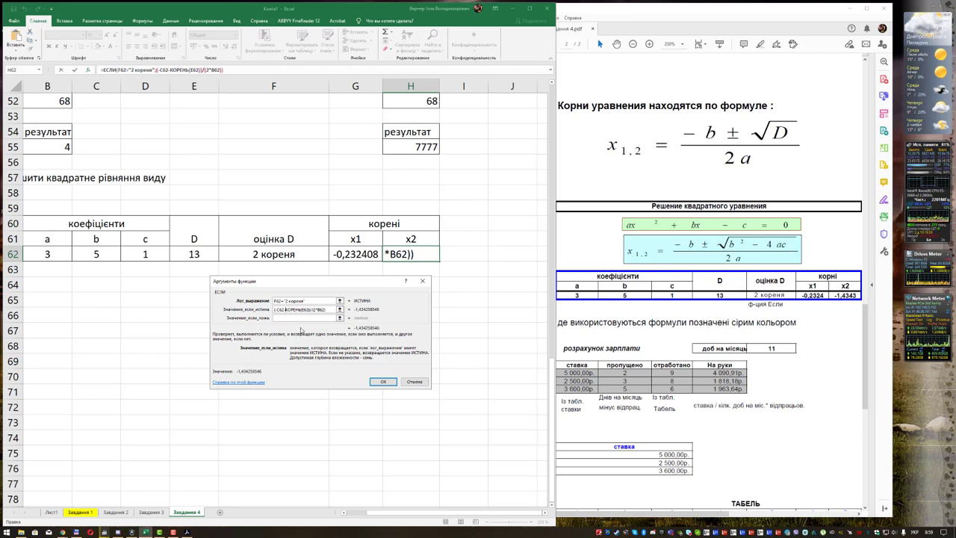
pyautogui.click(305, 317)
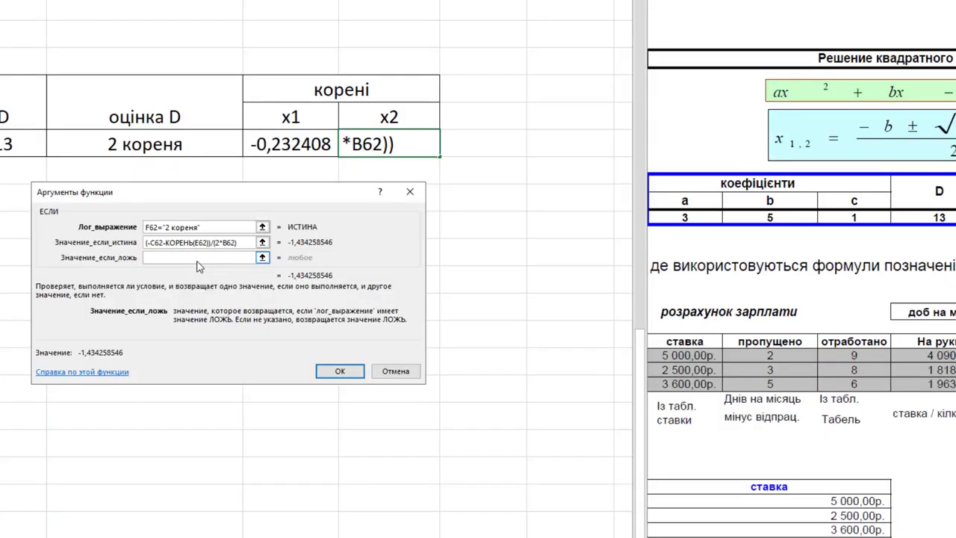
pyautogui.write('н')
pyautogui.write('емає коренів')
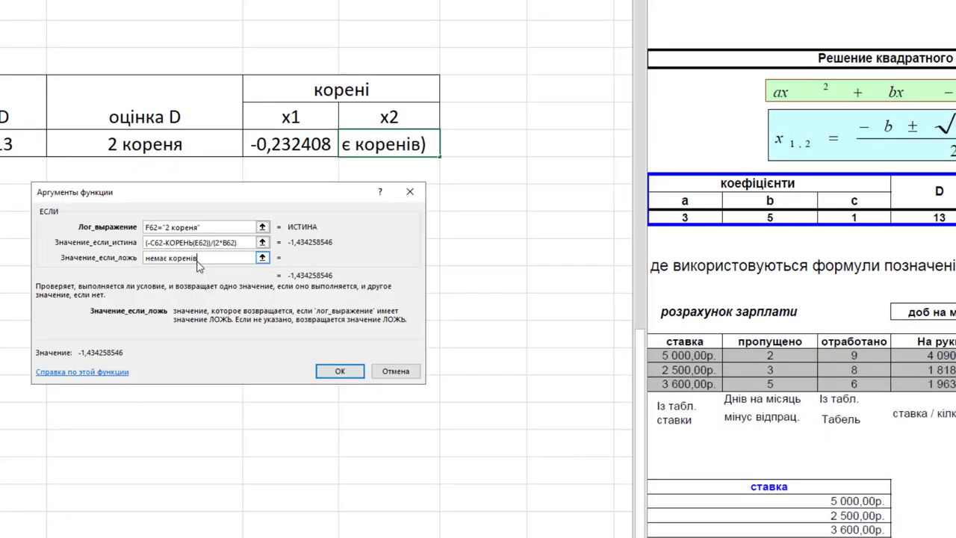
pyautogui.click(340, 371)
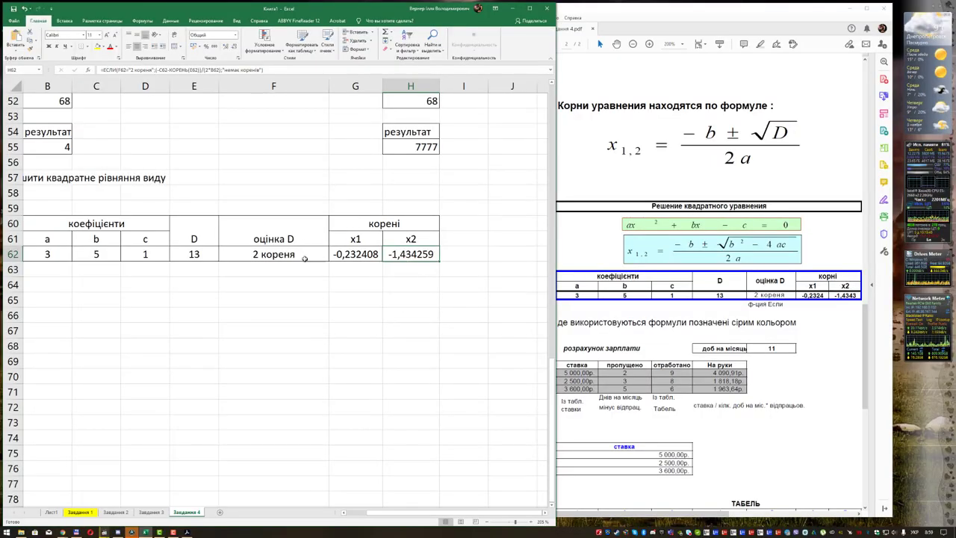
# - Widen column G to show -0,23240812, then test D with -2 and 0 and restore it
pyautogui.click(186, 254)
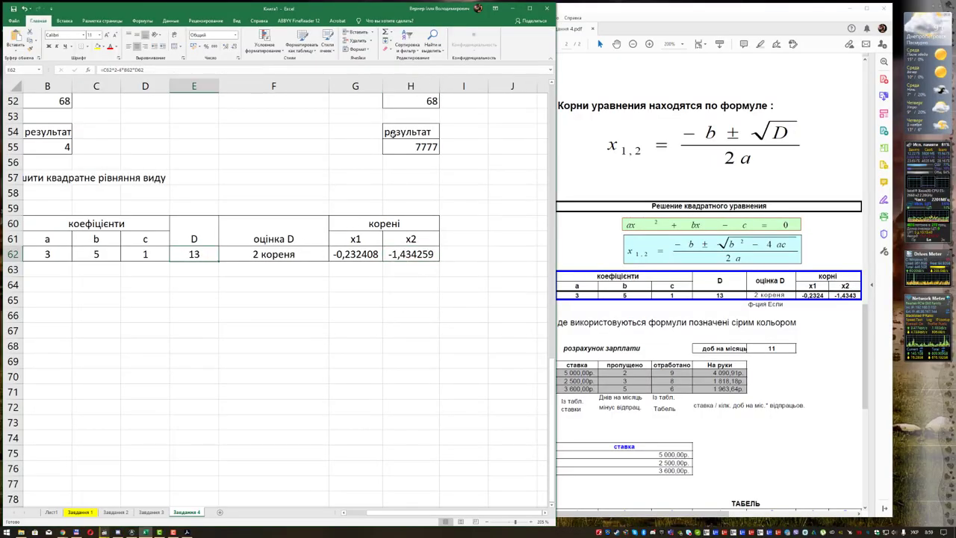
pyautogui.moveTo(382, 87); pyautogui.dragTo(473, 87)
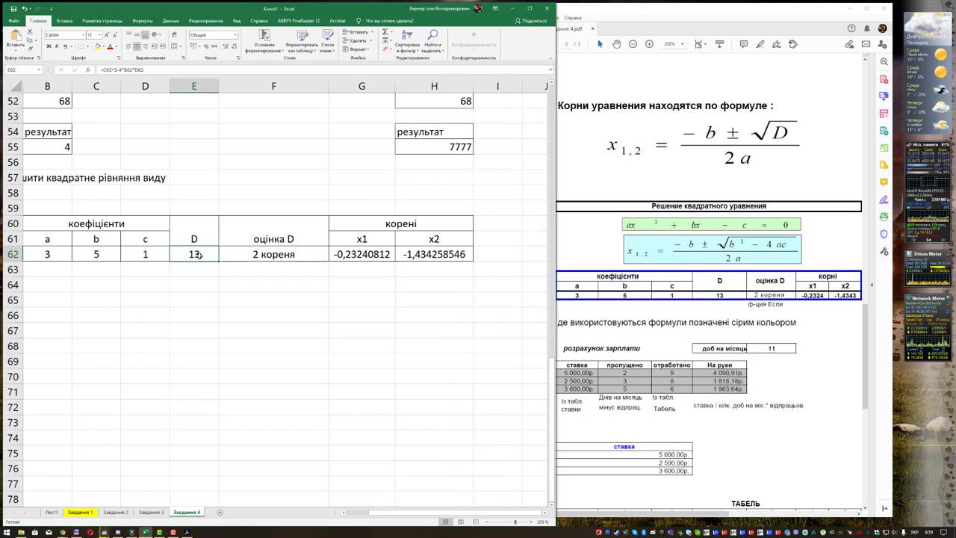
pyautogui.write('=2')
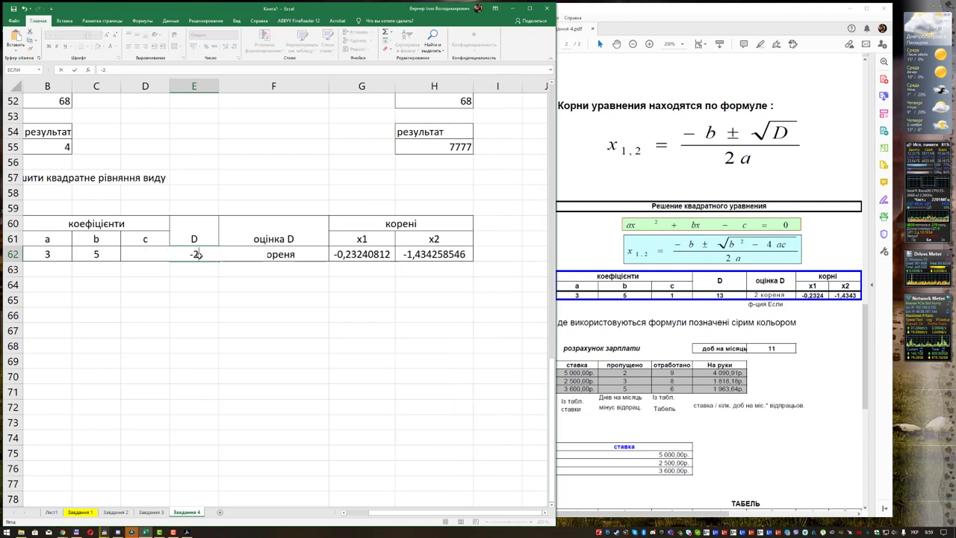
pyautogui.press('Return')
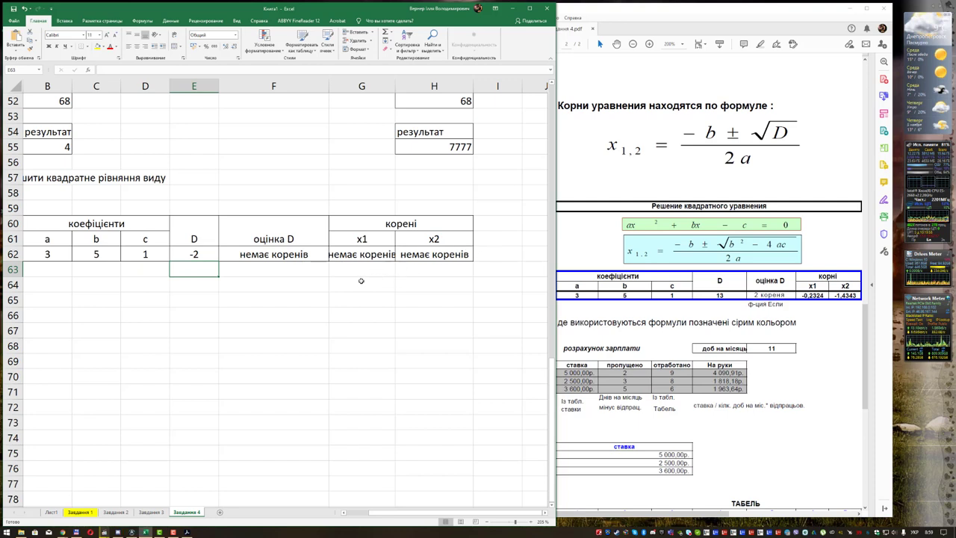
pyautogui.hotkey('ctrl', 'z')
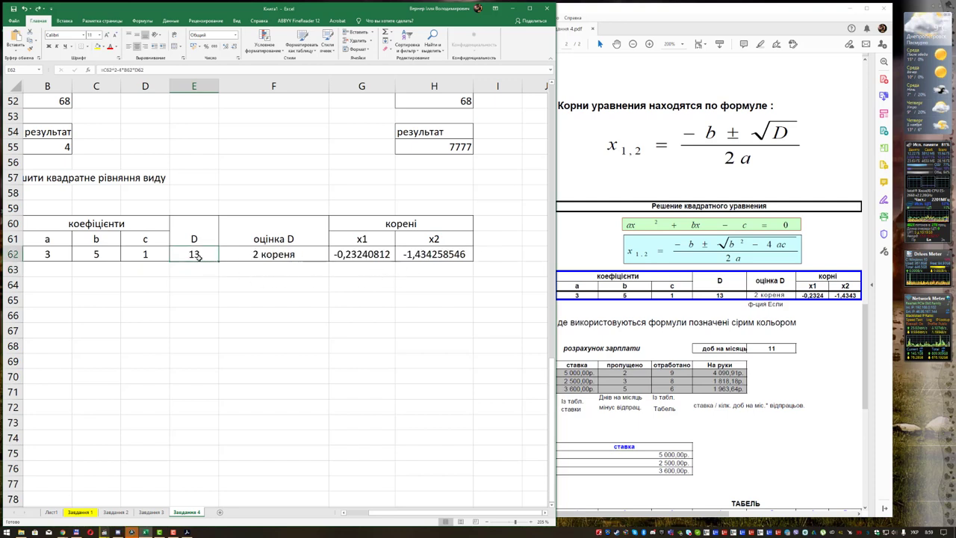
pyautogui.write('0')
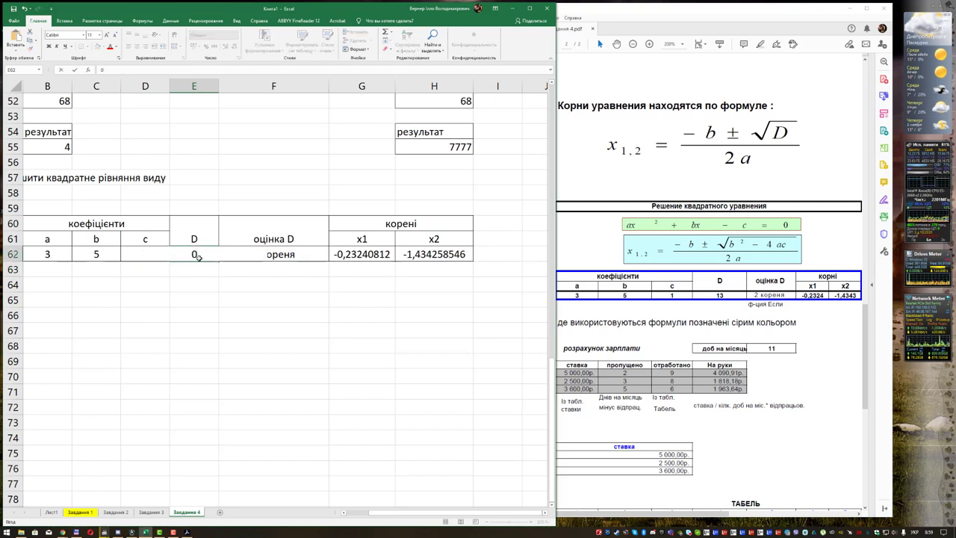
pyautogui.press('Return')
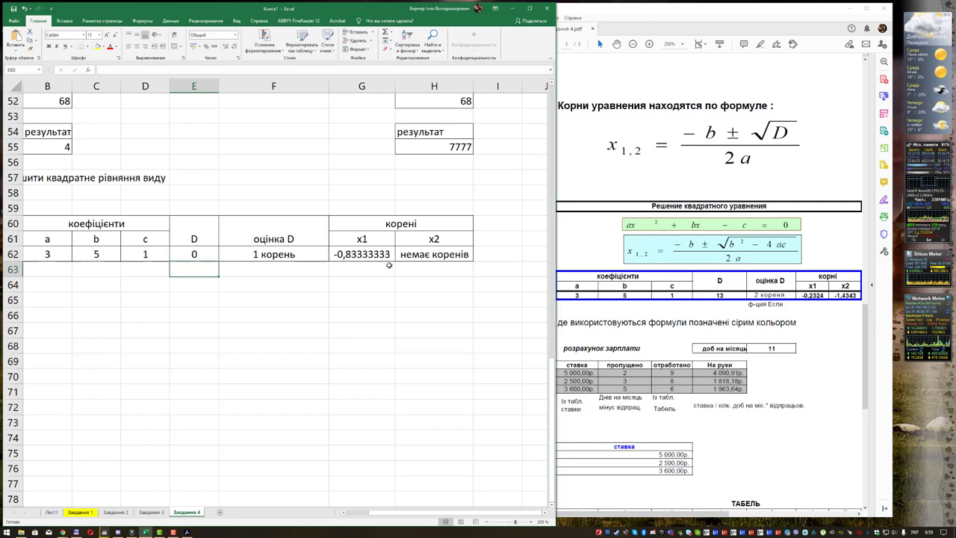
pyautogui.click(214, 255)
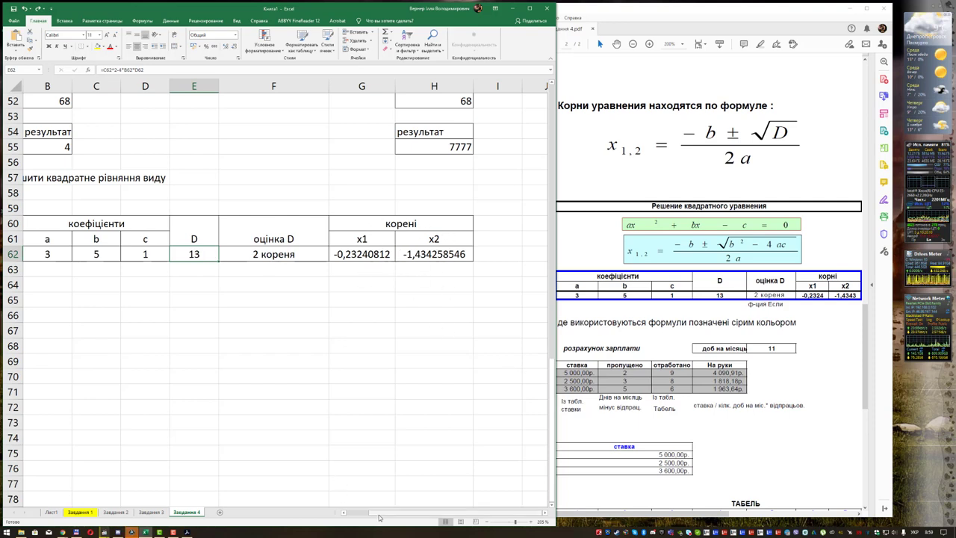
# - Copy the 4.6 task heading from the PDF and paste it into B64
pyautogui.moveTo(352, 512); pyautogui.dragTo(326, 517)
pyautogui.hotkey('alt', 'Tab')
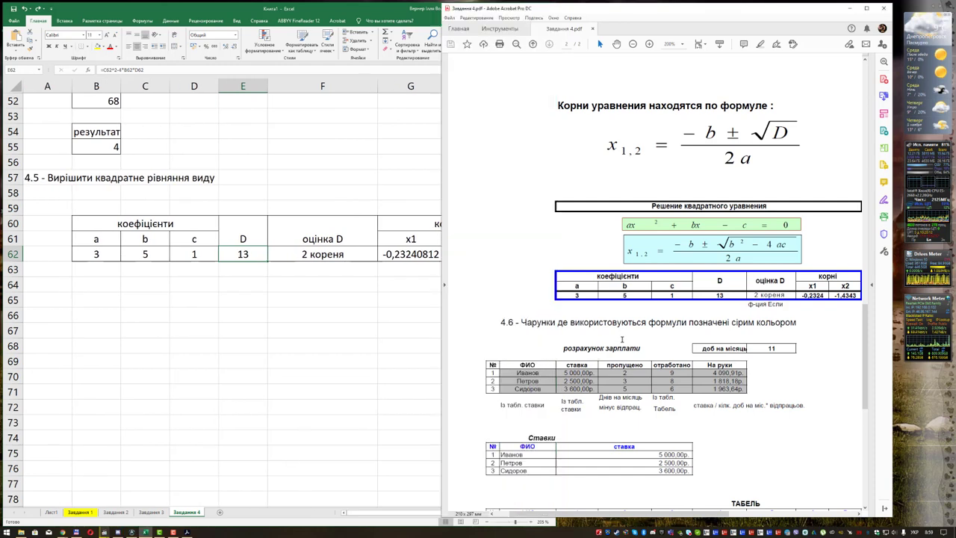
pyautogui.moveTo(500, 323); pyautogui.dragTo(765, 327)
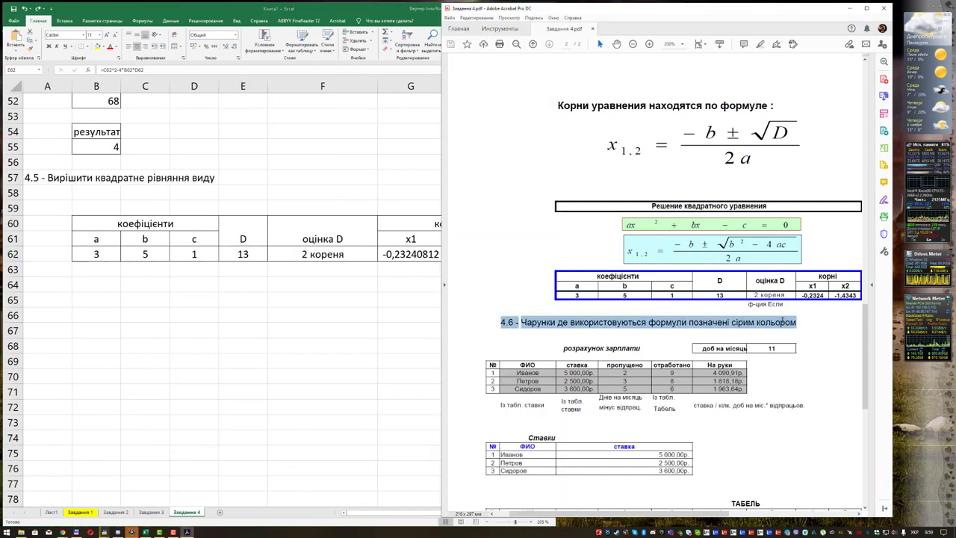
pyautogui.hotkey('ctrl', 'c')
pyautogui.hotkey('alt', 'Tab')
pyautogui.click(97, 285)
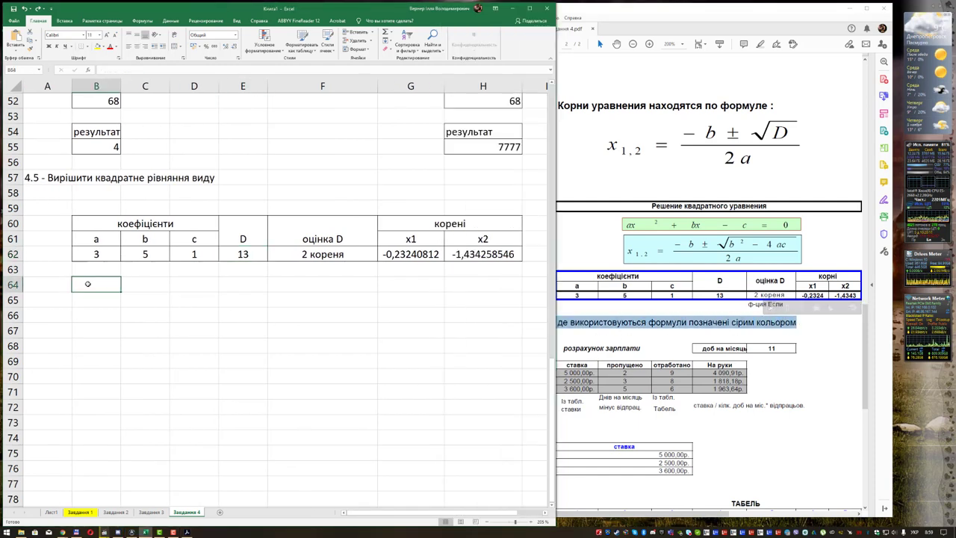
pyautogui.hotkey('ctrl', 'v')
# - Select E66, then scroll the PDF to the salary tables and select 'доб на місяць 11'
pyautogui.click(232, 312)
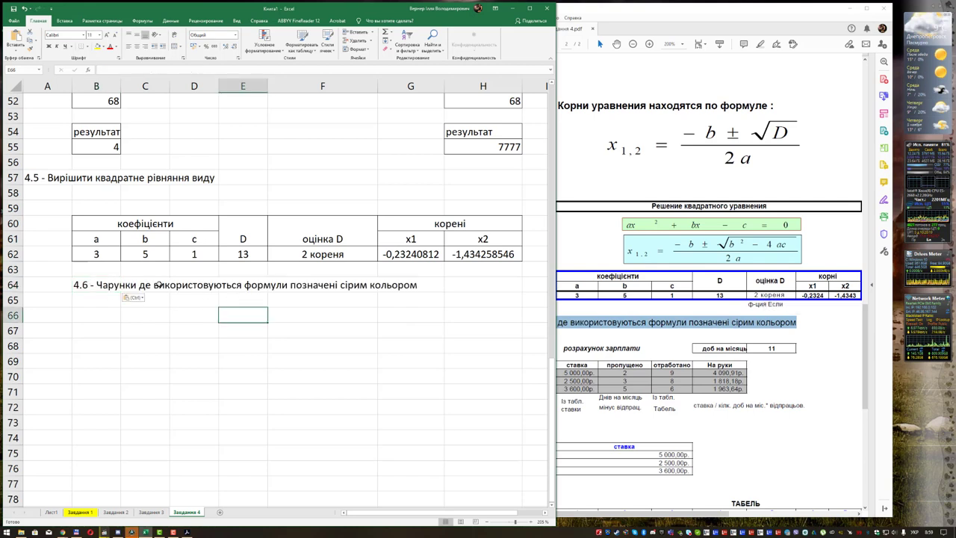
pyautogui.click(807, 390)
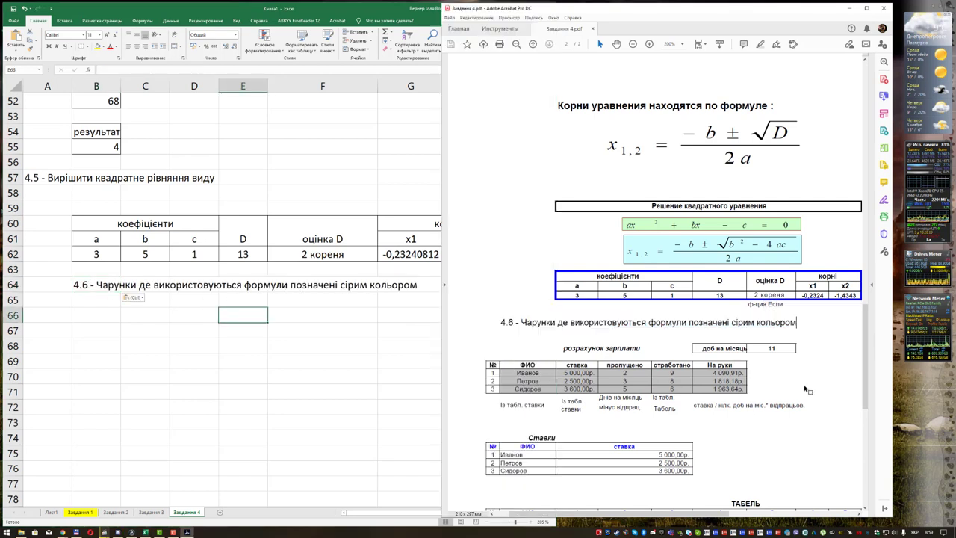
pyautogui.scroll(-5, 807, 390)
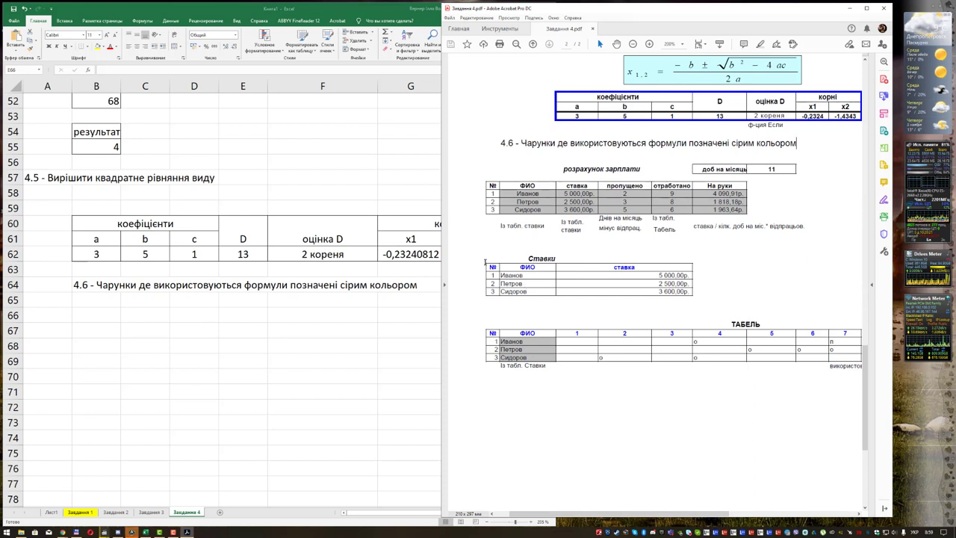
pyautogui.moveTo(488, 182); pyautogui.dragTo(732, 184)
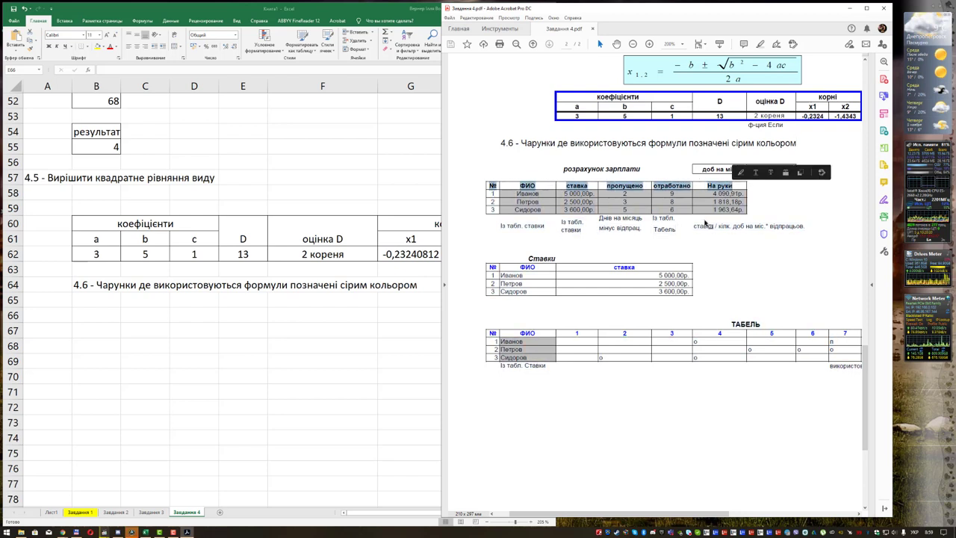
pyautogui.click(707, 170)
pyautogui.moveTo(707, 169); pyautogui.dragTo(772, 175)
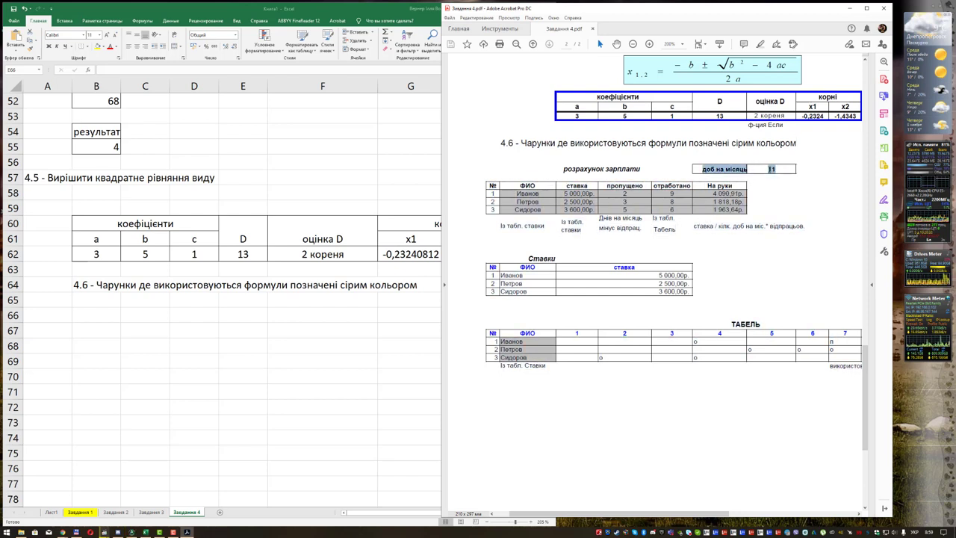
pyautogui.hotkey('alt', 'Tab')
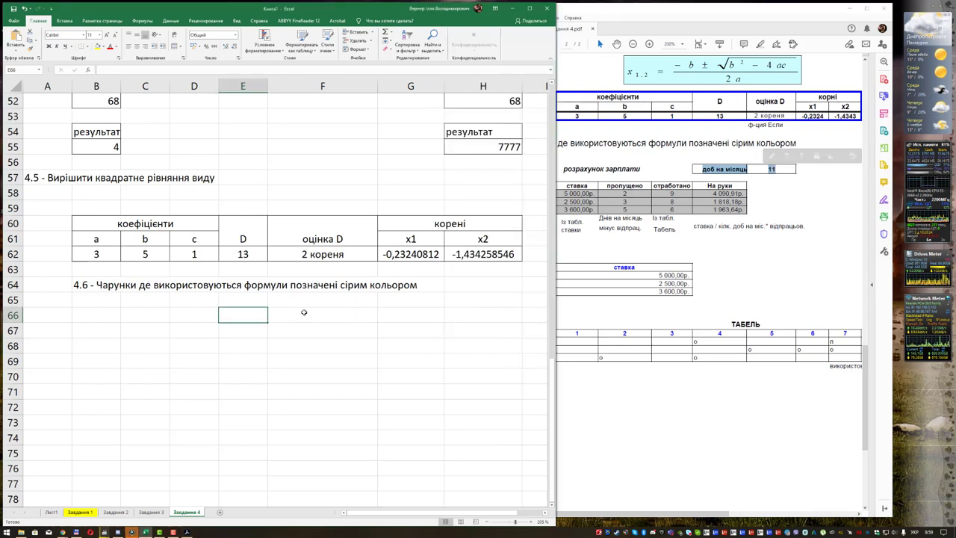
# - Enter 'доб на місяць' in E66 and 11 in F66
pyautogui.hotkey('ctrl', 'v')
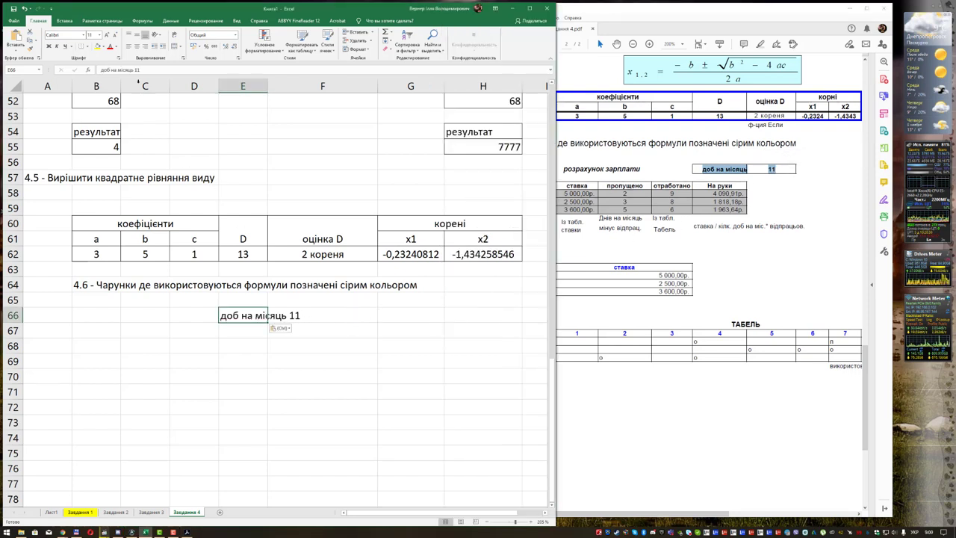
pyautogui.press('F2')
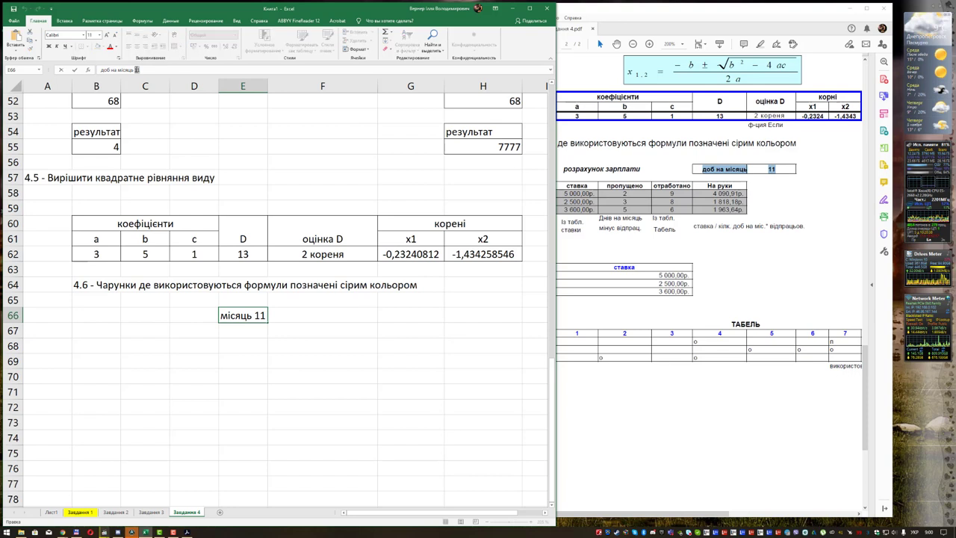
pyautogui.press('BackSpace')
pyautogui.press('Tab')
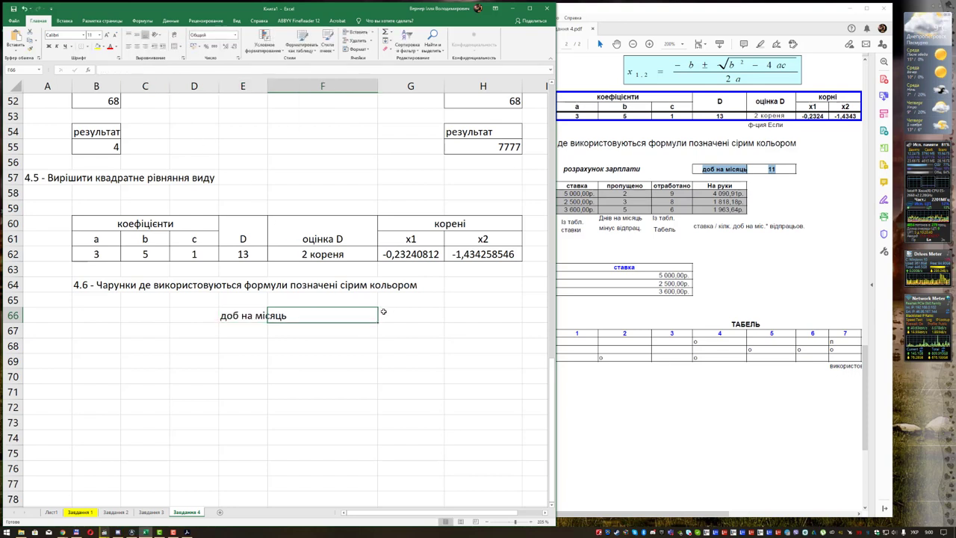
pyautogui.doubleClick(345, 316)
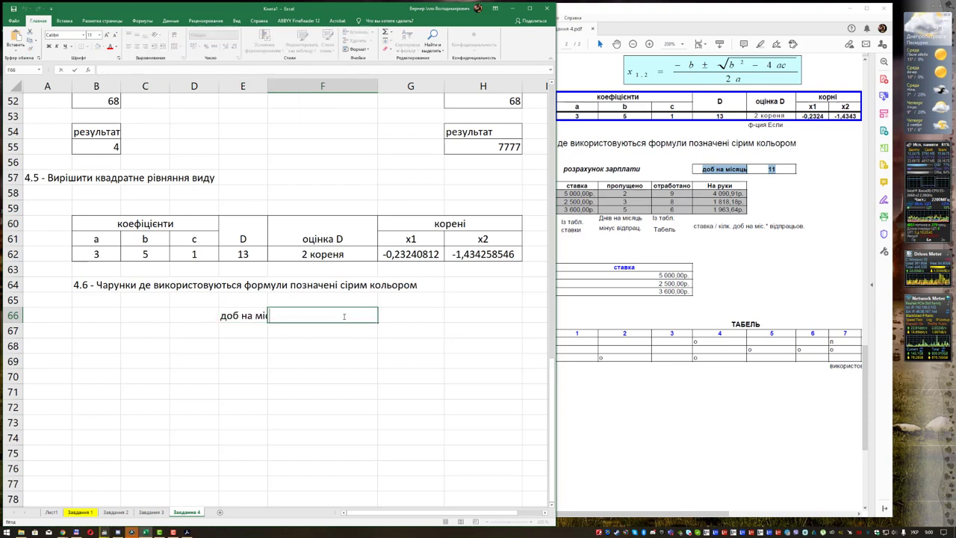
pyautogui.write('11')
# - Give E66:F66 an outside border, widen column E, and widen the PDF view
pyautogui.moveTo(242, 317); pyautogui.dragTo(311, 316)
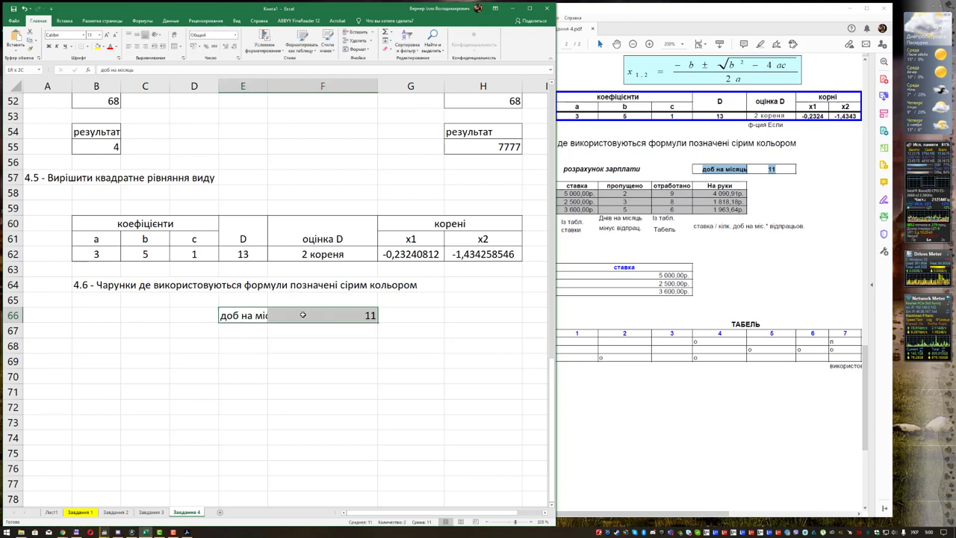
pyautogui.hotkey('ctrl', '1')
pyautogui.click(311, 282)
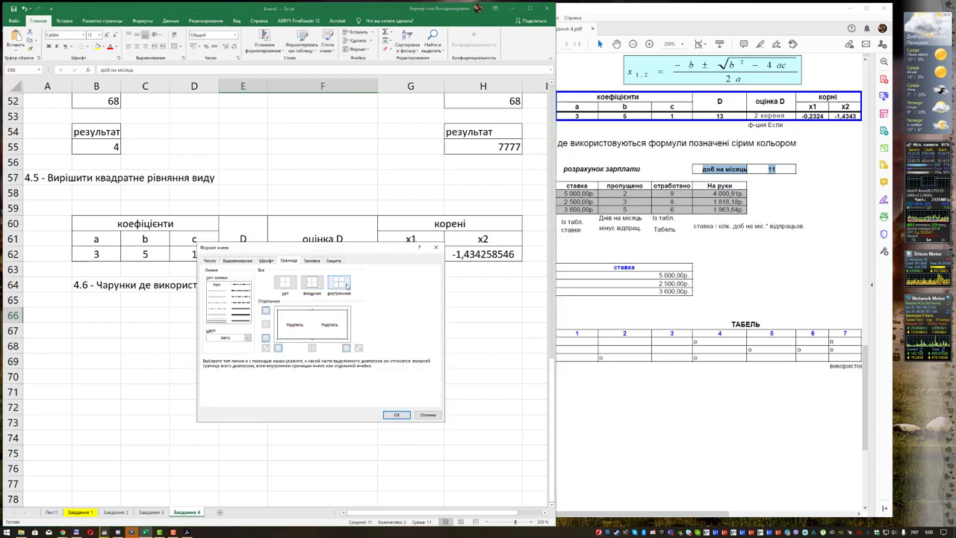
pyautogui.click(396, 415)
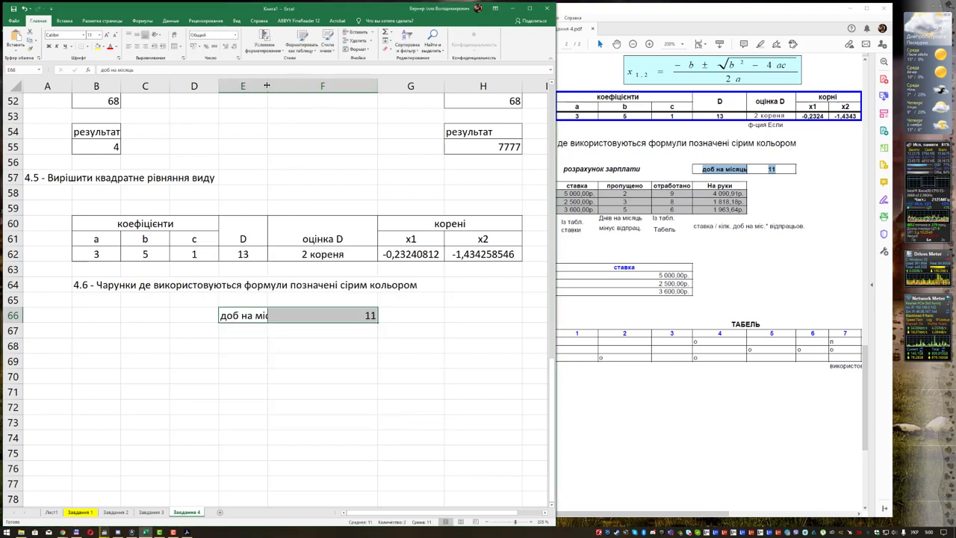
pyautogui.moveTo(267, 86); pyautogui.dragTo(289, 86)
pyautogui.click(352, 338)
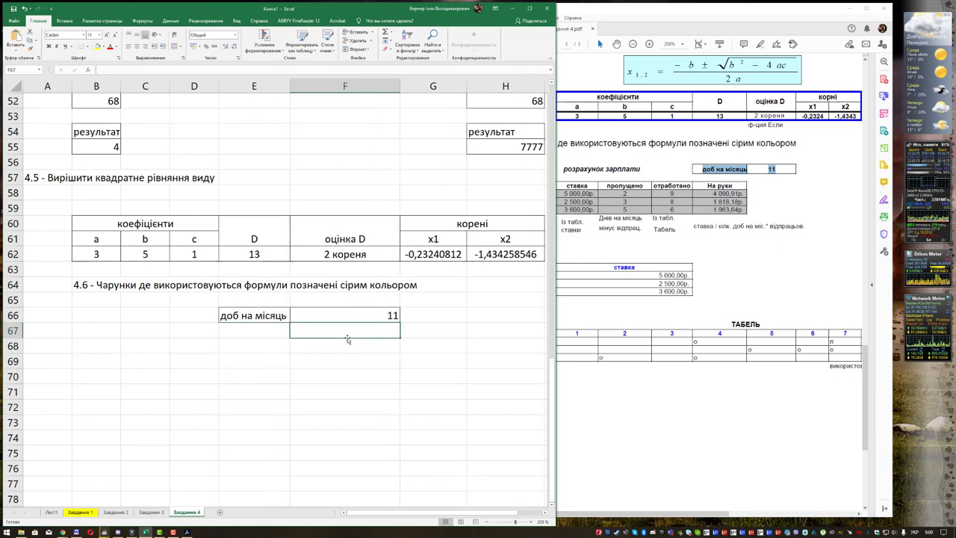
pyautogui.moveTo(556, 299); pyautogui.dragTo(443, 299)
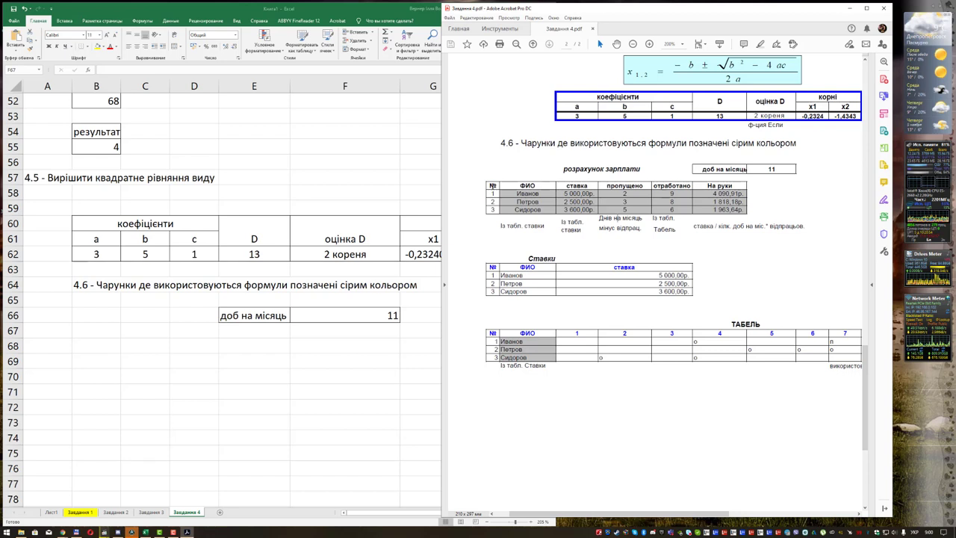
# - Select the salary table header text from № through 'На руки' in the PDF
pyautogui.moveTo(695, 169)
pyautogui.mouseDown()
pyautogui.moveTo(777, 170)
pyautogui.moveTo(514, 182)
pyautogui.moveTo(732, 185)
pyautogui.mouseUp()
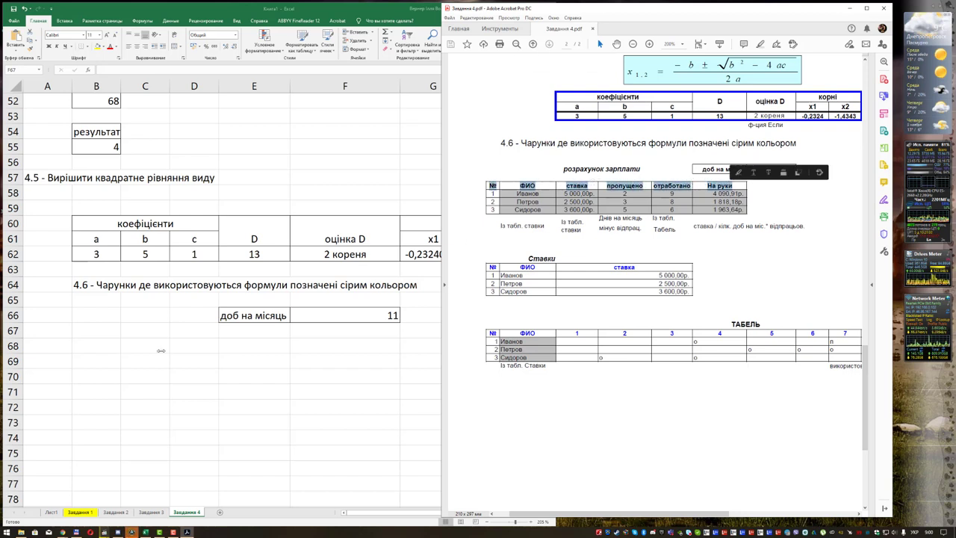
# - Paste the header row, leaving № in B68 and ФИО in C68
pyautogui.click(76, 343)
pyautogui.hotkey('ctrl', 'v')
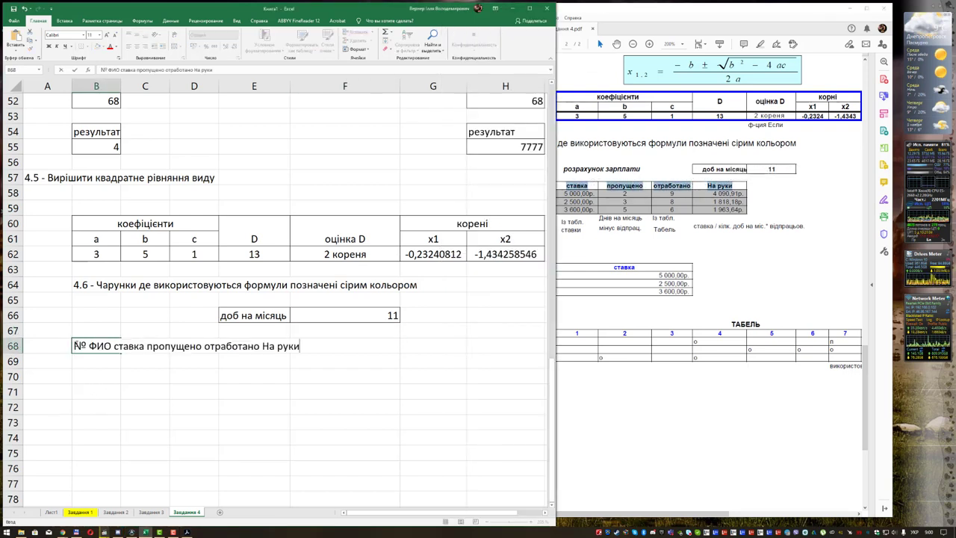
pyautogui.press('BackSpace')
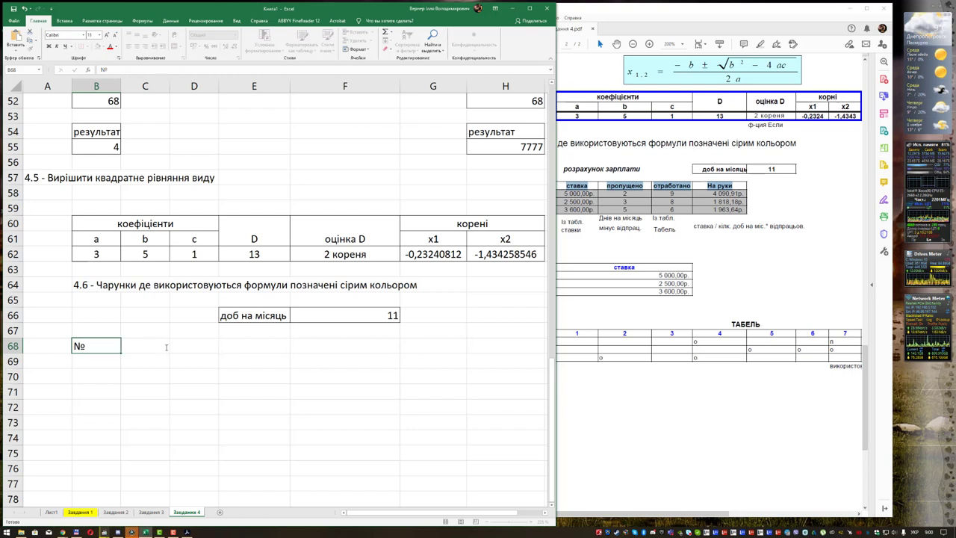
pyautogui.click(150, 348)
pyautogui.hotkey('ctrl', 'v')
pyautogui.moveTo(150, 348); pyautogui.dragTo(265, 348)
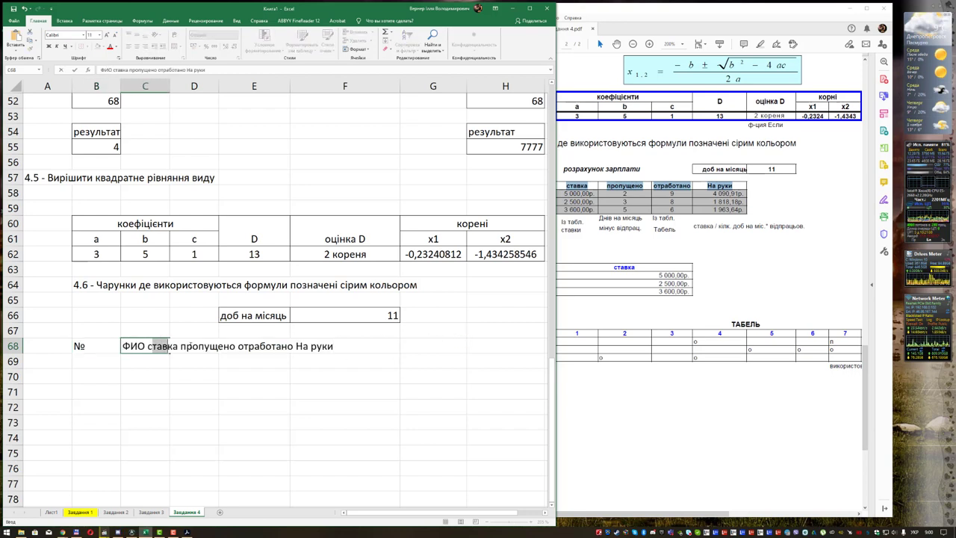
pyautogui.moveTo(149, 348); pyautogui.dragTo(334, 348)
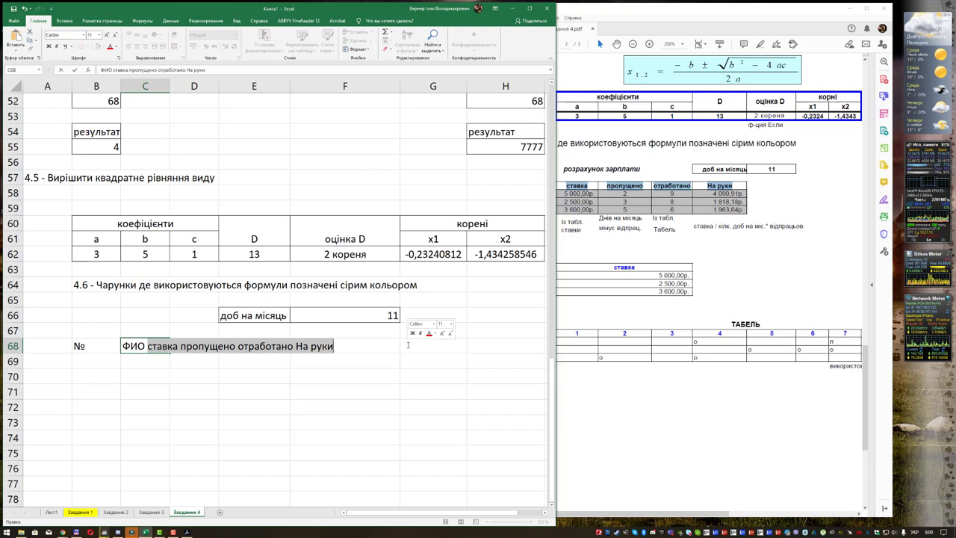
pyautogui.hotkey('ctrl', 'x')
# - Split the remaining headers so D68 holds ставка and E68 holds пропущено
pyautogui.click(190, 347)
pyautogui.doubleClick(190, 347)
pyautogui.hotkey('ctrl', 'v')
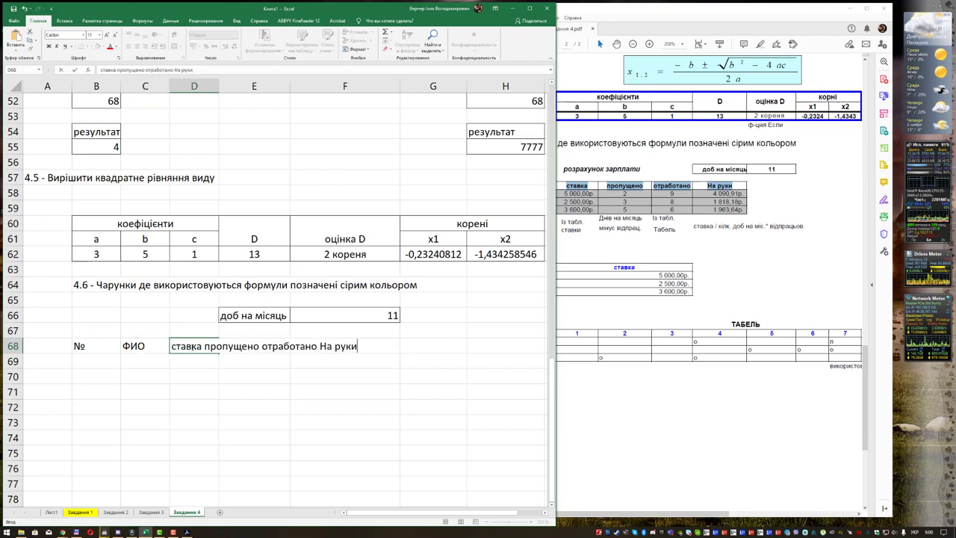
pyautogui.moveTo(206, 348); pyautogui.dragTo(358, 347)
pyautogui.hotkey('ctrl', 'x')
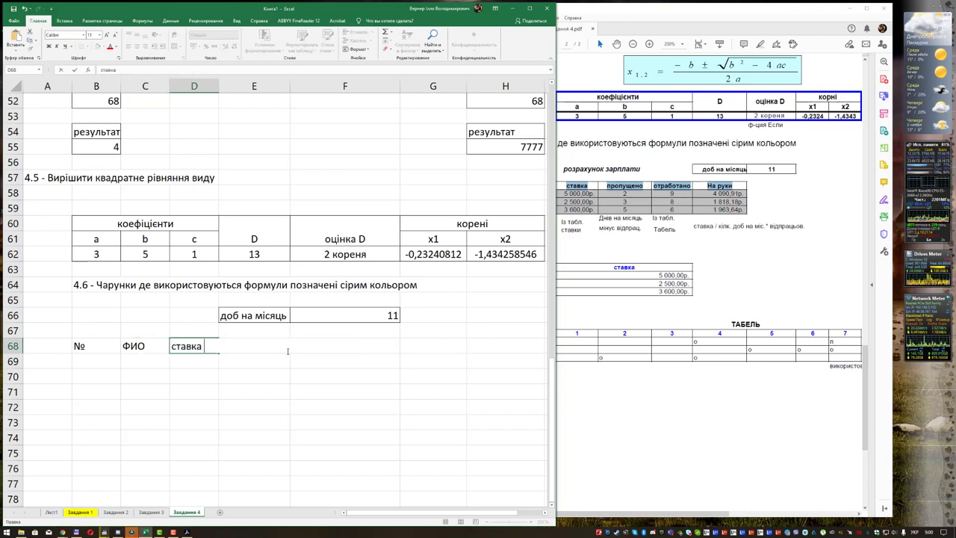
pyautogui.click(259, 350)
pyautogui.doubleClick(259, 350)
pyautogui.hotkey('ctrl', 'v')
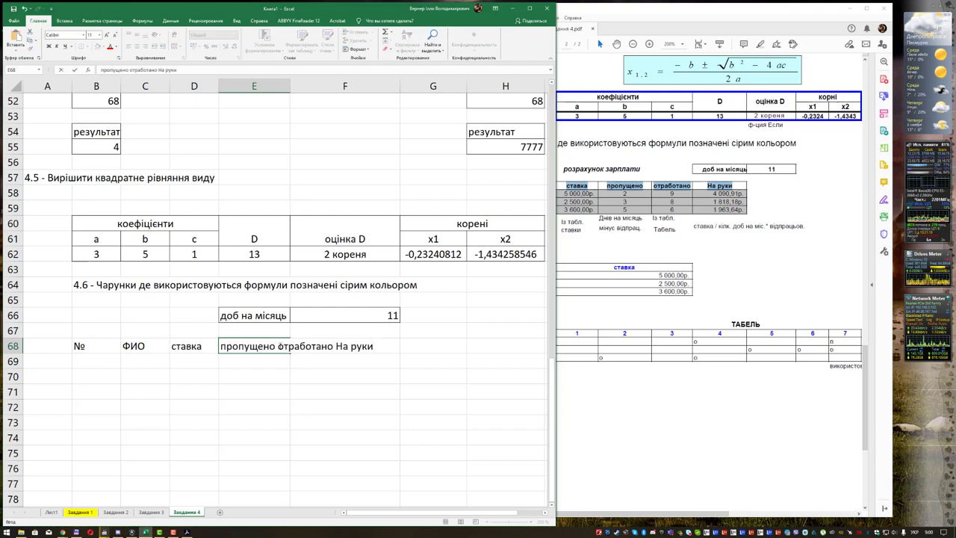
pyautogui.moveTo(278, 347); pyautogui.dragTo(438, 344)
pyautogui.hotkey('ctrl', 'x')
# - Put отработано in F68 and На руки in G68, then select B68:G71
pyautogui.click(363, 346)
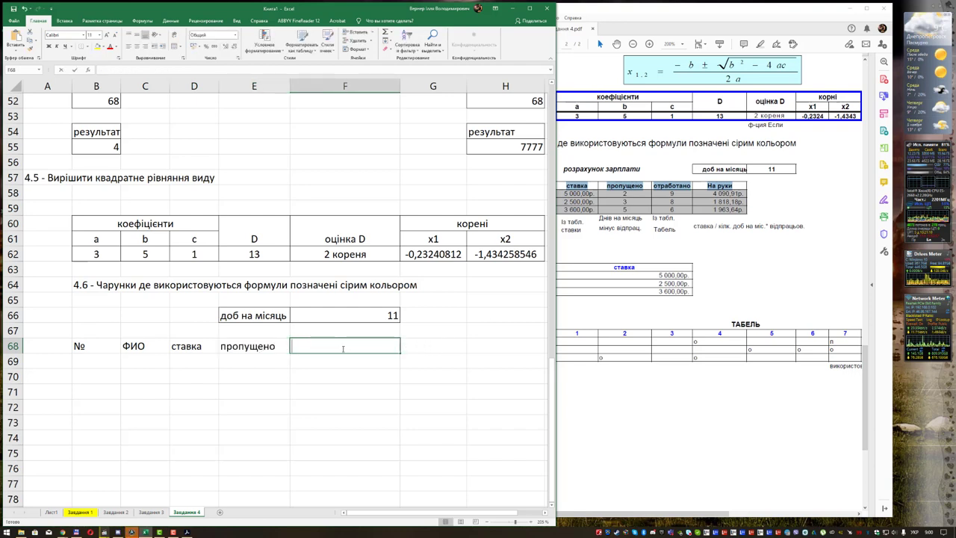
pyautogui.doubleClick(340, 347)
pyautogui.hotkey('ctrl', 'v')
pyautogui.moveTo(350, 346); pyautogui.dragTo(389, 346)
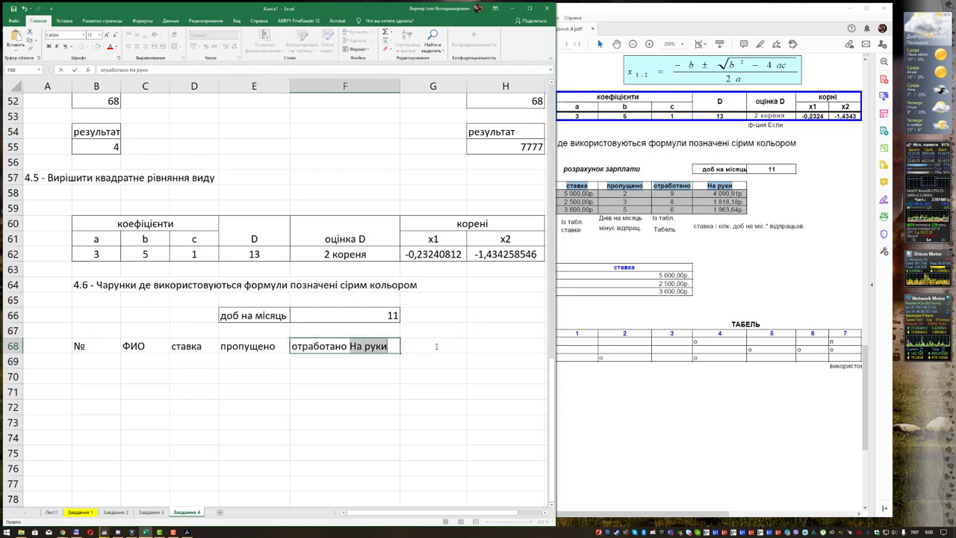
pyautogui.hotkey('ctrl', 'x')
pyautogui.click(433, 346)
pyautogui.doubleClick(435, 346)
pyautogui.hotkey('ctrl', 'v')
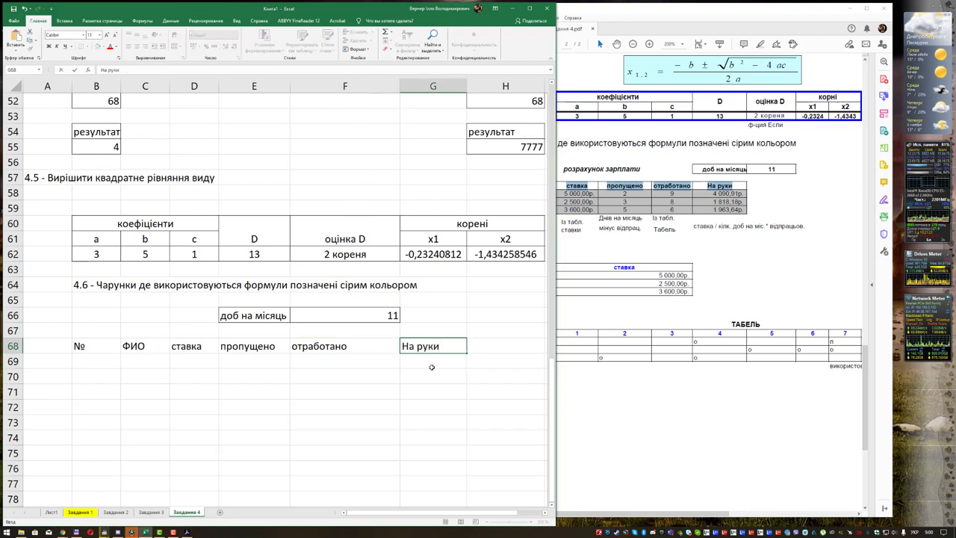
pyautogui.click(434, 363)
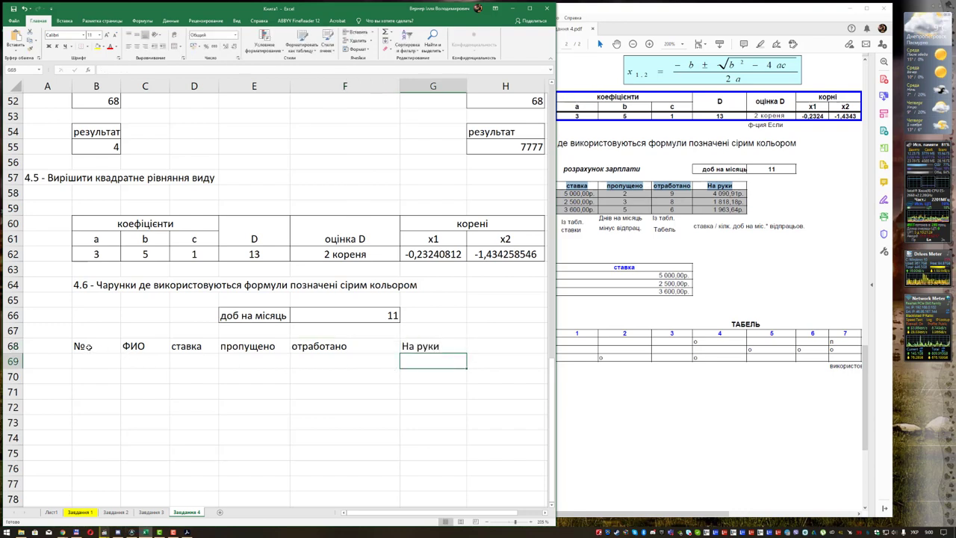
pyautogui.moveTo(89, 348); pyautogui.dragTo(419, 396)
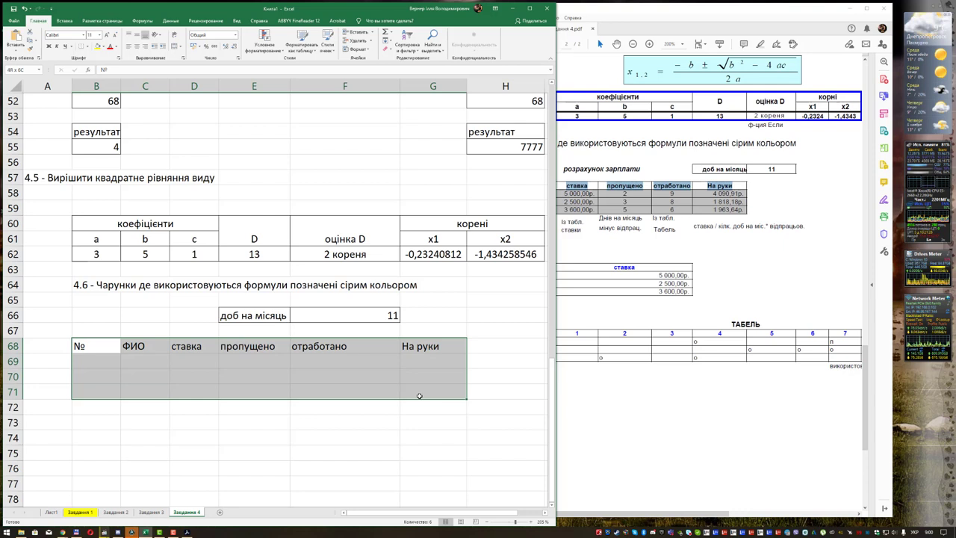
# - Give B68:G71 outer and inner borders
pyautogui.hotkey('ctrl', '1')
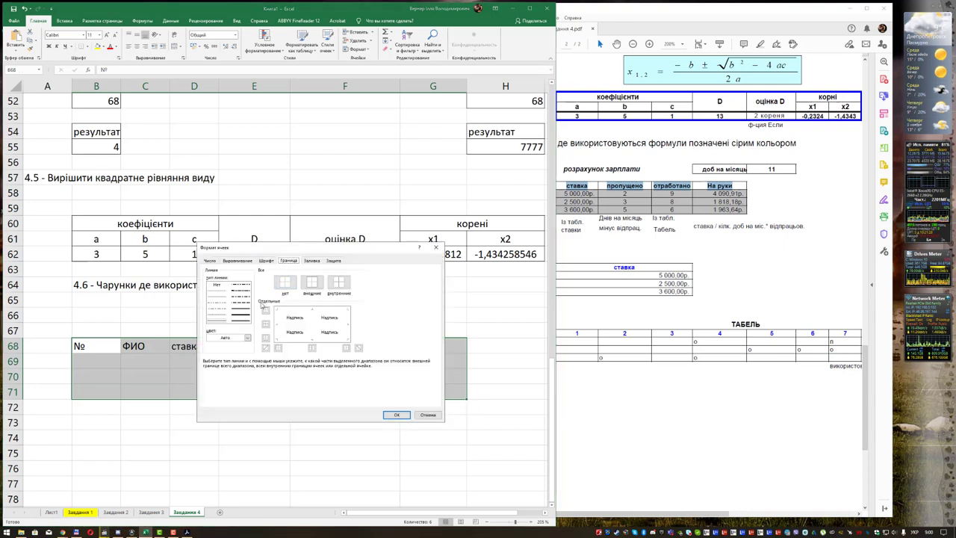
pyautogui.click(311, 282)
pyautogui.click(339, 281)
pyautogui.click(398, 415)
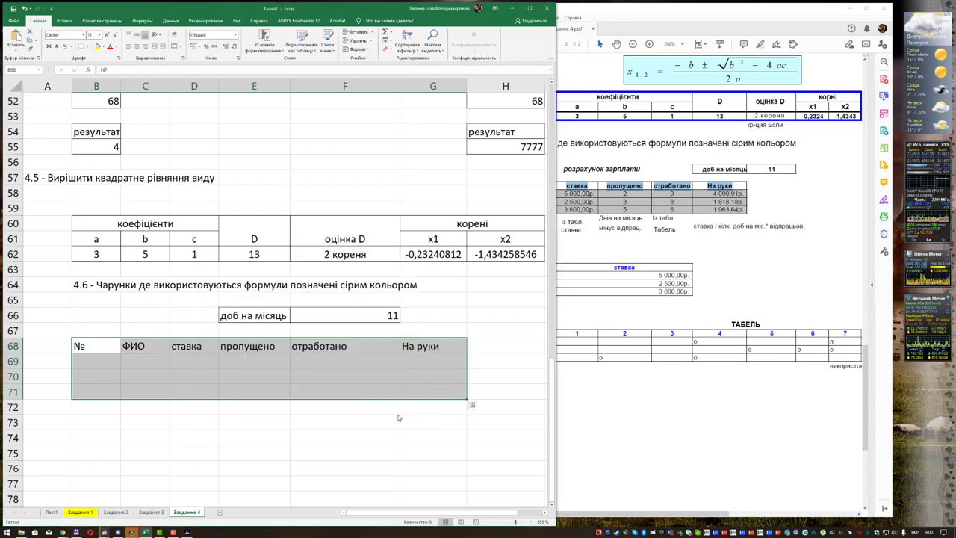
# - Number the № column 1, 2, 3 in B69:B71 and compare with the assignment PDF
pyautogui.click(632, 227)
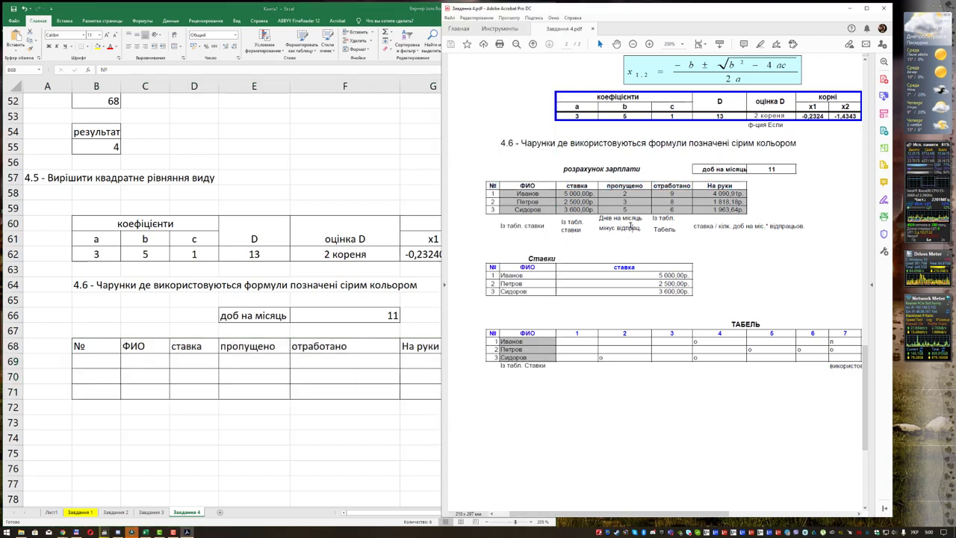
pyautogui.click(101, 362)
pyautogui.click(100, 363)
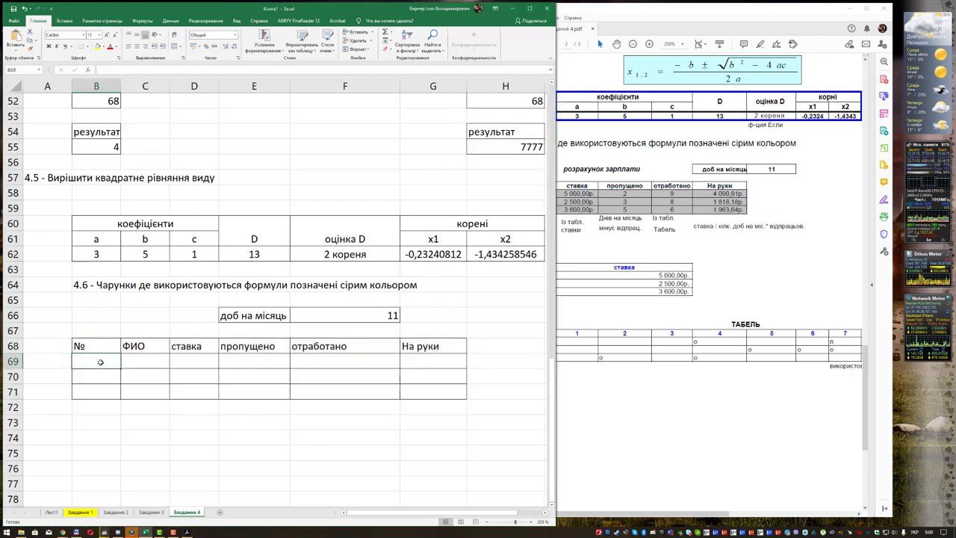
pyautogui.write('1 2')
pyautogui.press('Return')
pyautogui.write('3')
pyautogui.press('Return')
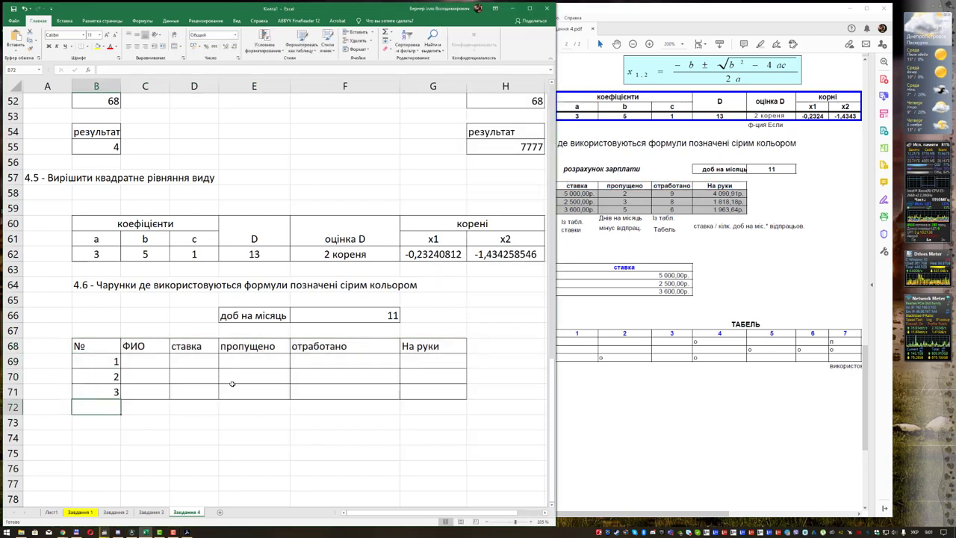
pyautogui.scroll(-1, 100, 363)
pyautogui.scroll(-1, 100, 363)
pyautogui.scroll(-1, 100, 362)
pyautogui.click(729, 219)
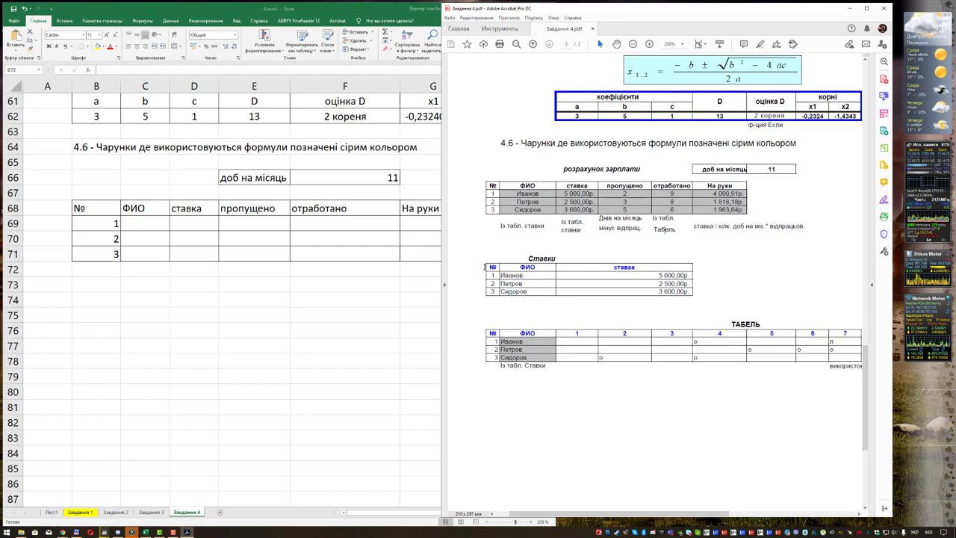
# - Copy the №, ФИО and ставка columns B68:D71 to B74 as a new table
pyautogui.moveTo(96, 208); pyautogui.dragTo(194, 247)
pyautogui.hotkey('ctrl', 'c')
pyautogui.hotkey('ctrl', 'q')
pyautogui.click(99, 302)
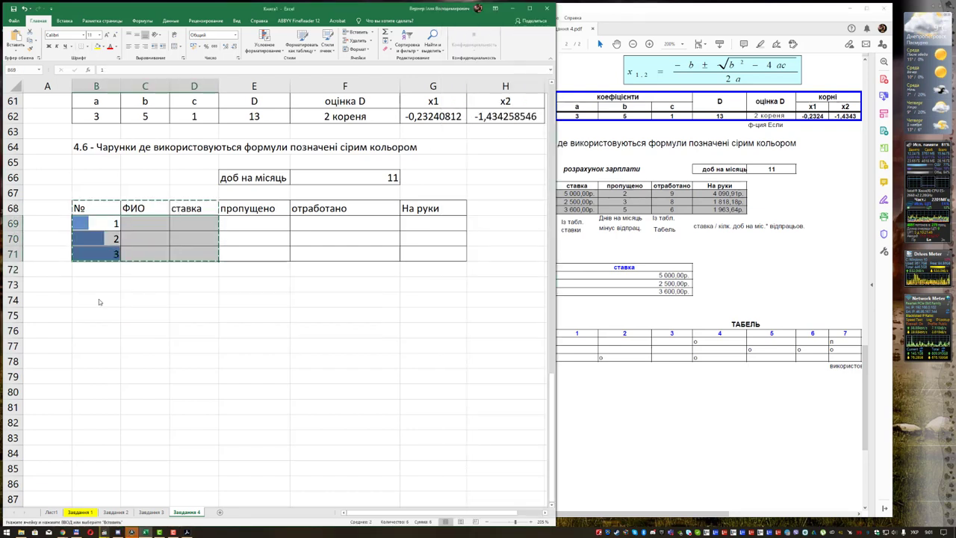
pyautogui.hotkey('ctrl', 'z')
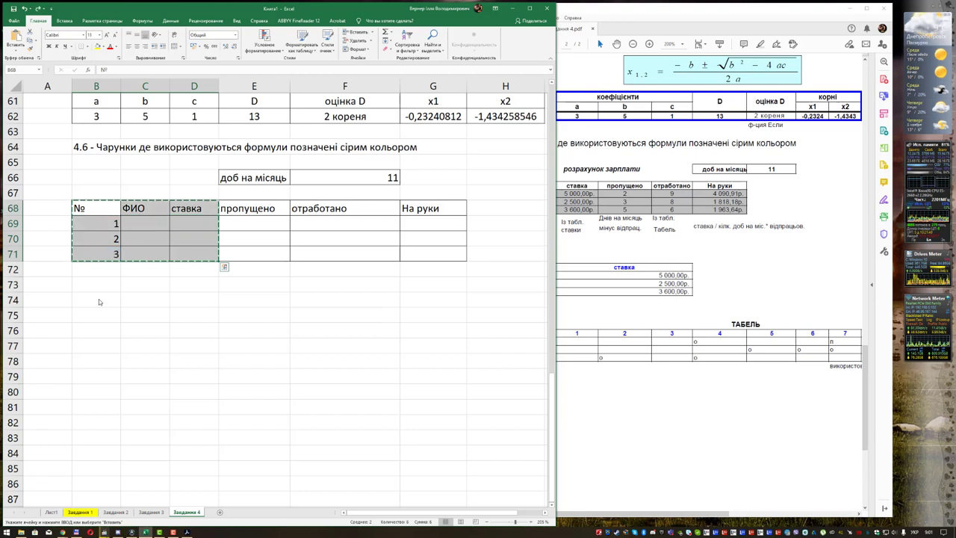
pyautogui.click(99, 302)
pyautogui.hotkey('ctrl', 'v')
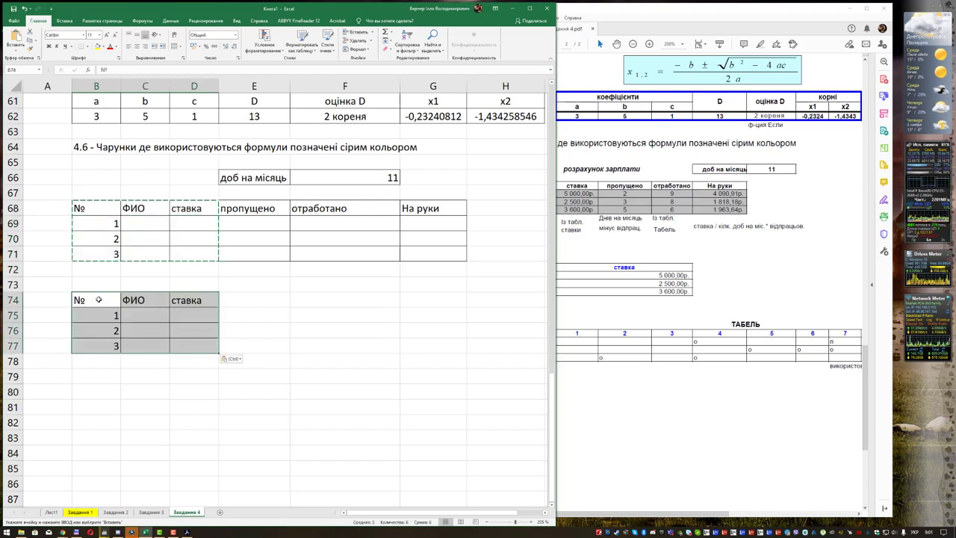
pyautogui.press('Escape')
pyautogui.click(272, 312)
# - Copy the three employee surnames from the PDF's Ставки table into C75:C77
pyautogui.click(592, 251)
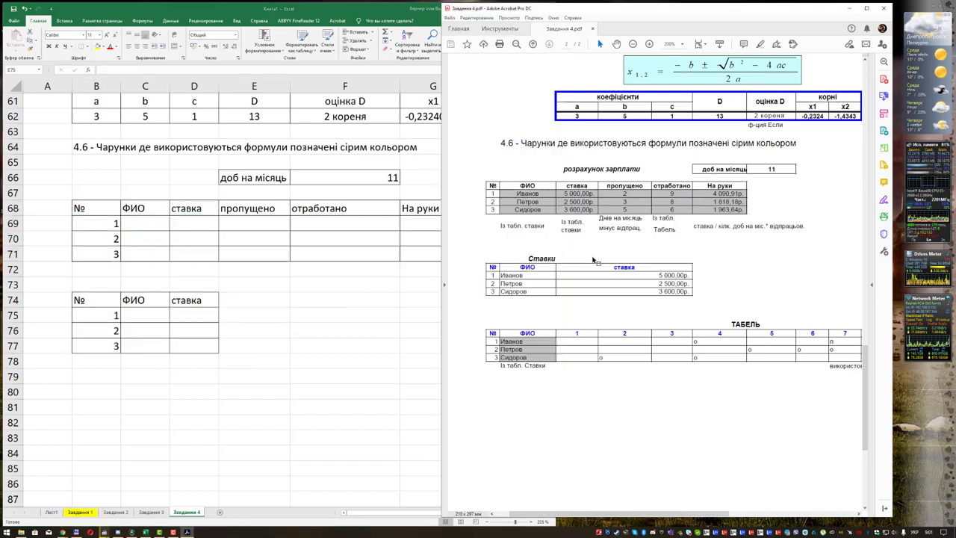
pyautogui.doubleClick(520, 276)
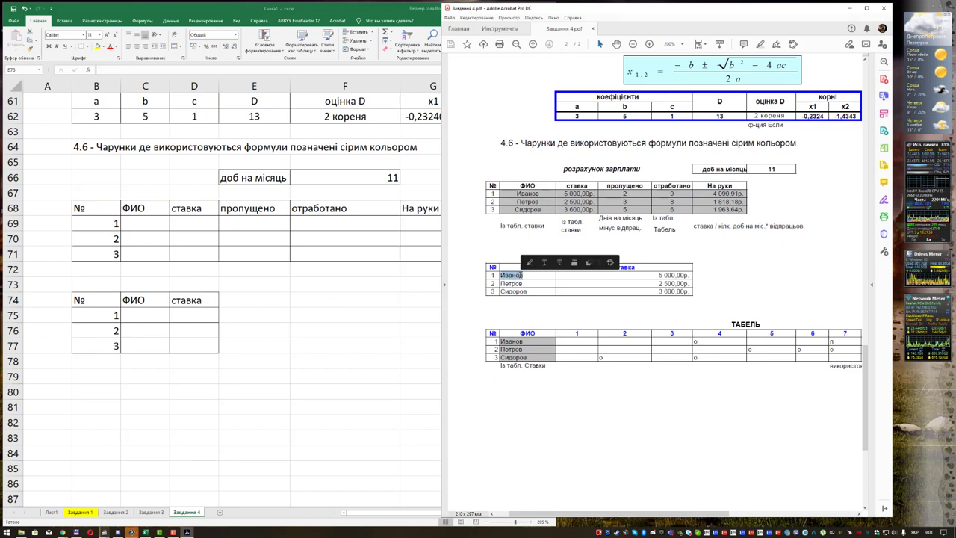
pyautogui.hotkey('ctrl', 'c')
pyautogui.click(147, 315)
pyautogui.doubleClick(146, 315)
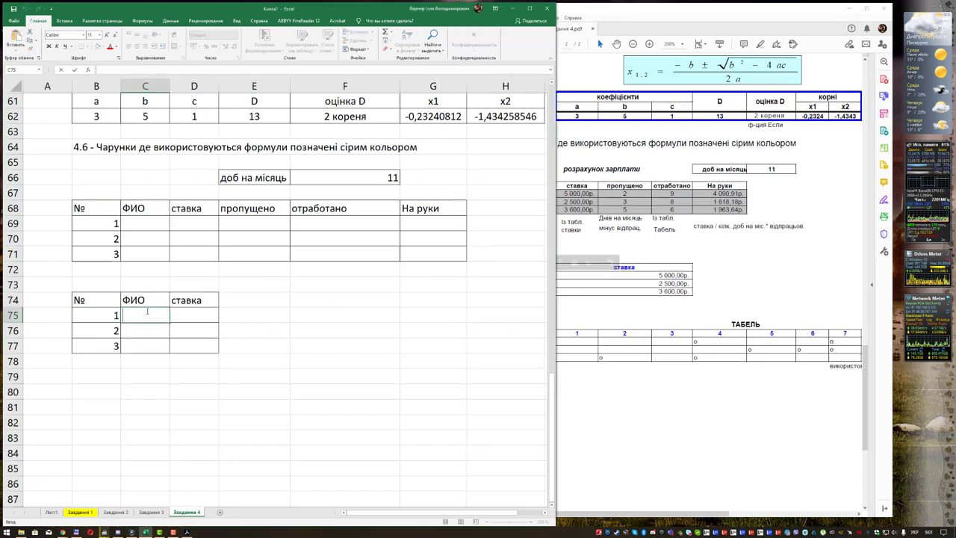
pyautogui.hotkey('ctrl', 'v')
pyautogui.hotkey('alt', 'Tab')
pyautogui.doubleClick(512, 284)
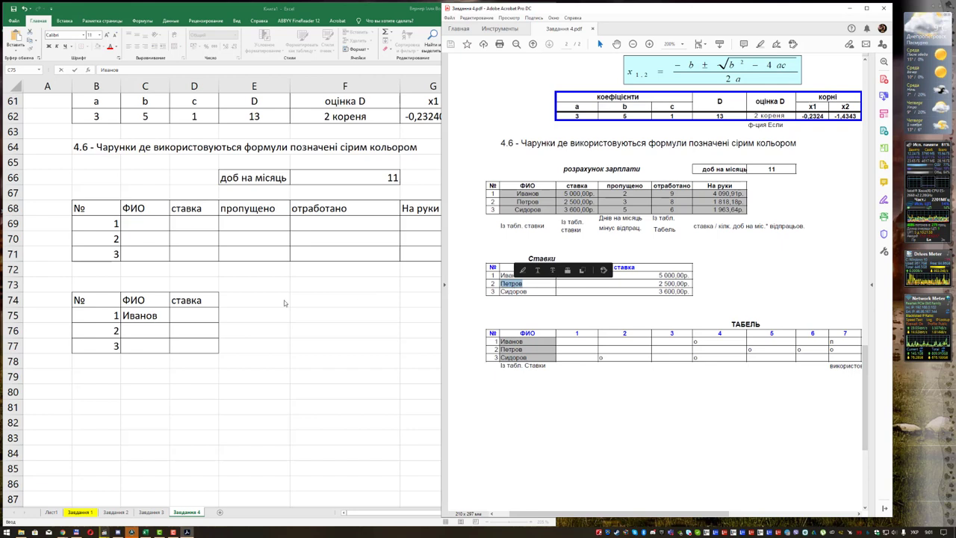
pyautogui.hotkey('ctrl', 'c')
pyautogui.click(142, 331)
pyautogui.doubleClick(153, 331)
pyautogui.hotkey('ctrl', 'v')
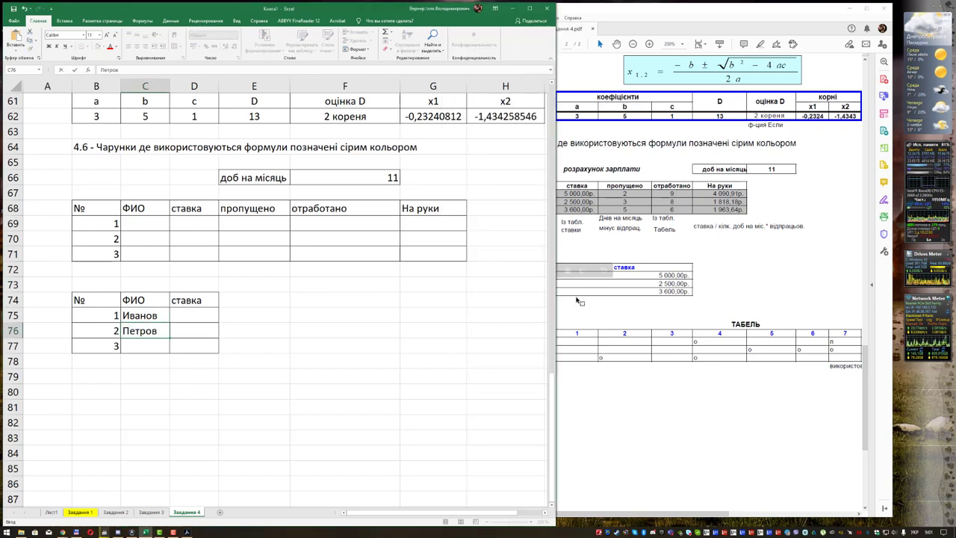
pyautogui.hotkey('alt', 'Tab')
pyautogui.doubleClick(515, 292)
pyautogui.hotkey('ctrl', 'c')
pyautogui.hotkey('alt', 'Tab')
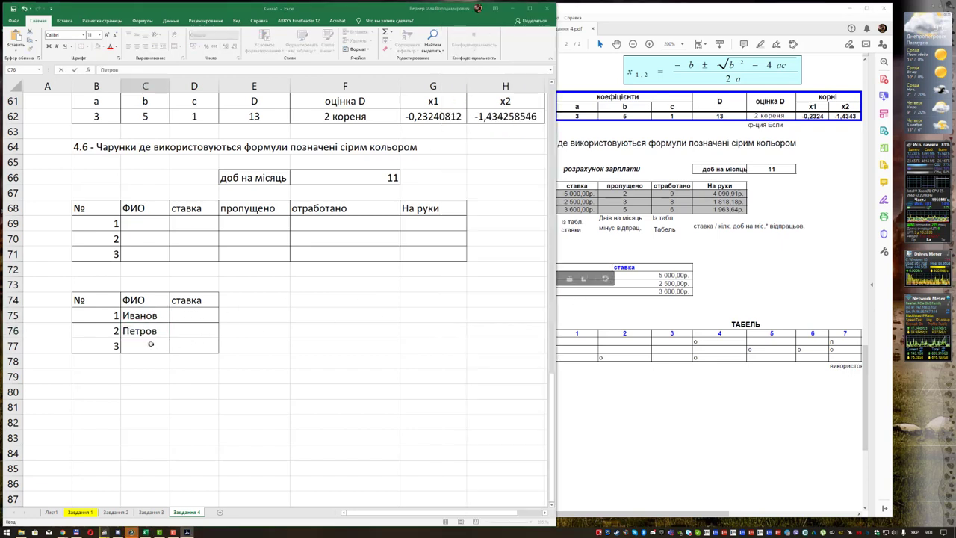
pyautogui.click(157, 346)
pyautogui.doubleClick(157, 346)
pyautogui.hotkey('ctrl', 'v')
pyautogui.click(271, 315)
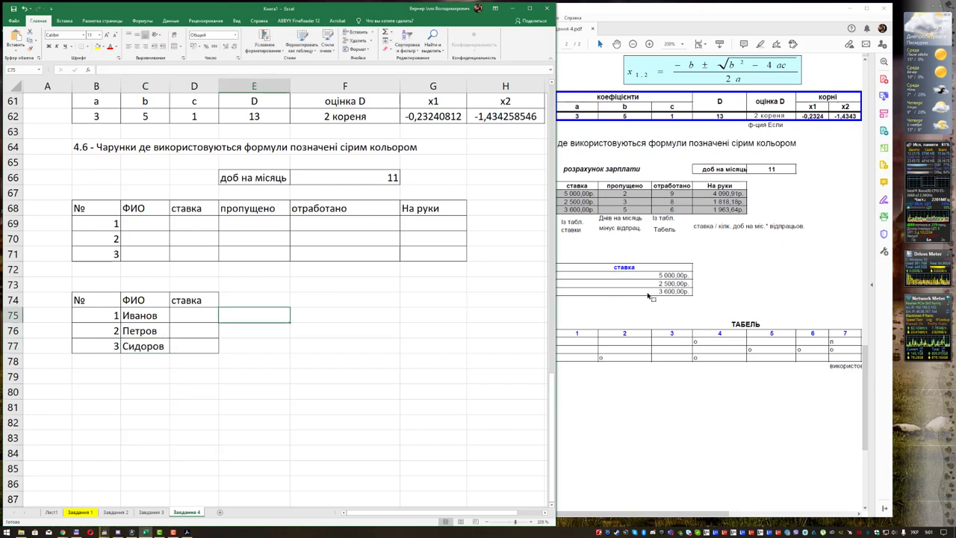
# - Enter the rates 5000, 2500 and 3600 in D75:D77
pyautogui.click(194, 320)
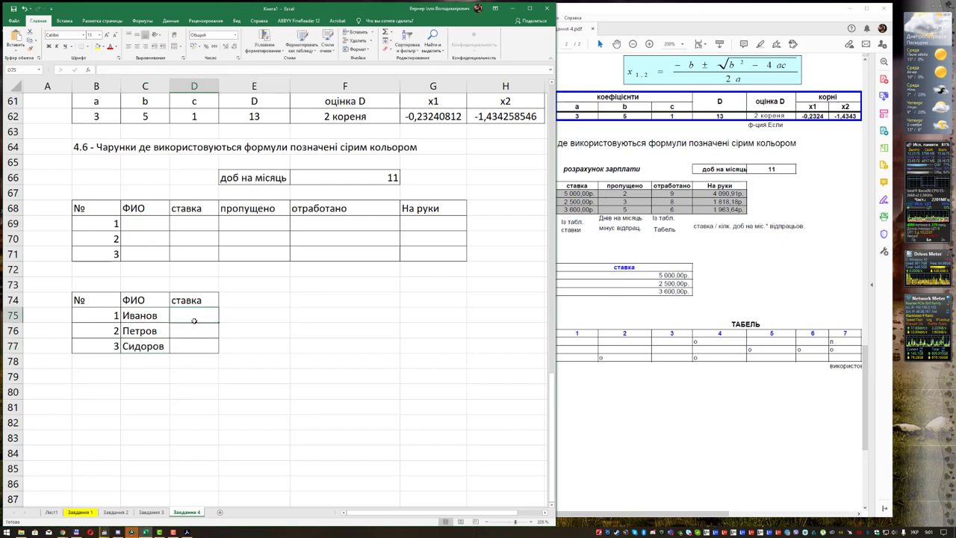
pyautogui.write('50000')
pyautogui.press('BackSpace')
pyautogui.press('Return')
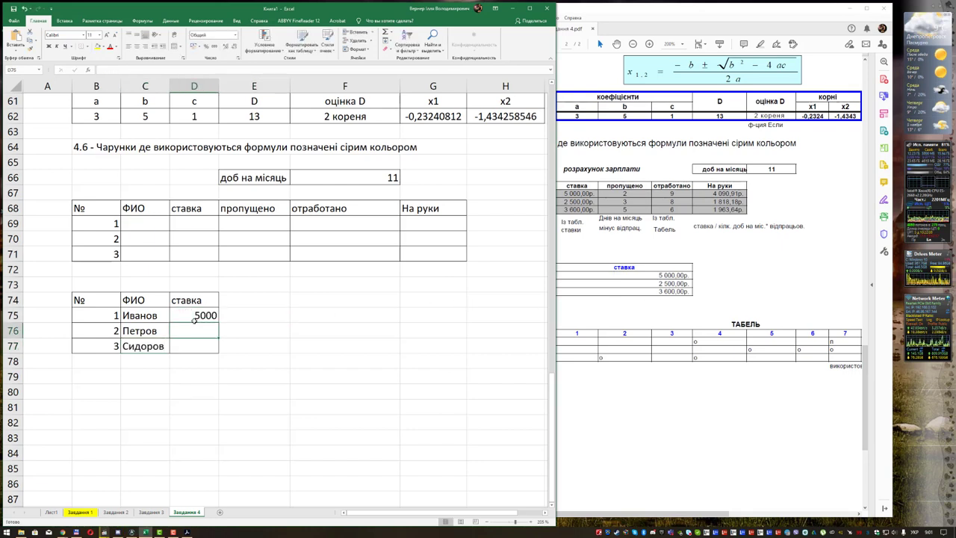
pyautogui.write('2')
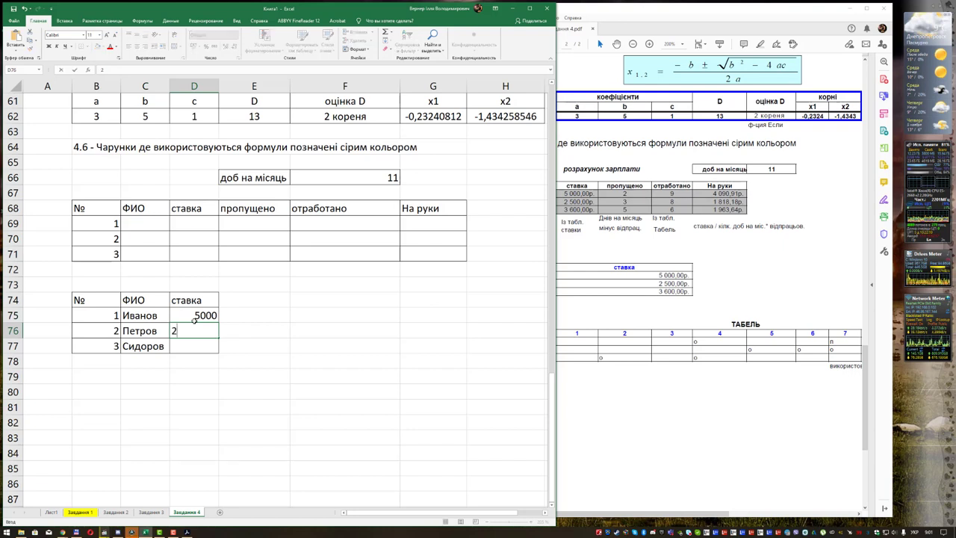
pyautogui.write('500')
pyautogui.press('Return')
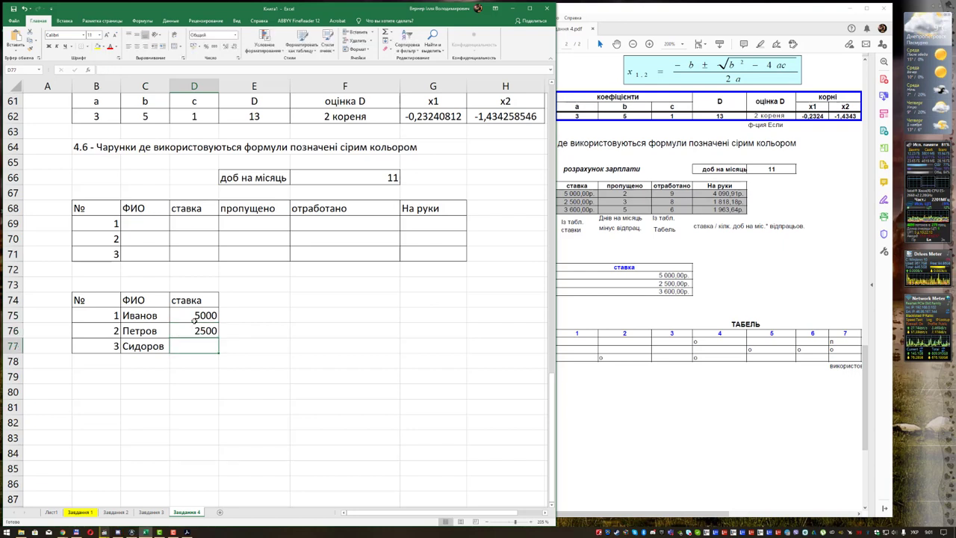
pyautogui.write('3600')
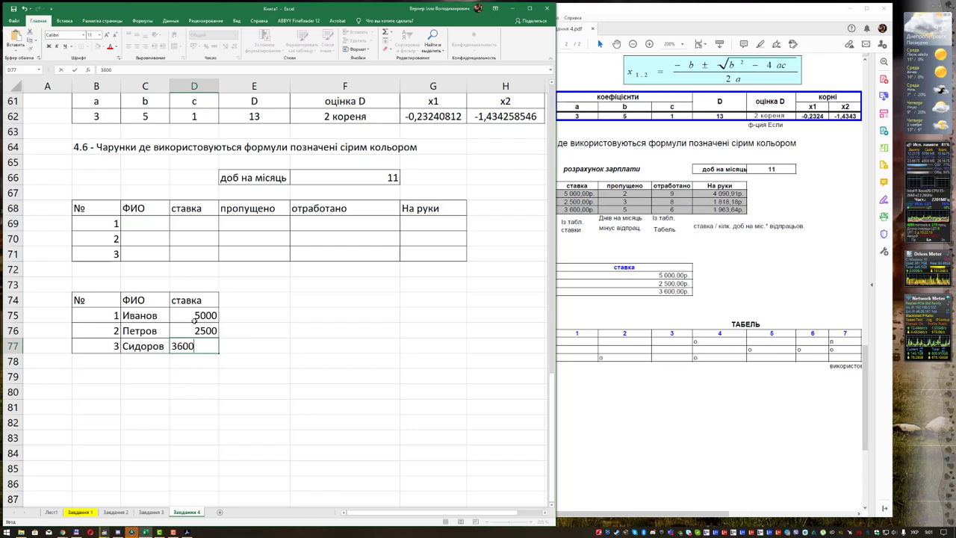
pyautogui.hotkey('ctrl', 'Return')
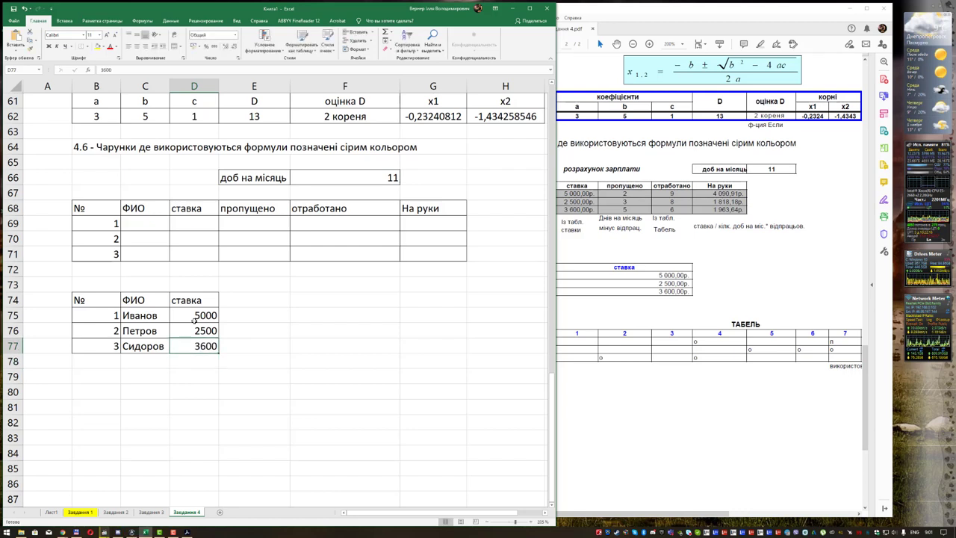
pyautogui.hotkey('shift', 'Up')
pyautogui.hotkey('shift', 'Up')
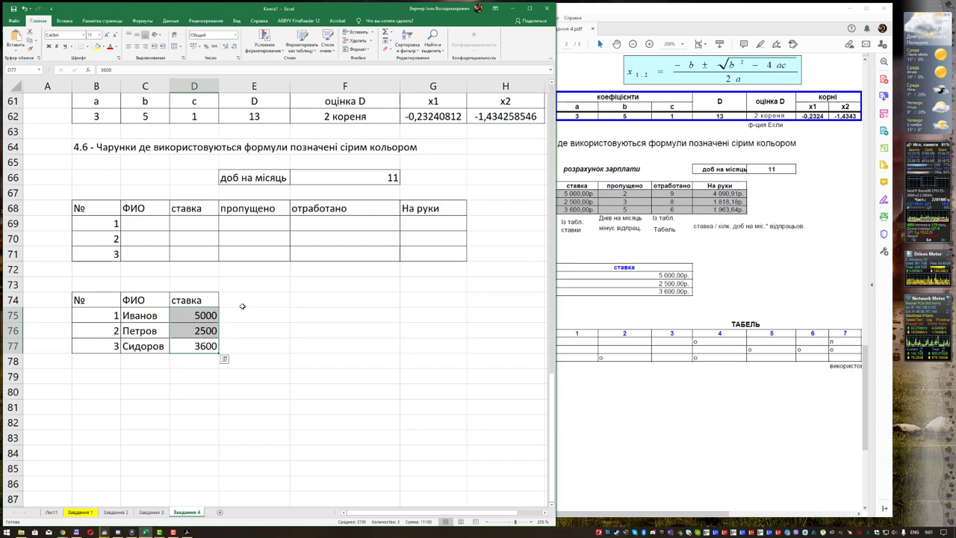
# - Format D75:D77 as Financial with the UAH symbol, e.g. 5 000,00 UAH
pyautogui.hotkey('ctrl', '1')
pyautogui.click(212, 261)
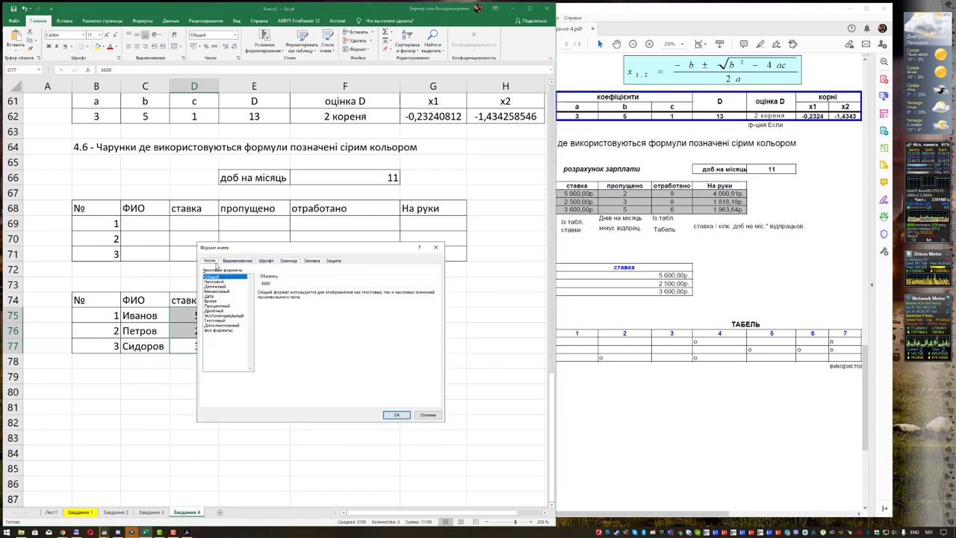
pyautogui.moveTo(286, 249); pyautogui.dragTo(381, 211)
pyautogui.click(322, 254)
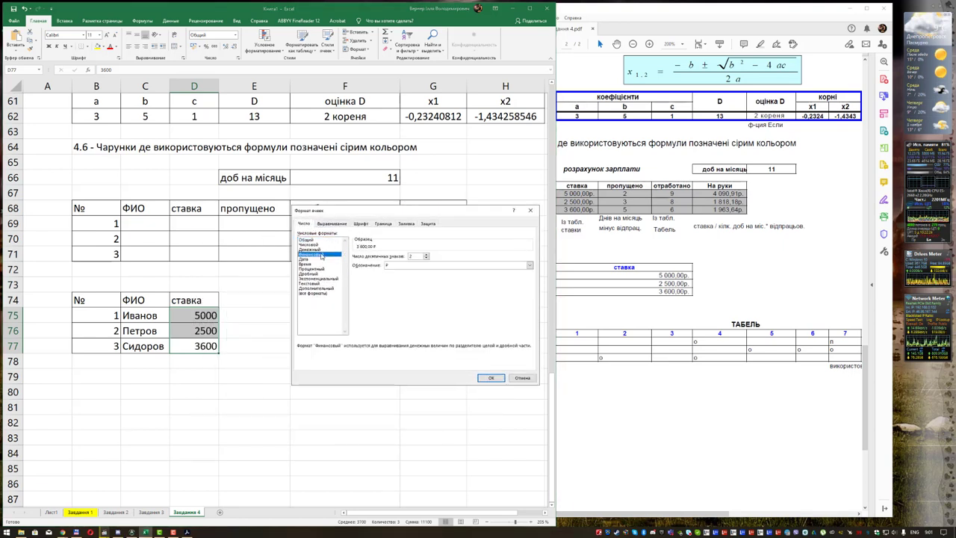
pyautogui.click(445, 265)
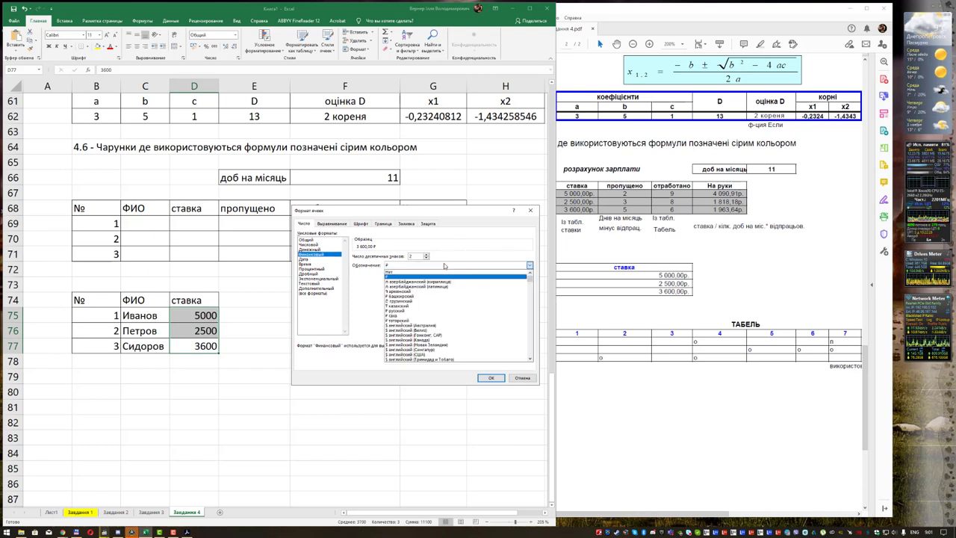
pyautogui.press('u')
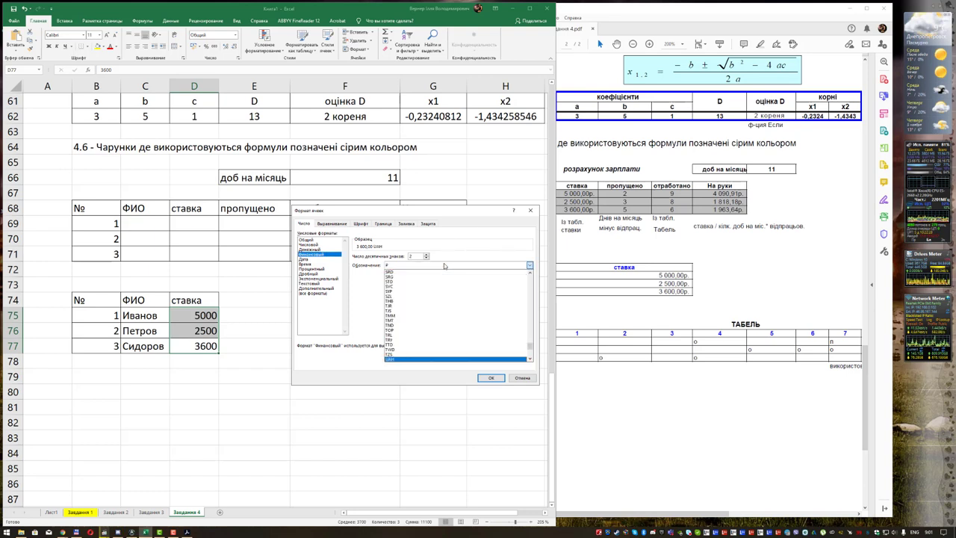
pyautogui.press('Return')
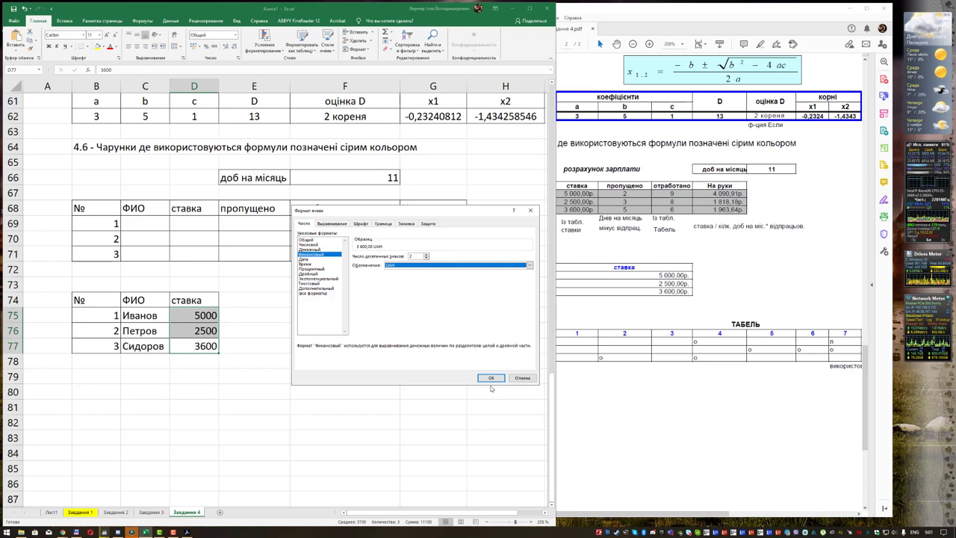
pyautogui.click(491, 378)
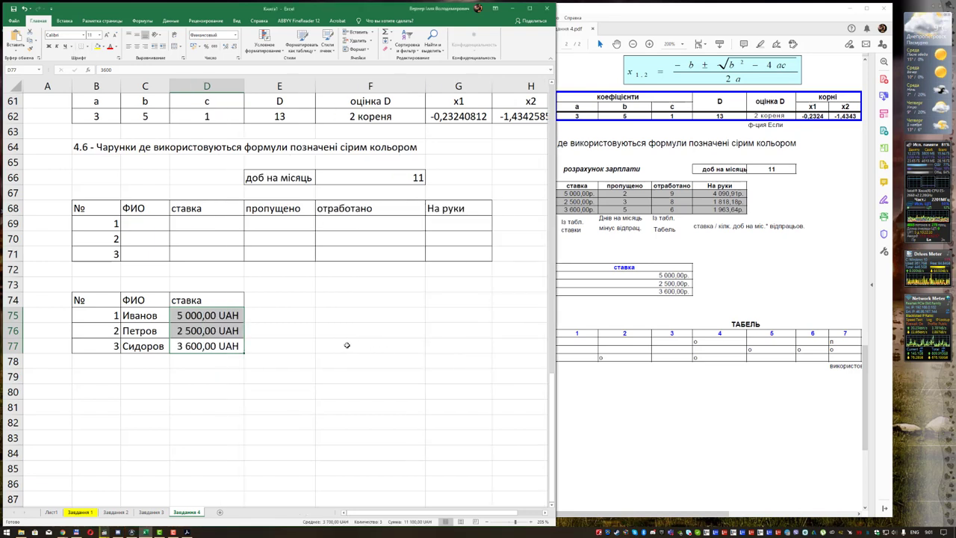
pyautogui.moveTo(554, 299); pyautogui.dragTo(443, 299)
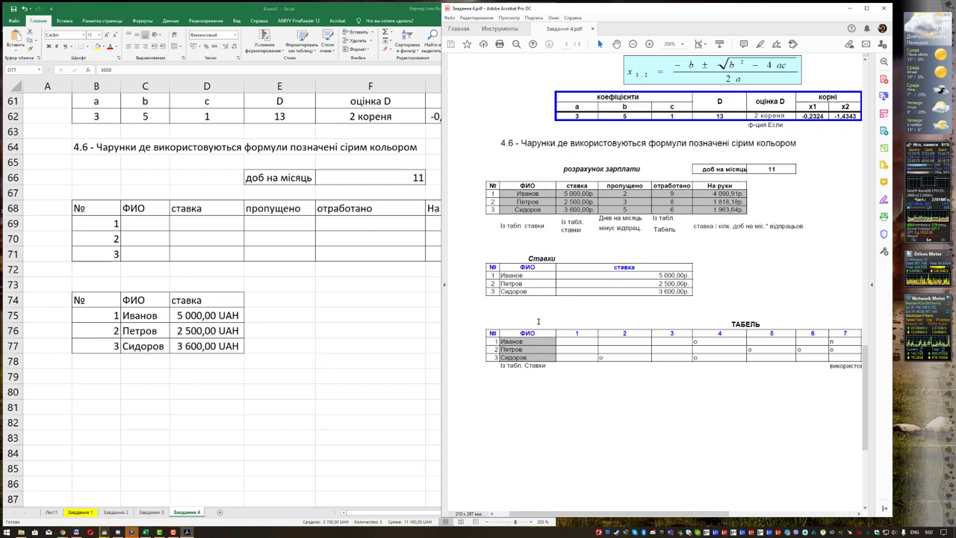
# - Copy the № and ФИО headers to B80 to start the timesheet
pyautogui.click(96, 299)
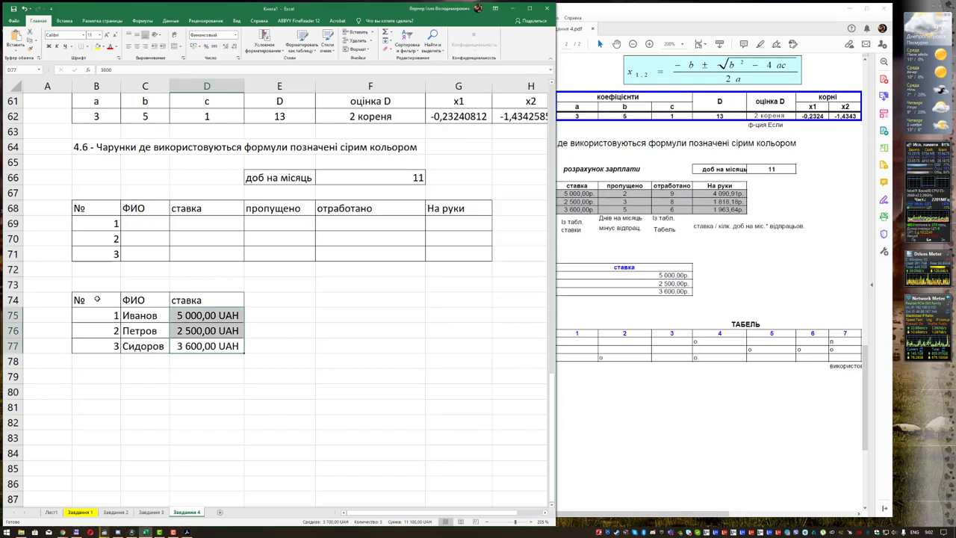
pyautogui.moveTo(96, 299); pyautogui.dragTo(138, 300)
pyautogui.hotkey('ctrl', 'c')
pyautogui.click(97, 390)
pyautogui.hotkey('ctrl', 'v')
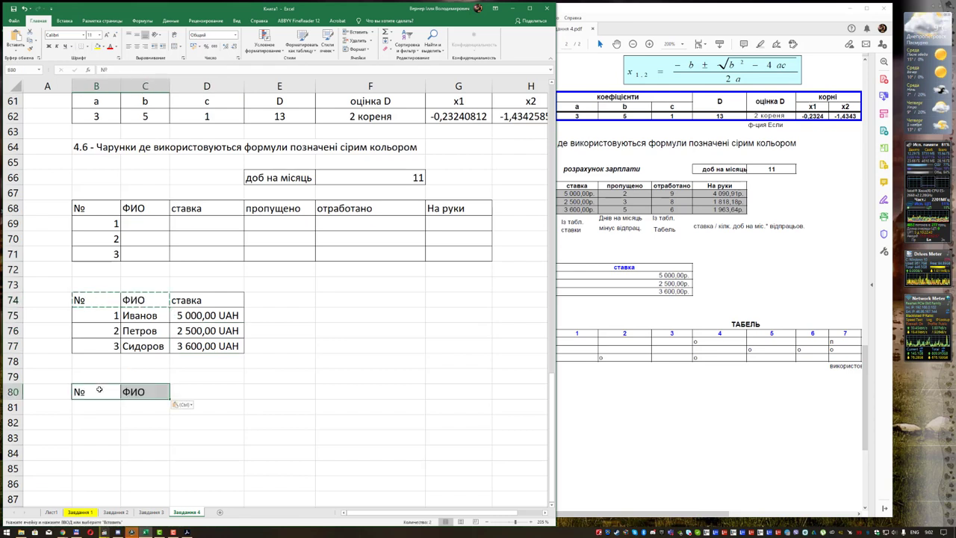
# - Enter day numbers 1 and 2 in D80:E80 and format them as General
pyautogui.click(193, 389)
pyautogui.write('1')
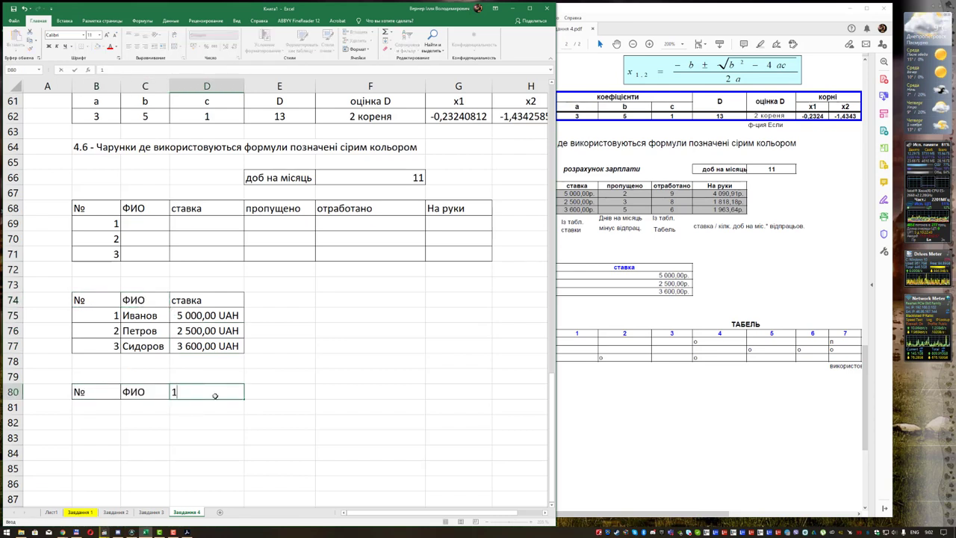
pyautogui.press('Tab')
pyautogui.write('2')
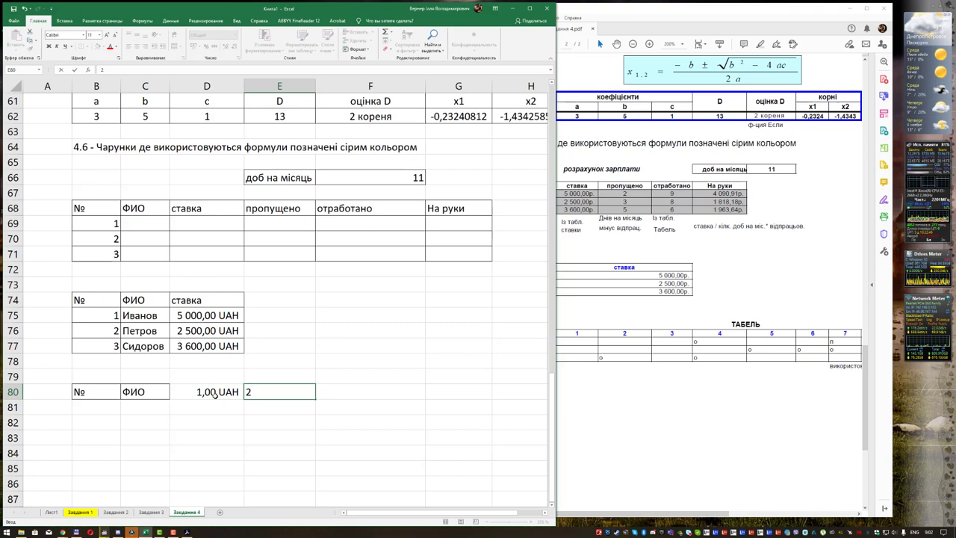
pyautogui.press('Return')
pyautogui.moveTo(280, 391); pyautogui.dragTo(207, 391)
pyautogui.hotkey('ctrl', '1')
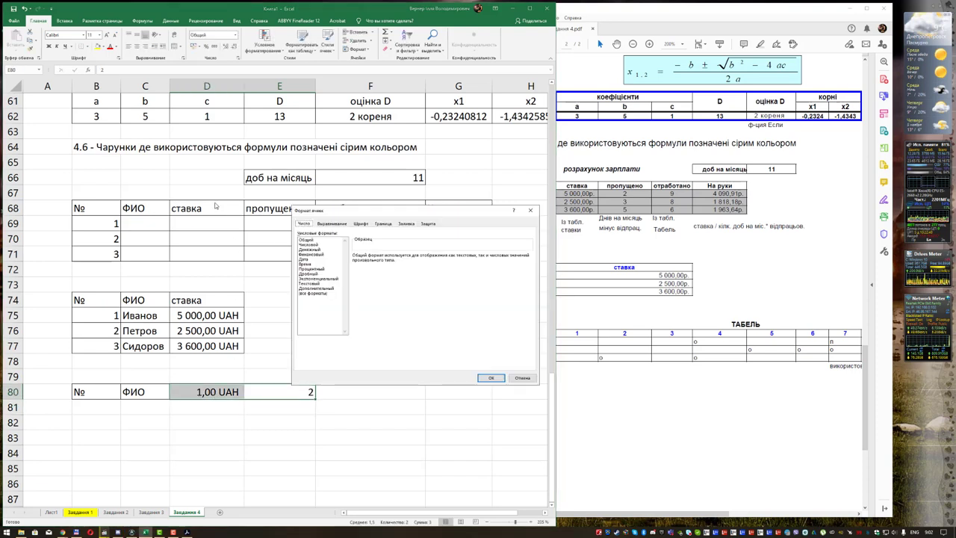
pyautogui.click(307, 244)
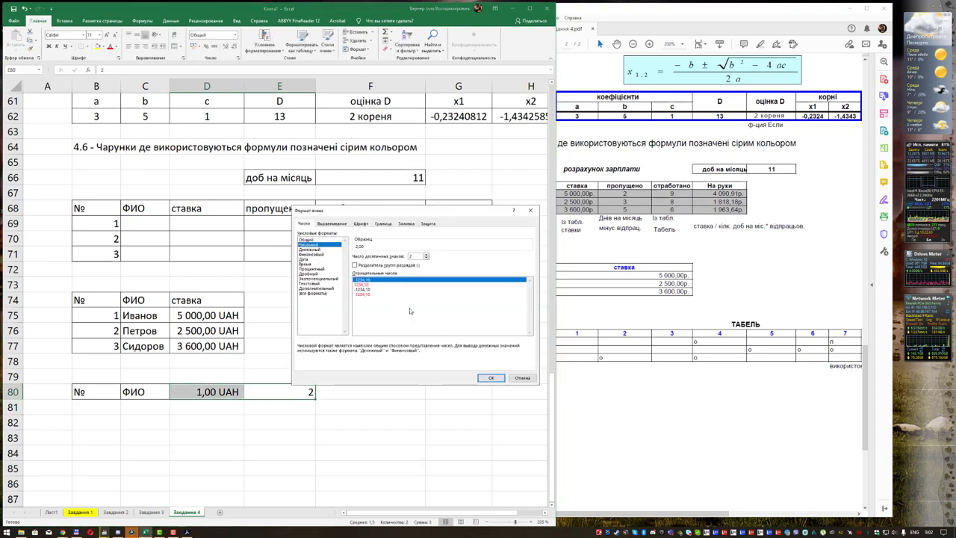
pyautogui.click(306, 240)
pyautogui.click(490, 377)
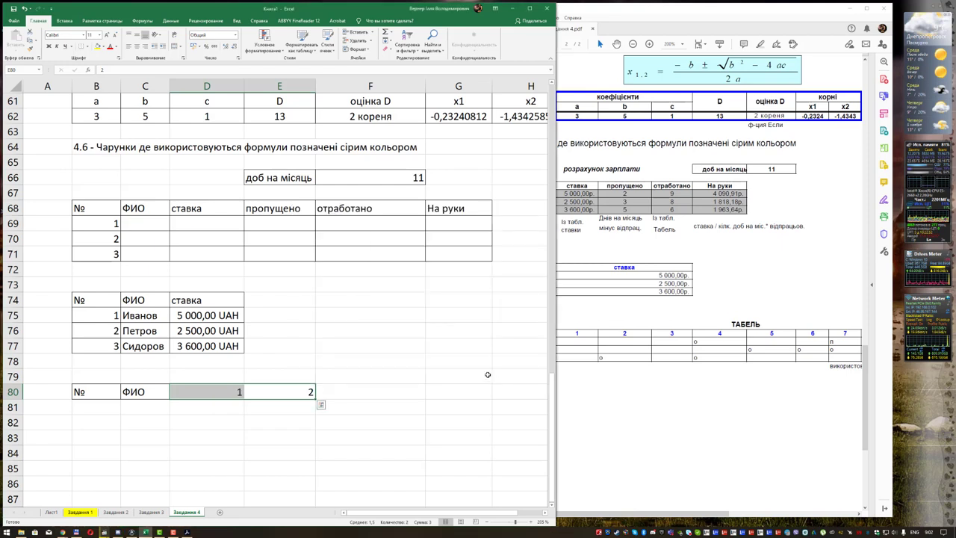
# - Fill the day numbers across row 80 to day 11 in N80
pyautogui.moveTo(228, 390)
pyautogui.mouseDown()
pyautogui.moveTo(513, 391)
pyautogui.moveTo(435, 390)
pyautogui.moveTo(463, 399)
pyautogui.mouseUp()
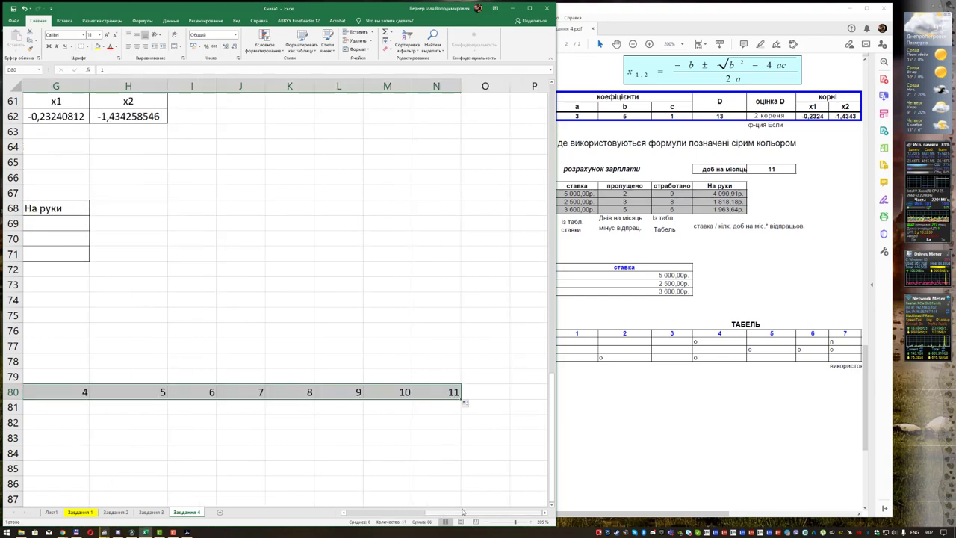
pyautogui.moveTo(441, 512); pyautogui.dragTo(429, 519)
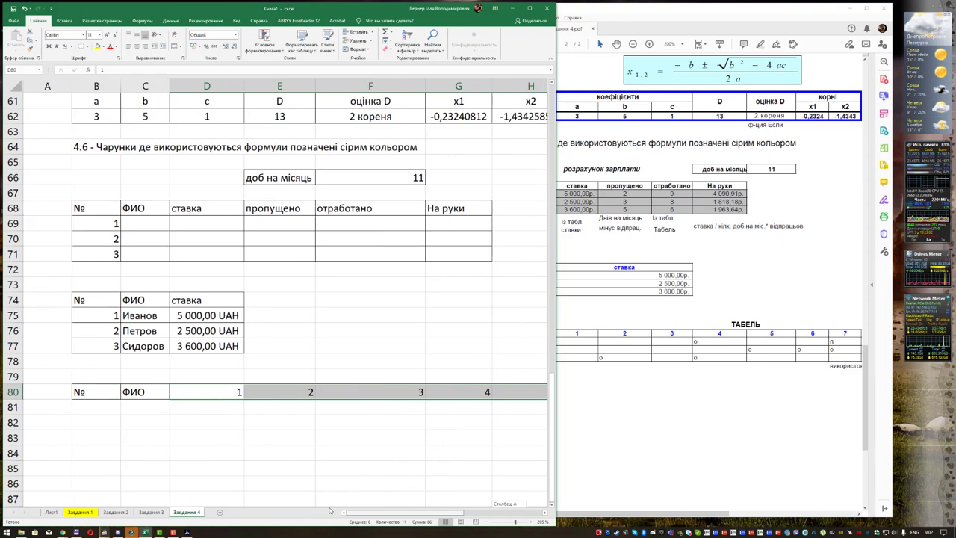
pyautogui.click(322, 437)
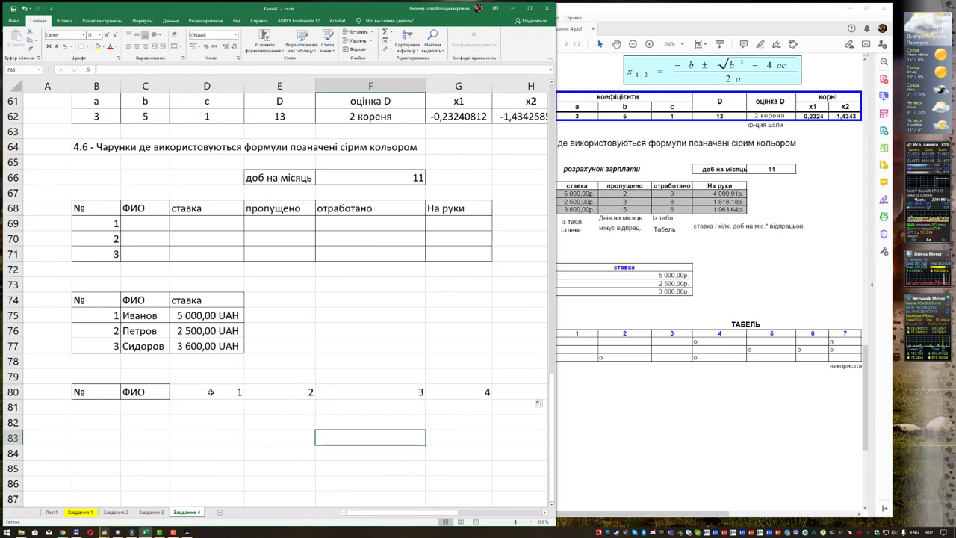
pyautogui.moveTo(100, 393)
pyautogui.mouseDown()
pyautogui.moveTo(570, 435)
pyautogui.moveTo(474, 446)
pyautogui.mouseUp()
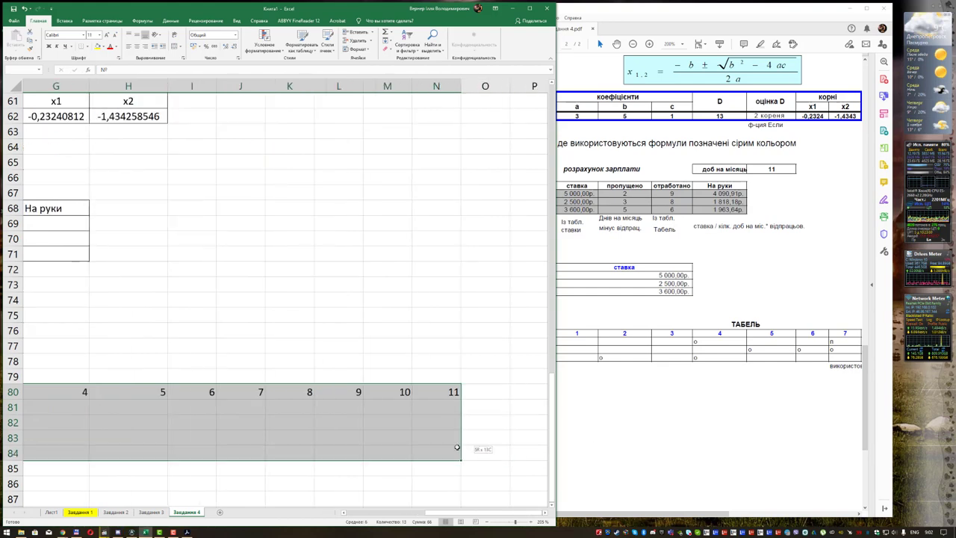
# - Give B80:N83 full cell borders, then bring the PDF's timesheet into view
pyautogui.moveTo(474, 445); pyautogui.dragTo(456, 443)
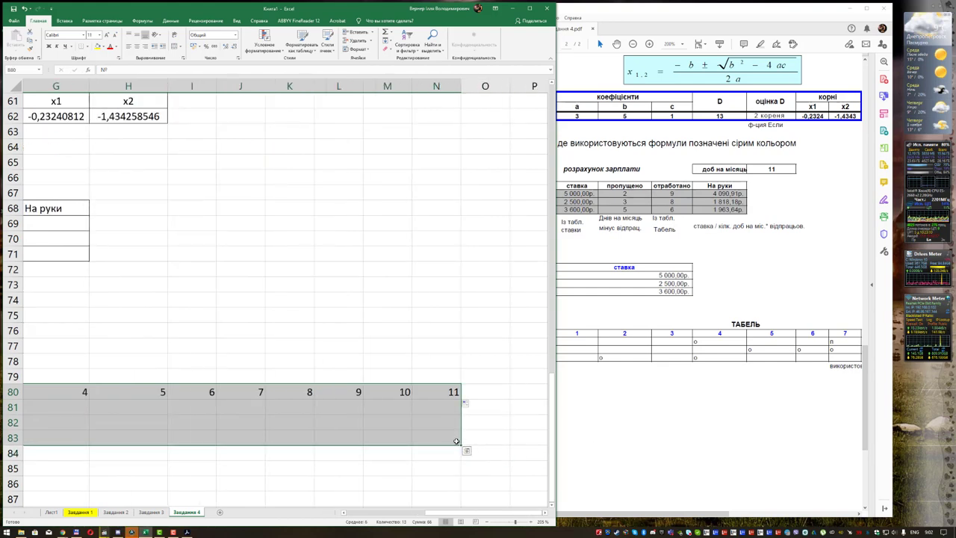
pyautogui.hotkey('ctrl', '1')
pyautogui.click(401, 224)
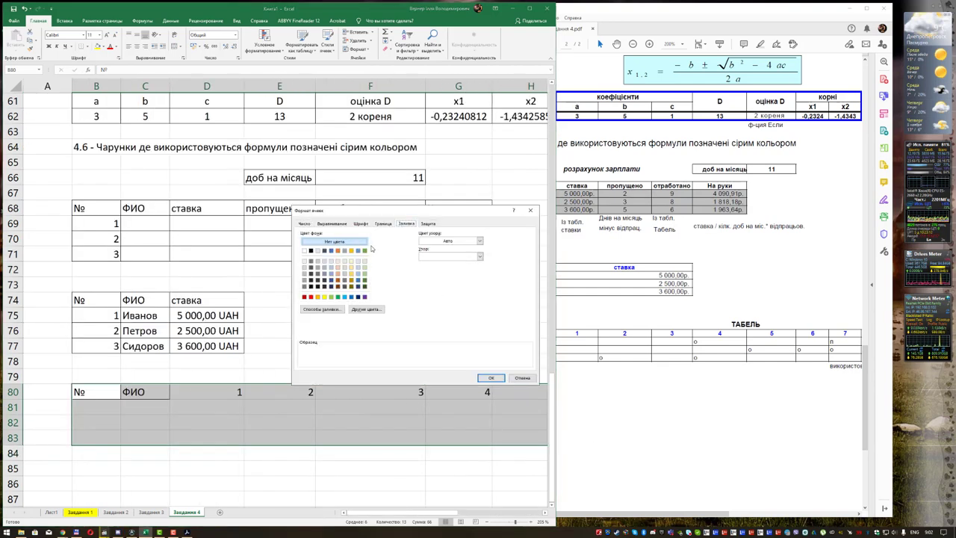
pyautogui.click(383, 224)
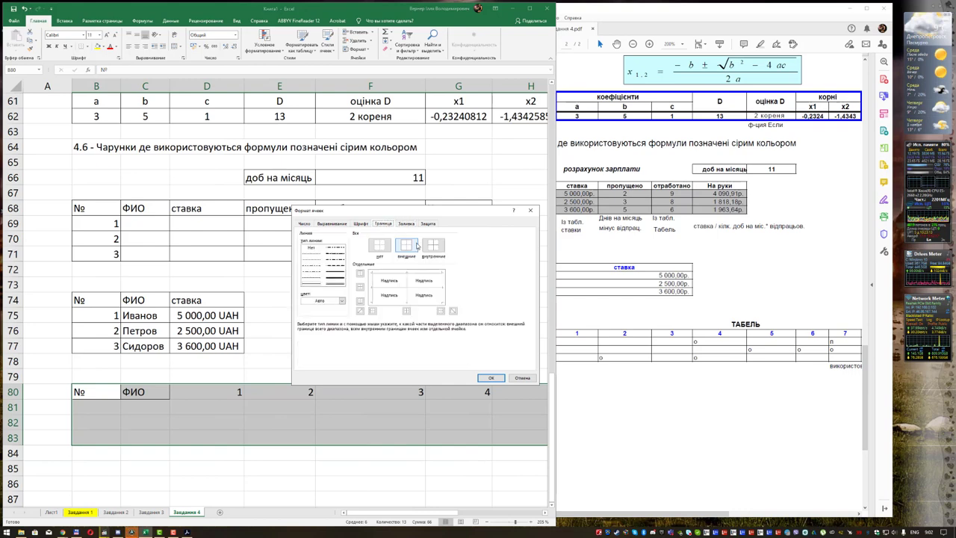
pyautogui.click(491, 377)
pyautogui.click(365, 335)
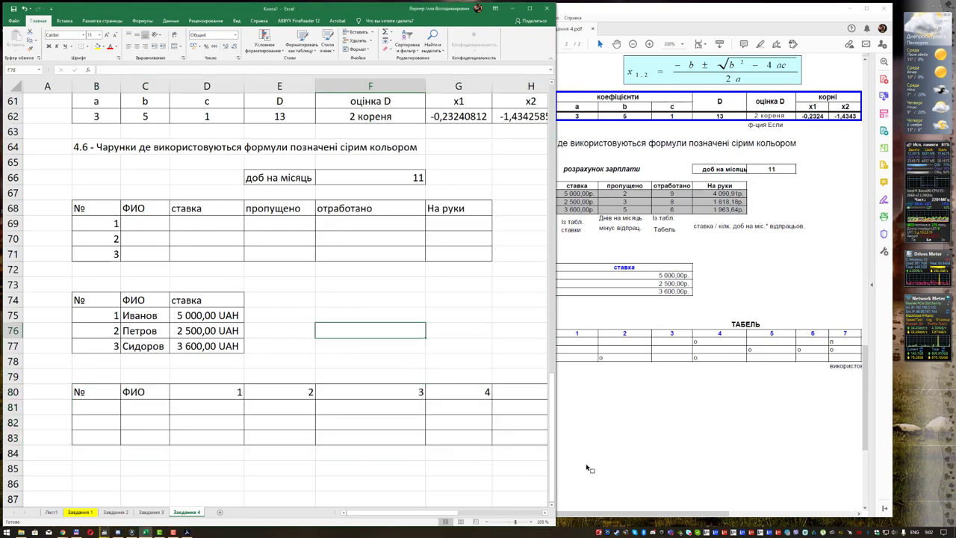
pyautogui.click(711, 508)
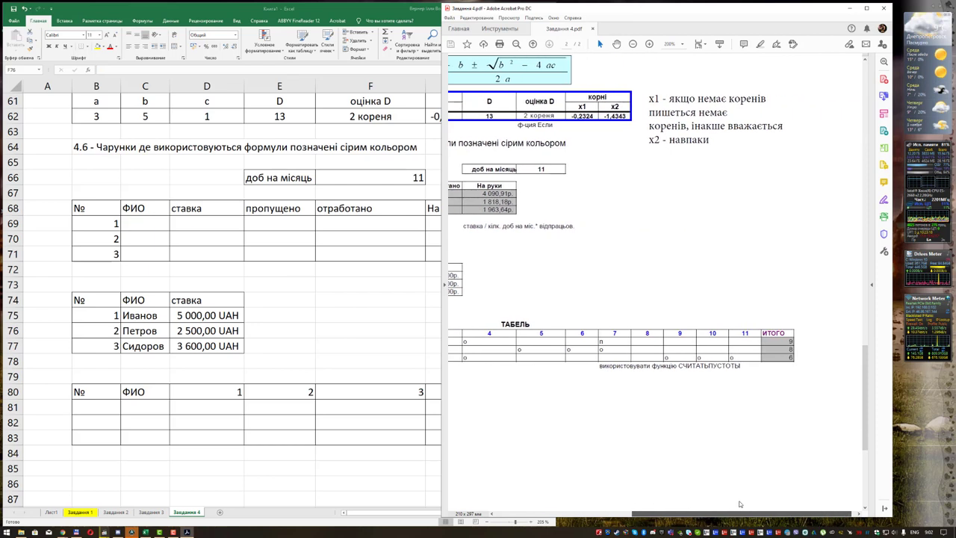
pyautogui.moveTo(712, 508); pyautogui.dragTo(707, 508)
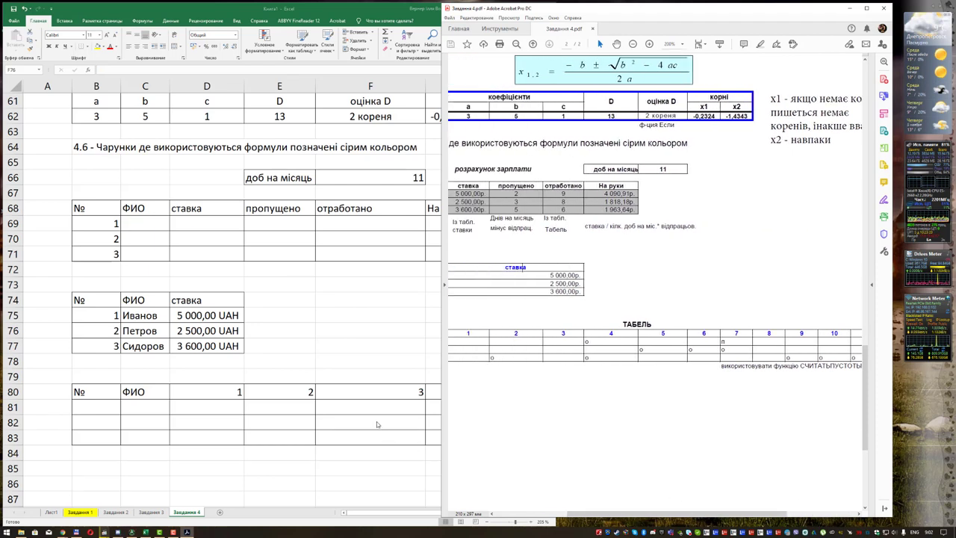
# - Enter the о marks for days 1–4 in timesheet rows 81–83
pyautogui.click(231, 404)
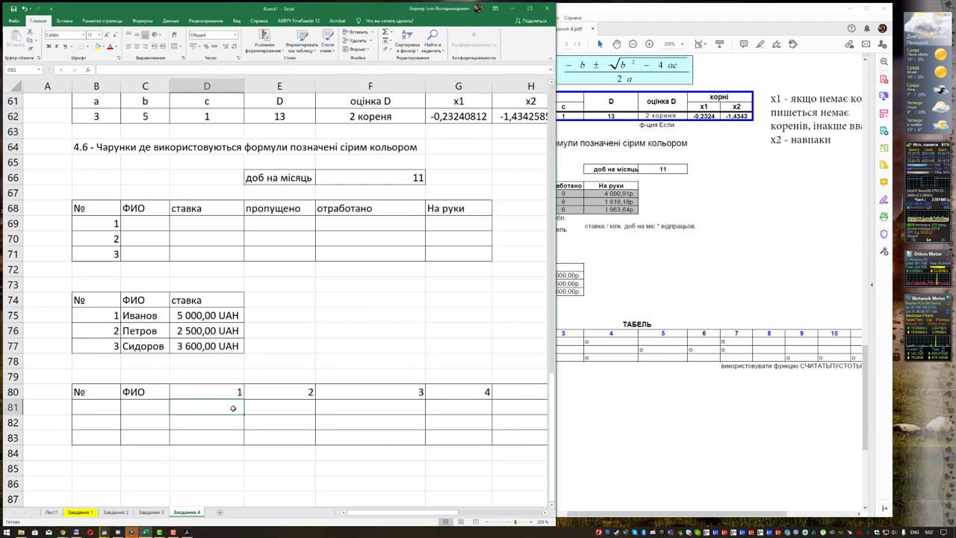
pyautogui.write('o')
pyautogui.press('Return')
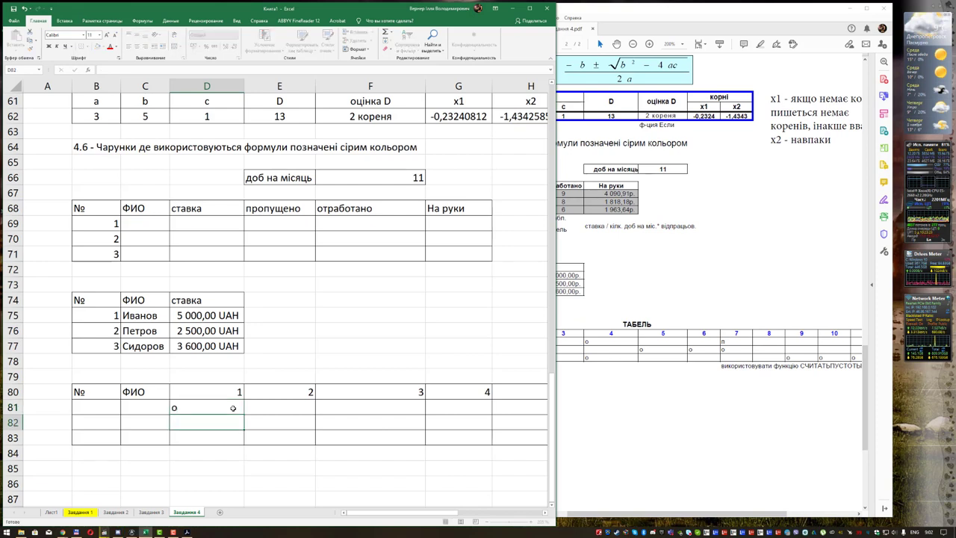
pyautogui.press('Return')
pyautogui.write('o')
pyautogui.press('Tab')
pyautogui.press('Up')
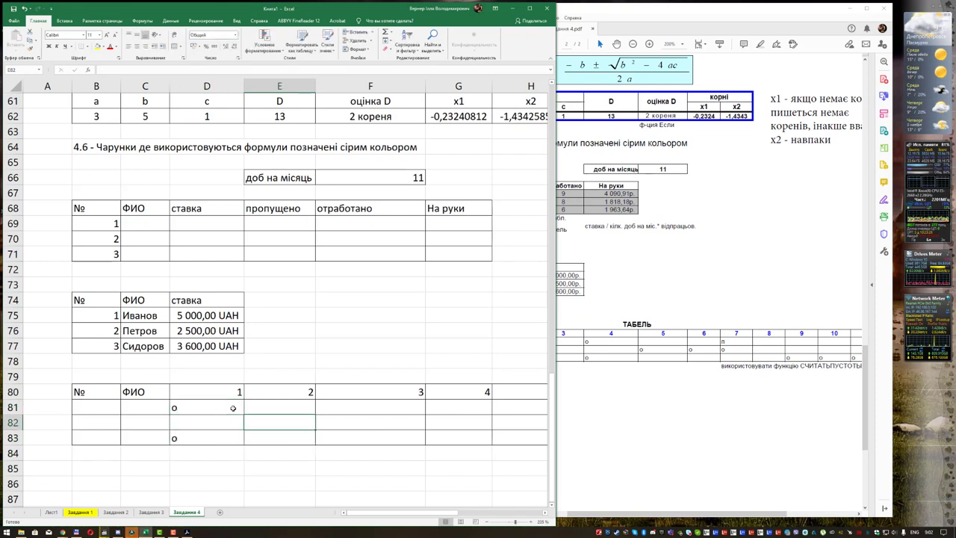
pyautogui.write('o')
pyautogui.press('Tab')
pyautogui.write('o')
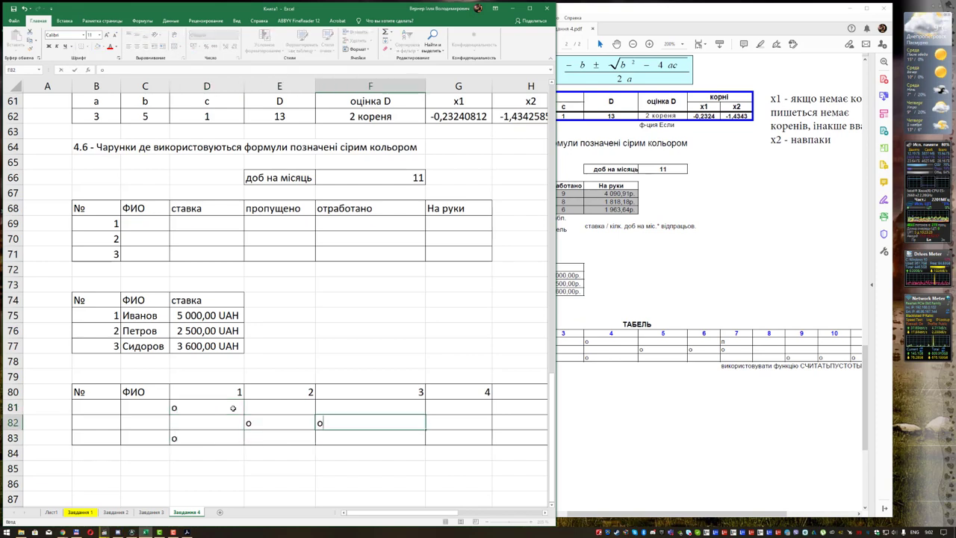
pyautogui.press('Tab')
pyautogui.write('o')
pyautogui.press('Up')
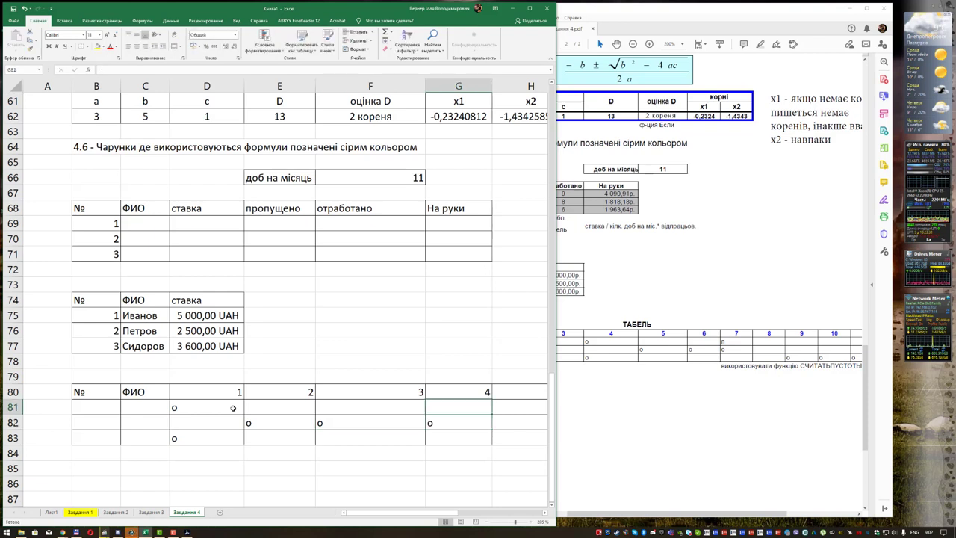
pyautogui.write('o')
pyautogui.press('Return')
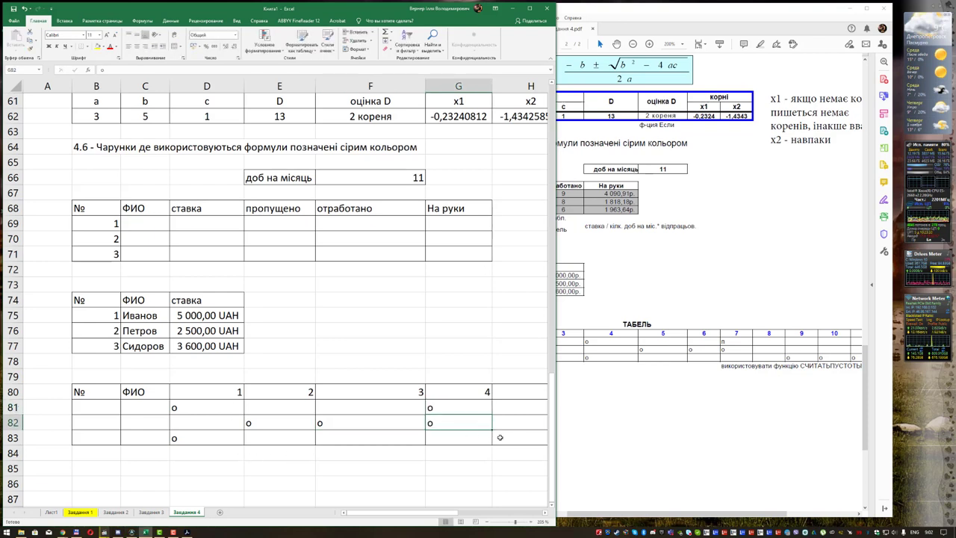
# - Enter the п mark for day 5 and the о marks for days 7–9
pyautogui.click(502, 437)
pyautogui.write('g')
pyautogui.press('BackSpace')
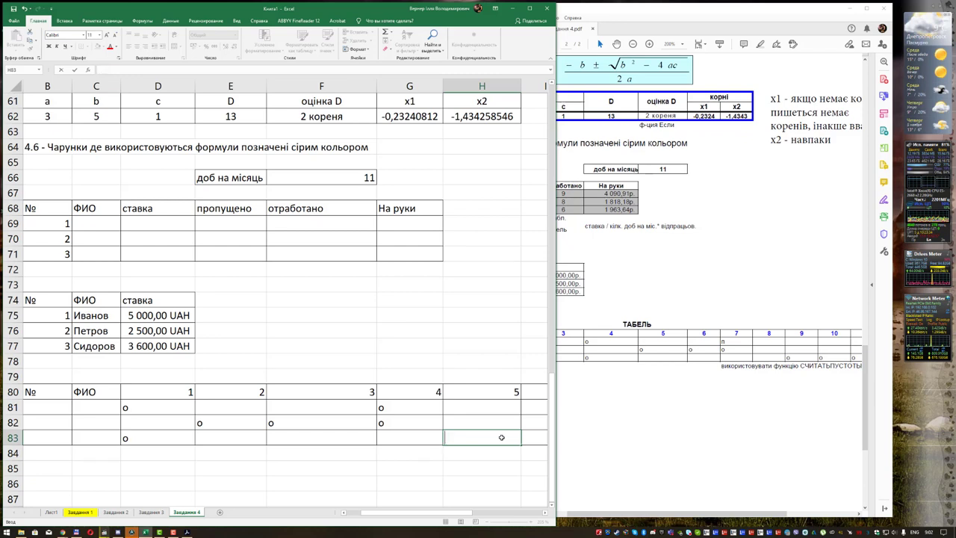
pyautogui.press('Return')
pyautogui.press('Right')
pyautogui.press('Right')
pyautogui.press('Right')
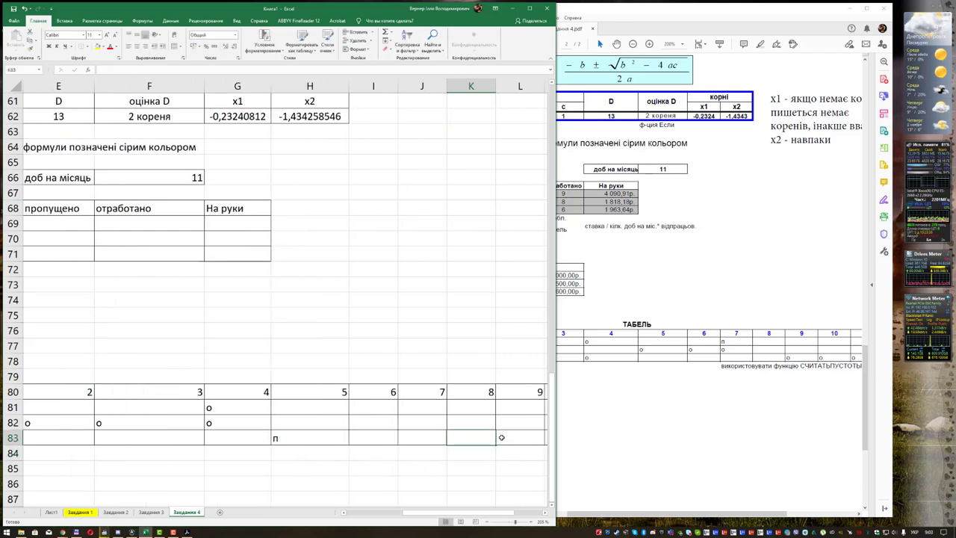
pyautogui.press('Up')
pyautogui.press('Up')
pyautogui.press('Left')
pyautogui.press('Down')
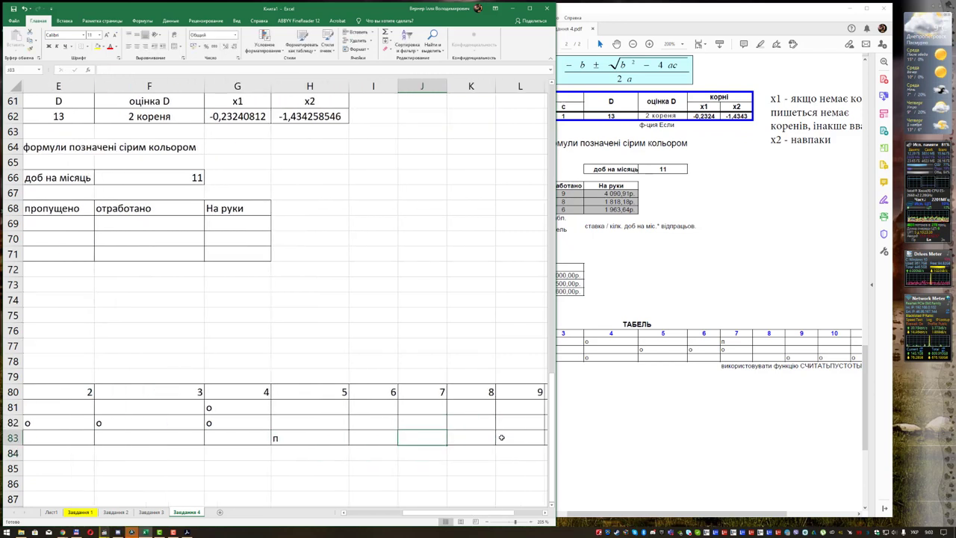
pyautogui.write('о')
pyautogui.press('Right')
pyautogui.write('о')
pyautogui.press('Right')
pyautogui.press('Up')
pyautogui.write('о')
pyautogui.press('Right')
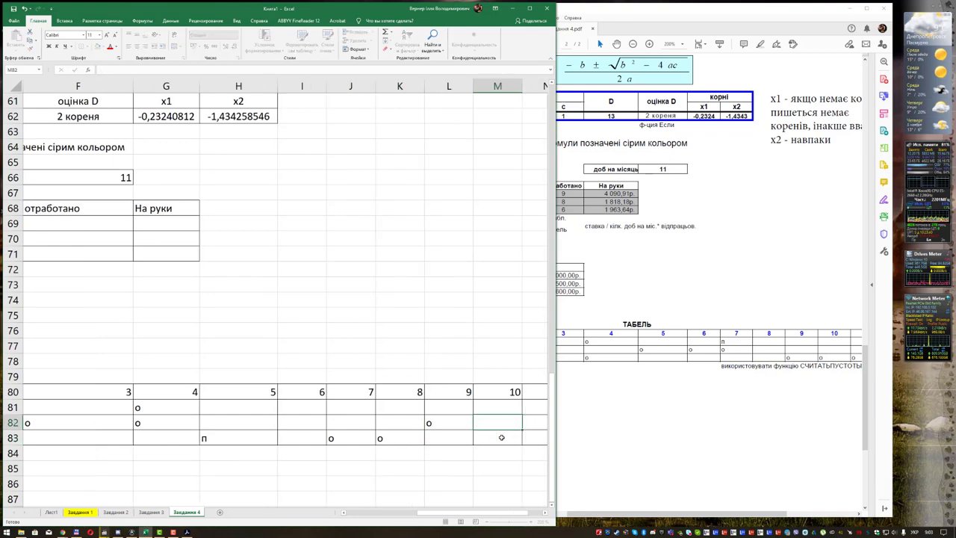
pyautogui.press('Up')
pyautogui.press('Home')
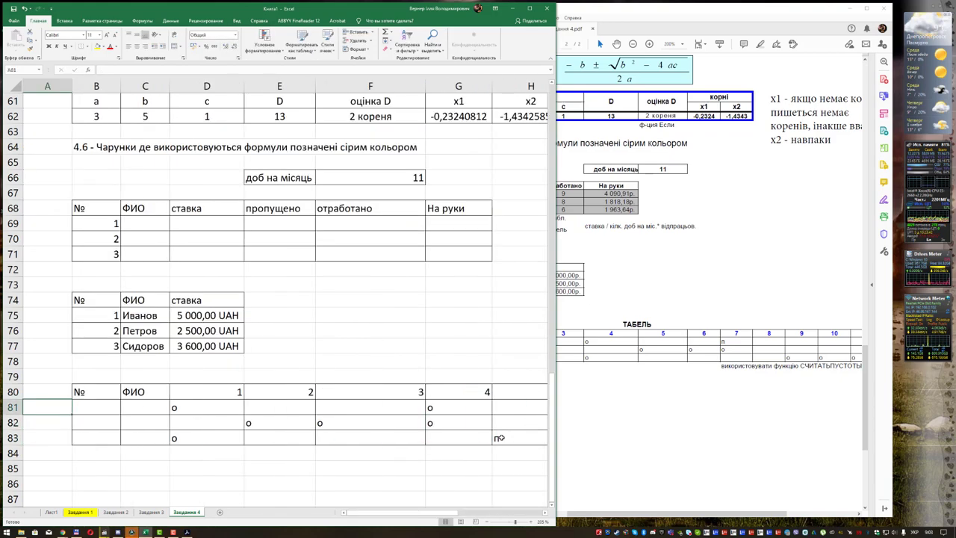
pyautogui.scroll(-3, 332, 304)
pyautogui.scroll(-2, 328, 314)
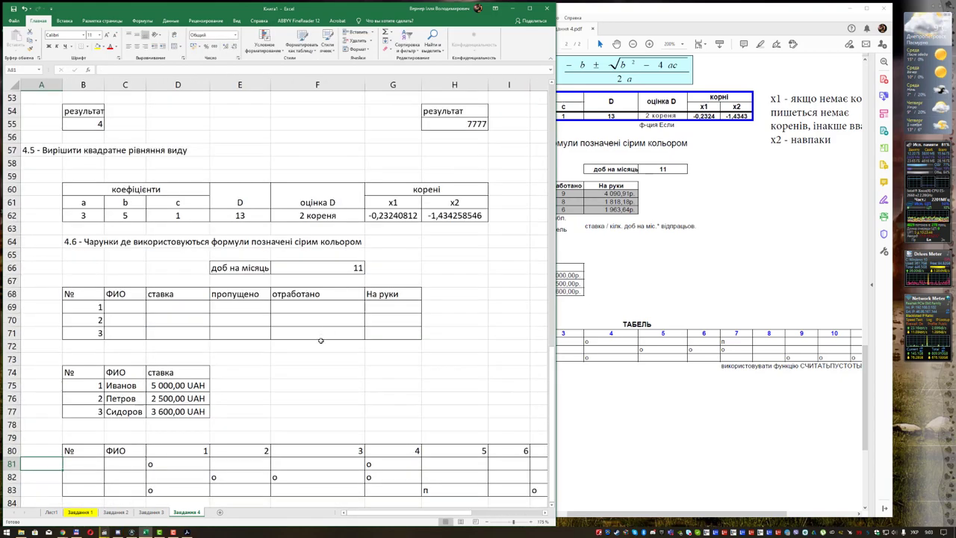
pyautogui.scroll(2, 321, 322)
pyautogui.scroll(2, 318, 320)
pyautogui.scroll(-1, 318, 320)
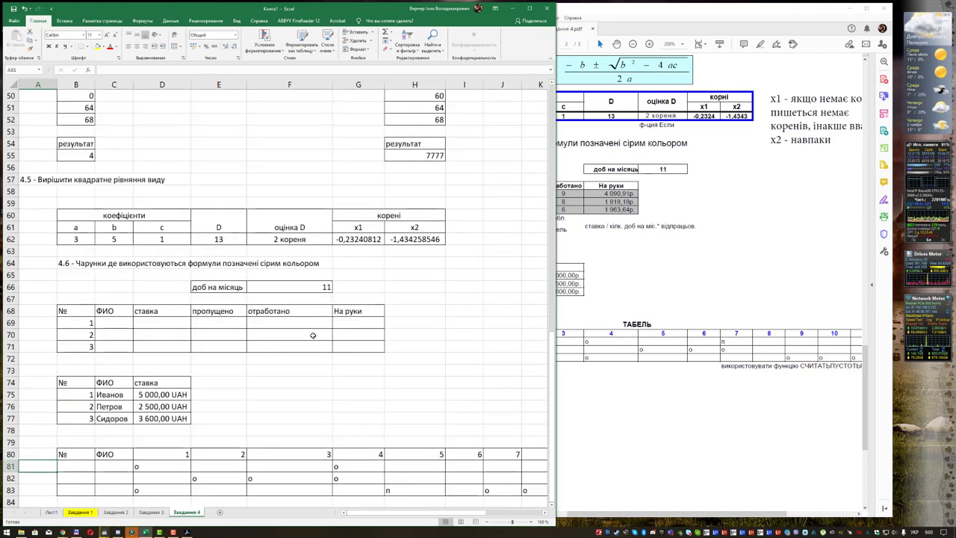
# - Link the salary table's three ФИО cells to the rates table surnames, filled down
pyautogui.click(611, 298)
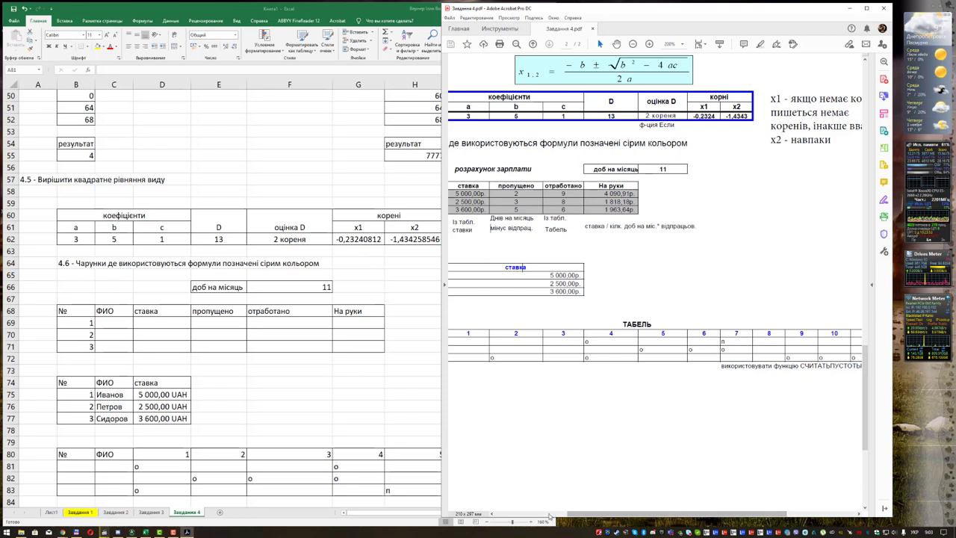
pyautogui.moveTo(555, 517); pyautogui.dragTo(532, 515)
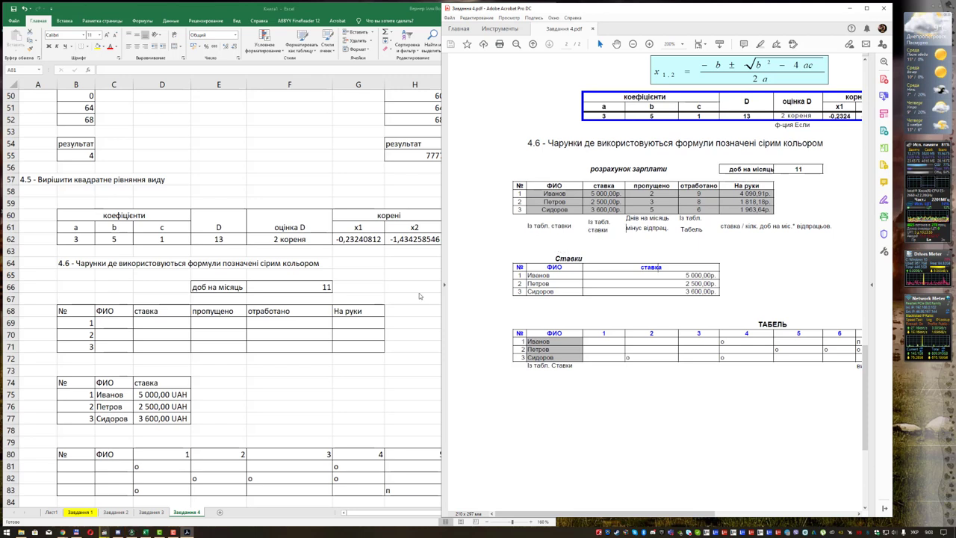
pyautogui.click(111, 323)
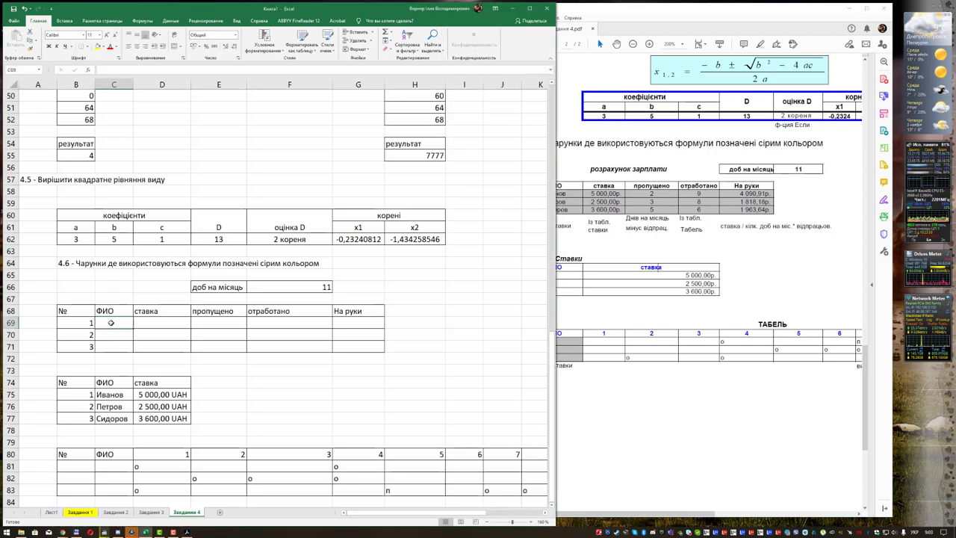
pyautogui.write('=')
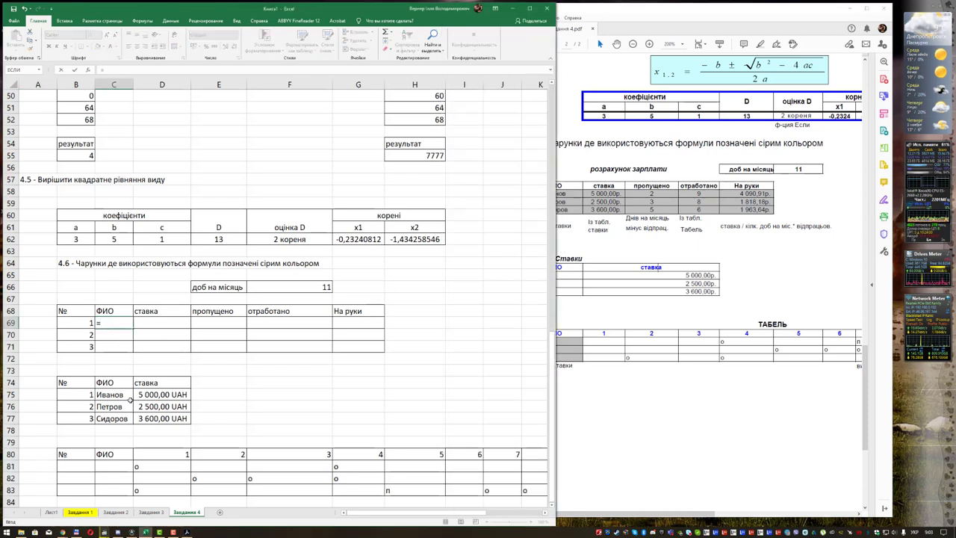
pyautogui.click(115, 396)
pyautogui.press('Return')
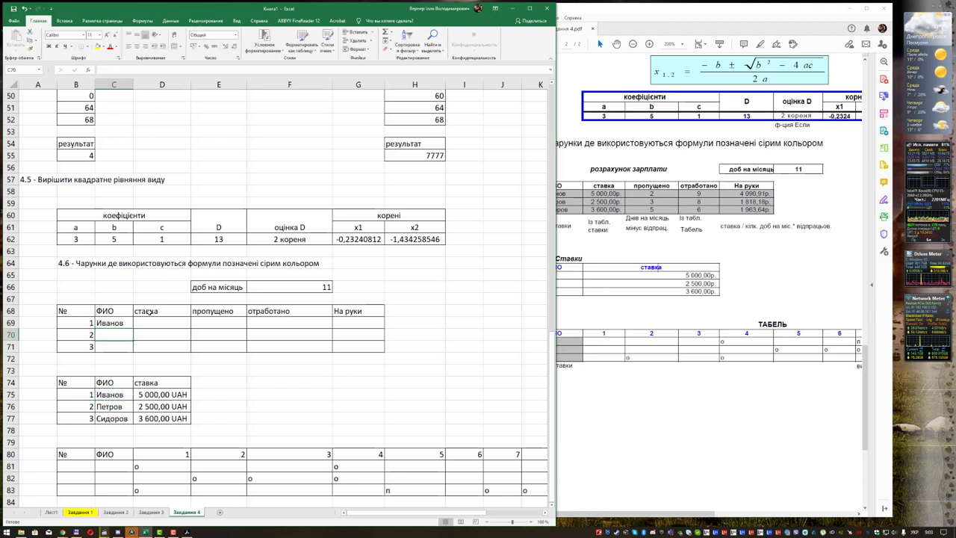
pyautogui.click(119, 323)
pyautogui.moveTo(133, 329); pyautogui.dragTo(133, 350)
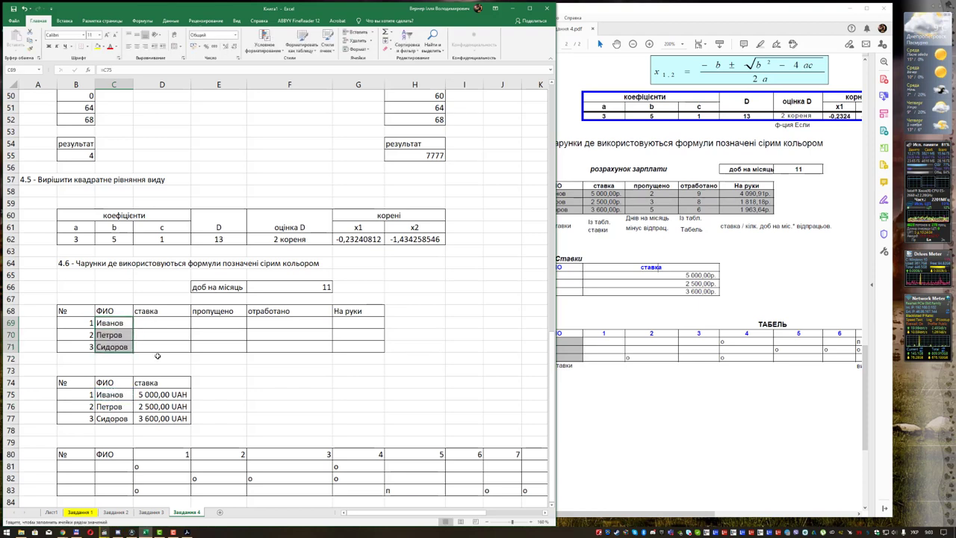
pyautogui.click(171, 393)
# - Link the ставка cells to the rates table with =D75 filled down to D71
pyautogui.click(166, 325)
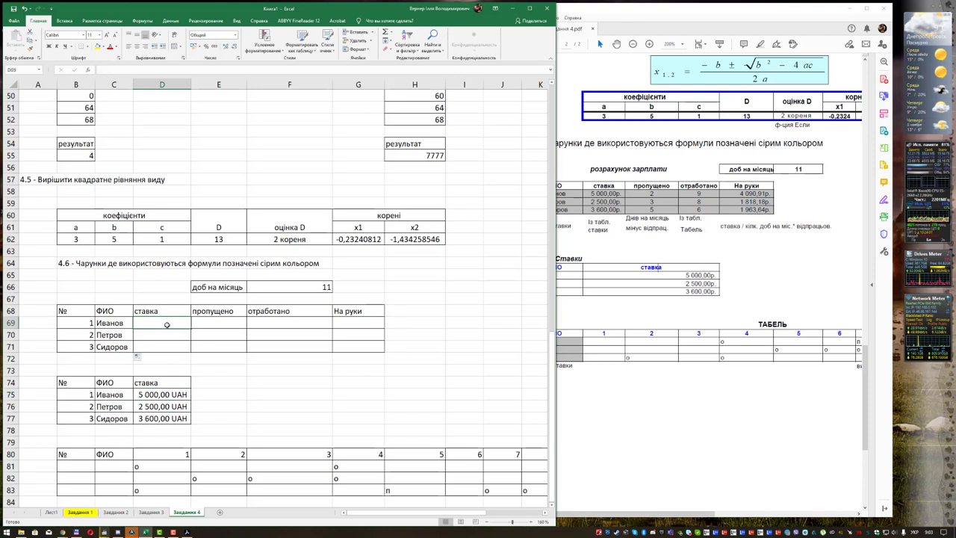
pyautogui.write('=')
pyautogui.click(171, 394)
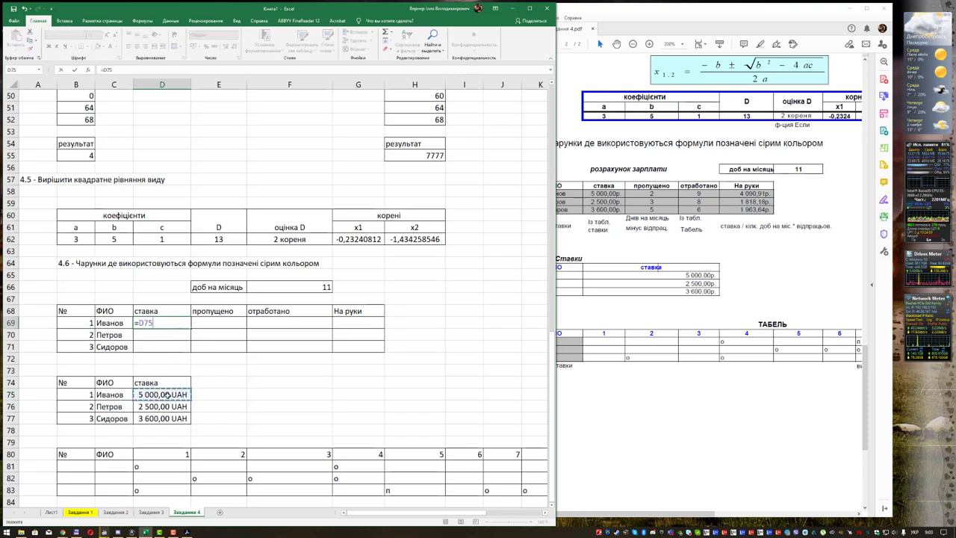
pyautogui.press('Return')
pyautogui.click(183, 325)
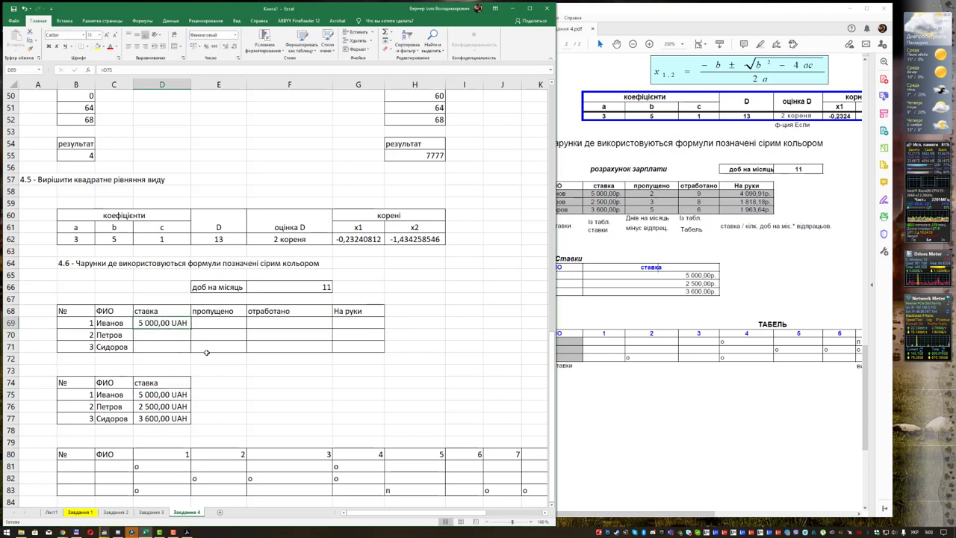
pyautogui.moveTo(193, 330); pyautogui.dragTo(194, 353)
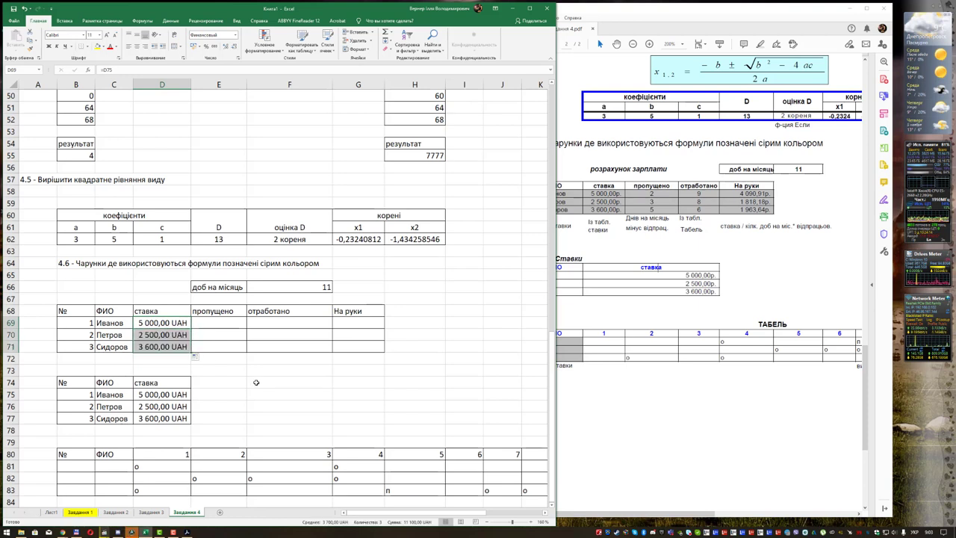
# - Recheck the task in the PDF and select B81 for the timesheet row numbers
pyautogui.click(640, 316)
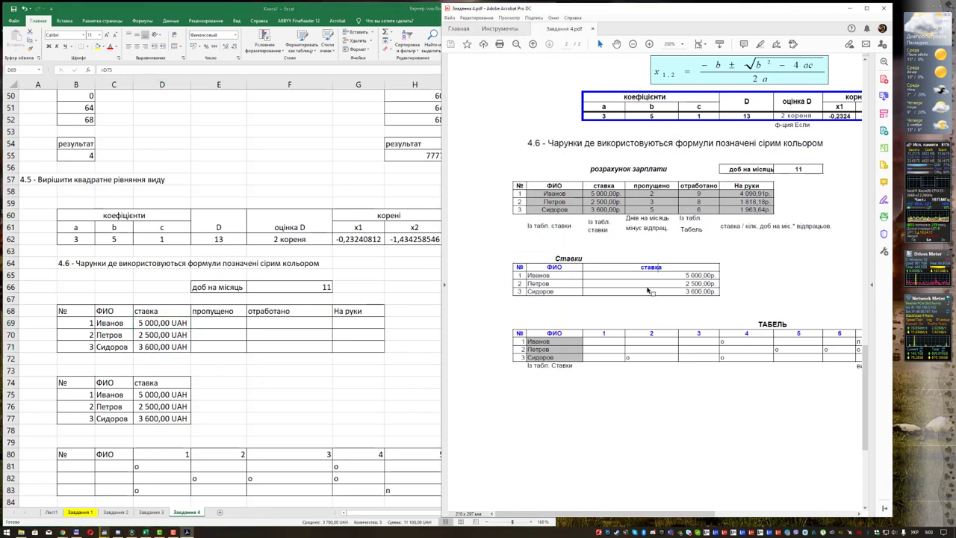
pyautogui.hotkey('alt', 'Tab')
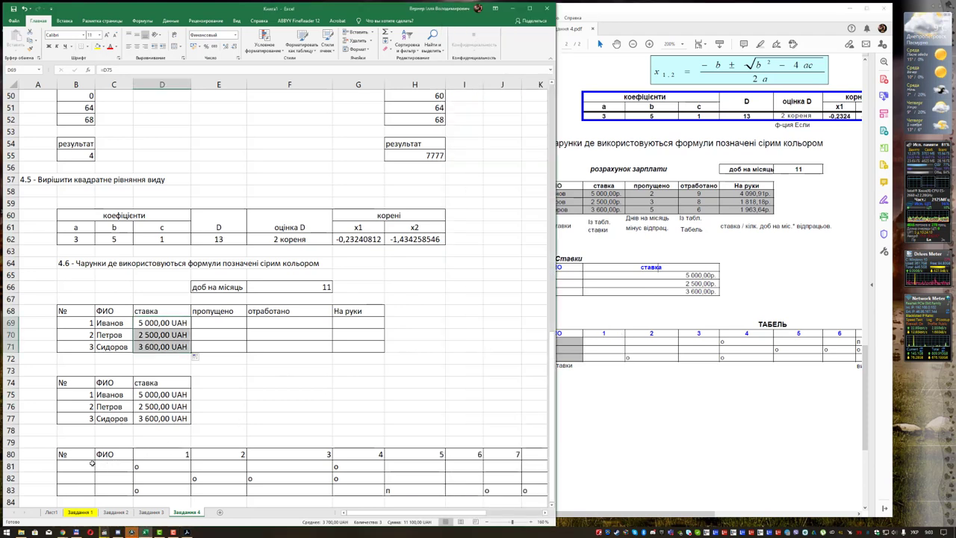
pyautogui.click(649, 405)
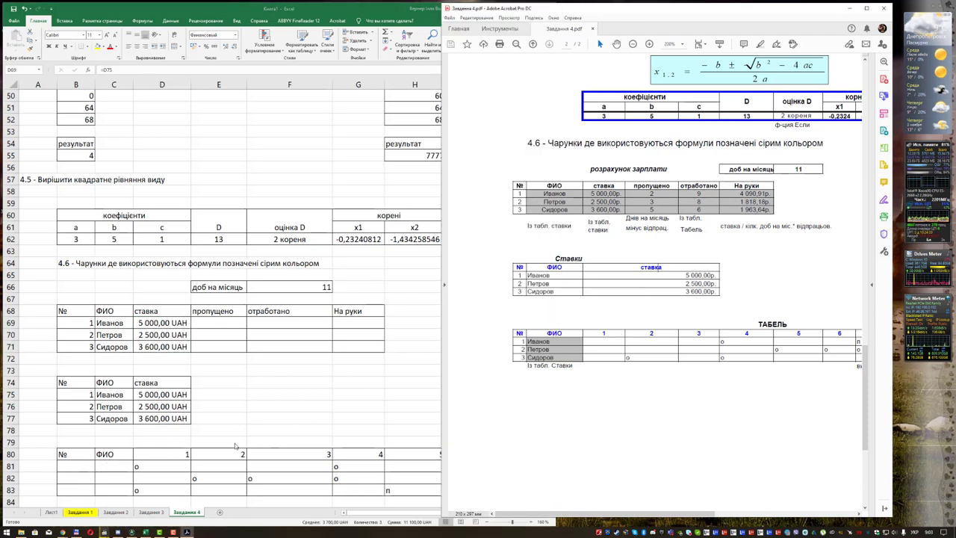
pyautogui.hotkey('alt', 'Tab')
pyautogui.click(89, 463)
# - Number the rows 1–3 and link timesheet names C81:C83 to the rates table with =C75
pyautogui.write('1 2 3')
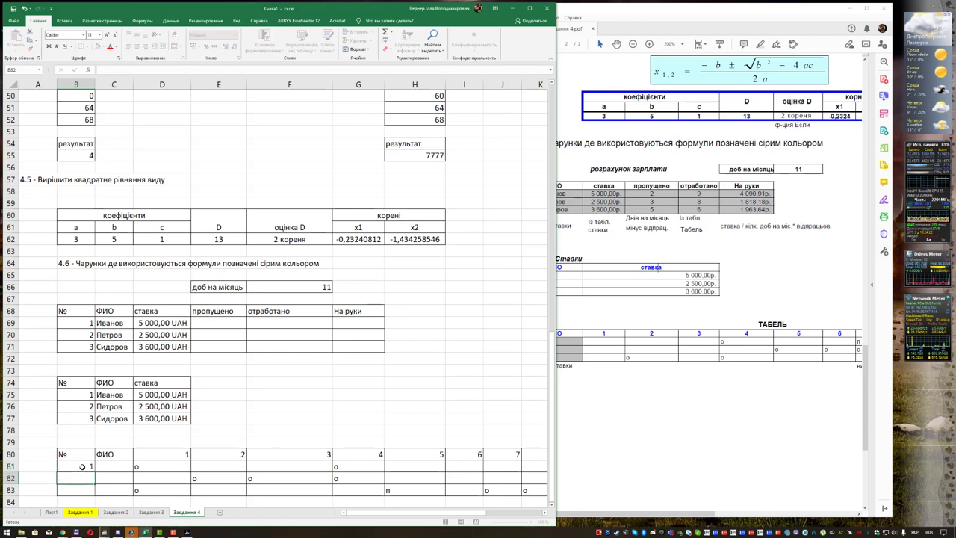
pyautogui.press('Return')
pyautogui.click(112, 454)
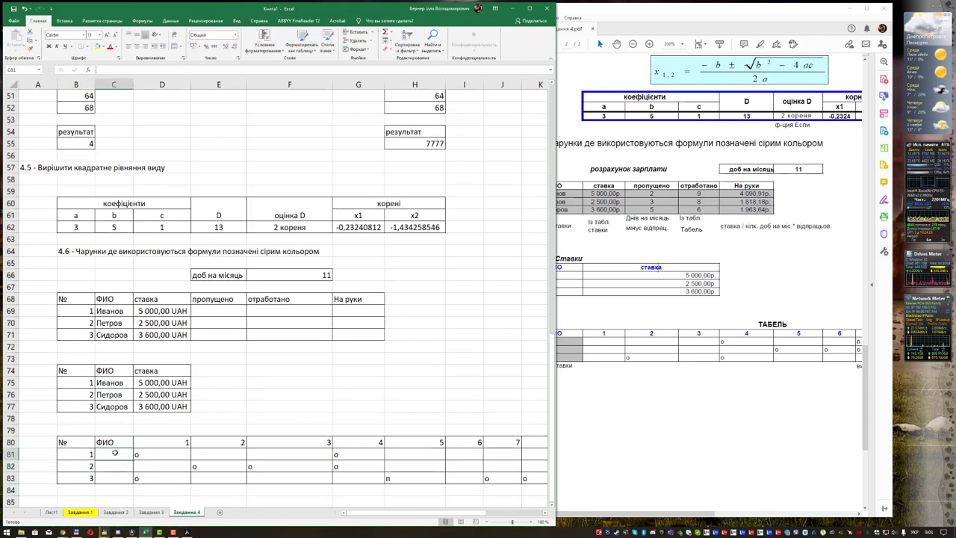
pyautogui.write('=')
pyautogui.click(121, 384)
pyautogui.press('Return')
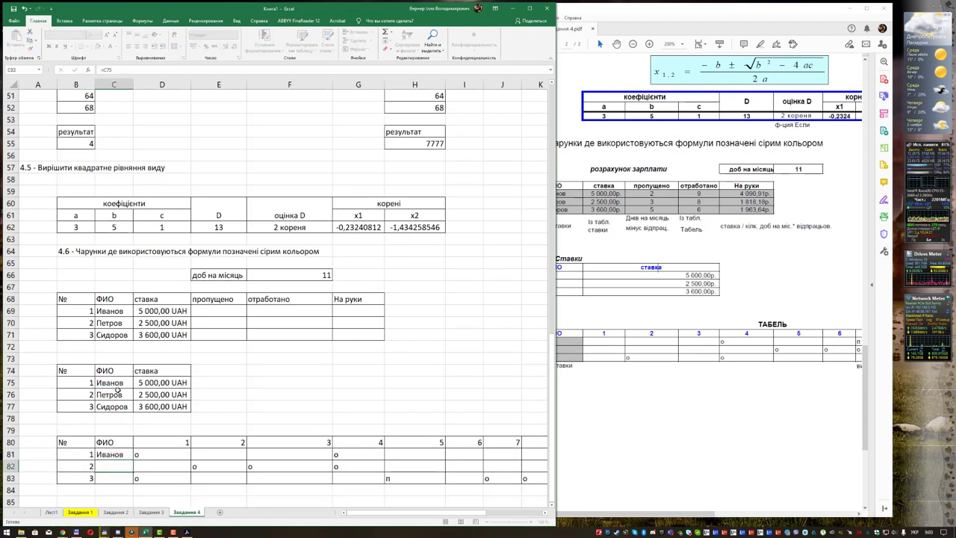
pyautogui.click(118, 455)
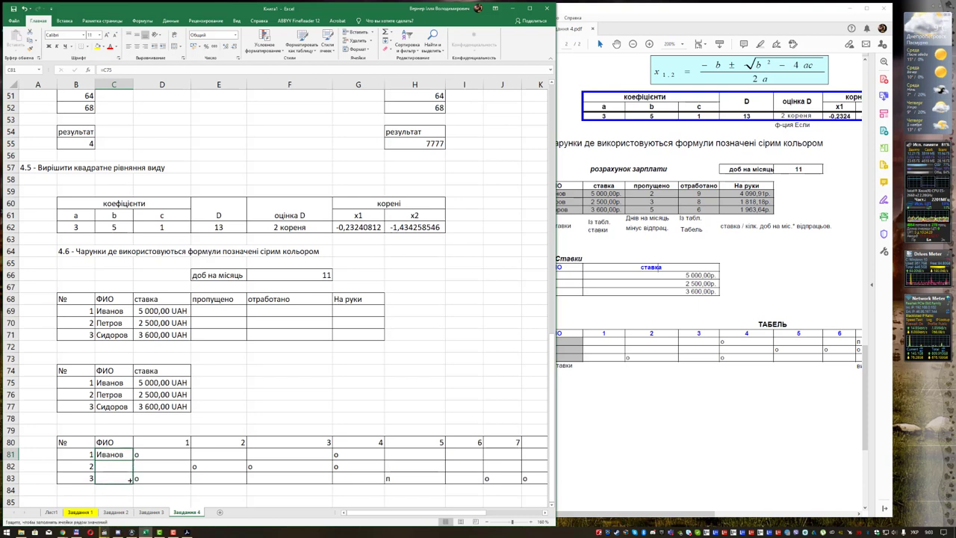
pyautogui.moveTo(135, 460); pyautogui.dragTo(134, 484)
# - Test the name link by renaming Петров to 'вавав' in the rates table, then undo it
pyautogui.click(112, 396)
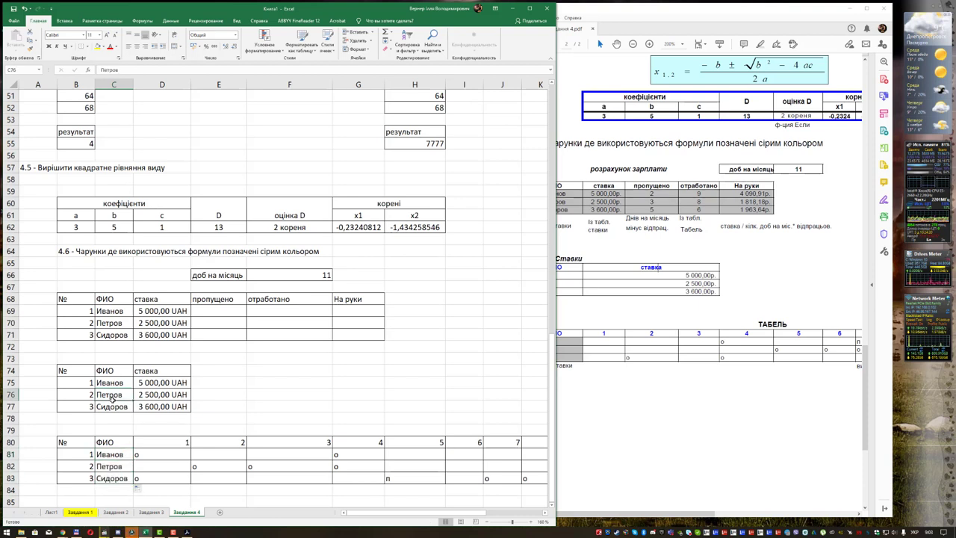
pyautogui.write('вавав')
pyautogui.press('Return')
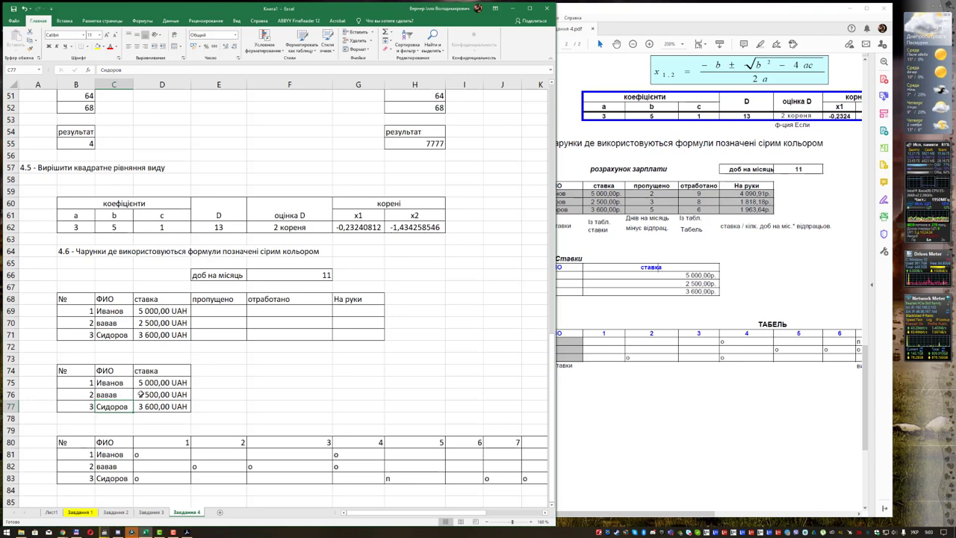
pyautogui.hotkey('ctrl', 'z')
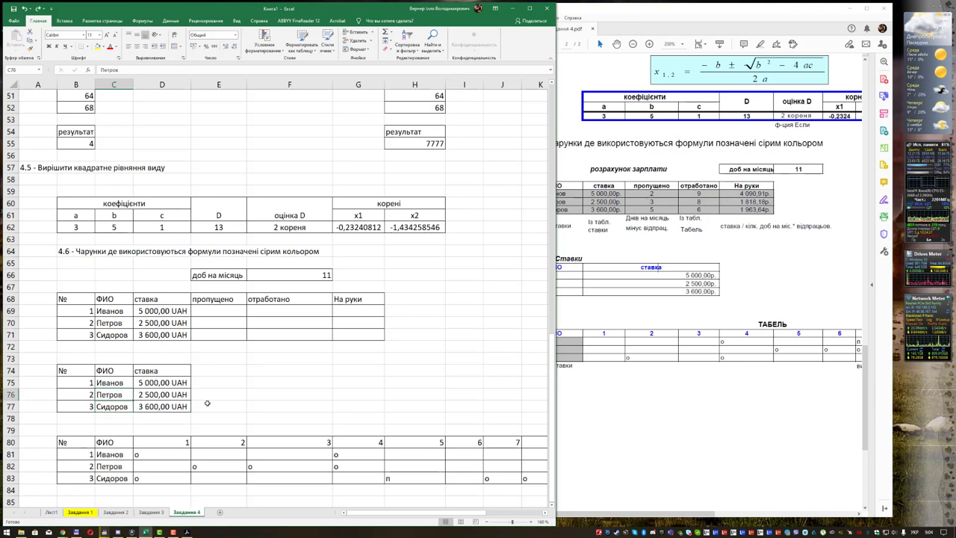
# - Check the task PDF, zoom out the sheet and select cell O80 for the totals heading
pyautogui.click(649, 329)
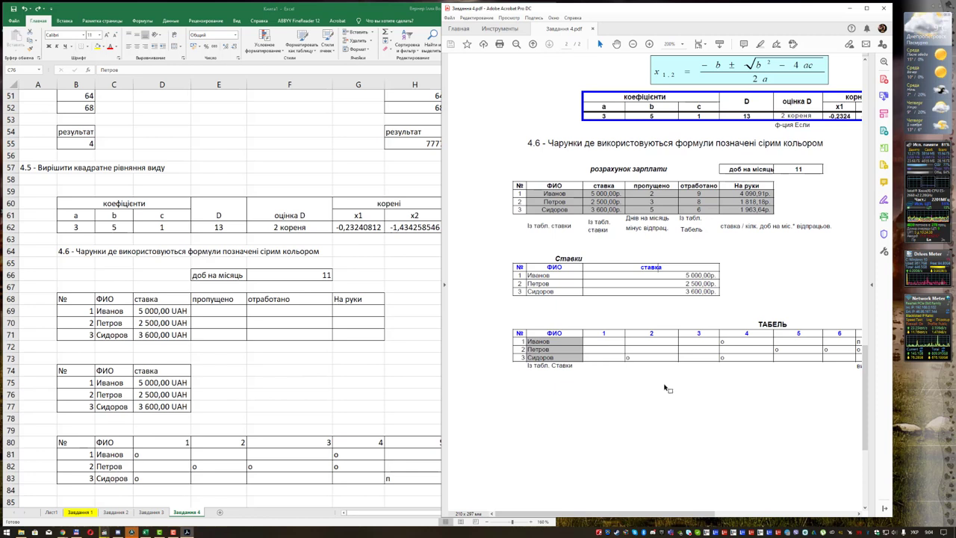
pyautogui.moveTo(565, 514); pyautogui.dragTo(707, 514)
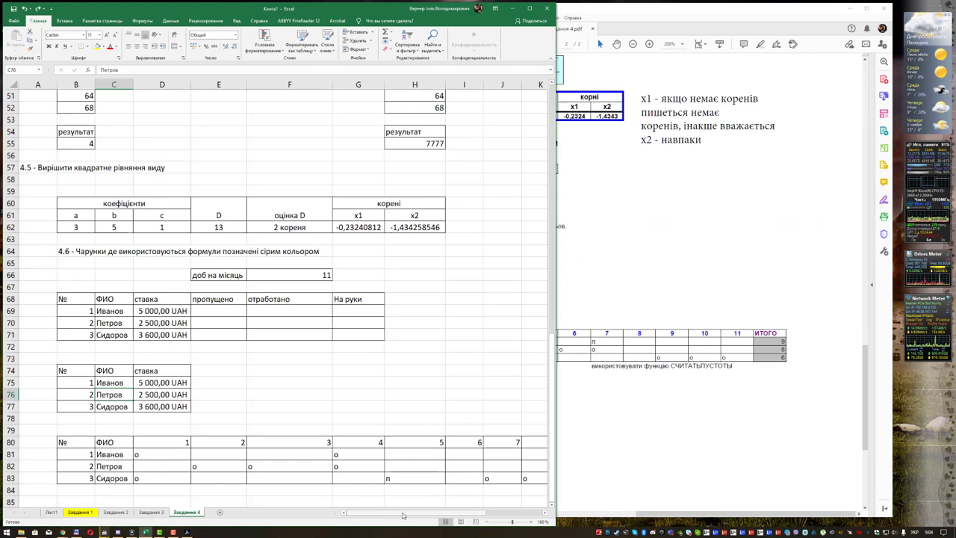
pyautogui.moveTo(418, 513); pyautogui.dragTo(449, 516)
pyautogui.scroll(-3, 328, 384)
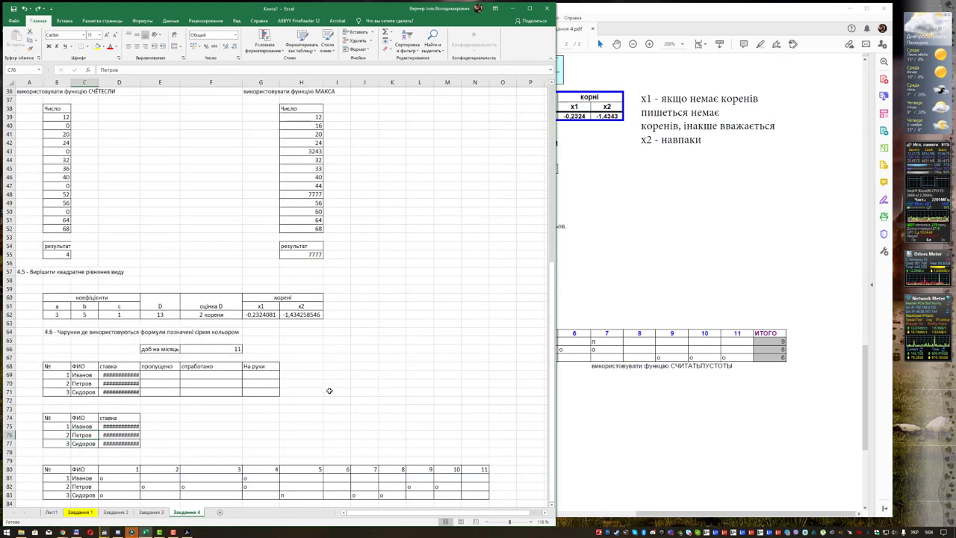
pyautogui.click(504, 418)
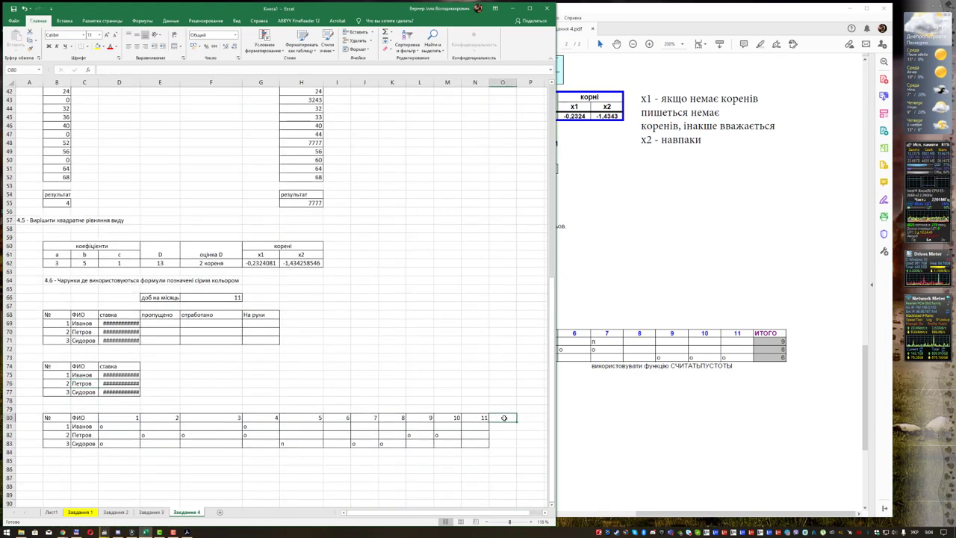
# - Enter the Итого heading in O80 and give O80:O83 outer and inner borders
pyautogui.write('Итого')
pyautogui.press('Return')
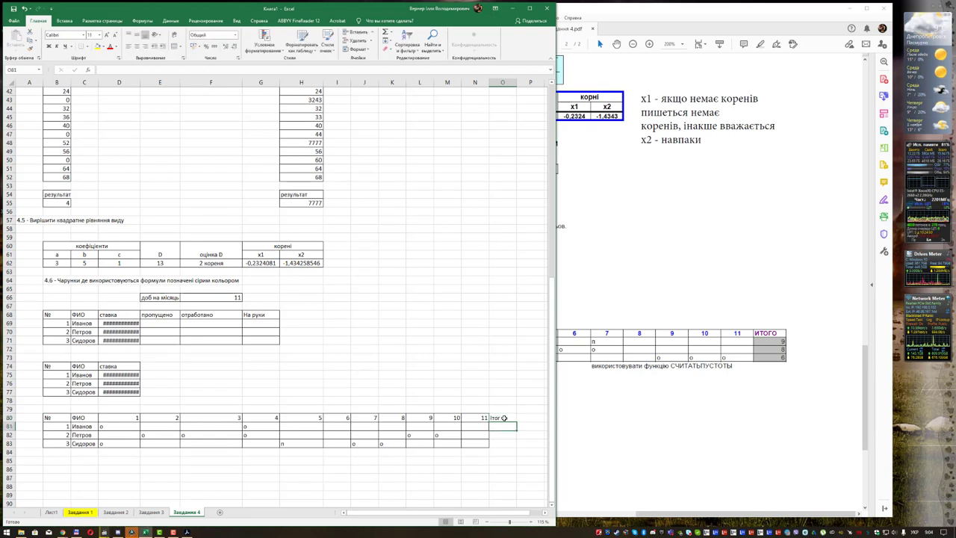
pyautogui.moveTo(505, 418); pyautogui.dragTo(503, 444)
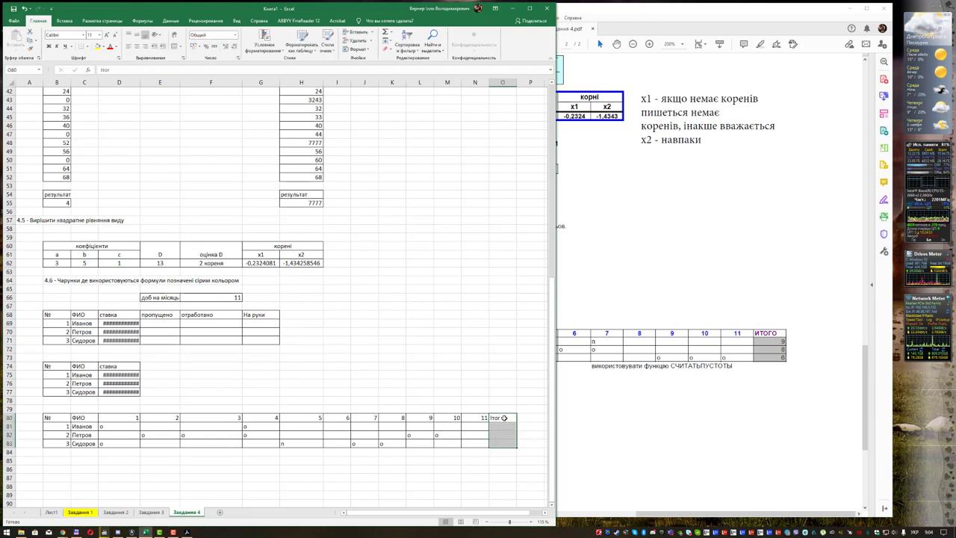
pyautogui.hotkey('ctrl', '1')
pyautogui.click(406, 245)
pyautogui.click(433, 245)
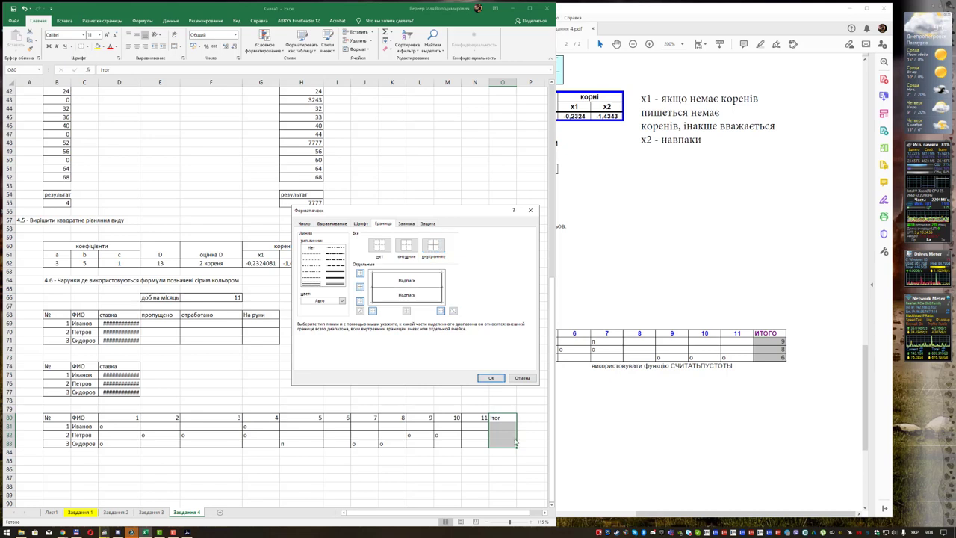
pyautogui.click(492, 376)
# - Count blank days with СЧИТАТЬПУСТОТЫ(D81:N81) in O81 and fill to O83, giving 9, 6 and 7
pyautogui.click(505, 425)
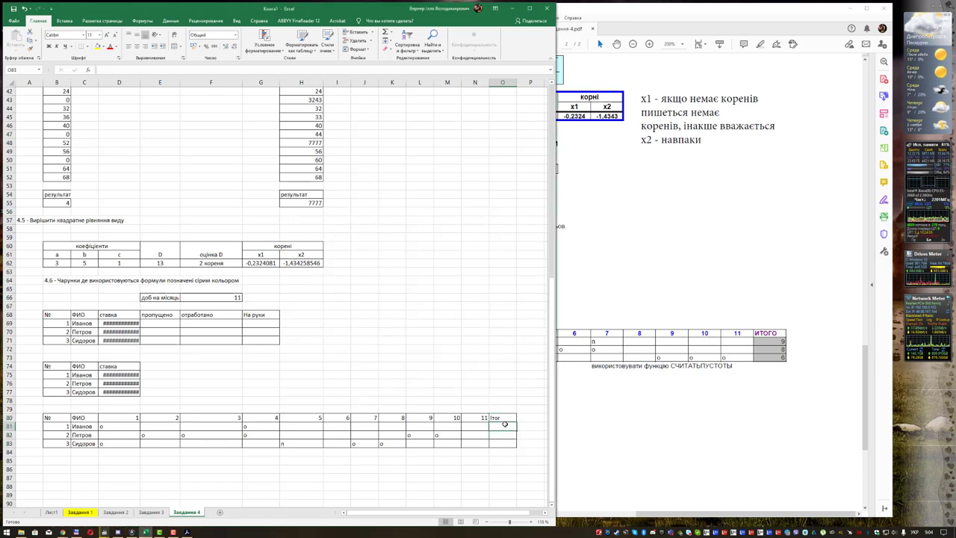
pyautogui.click(87, 71)
pyautogui.write('сч')
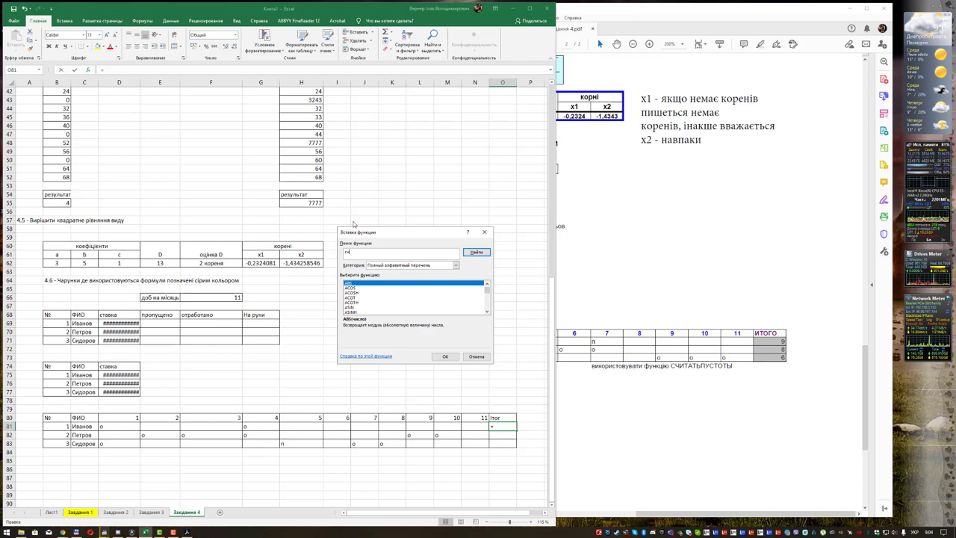
pyautogui.click(381, 307)
pyautogui.write('счи')
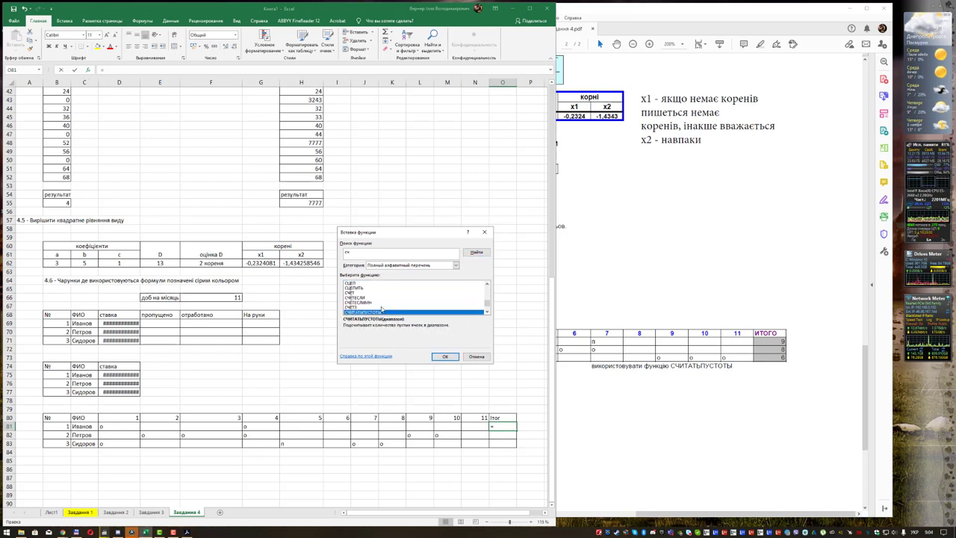
pyautogui.doubleClick(382, 308)
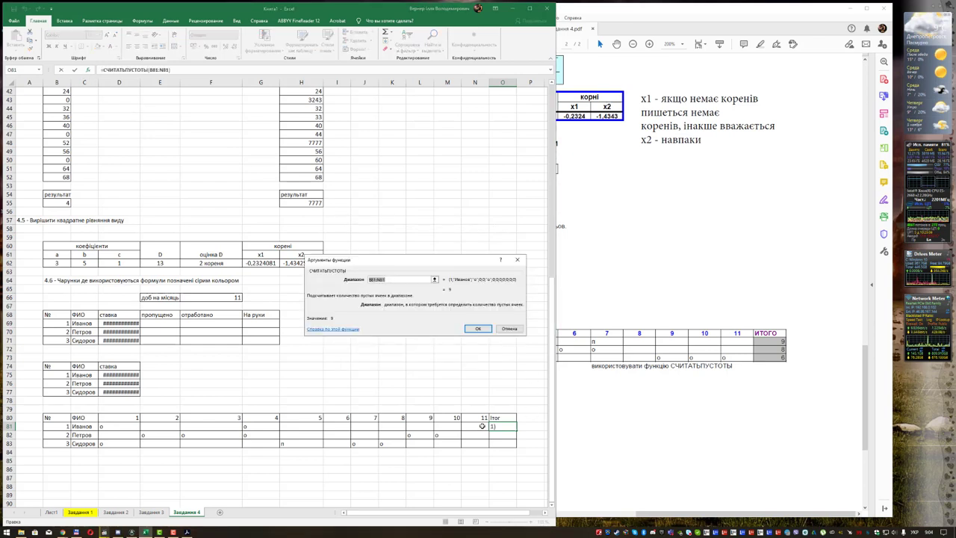
pyautogui.moveTo(482, 426); pyautogui.dragTo(121, 425)
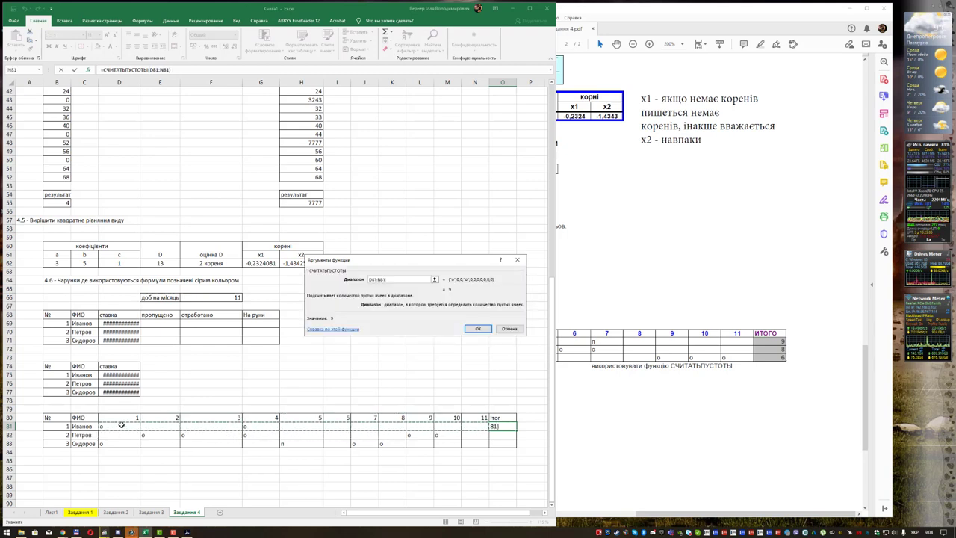
pyautogui.press('Return')
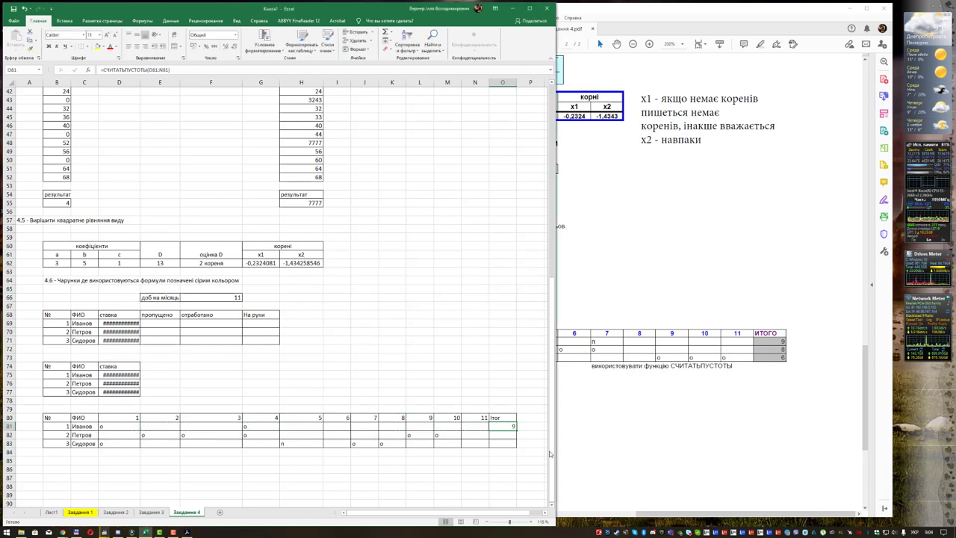
pyautogui.moveTo(515, 432); pyautogui.dragTo(514, 446)
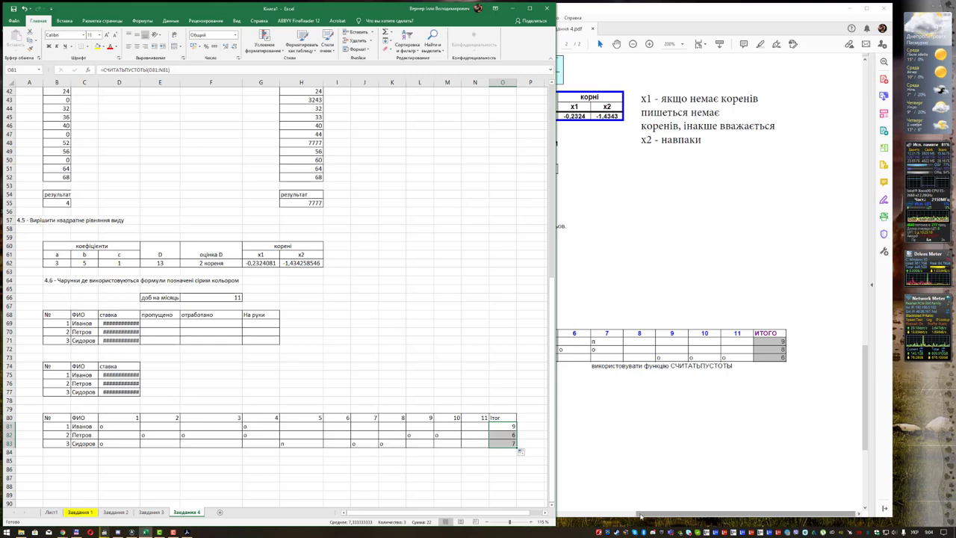
pyautogui.moveTo(641, 515); pyautogui.dragTo(528, 506)
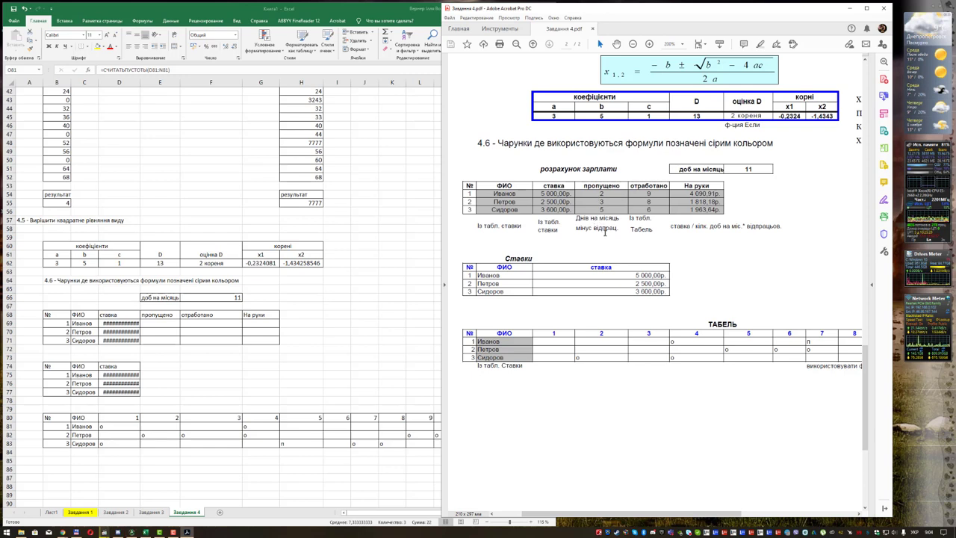
# - Enter =F66-O81 in E69 to get Иванов's absent days, showing 2
pyautogui.click(161, 323)
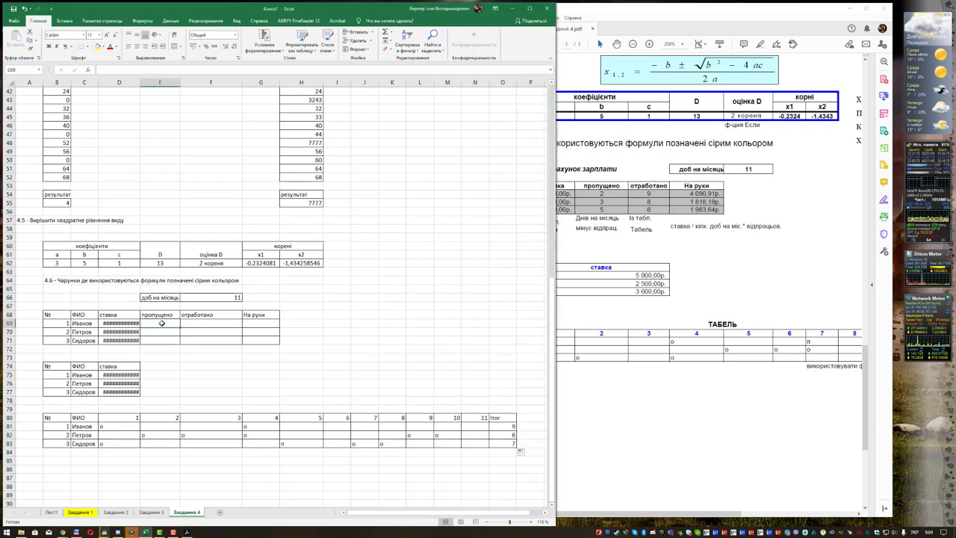
pyautogui.write('=')
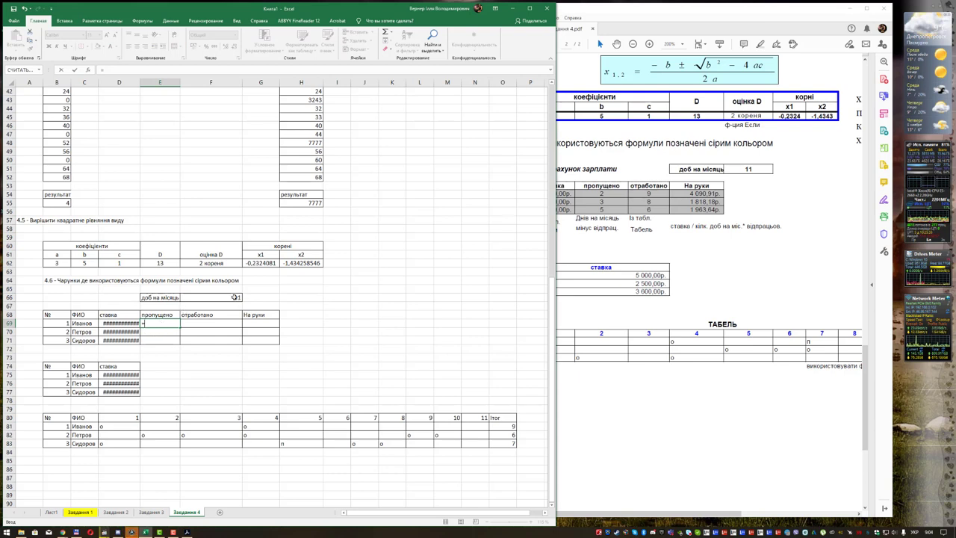
pyautogui.click(235, 298)
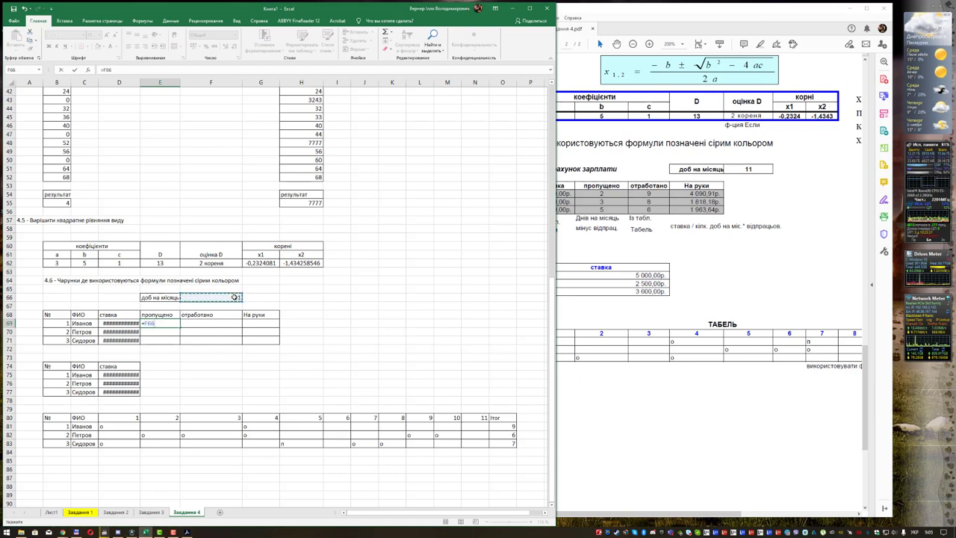
pyautogui.click(505, 428)
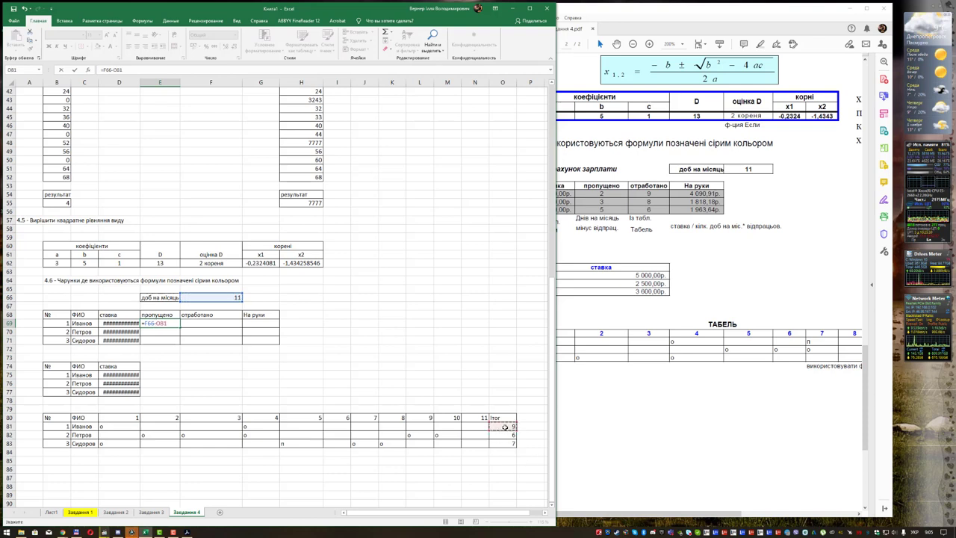
pyautogui.press('Return')
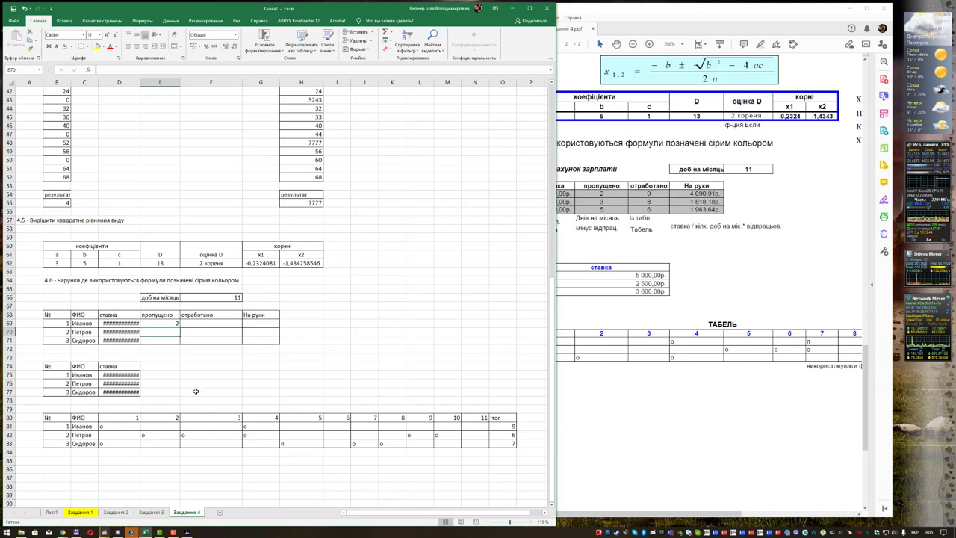
# - Review the E69 absent-days formula against the days-per-month value in F66
pyautogui.click(190, 366)
pyautogui.keyDown('ctrl'); pyautogui.scroll(1, 160, 329); pyautogui.keyUp('ctrl')
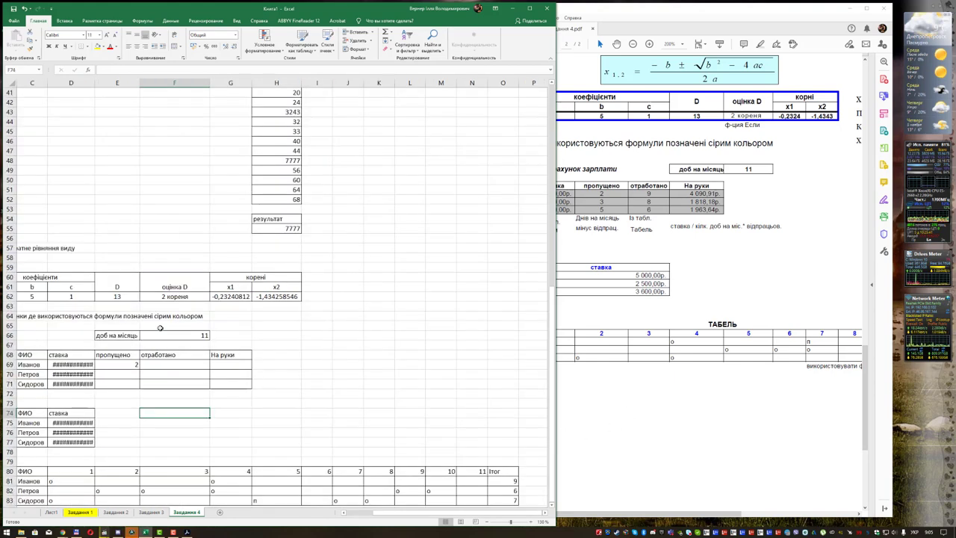
pyautogui.keyDown('ctrl'); pyautogui.scroll(1, 160, 328); pyautogui.keyUp('ctrl')
pyautogui.click(152, 377)
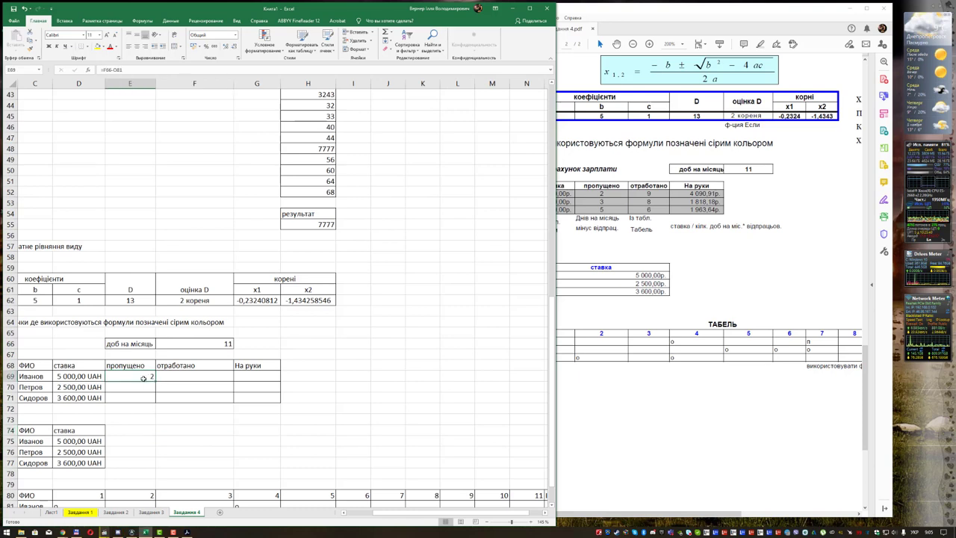
pyautogui.keyDown('ctrl'); pyautogui.scroll(1, 125, 382); pyautogui.keyUp('ctrl')
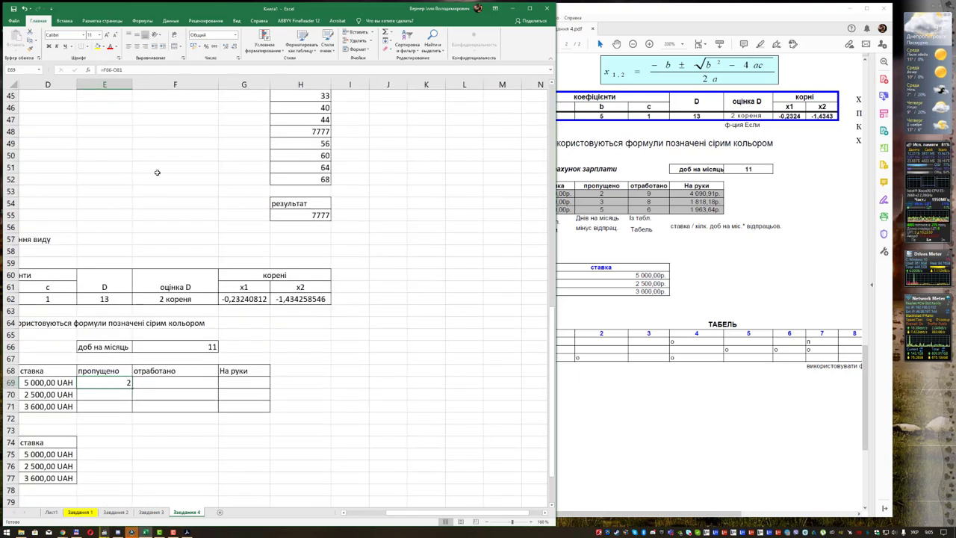
pyautogui.click(172, 347)
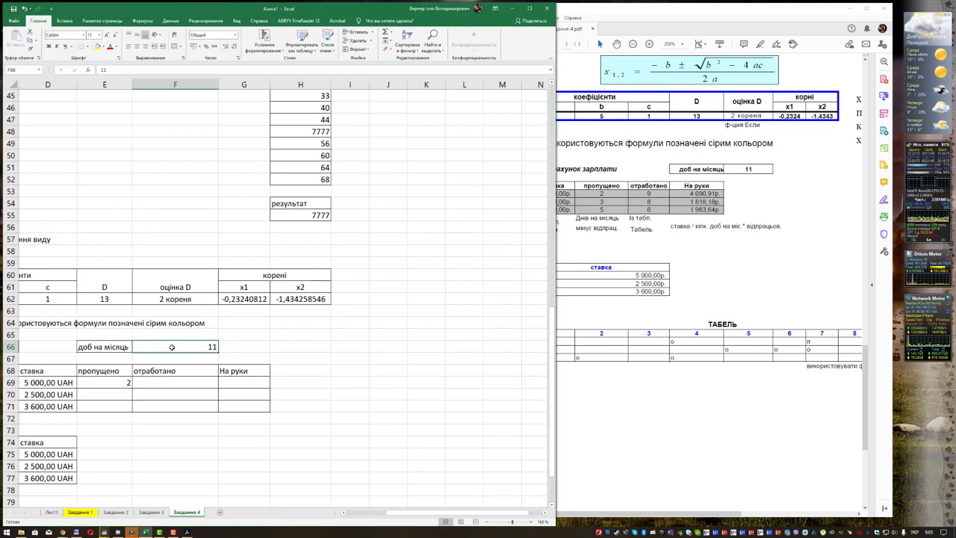
pyautogui.click(117, 381)
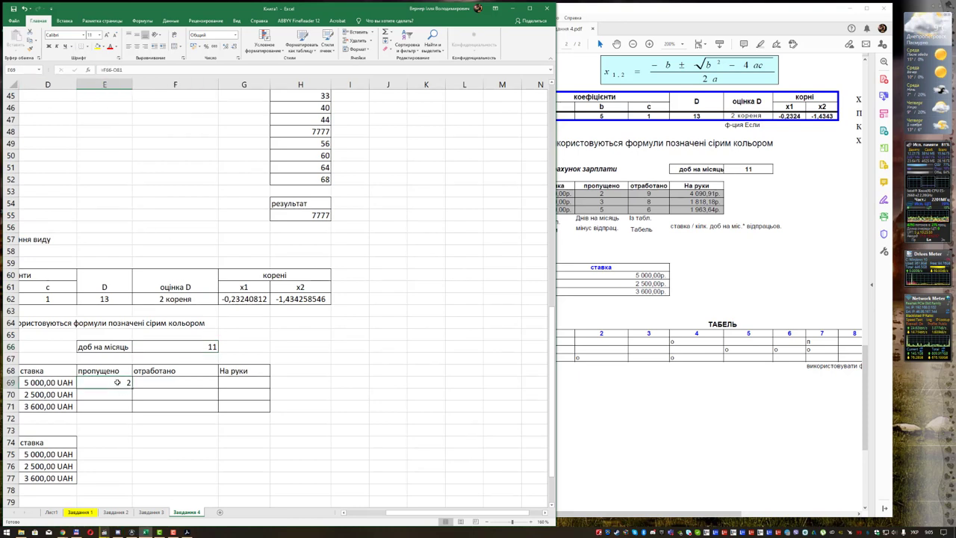
# - Make the F66 reference absolute in E69 and fill down to E71, giving 2, 5 and 4
pyautogui.press('F2')
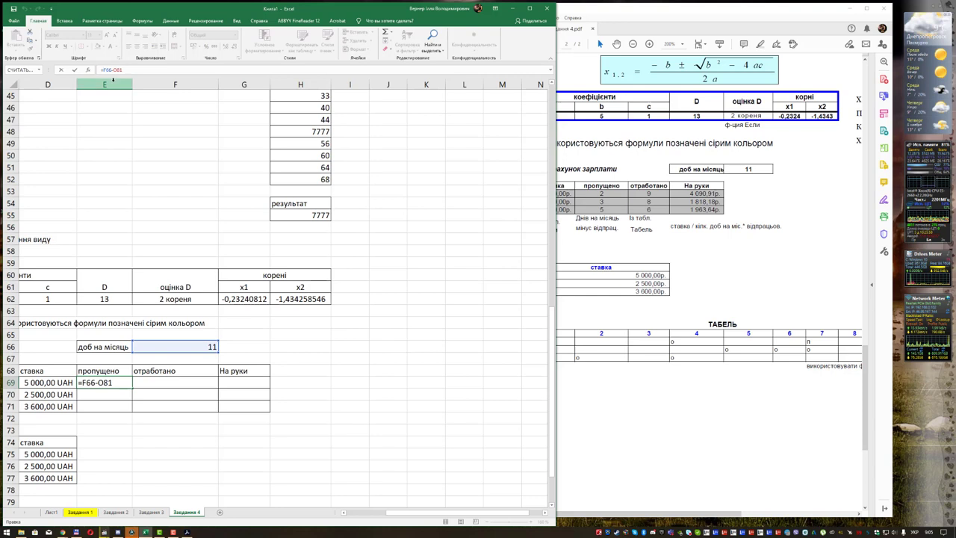
pyautogui.hotkey('alt', 'shift')
pyautogui.write('$F$')
pyautogui.press('Return')
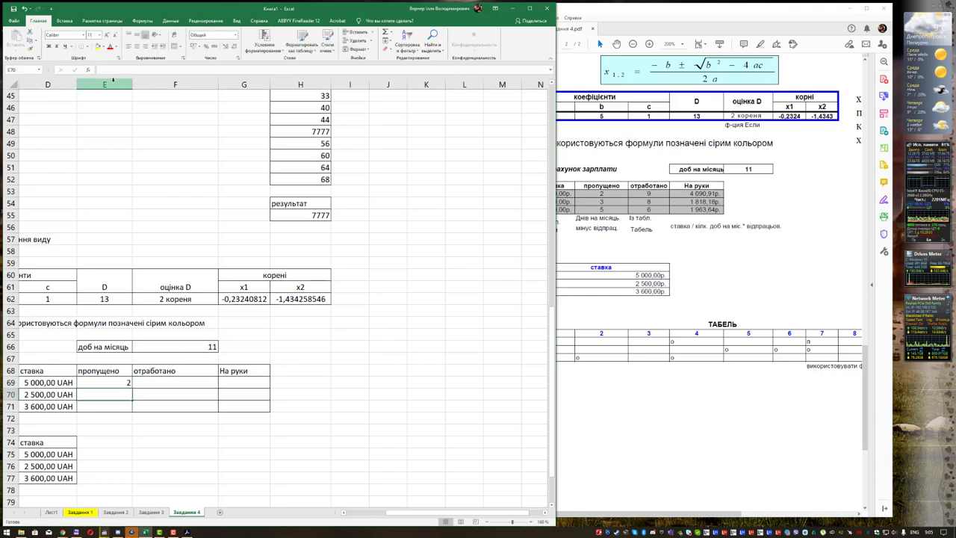
pyautogui.press('Up')
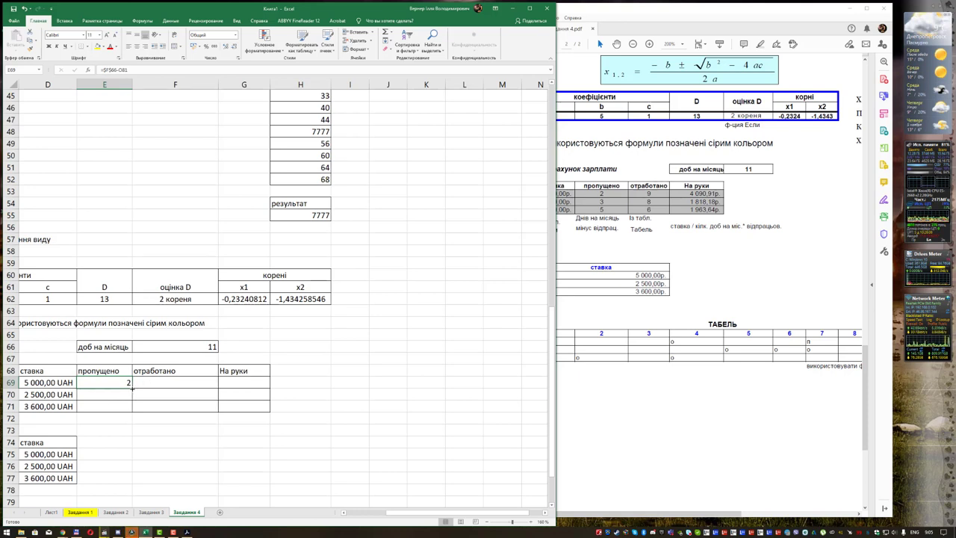
pyautogui.moveTo(132, 387); pyautogui.dragTo(133, 410)
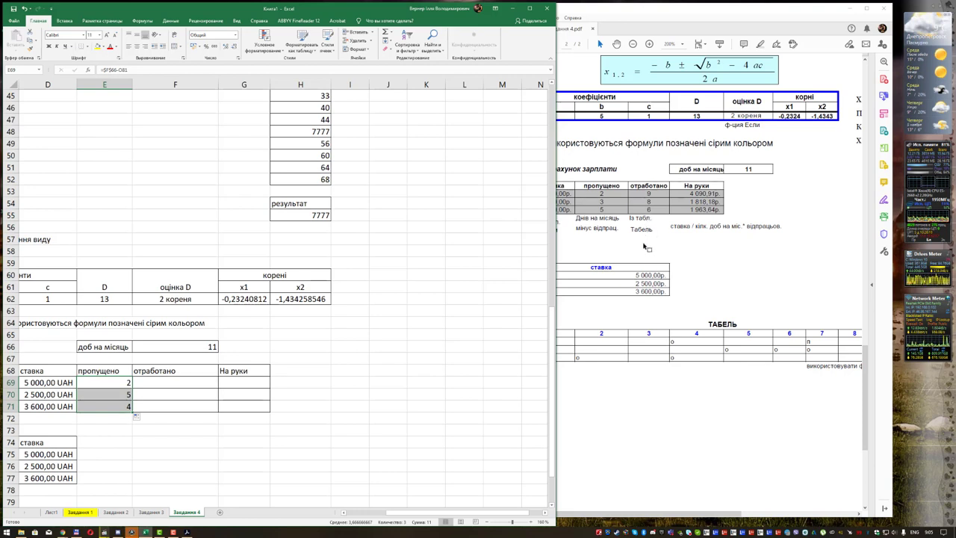
pyautogui.click(157, 382)
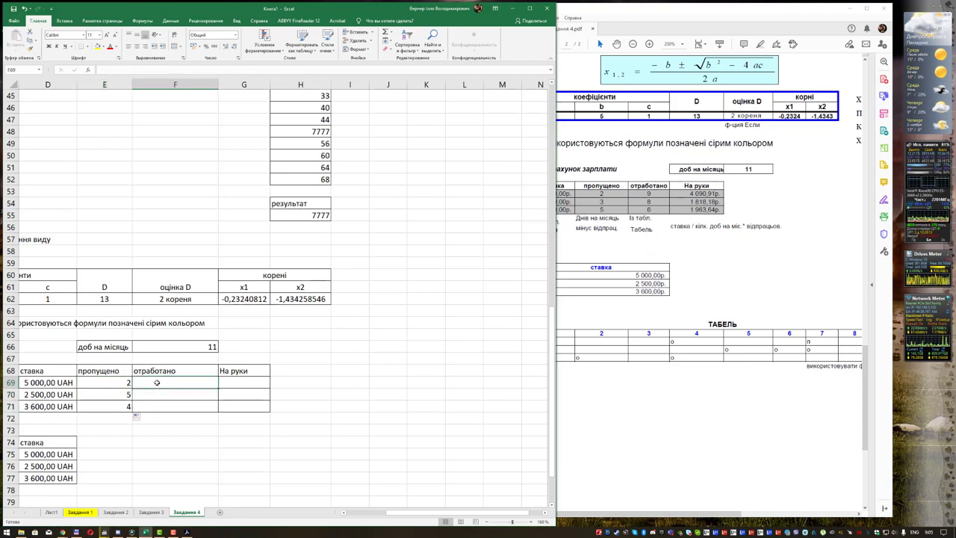
# - Link worked days F69:F71 to the Итого counts from O81 onward, showing 9, 6 and 7
pyautogui.write('=')
pyautogui.hscroll(1, 460, 437)
pyautogui.scroll(-2, 459, 437)
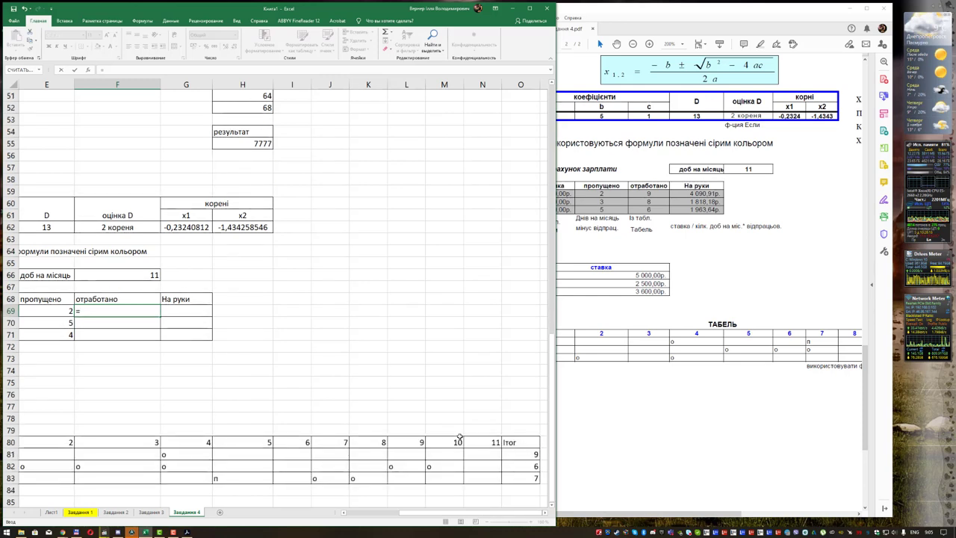
pyautogui.scroll(-1, 460, 437)
pyautogui.click(523, 418)
pyautogui.press('Return')
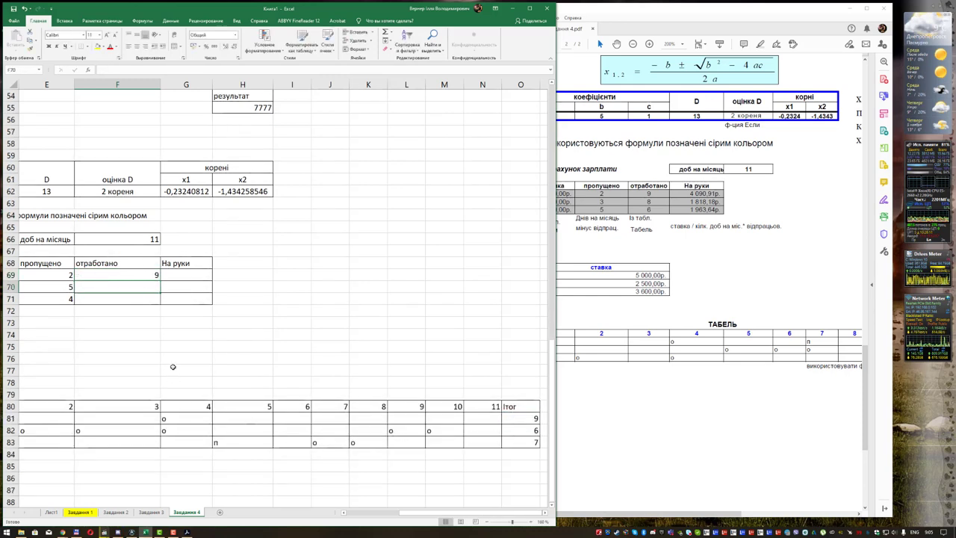
pyautogui.click(141, 277)
pyautogui.moveTo(159, 281); pyautogui.dragTo(157, 300)
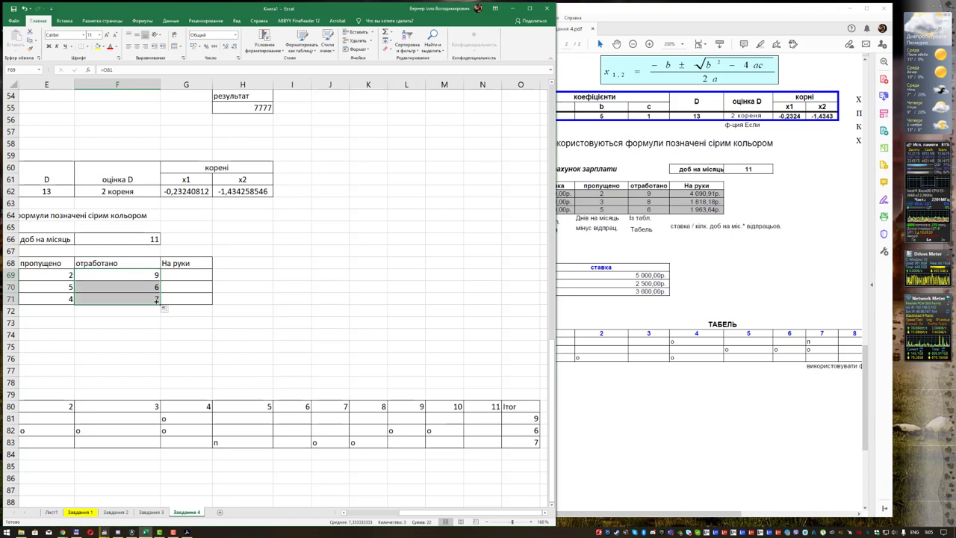
pyautogui.click(192, 275)
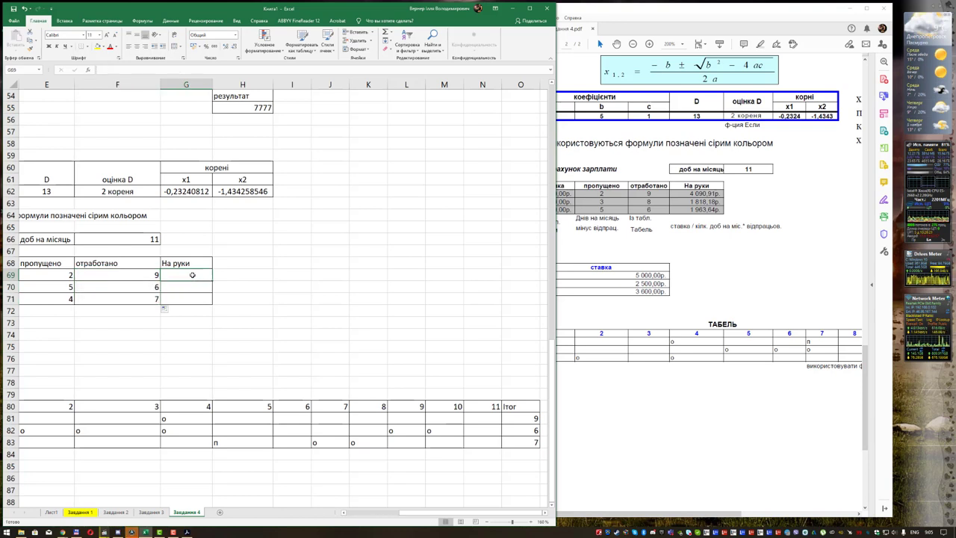
pyautogui.click(345, 513)
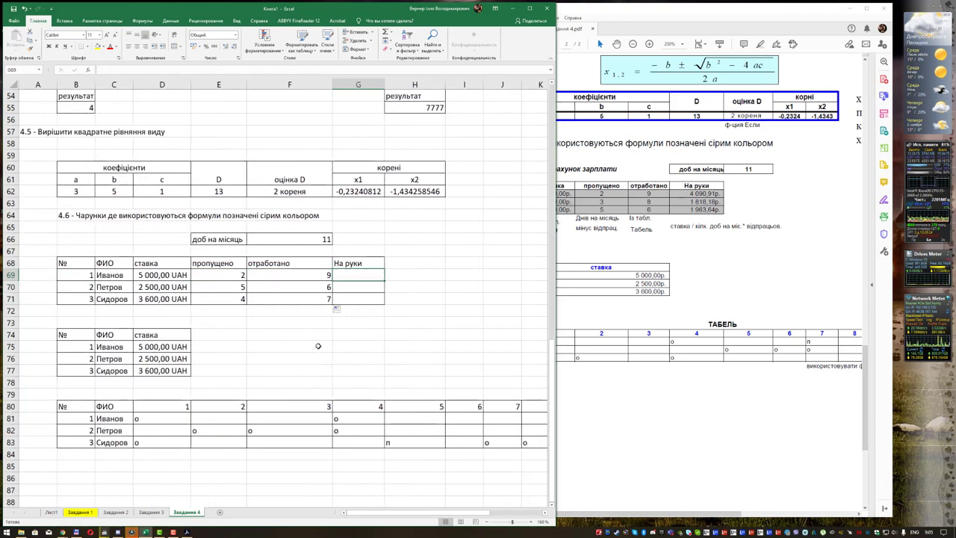
# - Enter the net-pay formula =D69/F66*F69 in G69 and widen column G
pyautogui.write('=')
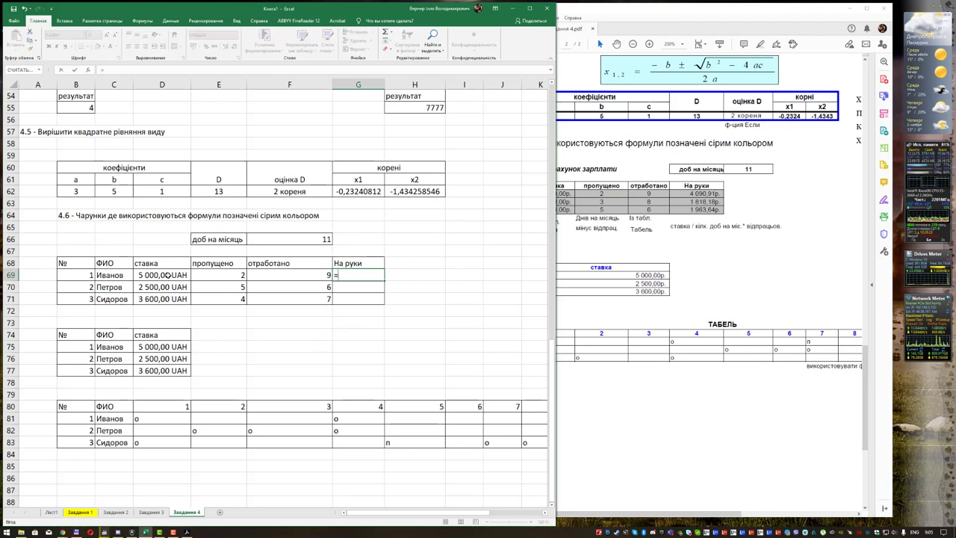
pyautogui.click(167, 275)
pyautogui.write('/')
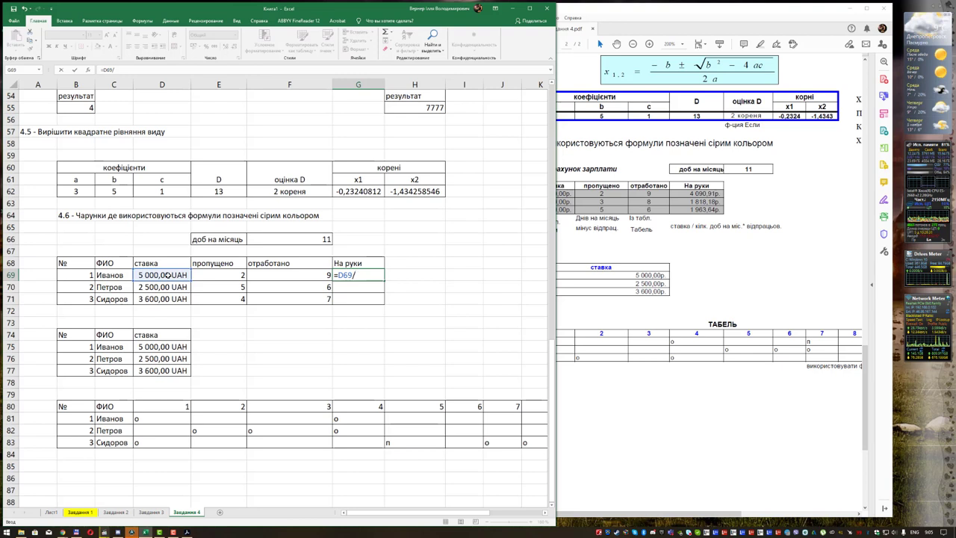
pyautogui.click(286, 238)
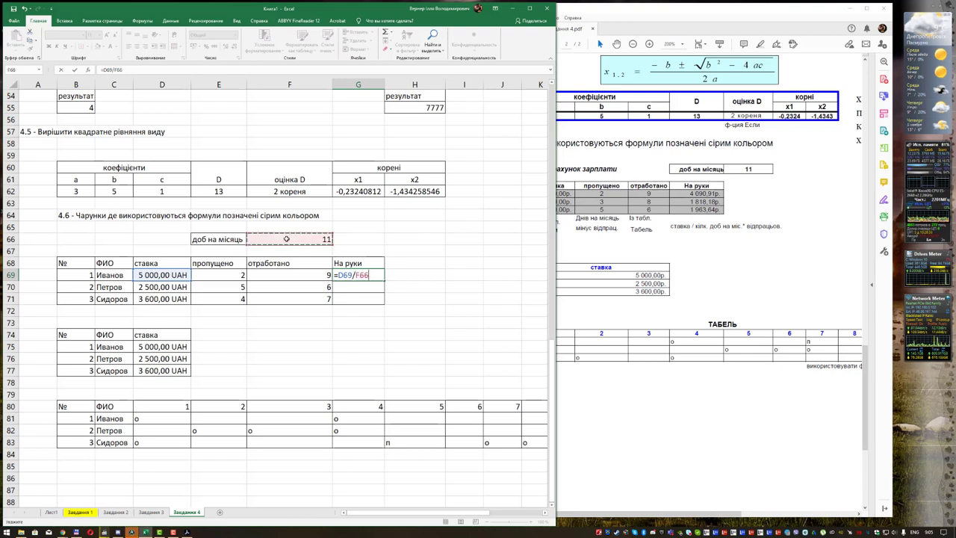
pyautogui.write('*')
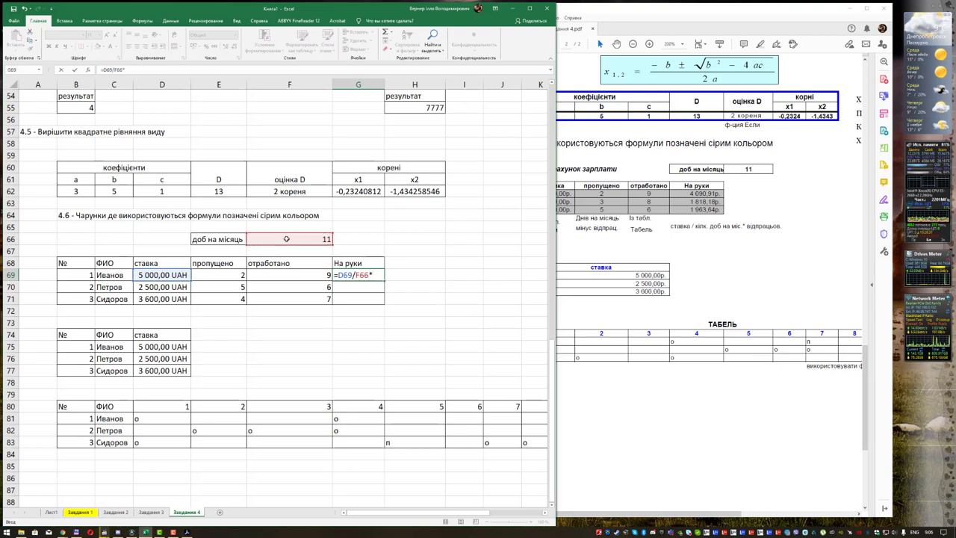
pyautogui.click(308, 277)
pyautogui.hotkey('ctrl', 'Return')
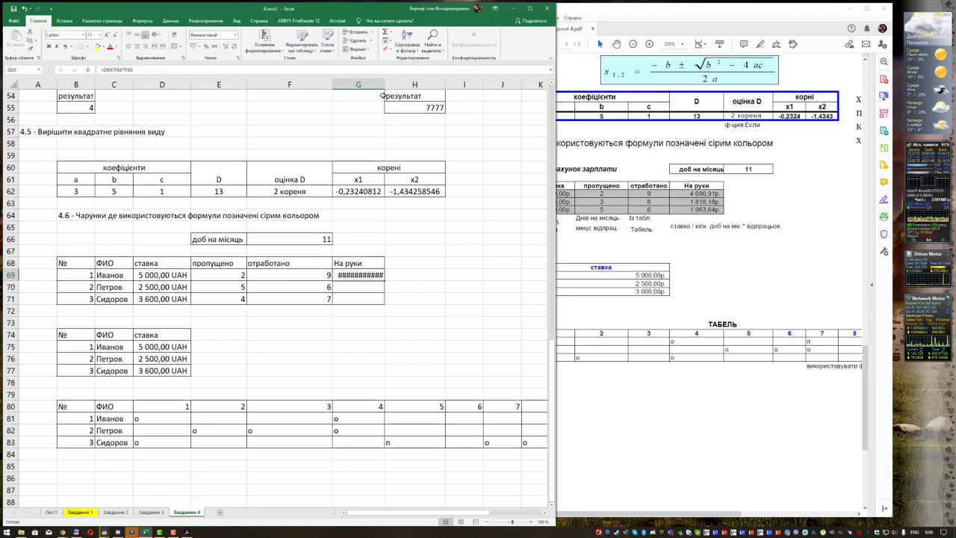
pyautogui.moveTo(385, 84); pyautogui.dragTo(396, 83)
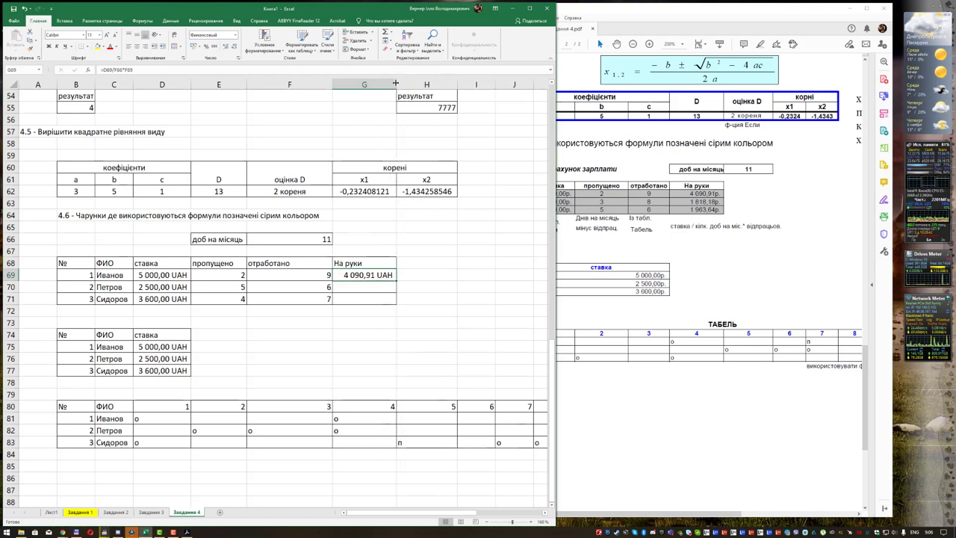
# - Lock the F66 reference as $F66 and fill to G71: 4 090,91, 1 363,64 and 2 290,91
pyautogui.click(312, 239)
pyautogui.click(369, 275)
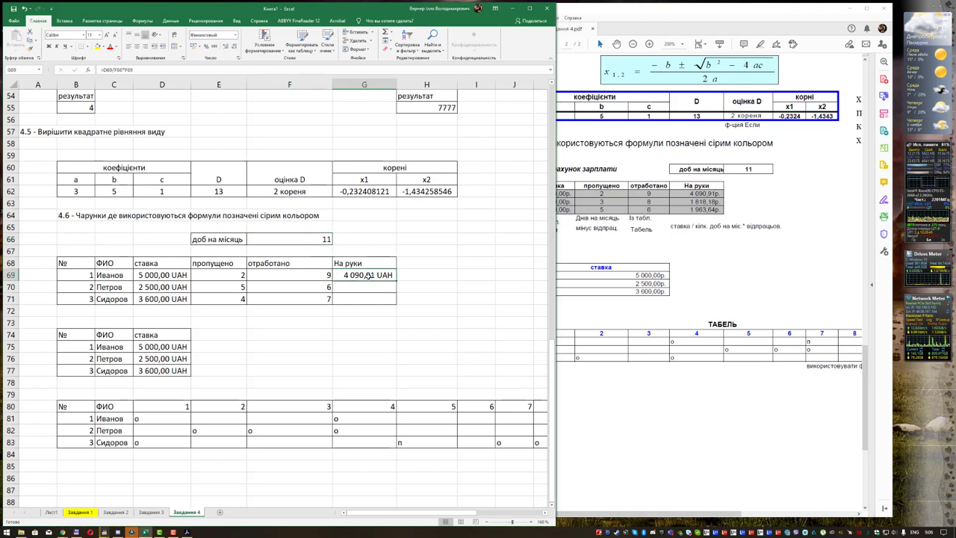
pyautogui.click(115, 70)
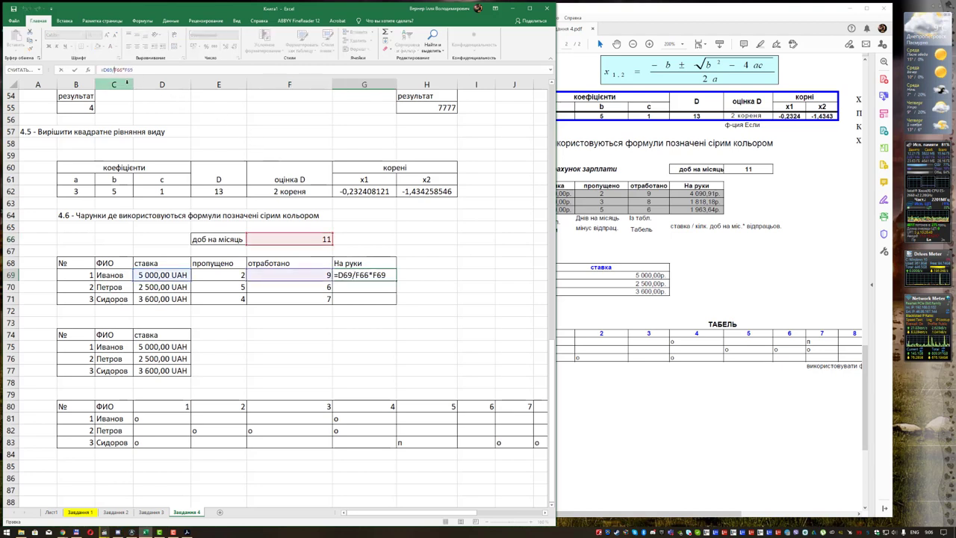
pyautogui.write('$F$')
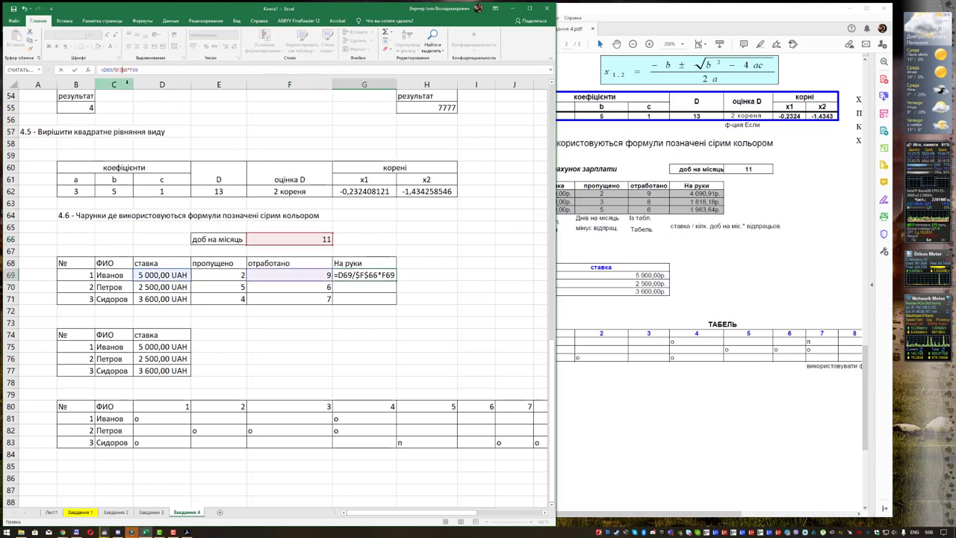
pyautogui.hotkey('ctrl', 'Return')
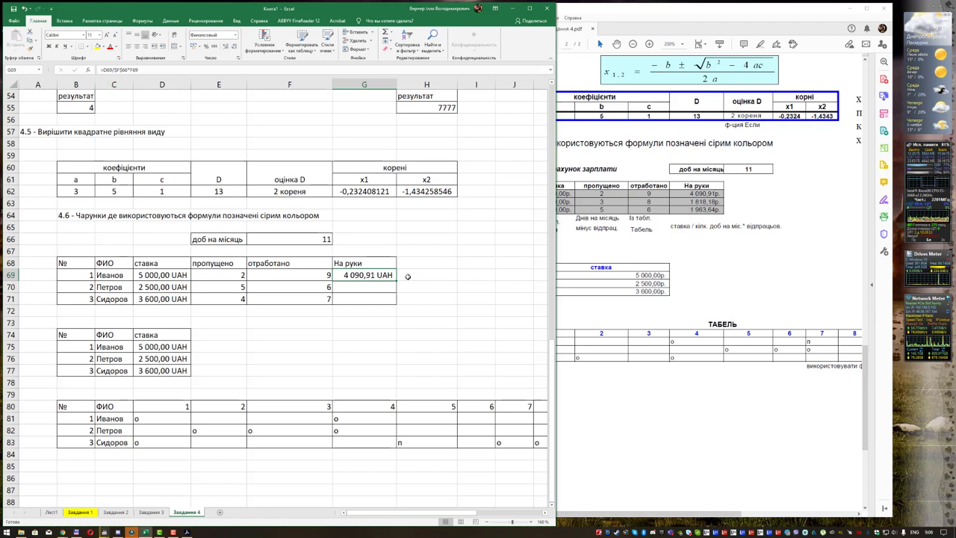
pyautogui.moveTo(396, 281); pyautogui.dragTo(394, 304)
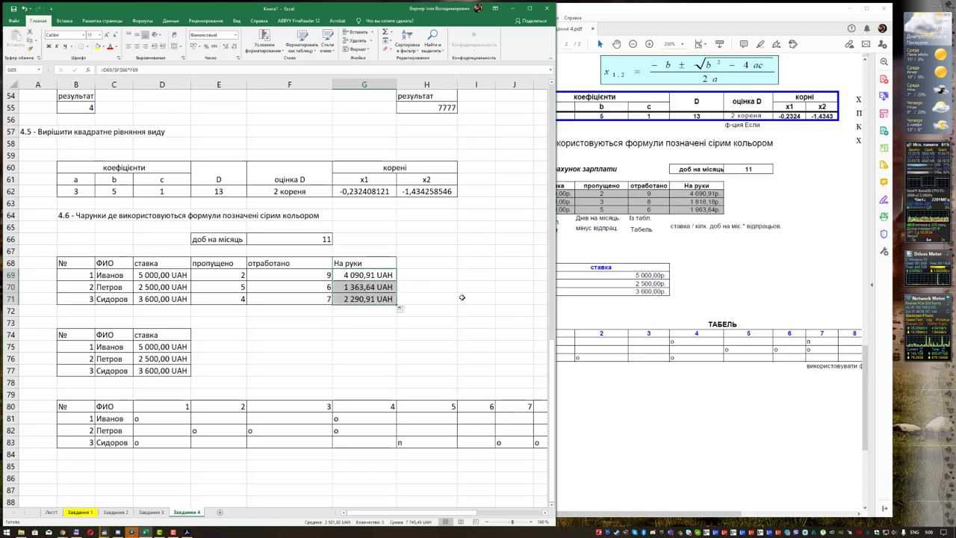
pyautogui.click(463, 297)
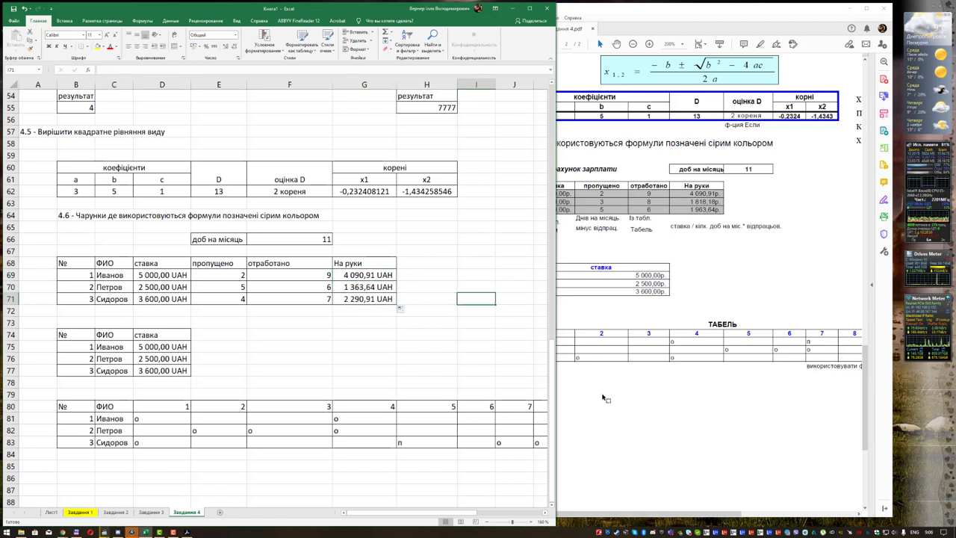
pyautogui.scroll(-1, 398, 350)
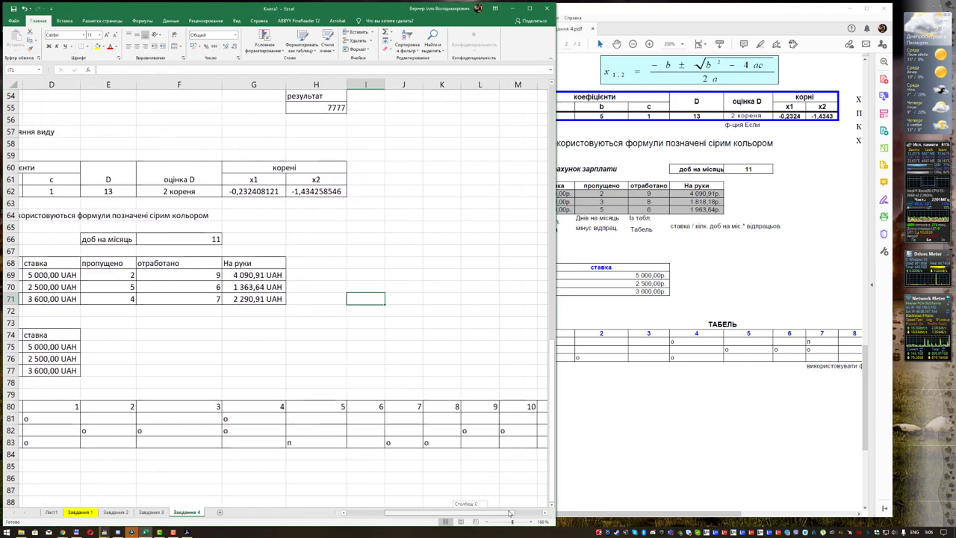
pyautogui.scroll(1, 398, 350)
pyautogui.scroll(-2, 398, 351)
pyautogui.scroll(1, 398, 350)
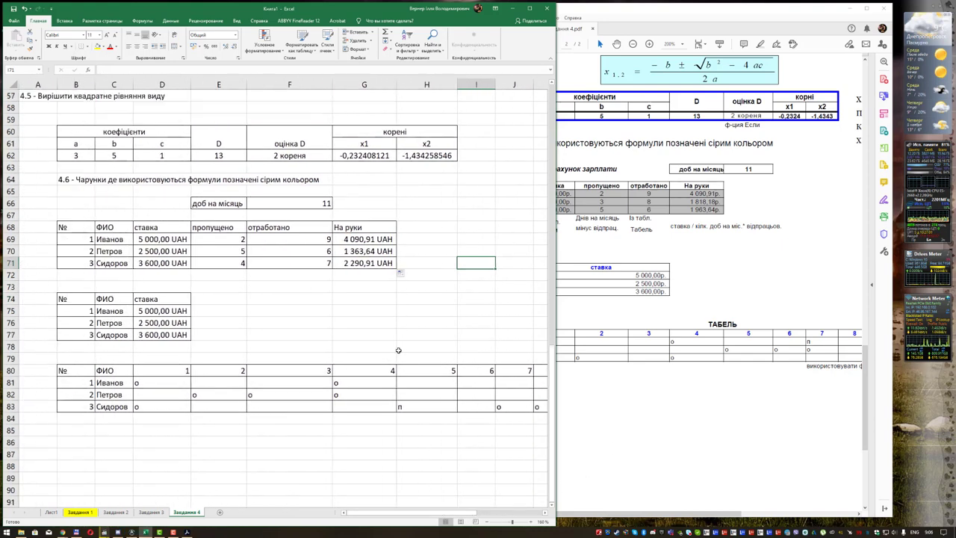